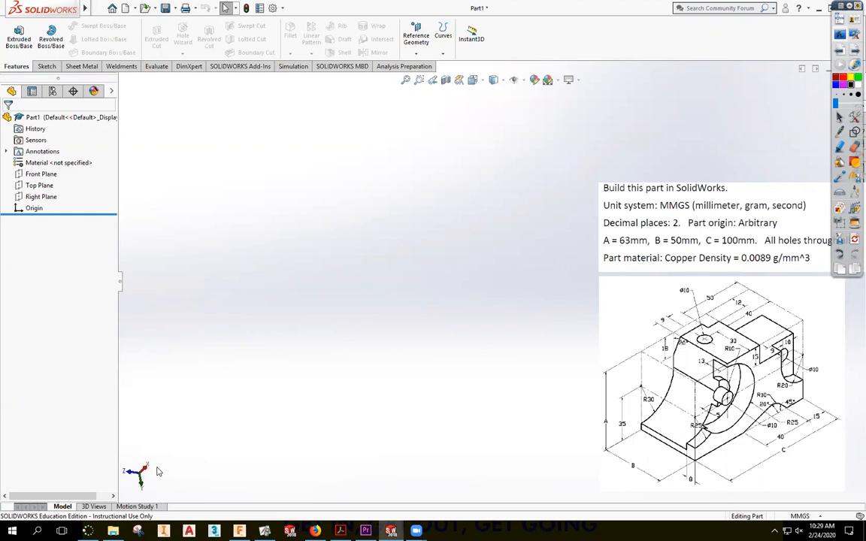
Assign Copper as the part's material
{"action": "left_click", "coordinate": [156, 472]}
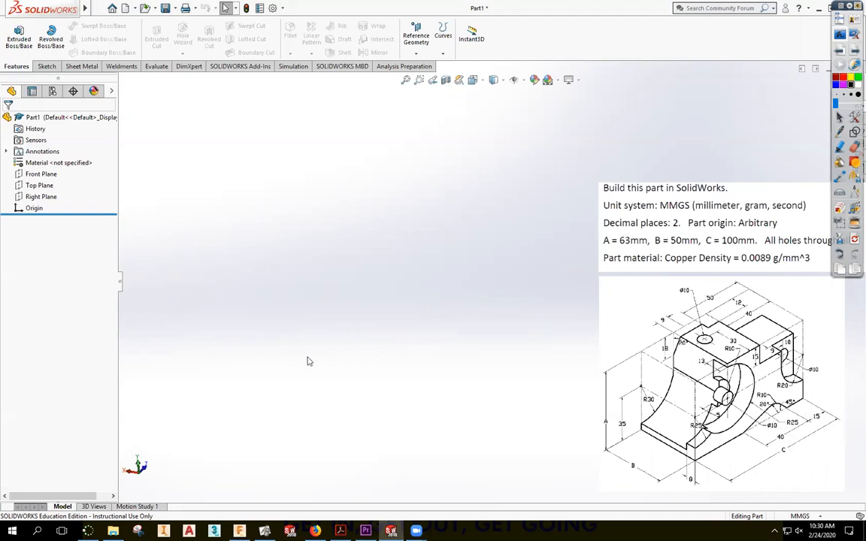
{"action": "key", "text": "ctrl+7"}
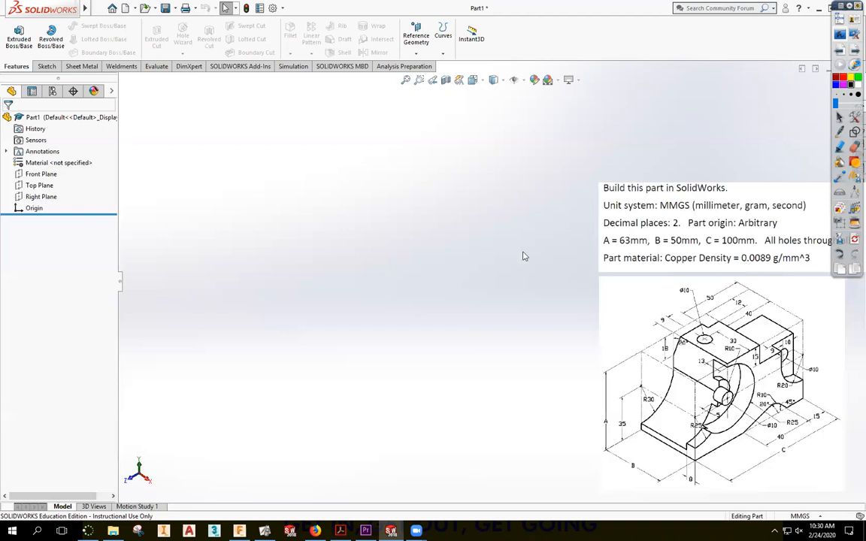
{"action": "right_click", "coordinate": [52, 165]}
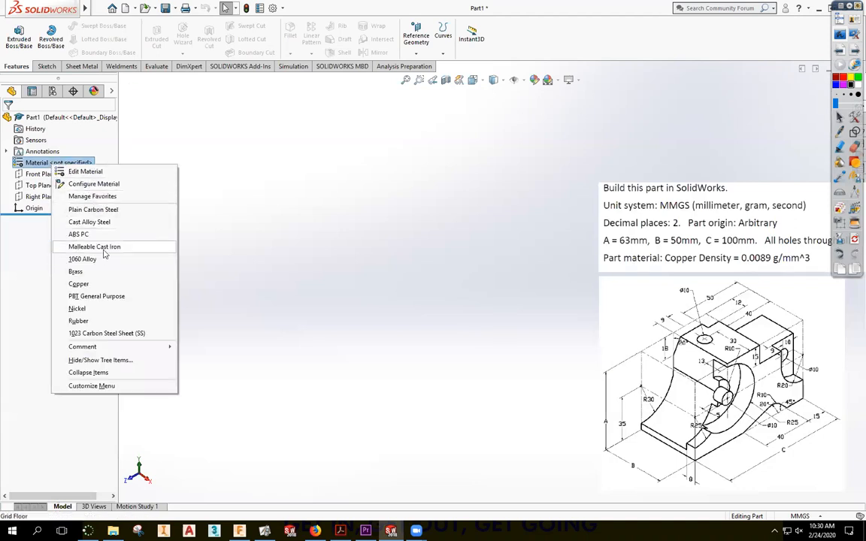
{"action": "left_click", "coordinate": [78, 284]}
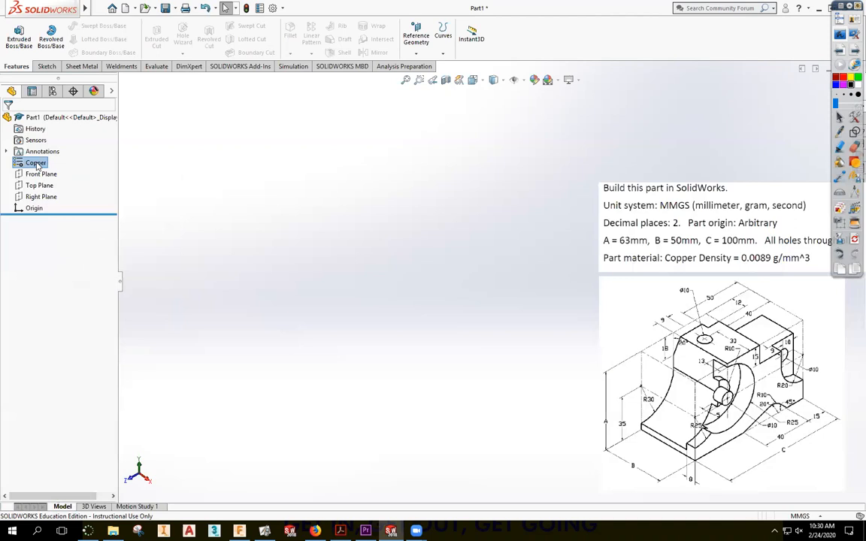
Check the mass density in the properties of the part's Copper material, leaving the material unchanged
{"action": "right_click", "coordinate": [36, 165]}
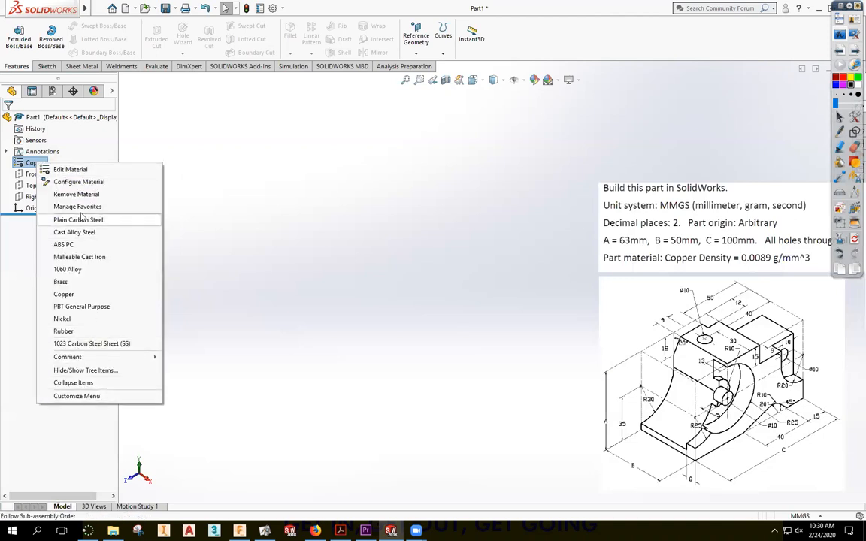
{"action": "left_click", "coordinate": [71, 169]}
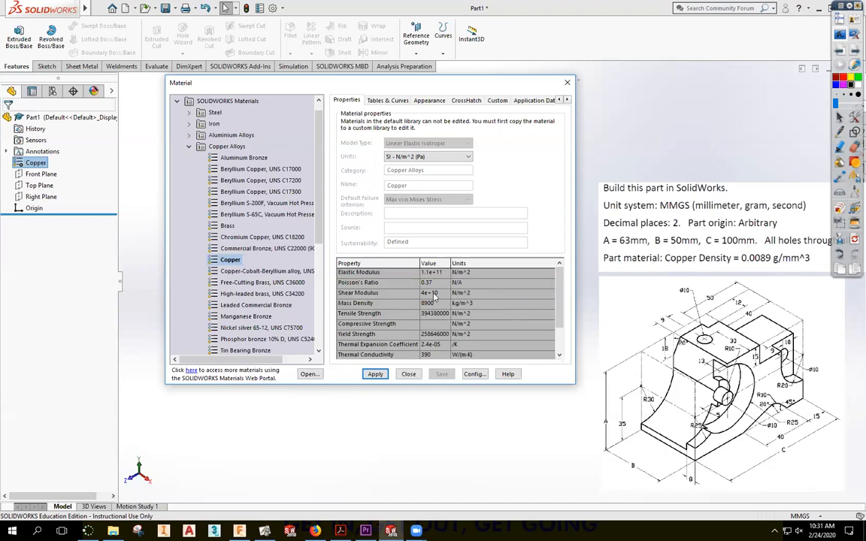
{"action": "left_click", "coordinate": [568, 83]}
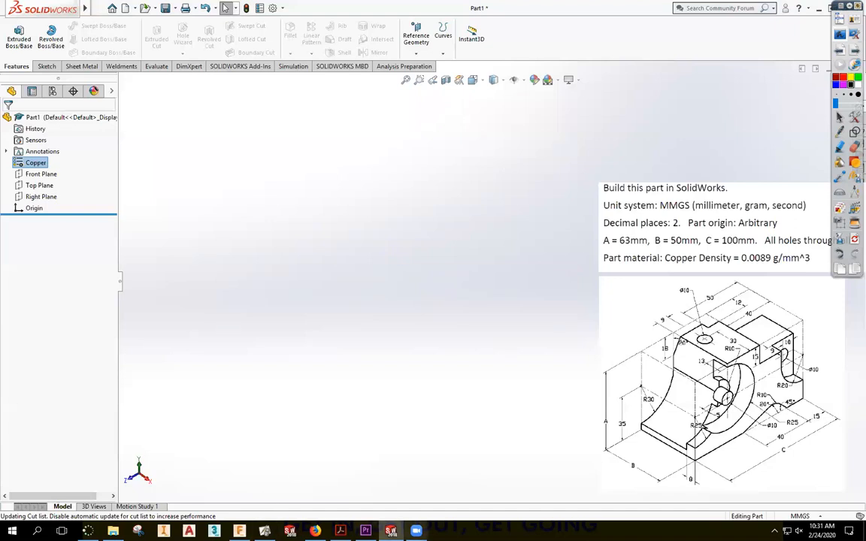
Switch to Fusion 360 and view the physical properties of Copper among the metals in the Fusion 360 Material Library
{"action": "key", "text": "alt+Tab"}
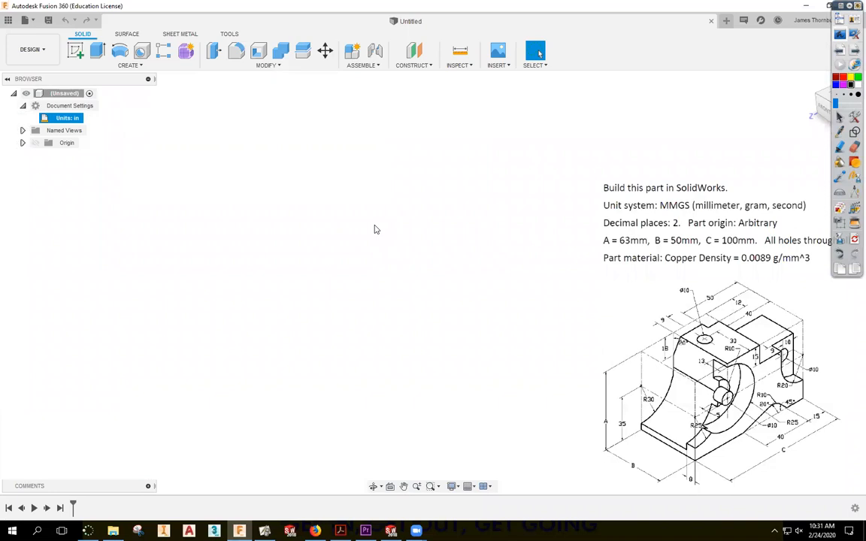
{"action": "left_click", "coordinate": [248, 66]}
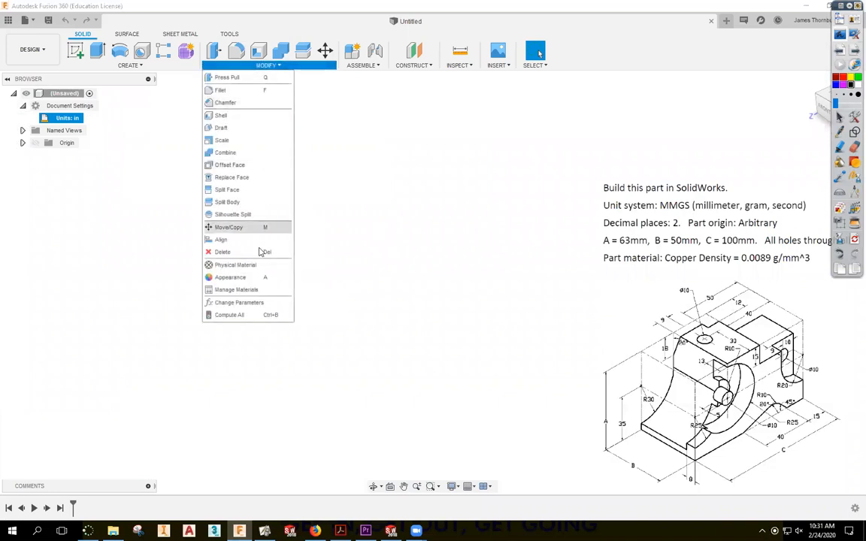
{"action": "left_click", "coordinate": [249, 291]}
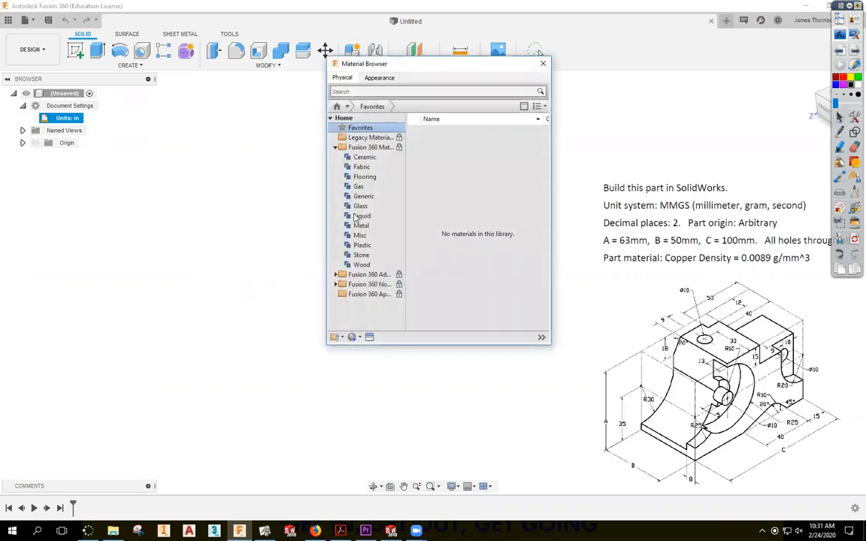
{"action": "left_click", "coordinate": [360, 225]}
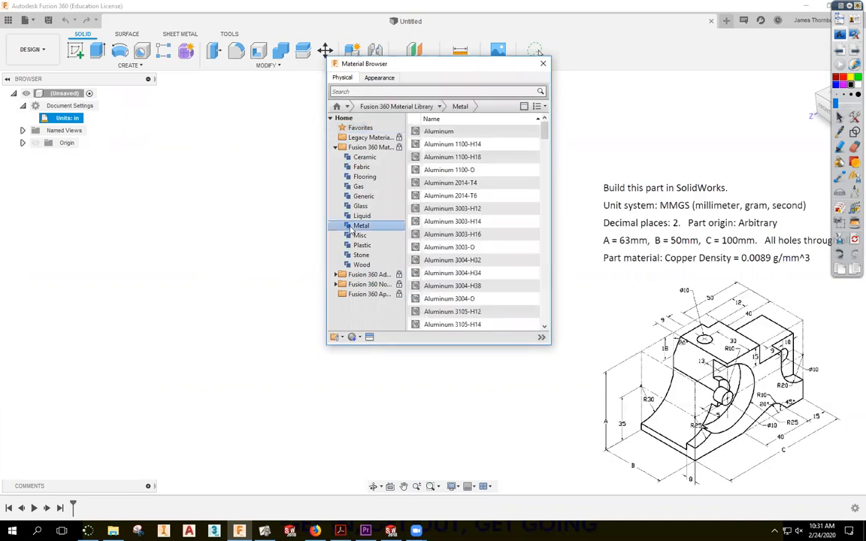
{"action": "scroll", "coordinate": [457, 218], "scroll_direction": "down", "scroll_amount": 5}
{"action": "scroll", "coordinate": [457, 229], "scroll_direction": "down", "scroll_amount": 10}
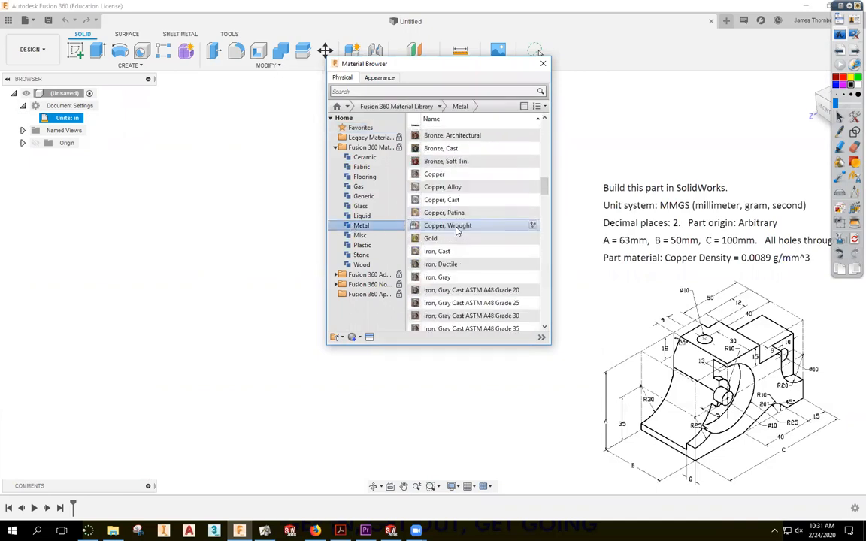
{"action": "scroll", "coordinate": [451, 184], "scroll_direction": "up", "scroll_amount": 1}
{"action": "left_click_drag", "start_coordinate": [475, 68], "coordinate": [305, 68]}
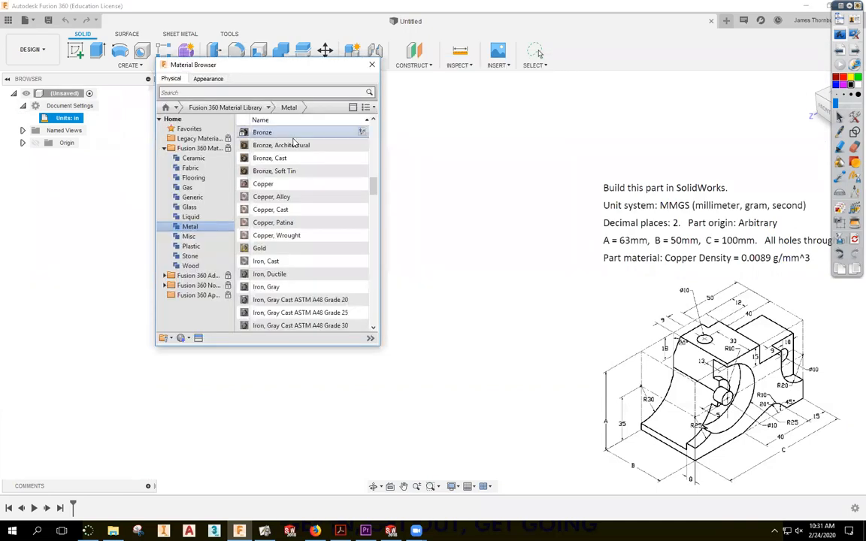
{"action": "left_click", "coordinate": [331, 185]}
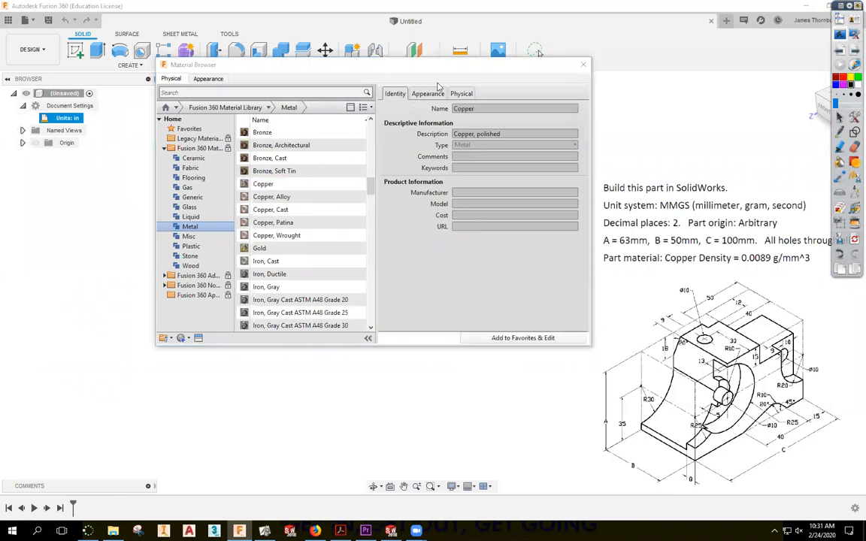
{"action": "left_click", "coordinate": [461, 93]}
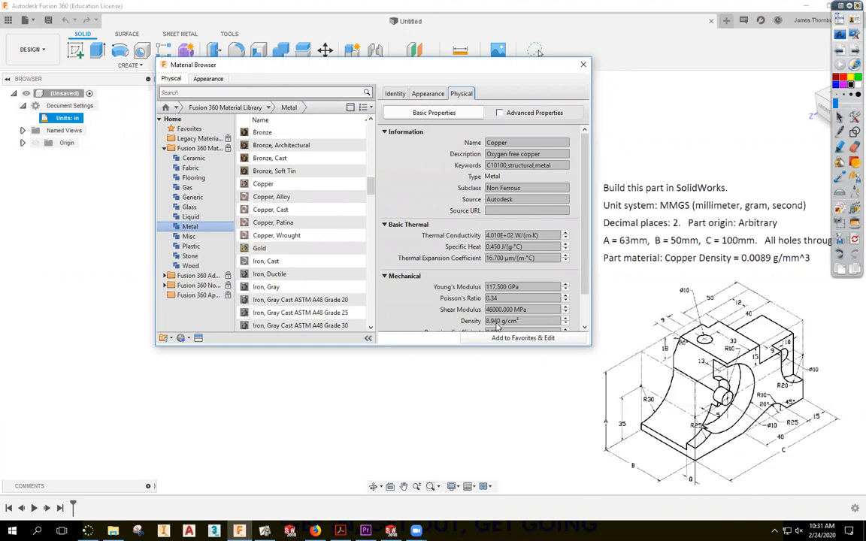
Compare the density of the Copper Alloy, Cast and Patina variants with that of plain Copper
{"action": "left_click", "coordinate": [269, 197]}
{"action": "left_click", "coordinate": [269, 210]}
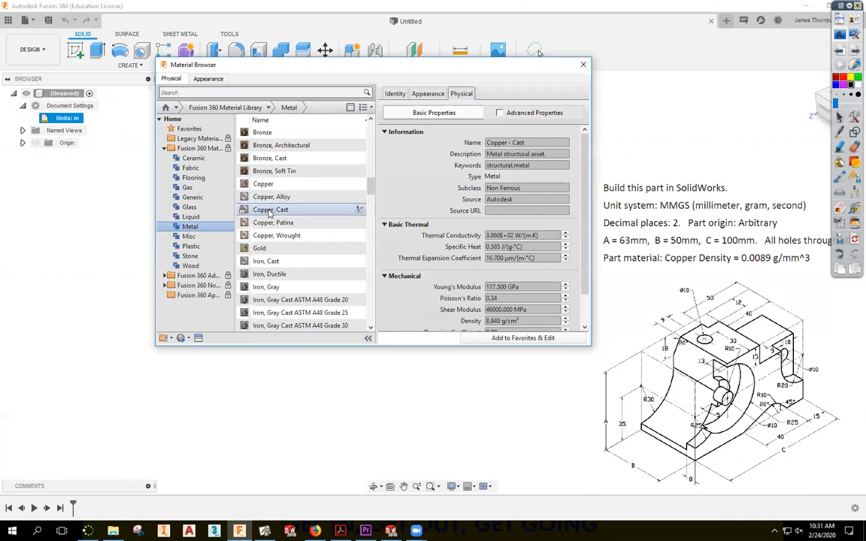
{"action": "left_click", "coordinate": [267, 223]}
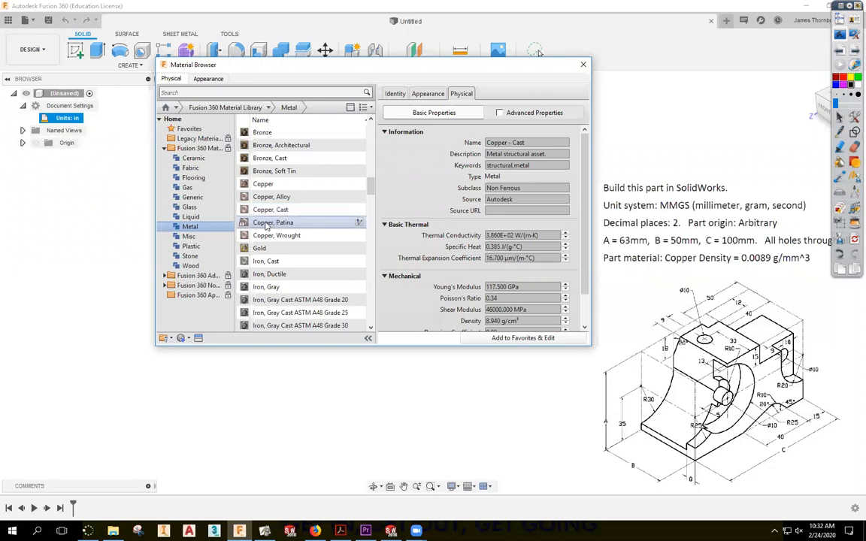
{"action": "left_click", "coordinate": [268, 197]}
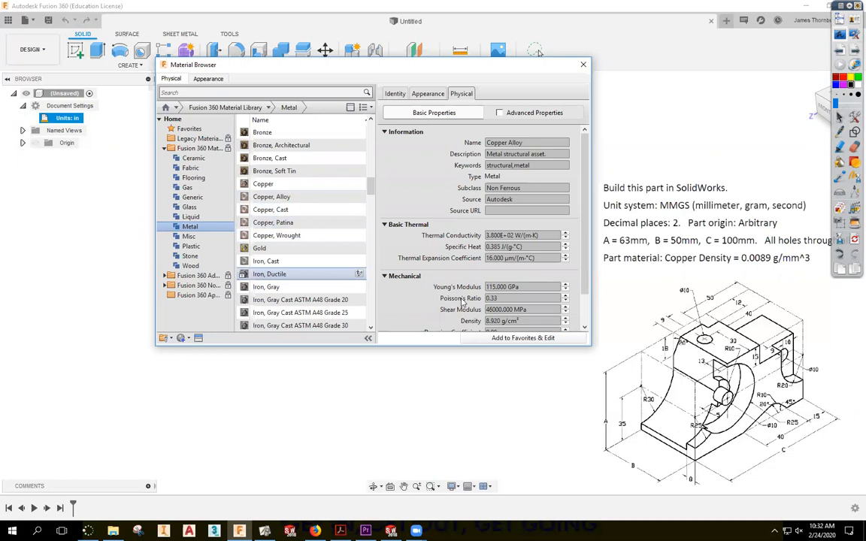
{"action": "left_click", "coordinate": [263, 184]}
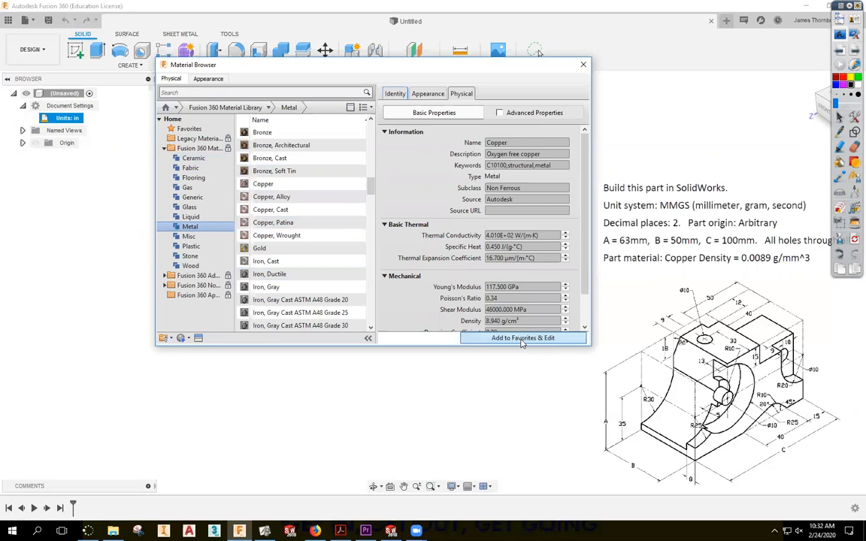
Add an editable copy of the library's Copper material to the favorites
{"action": "left_click", "coordinate": [189, 129]}
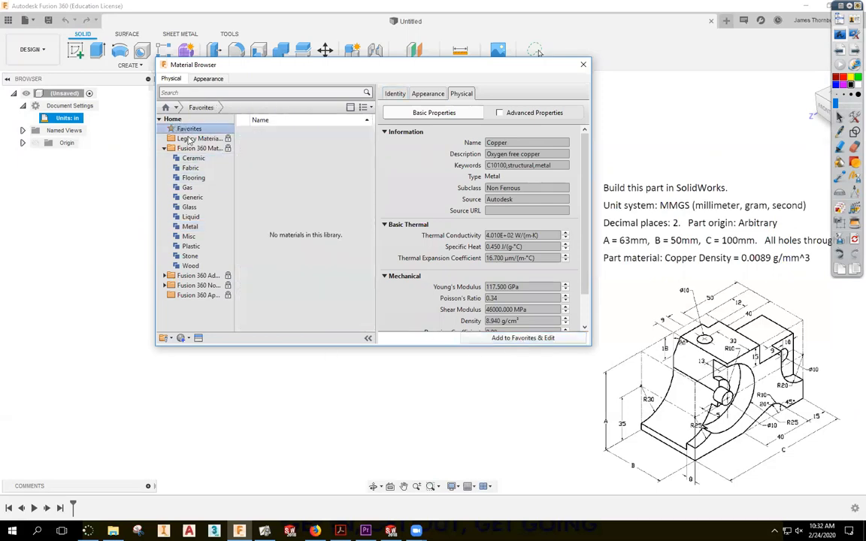
{"action": "left_click", "coordinate": [189, 227]}
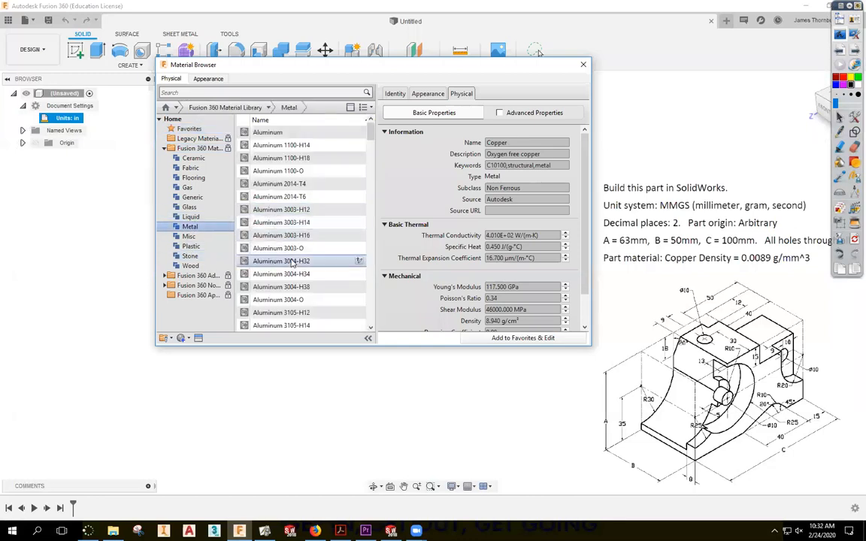
{"action": "scroll", "coordinate": [292, 261], "scroll_direction": "down", "scroll_amount": 10}
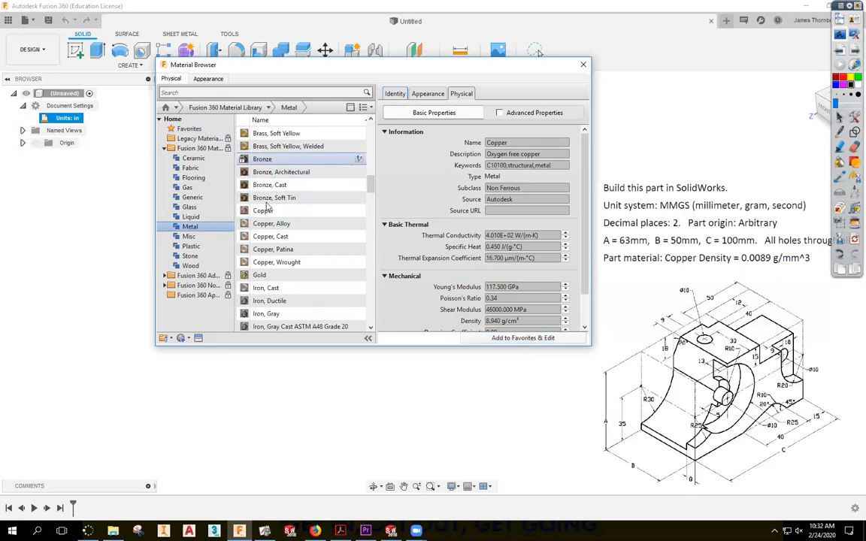
{"action": "left_click", "coordinate": [510, 339]}
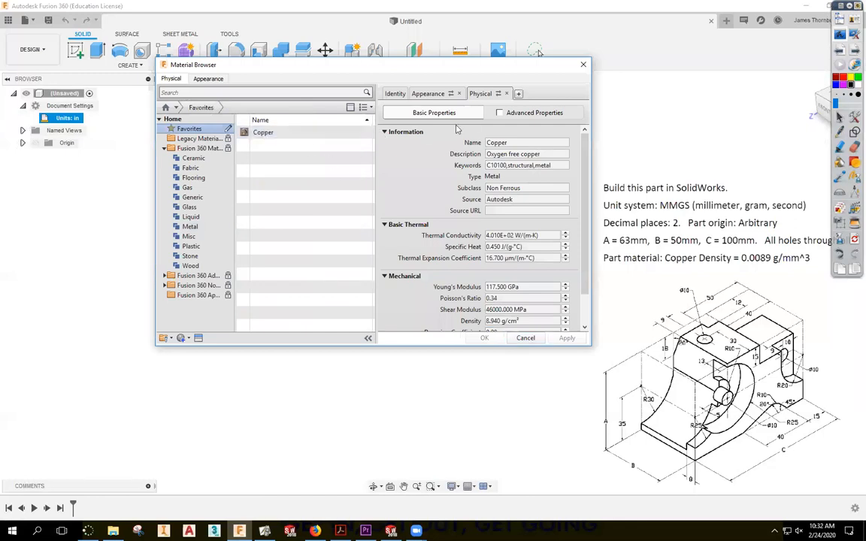
Set the favorite Copper material's density to 8.900 g/cm³, apply it and close the Material Browser
{"action": "double_click", "coordinate": [500, 321]}
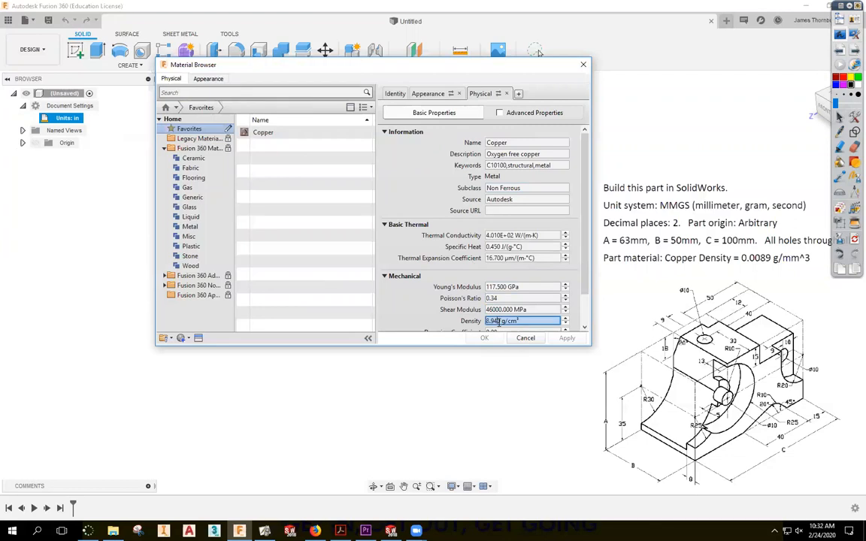
{"action": "type", "text": "8.90"}
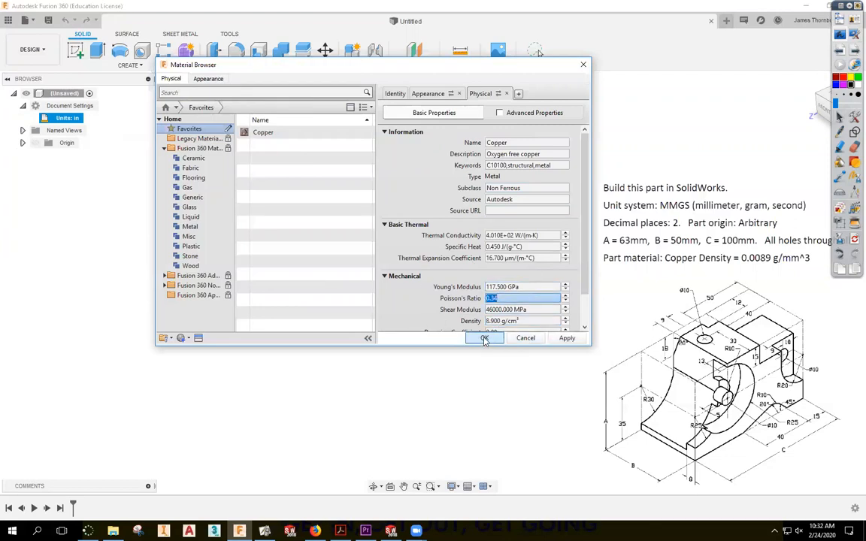
{"action": "left_click", "coordinate": [439, 302]}
{"action": "left_click", "coordinate": [567, 339]}
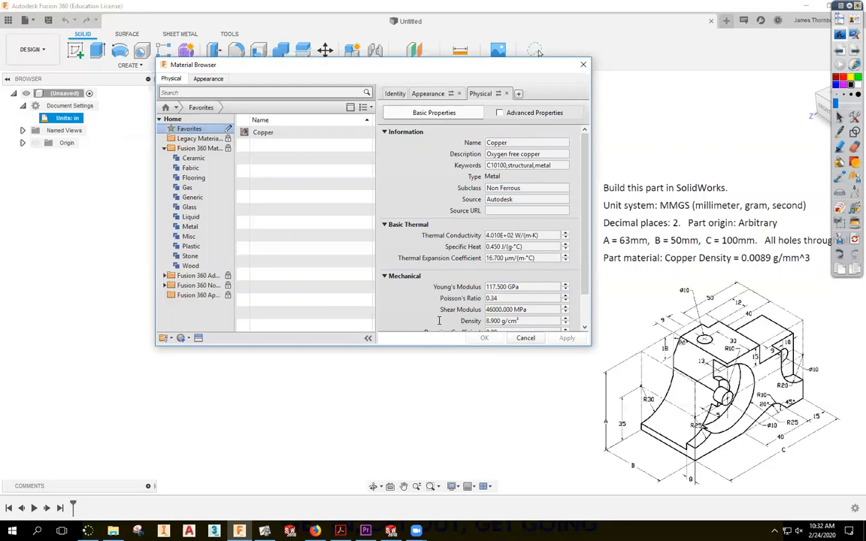
{"action": "left_click", "coordinate": [534, 54]}
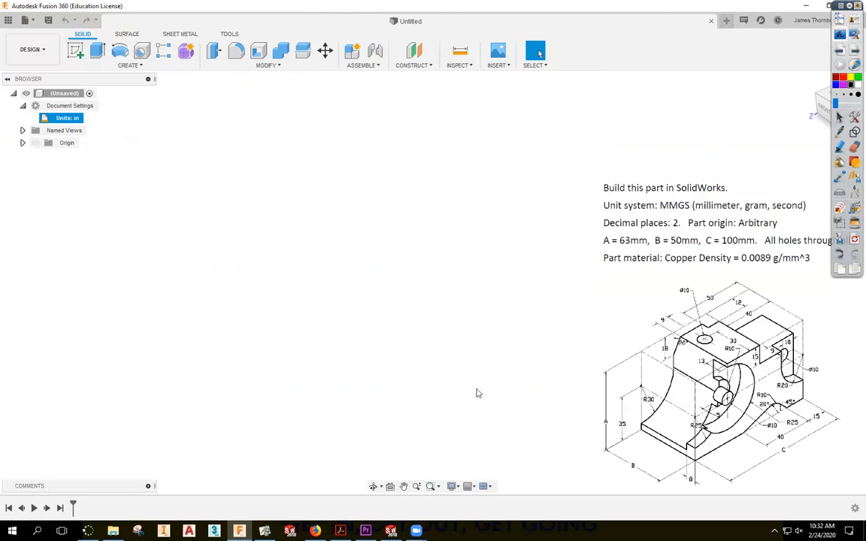
Return to SOLIDWORKS and sketch a corner rectangle about 119 by 184 mm from the origin on the Top Plane for an extruded base
{"action": "left_click", "coordinate": [801, 6]}
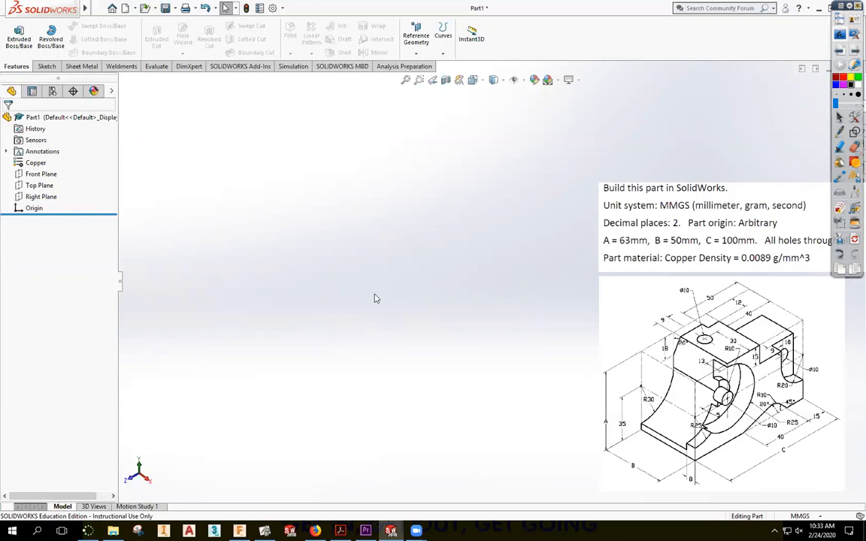
{"action": "left_click", "coordinate": [19, 38]}
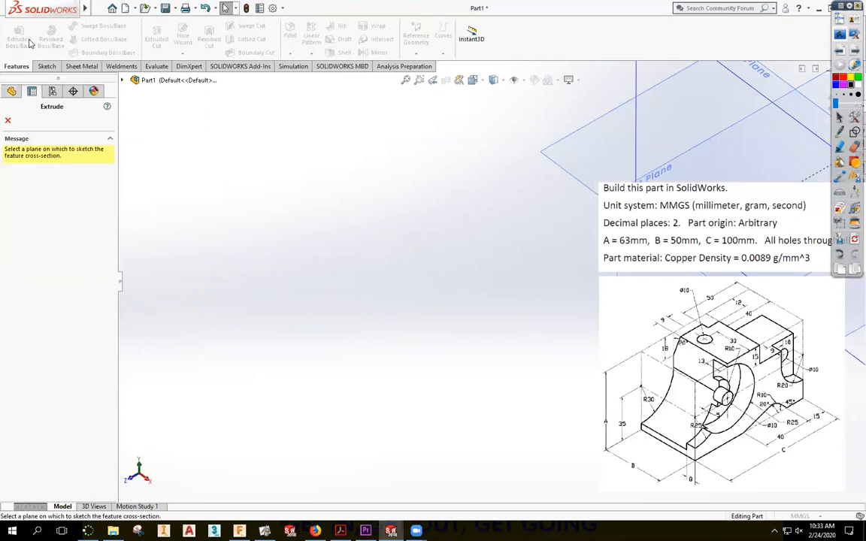
{"action": "left_click", "coordinate": [613, 140]}
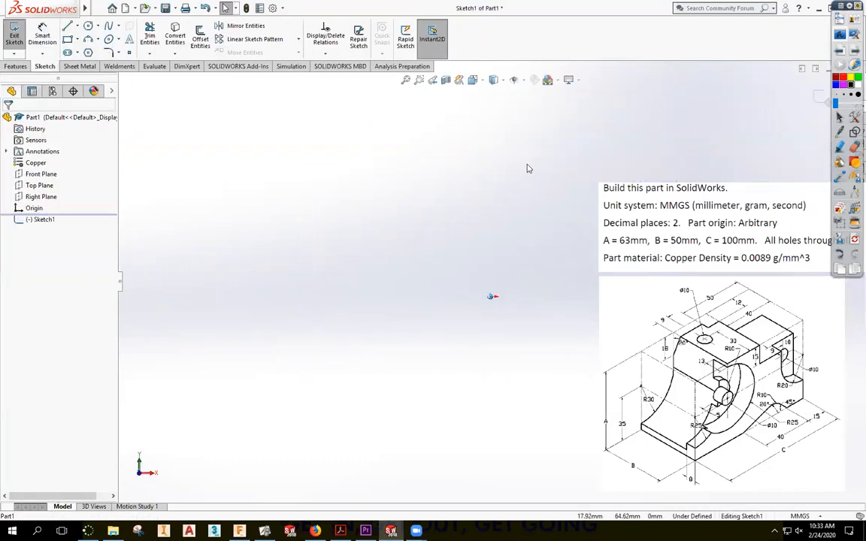
{"action": "left_click", "coordinate": [67, 39]}
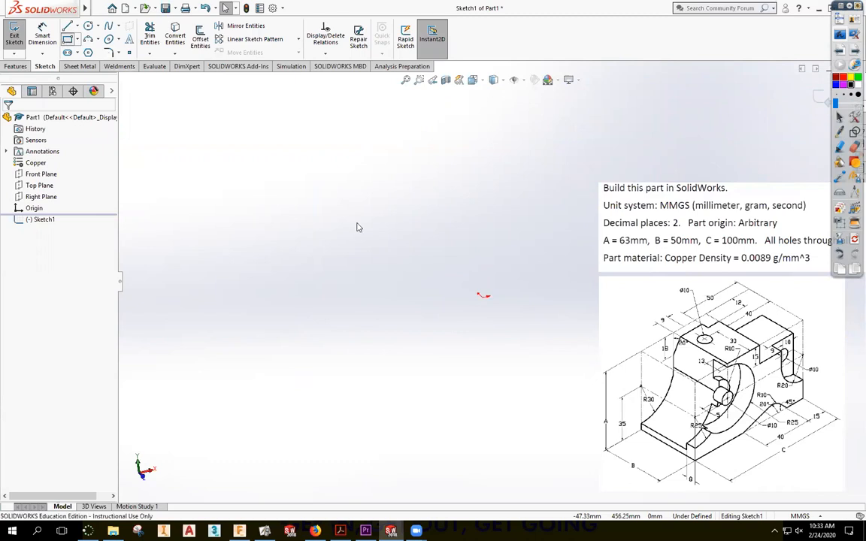
{"action": "left_click", "coordinate": [484, 295]}
{"action": "left_click", "coordinate": [587, 127]}
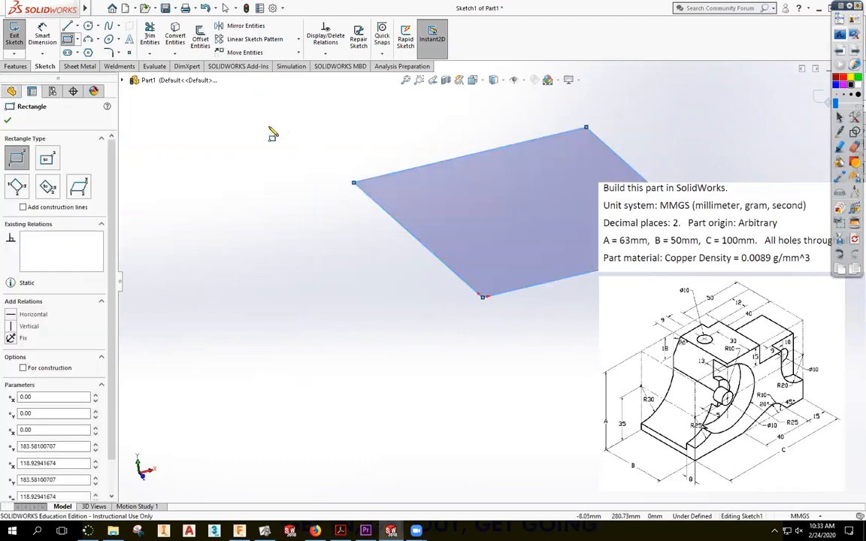
Dimension the base rectangle to 100 mm along the X direction and 50 mm along its other side
{"action": "key", "text": "Escape"}
{"action": "key", "text": "d"}
{"action": "left_click", "coordinate": [458, 158]}
{"action": "left_click", "coordinate": [410, 136]}
{"action": "type", "text": "100"}
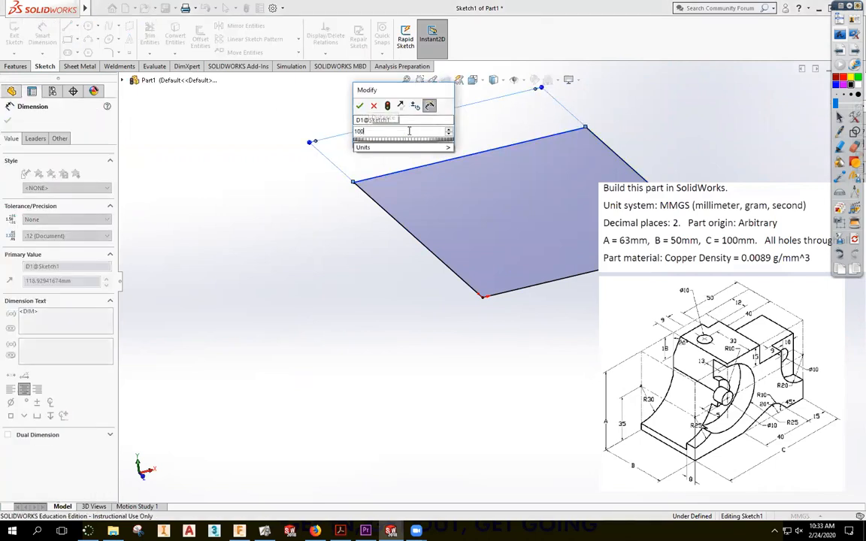
{"action": "key", "text": "Return"}
{"action": "left_click", "coordinate": [410, 238]}
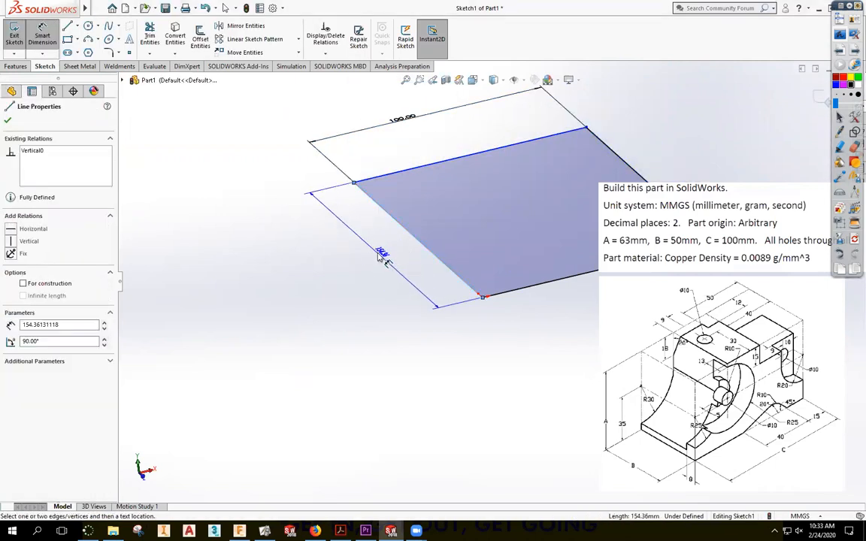
{"action": "left_click", "coordinate": [380, 253]}
{"action": "type", "text": "50"}
{"action": "key", "text": "Return"}
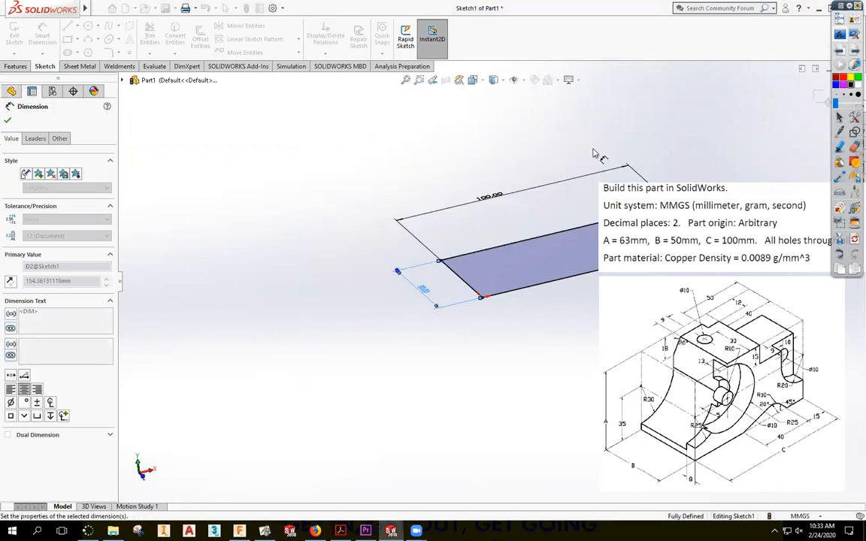
Finish the base sketch and extrude the 100 by 50 mm rectangle upward to a blind depth of 63 mm
{"action": "left_click", "coordinate": [816, 98]}
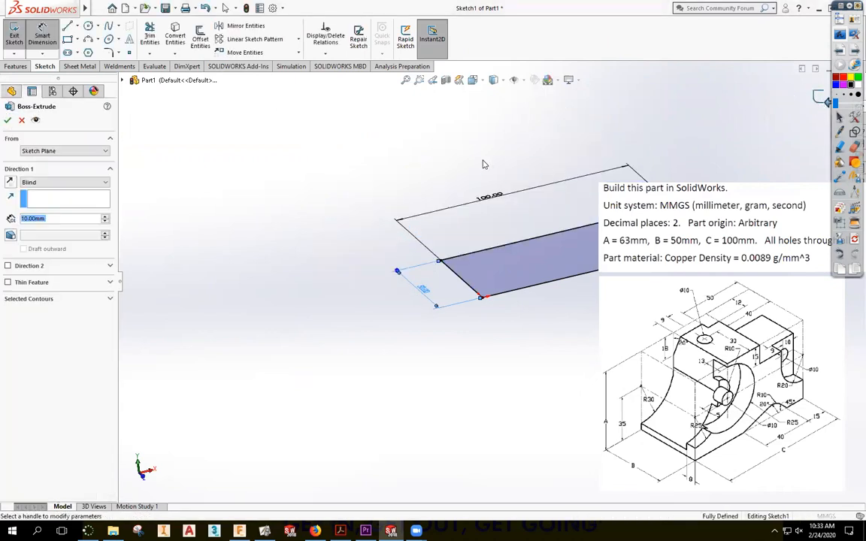
{"action": "mouse_move", "coordinate": [402, 196]}
{"action": "middle_mouse_down"}
{"action": "mouse_move", "coordinate": [463, 196]}
{"action": "mouse_move", "coordinate": [527, 182]}
{"action": "mouse_move", "coordinate": [452, 214]}
{"action": "mouse_move", "coordinate": [501, 205]}
{"action": "mouse_move", "coordinate": [469, 213]}
{"action": "middle_mouse_up"}
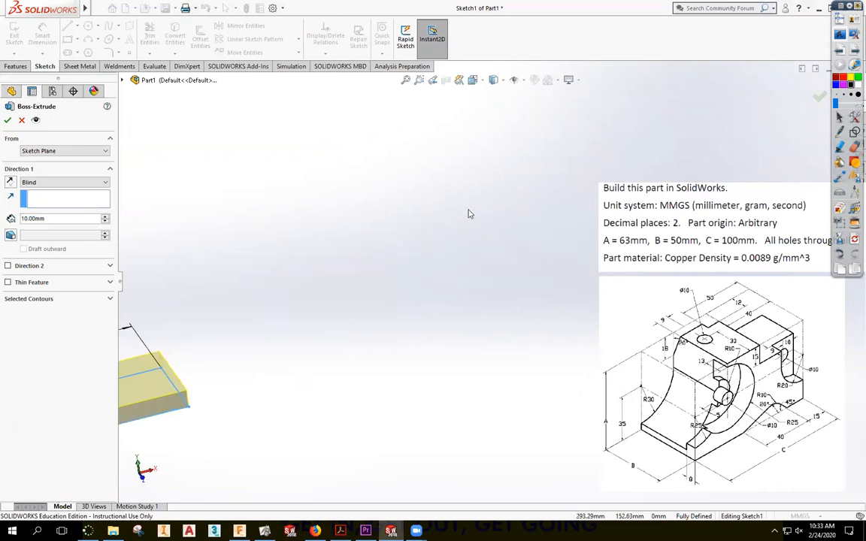
{"action": "key", "text": "ctrl+7"}
{"action": "left_click", "coordinate": [42, 218]}
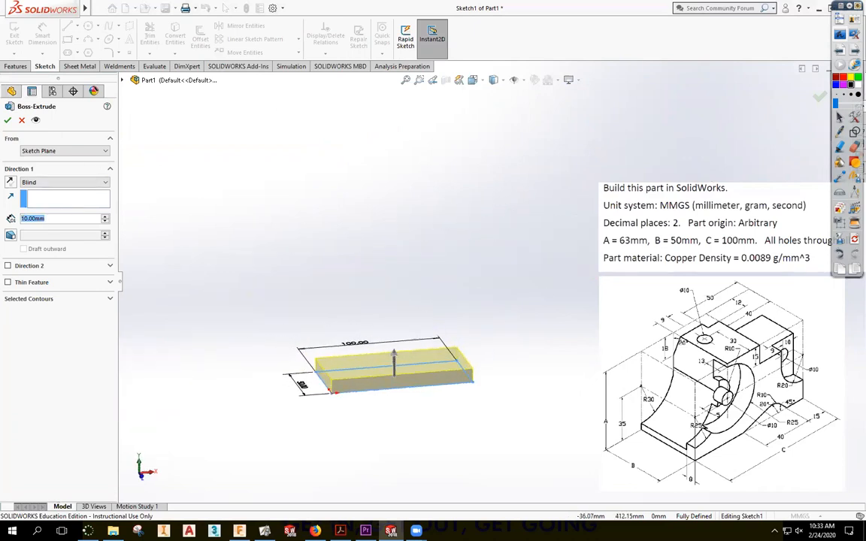
{"action": "type", "text": "63"}
{"action": "key", "text": "Return"}
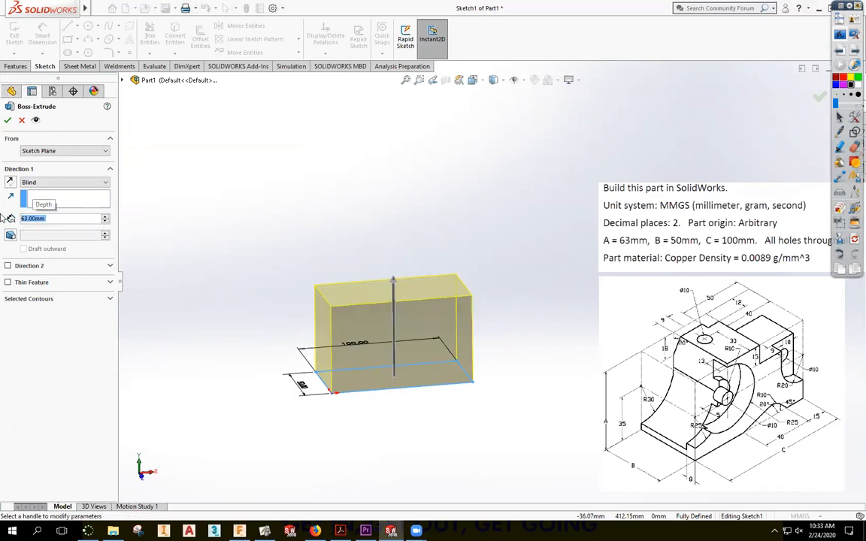
{"action": "left_click", "coordinate": [8, 121]}
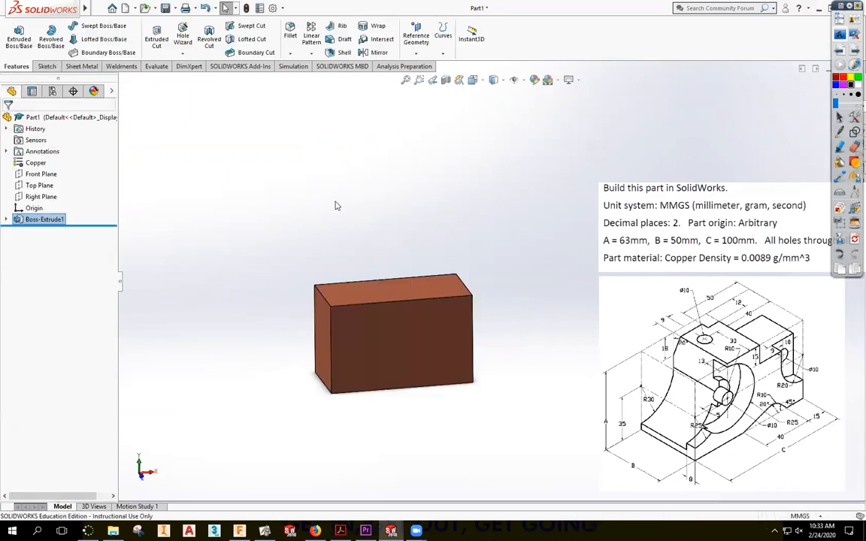
Start a cut sketch on the block's long front face and draw a rectangle about 45 by 17 mm from its upper far corner
{"action": "key", "text": "ctrl+7"}
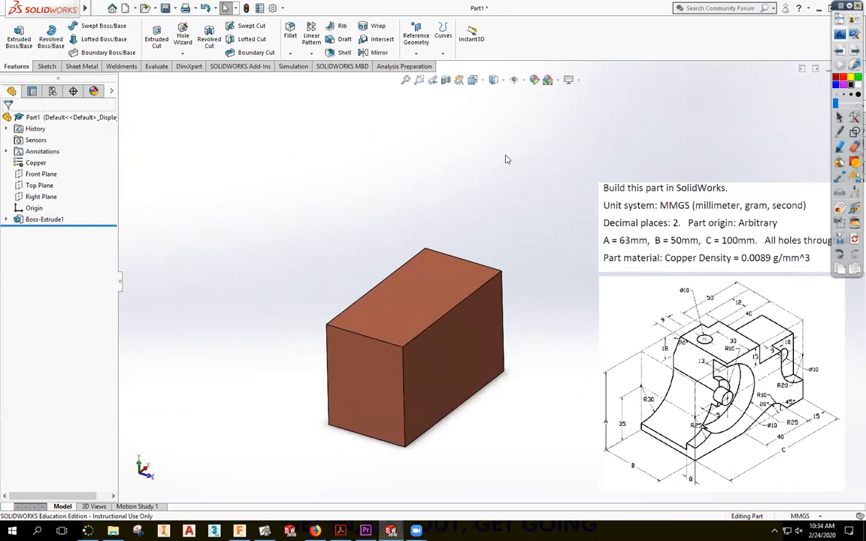
{"action": "middle_click_drag", "start_coordinate": [514, 107], "coordinate": [451, 149]}
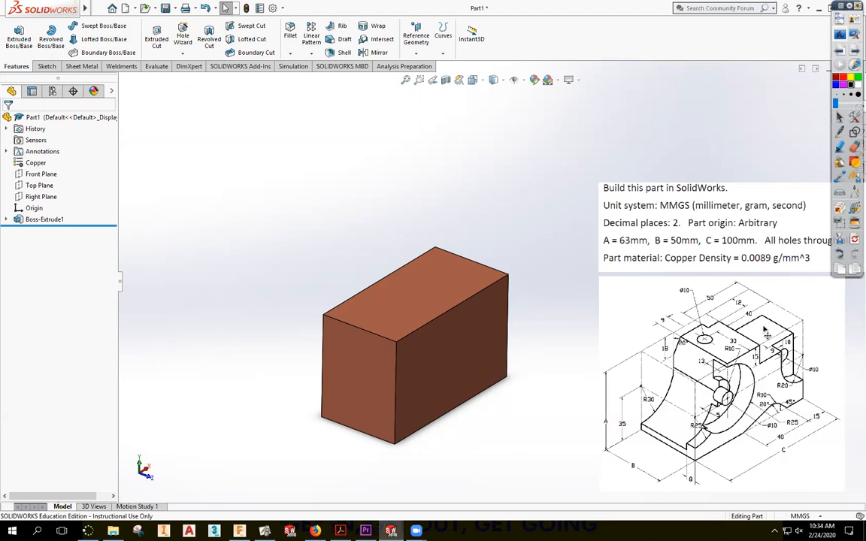
{"action": "left_click", "coordinate": [19, 36]}
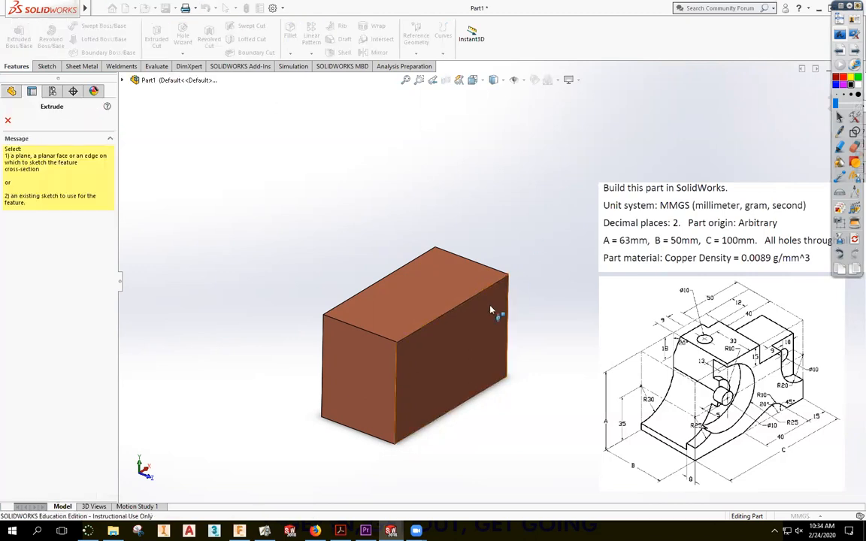
{"action": "left_click", "coordinate": [442, 275]}
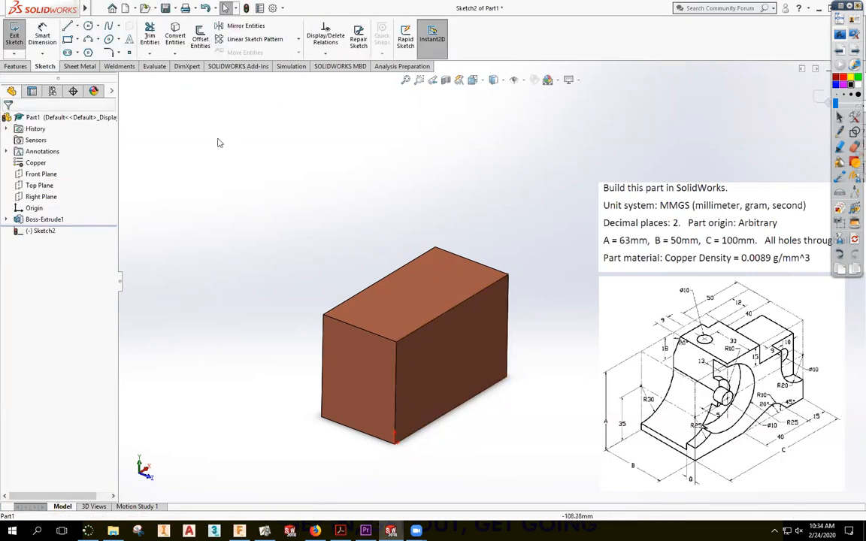
{"action": "left_click", "coordinate": [68, 39]}
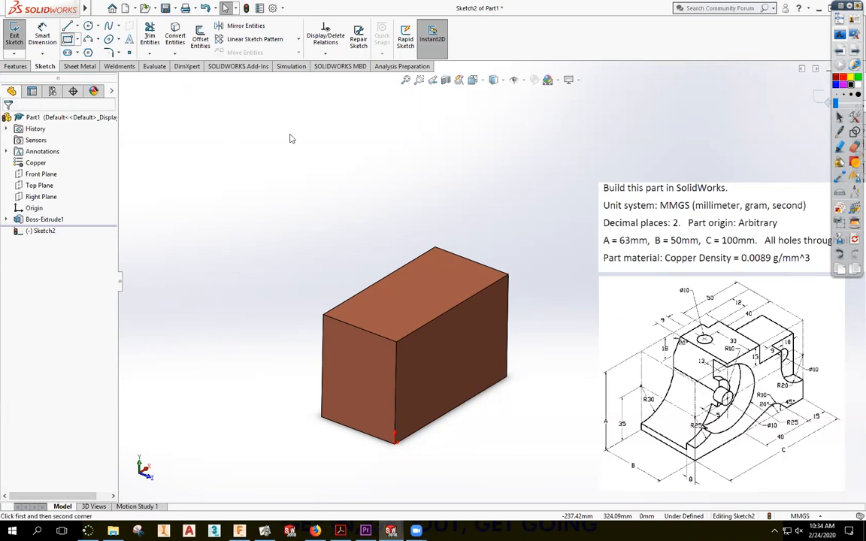
{"action": "left_click", "coordinate": [508, 276]}
{"action": "left_click", "coordinate": [458, 329]}
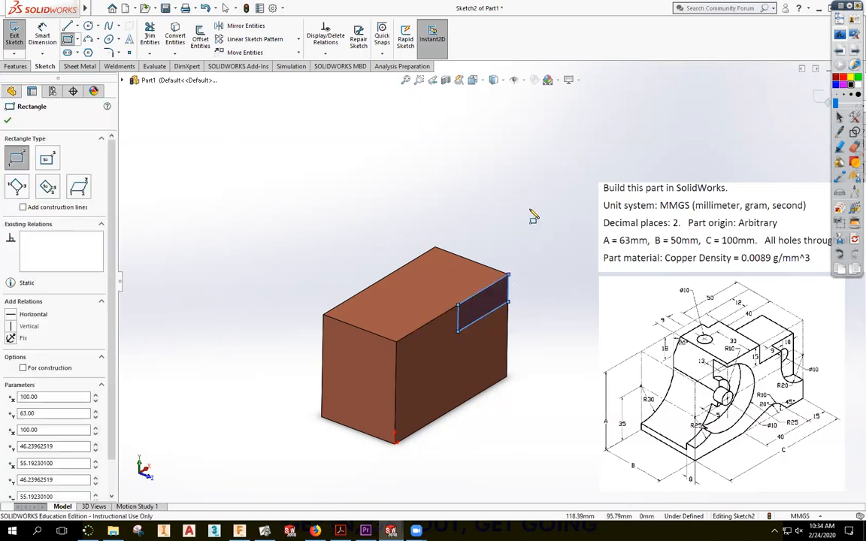
{"action": "key", "text": "Escape"}
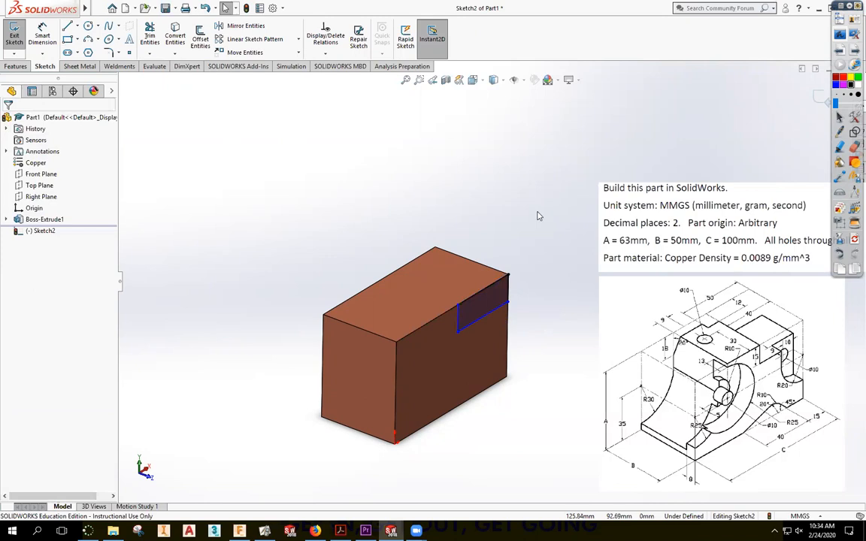
Dimension the corner rectangle to 15 mm high and 40 mm long
{"action": "left_click", "coordinate": [45, 39]}
{"action": "left_click", "coordinate": [458, 321]}
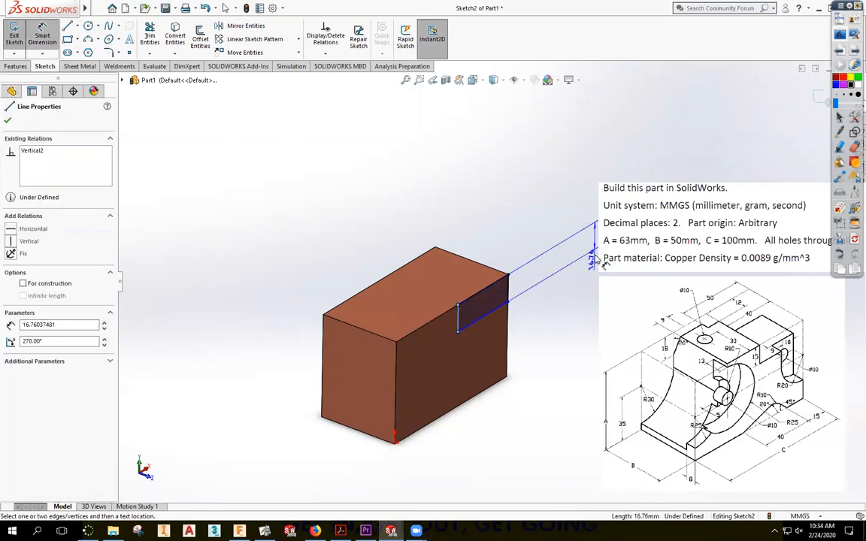
{"action": "left_click", "coordinate": [572, 322]}
{"action": "type", "text": "15"}
{"action": "key", "text": "Return"}
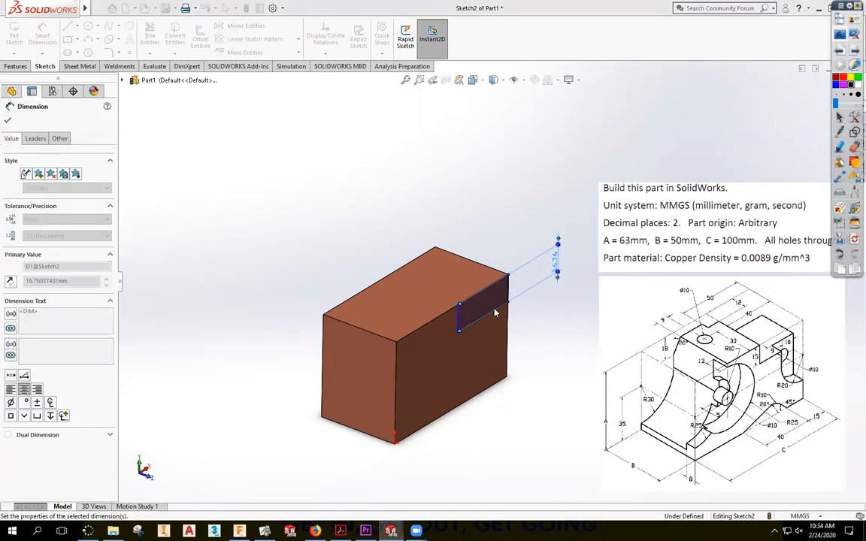
{"action": "left_click", "coordinate": [493, 310]}
{"action": "left_click", "coordinate": [546, 331]}
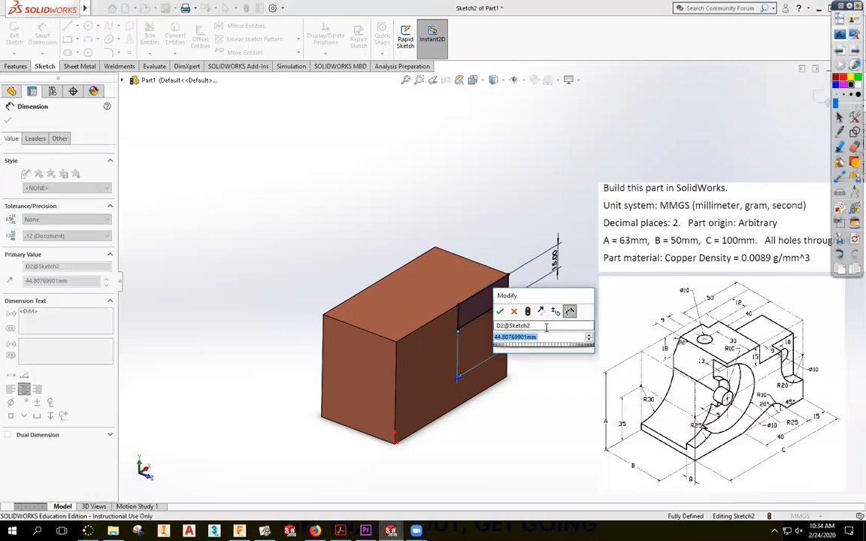
{"action": "type", "text": "40"}
{"action": "key", "text": "Return"}
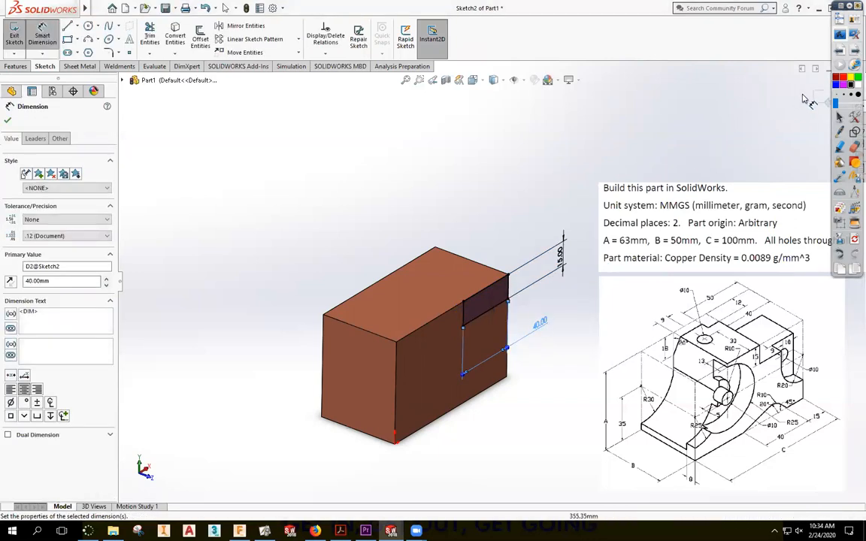
Finish the sketch and cut the corner rectangle through the full width of the block to form the step
{"action": "key", "text": "Escape"}
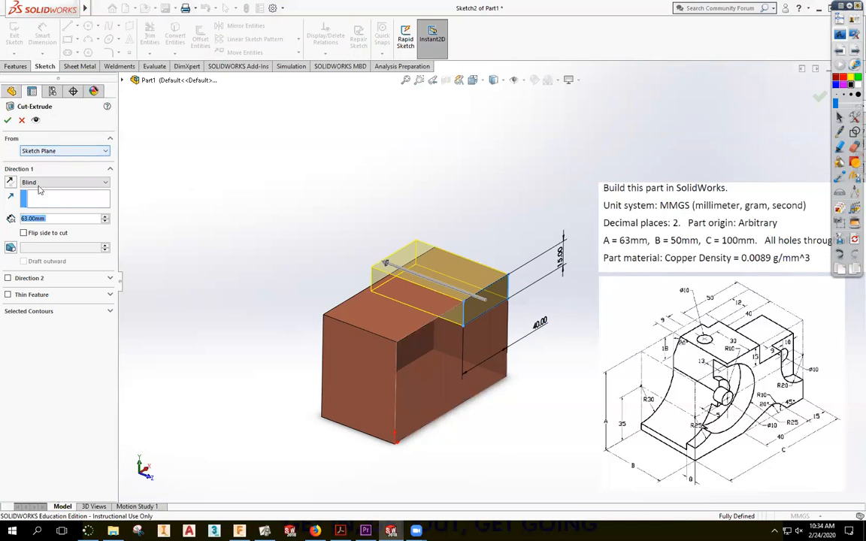
{"action": "left_click", "coordinate": [38, 184]}
{"action": "left_click", "coordinate": [38, 199]}
{"action": "left_click", "coordinate": [8, 120]}
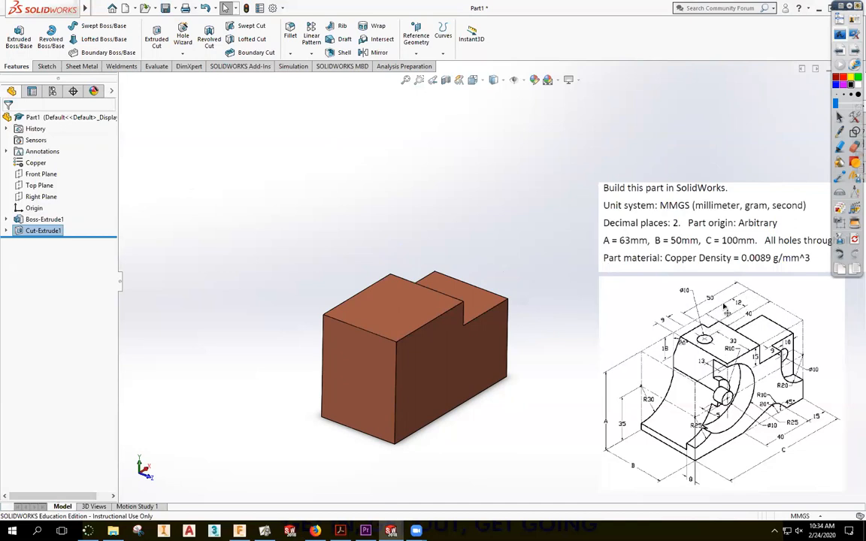
Start a cut sketch on the upper top face and convert the lower step's back edge and outer end edge into it
{"action": "left_click", "coordinate": [167, 37]}
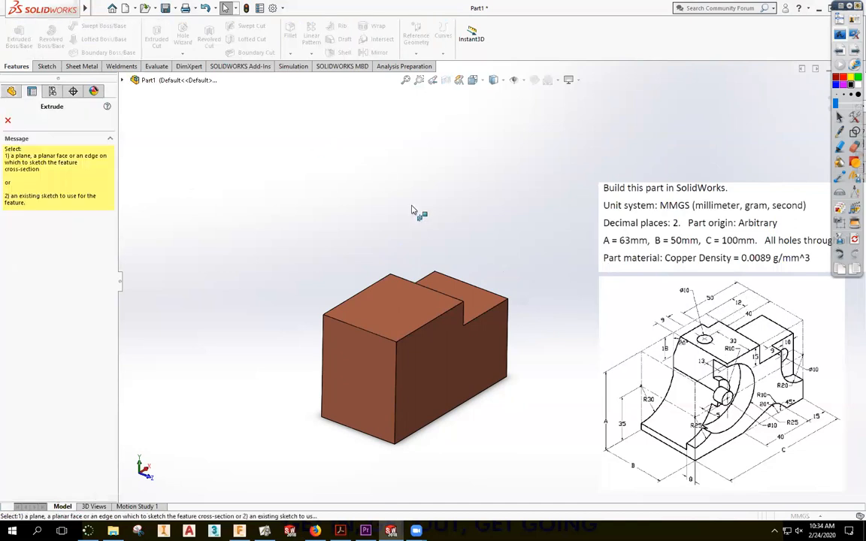
{"action": "left_click", "coordinate": [346, 255]}
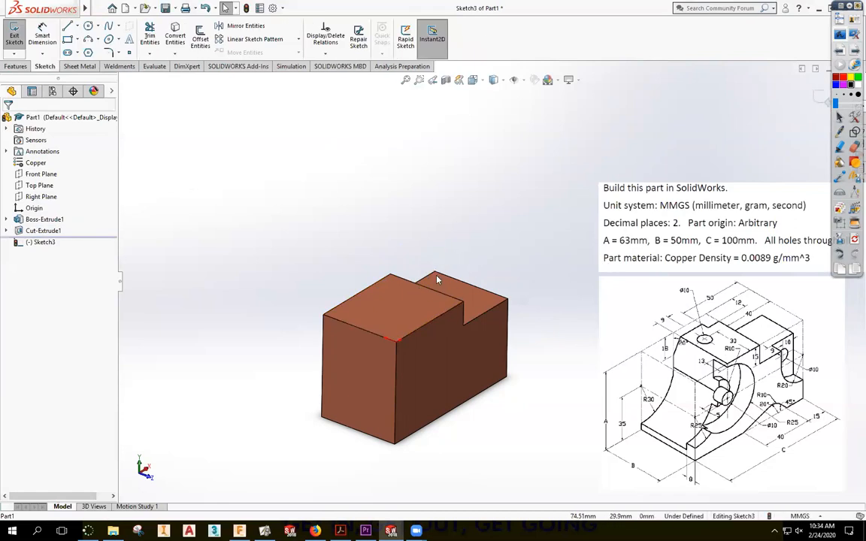
{"action": "left_click", "coordinate": [175, 35]}
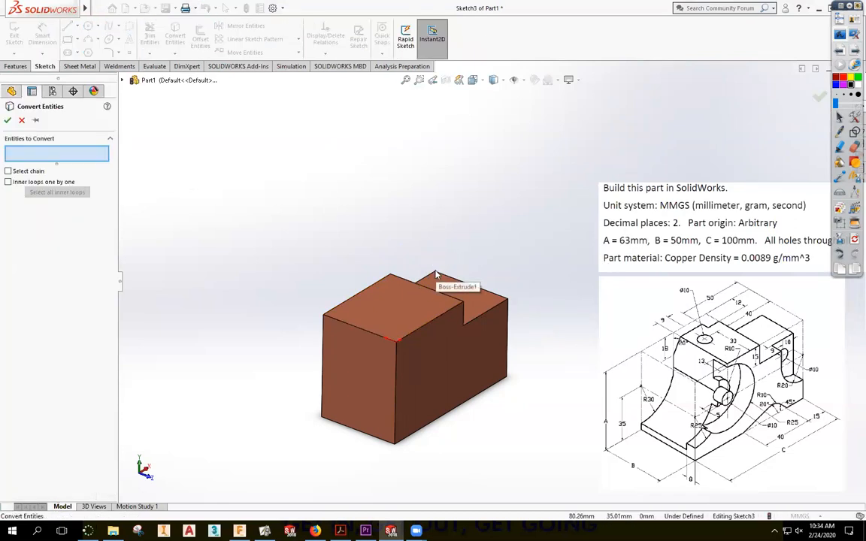
{"action": "left_click", "coordinate": [440, 278]}
{"action": "left_click", "coordinate": [442, 276]}
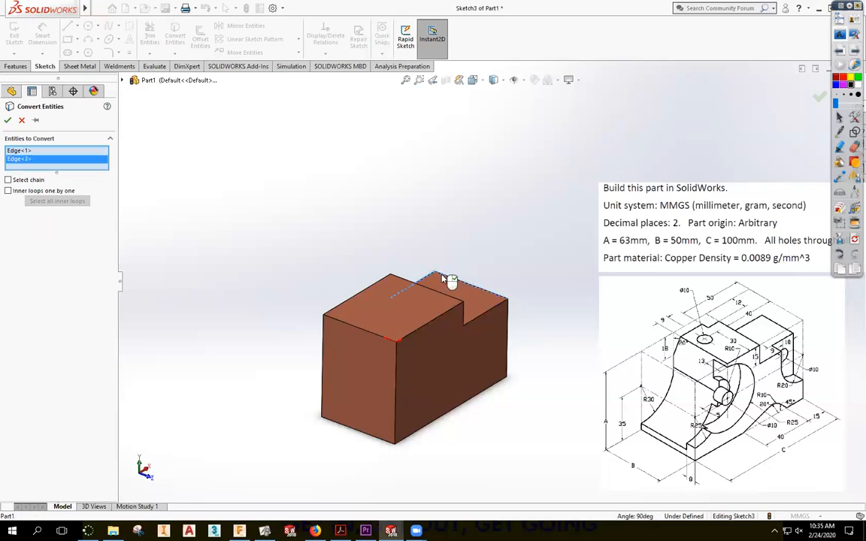
{"action": "left_click", "coordinate": [8, 121]}
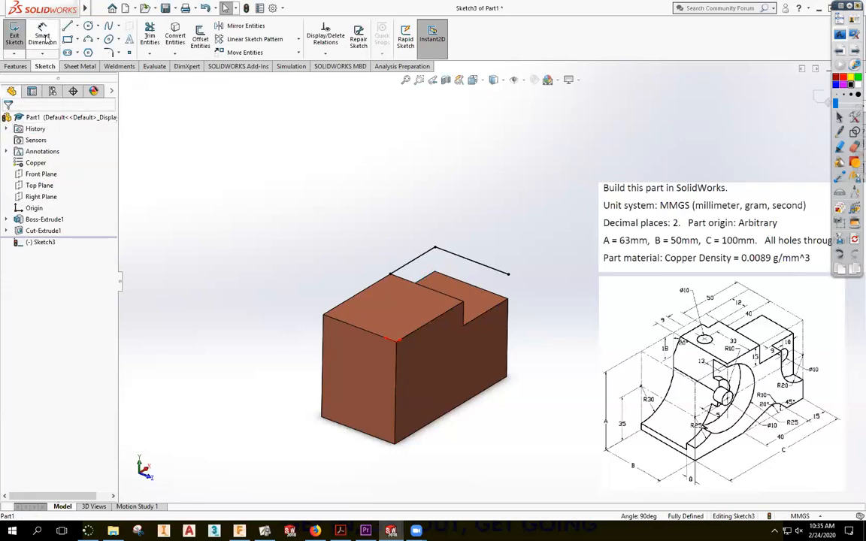
Sketch a corner rectangle about 63 mm long along the back edge, starting from the corner of the converted lines
{"action": "left_click", "coordinate": [68, 39]}
{"action": "left_click", "coordinate": [433, 238]}
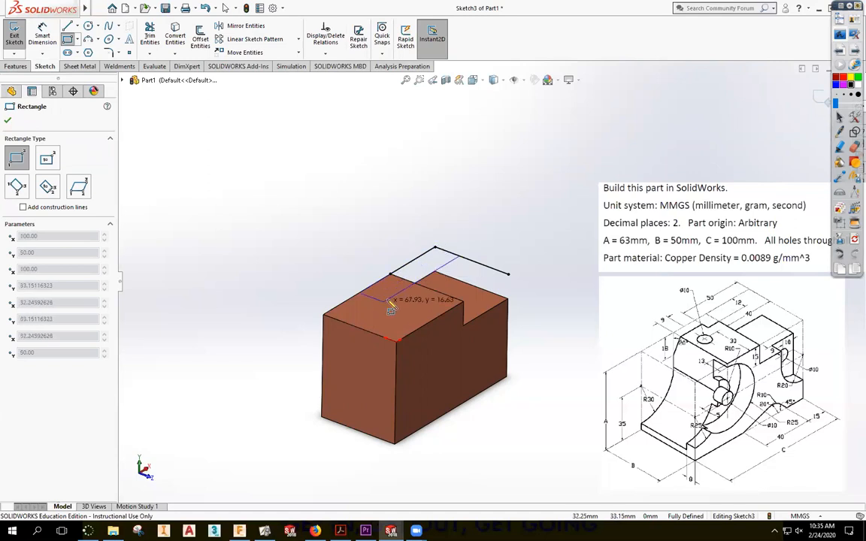
{"action": "left_click", "coordinate": [365, 289]}
{"action": "key", "text": "Escape"}
Dimension the back-edge rectangle to 50 mm long and 12 mm wide
{"action": "right_click_drag", "start_coordinate": [424, 231], "coordinate": [425, 203]}
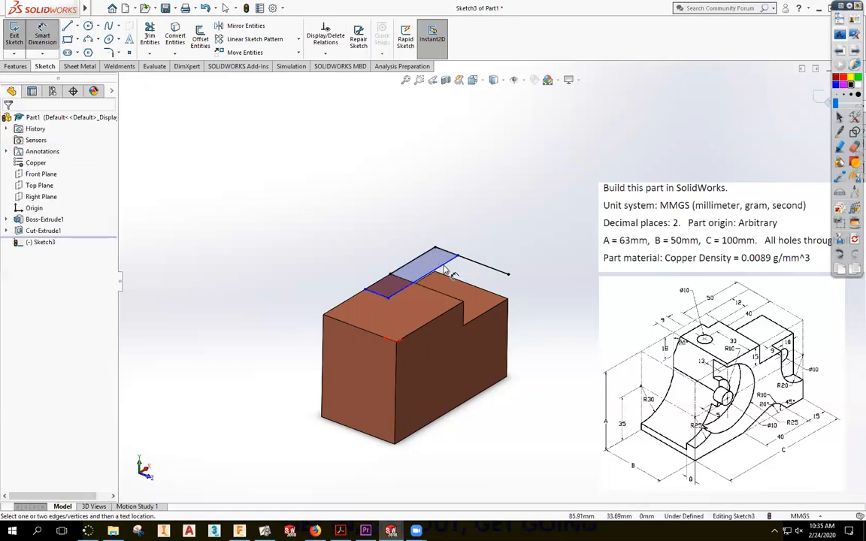
{"action": "left_click", "coordinate": [493, 271]}
{"action": "left_click", "coordinate": [496, 282]}
{"action": "type", "text": "50"}
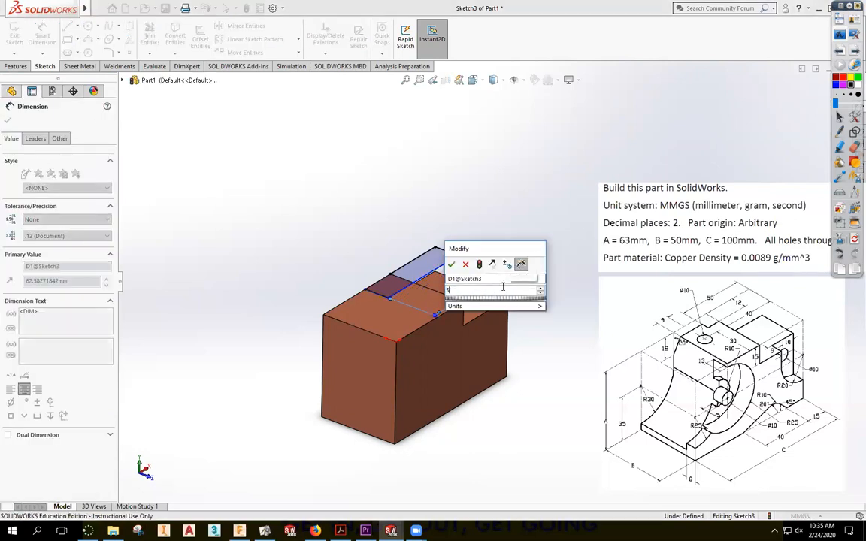
{"action": "key", "text": "Return"}
{"action": "left_click", "coordinate": [392, 285]}
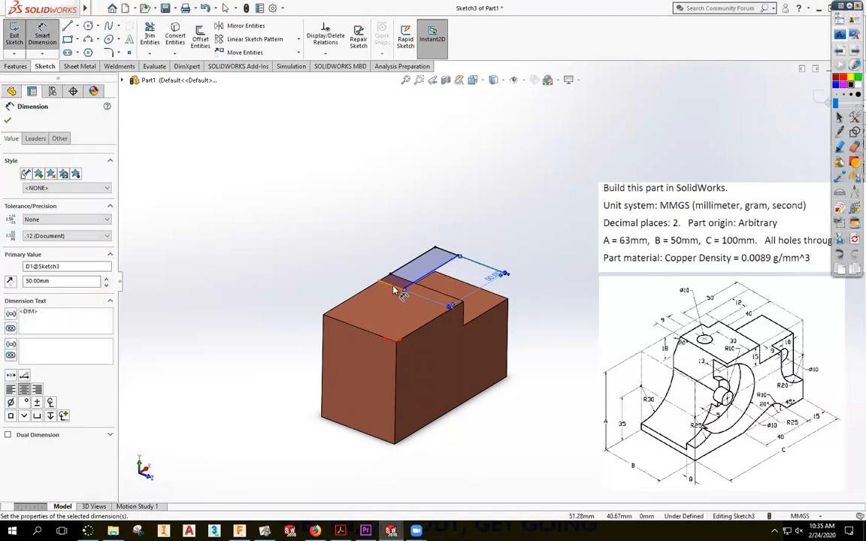
{"action": "left_click", "coordinate": [311, 260]}
{"action": "type", "text": "12"}
{"action": "key", "text": "Return"}
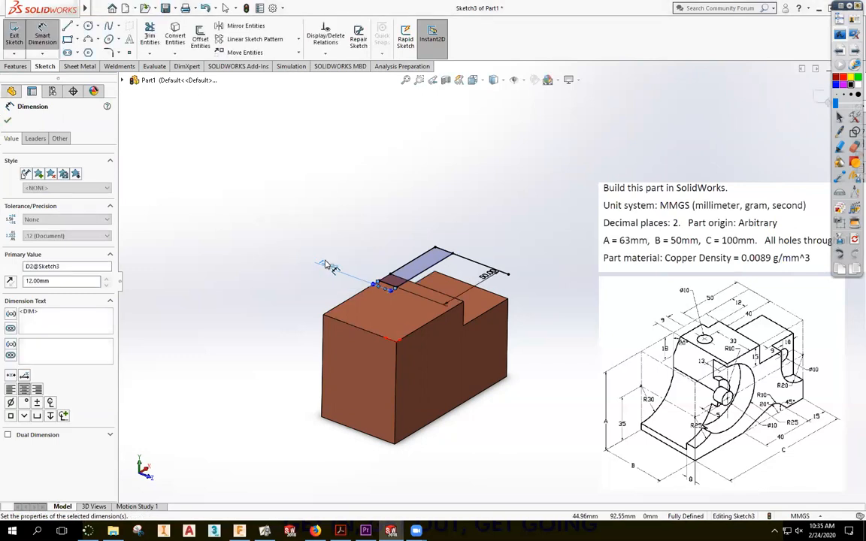
Finish the sketch and cut only its rectangular contour downward to a blind depth of 63 mm
{"action": "key", "text": "Escape"}
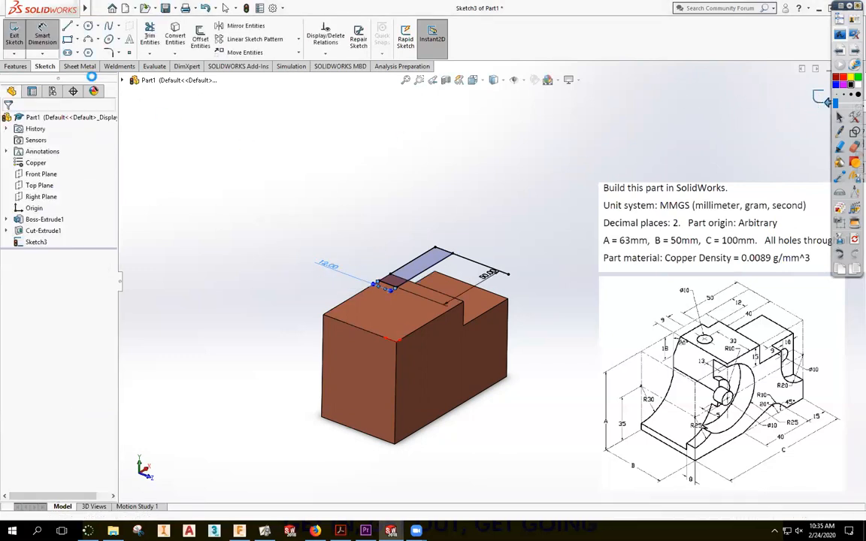
{"action": "key", "text": "e"}
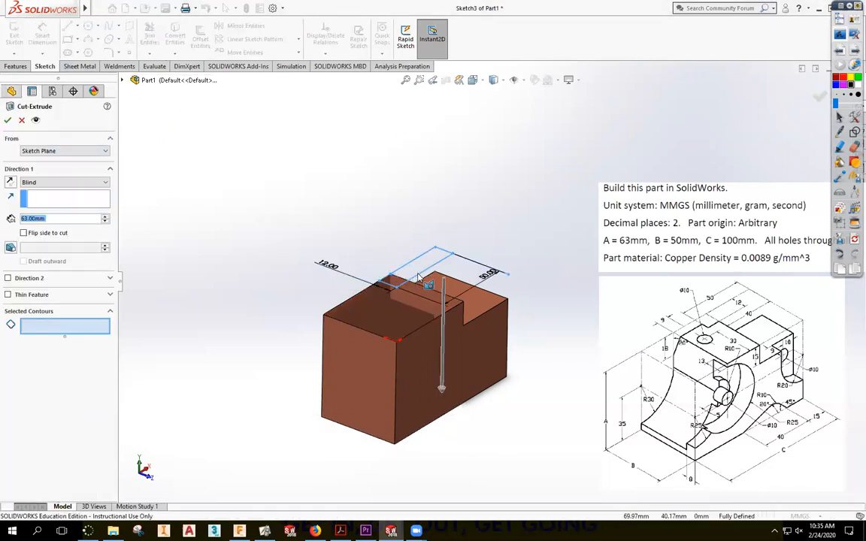
{"action": "left_click", "coordinate": [385, 259]}
{"action": "left_click", "coordinate": [8, 120]}
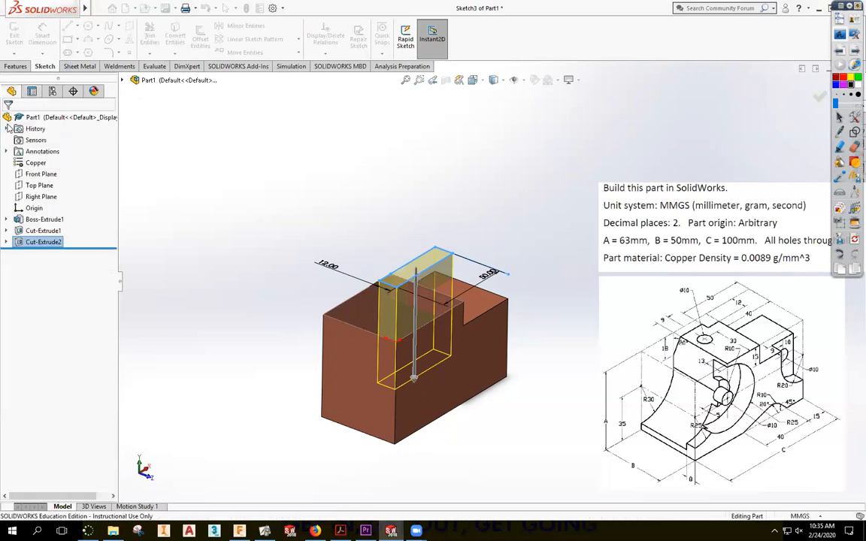
Start an extruded cut sketch on the block's long side face opposite the rectangular back notch
{"action": "key", "text": "Up"}
{"action": "key", "text": "Up"}
{"action": "key", "text": "Up"}
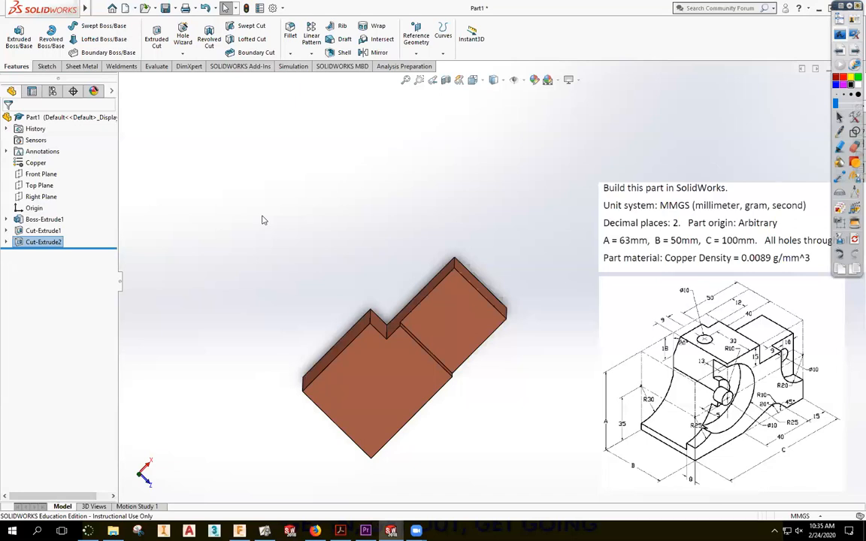
{"action": "key", "text": "ctrl+7"}
{"action": "middle_click_drag", "start_coordinate": [263, 219], "coordinate": [319, 173]}
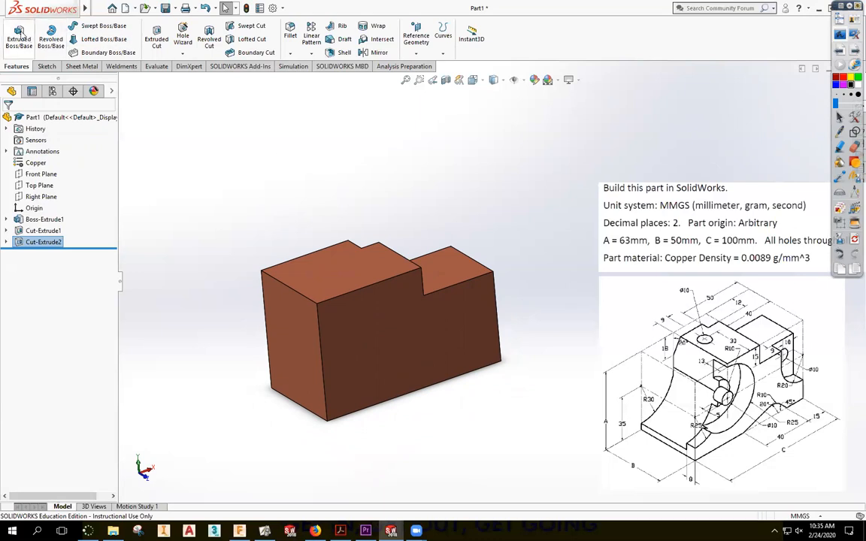
{"action": "left_click", "coordinate": [157, 34]}
{"action": "left_click", "coordinate": [476, 304]}
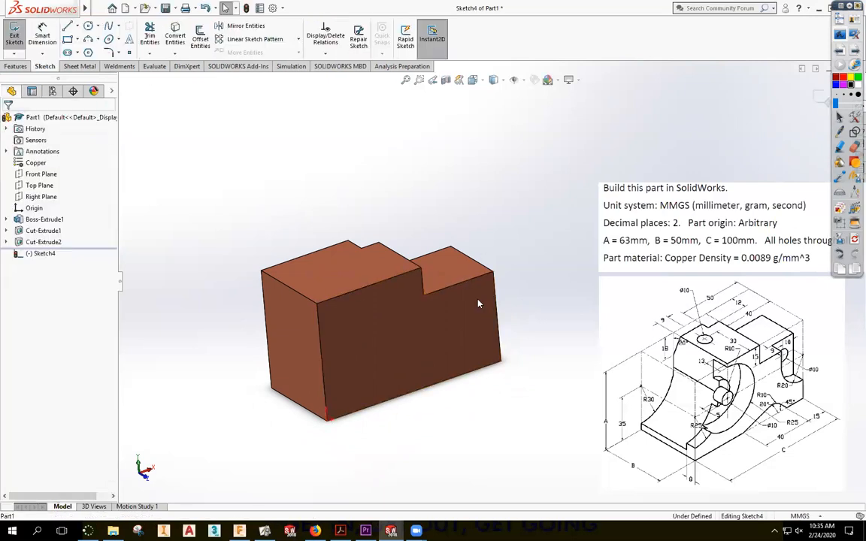
Sketch a vertical line about 27 mm long downward from the midpoint of the lower step's top edge, leaving out any extra segment
{"action": "key", "text": "l"}
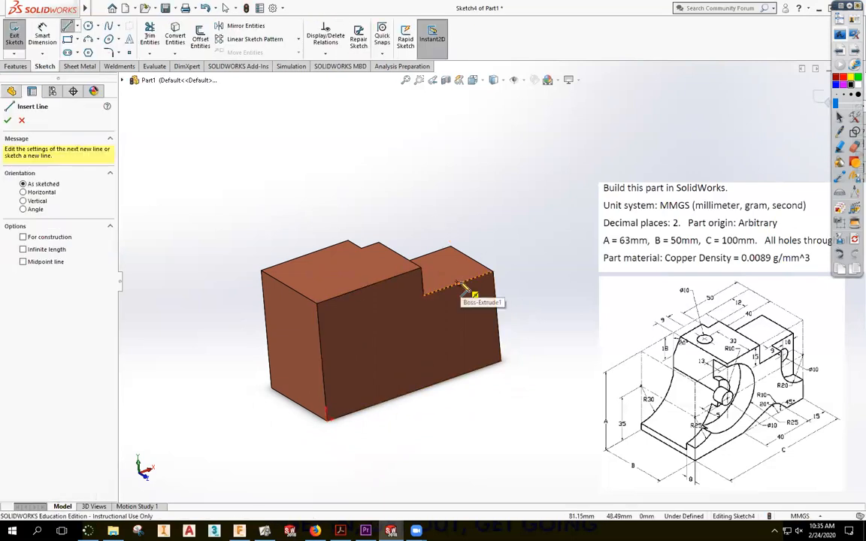
{"action": "left_click", "coordinate": [458, 285]}
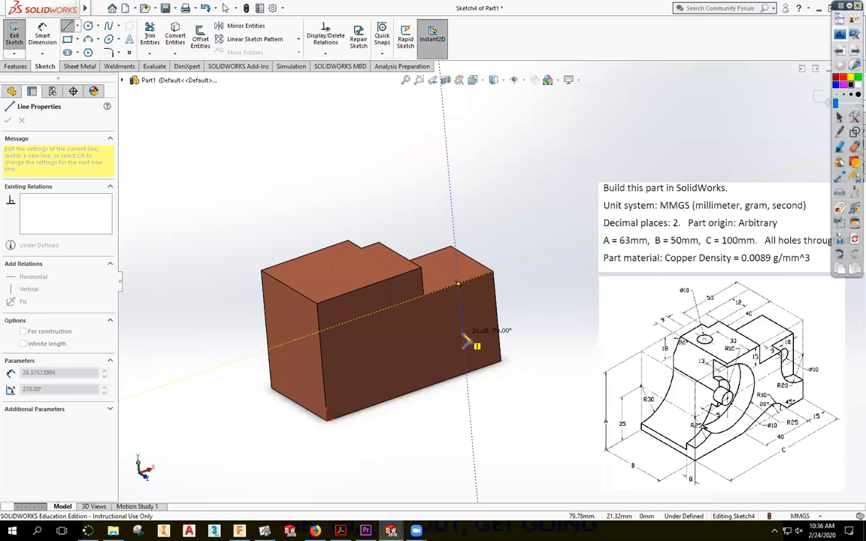
{"action": "left_click", "coordinate": [467, 342]}
{"action": "key", "text": "Escape"}
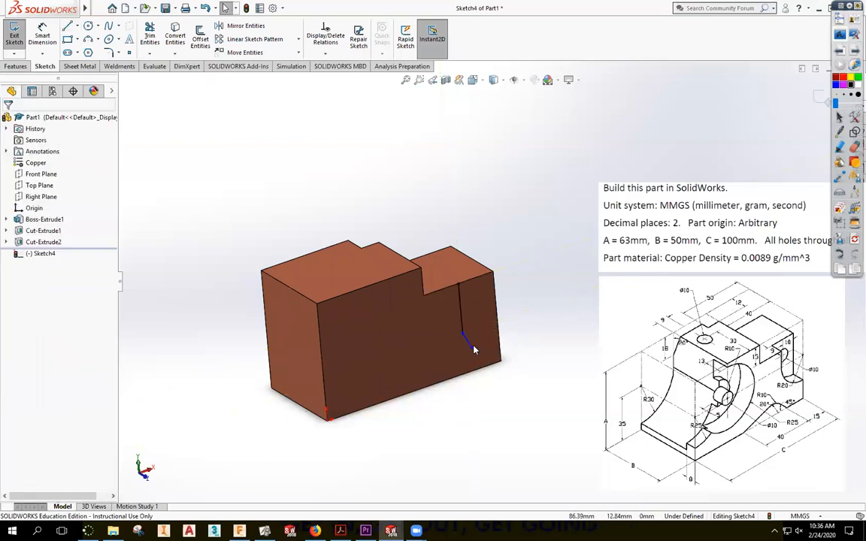
{"action": "left_click", "coordinate": [464, 335]}
{"action": "left_click", "coordinate": [496, 301]}
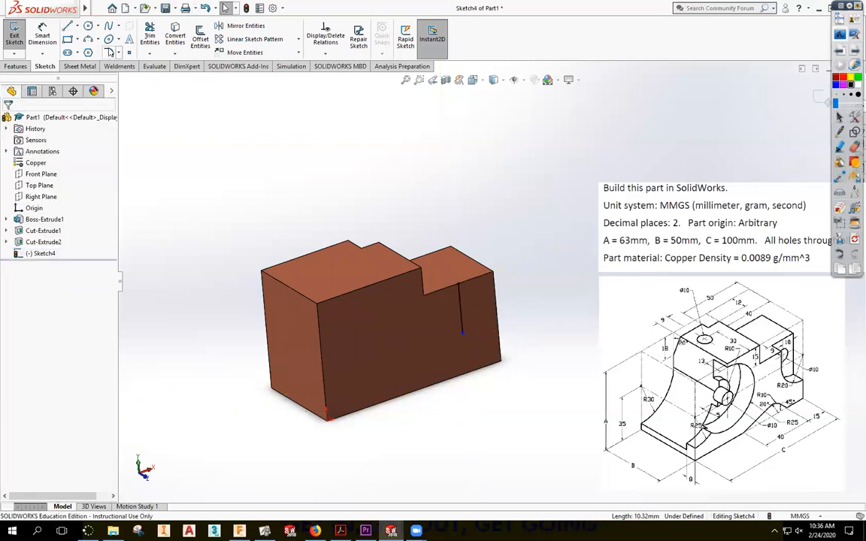
Sketch a three-point arc of about 17.6 mm radius from the line's lower end to the block's outer end edge
{"action": "left_click", "coordinate": [88, 39]}
{"action": "left_click", "coordinate": [467, 342]}
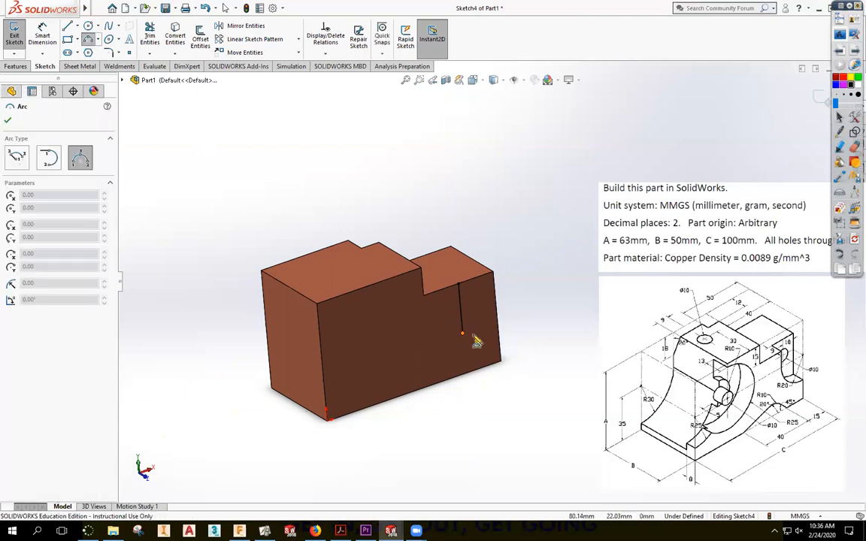
{"action": "left_click", "coordinate": [485, 339]}
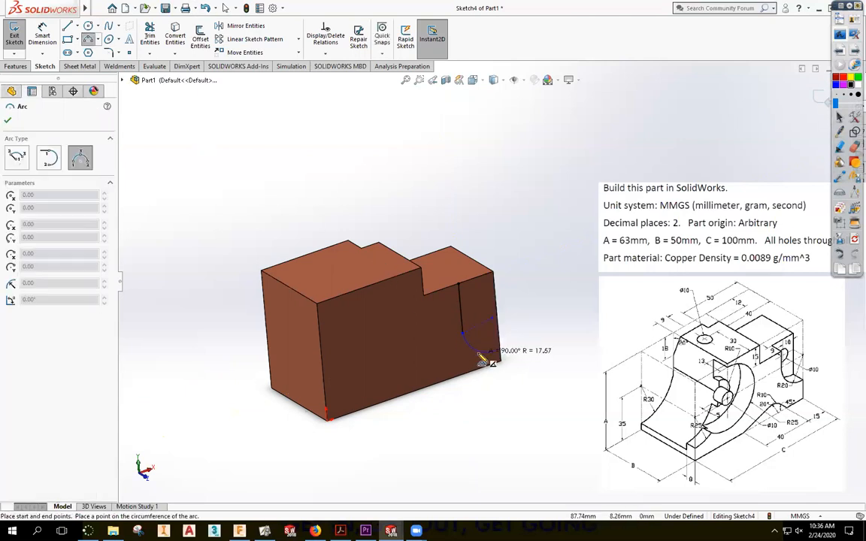
{"action": "left_click", "coordinate": [478, 355]}
{"action": "key", "text": "Escape"}
Make the arc tangent to the vertical line
{"action": "scroll", "coordinate": [476, 342], "scroll_direction": "down", "scroll_amount": 5}
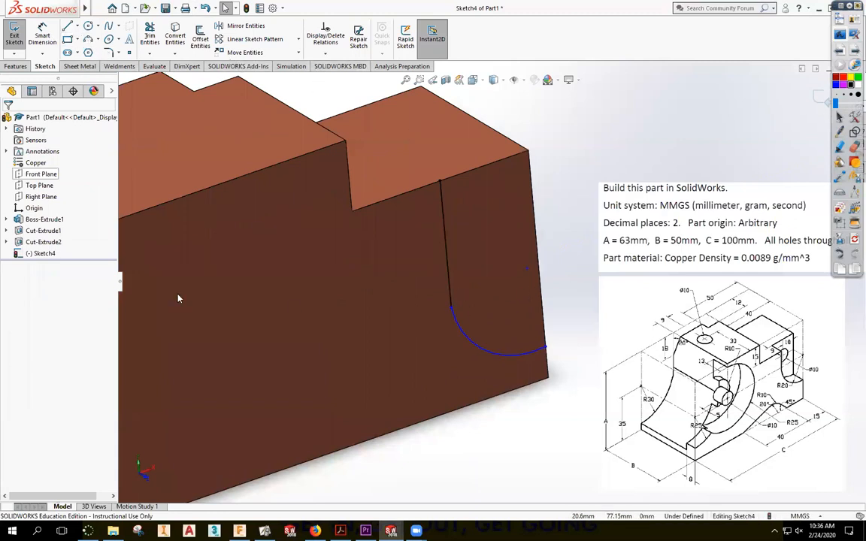
{"action": "left_click", "coordinate": [450, 295]}
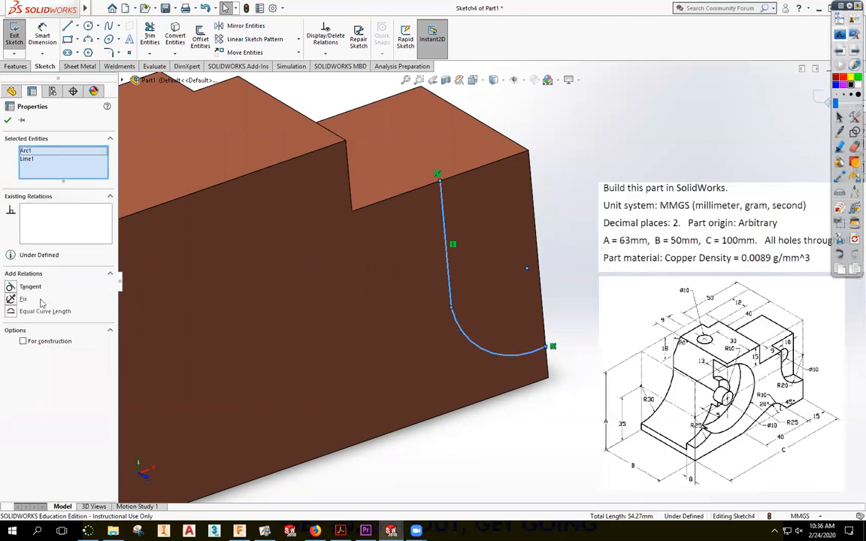
{"action": "left_click", "coordinate": [10, 286]}
{"action": "left_click", "coordinate": [569, 122]}
Make the arc's center point coincident with the block's outer vertical end edge
{"action": "key", "text": "f"}
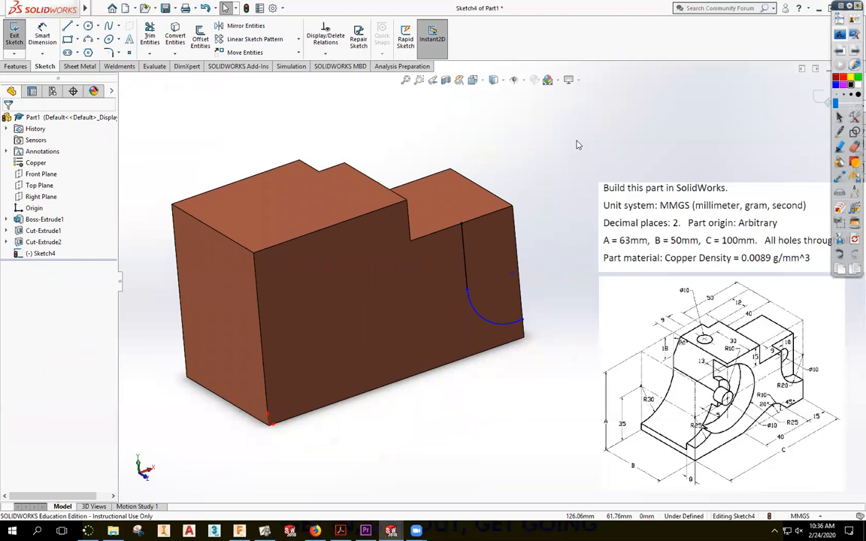
{"action": "left_click", "coordinate": [513, 277]}
{"action": "left_click", "coordinate": [516, 260], "text": "ctrl"}
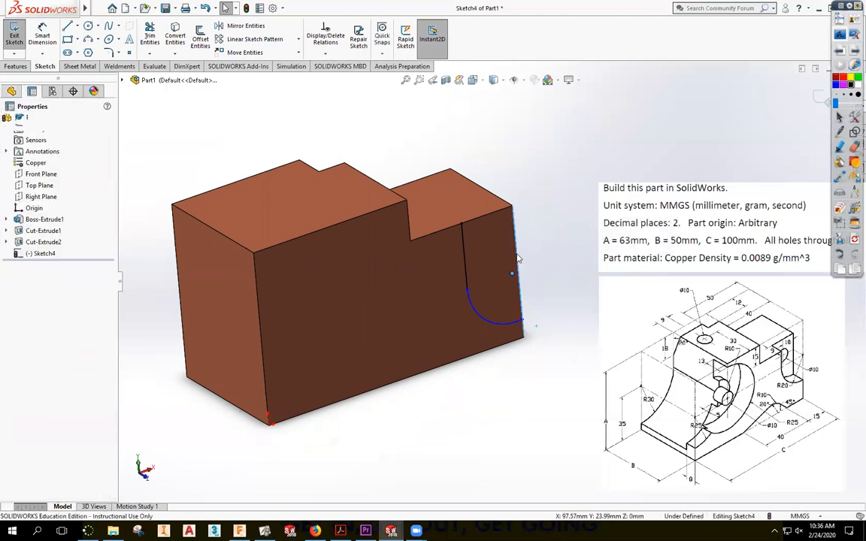
{"action": "left_click", "coordinate": [33, 299]}
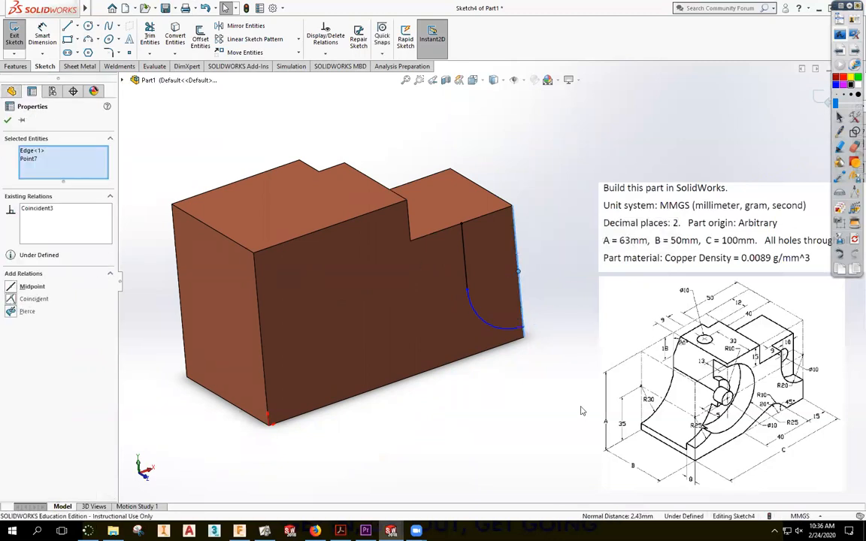
{"action": "left_click", "coordinate": [542, 158]}
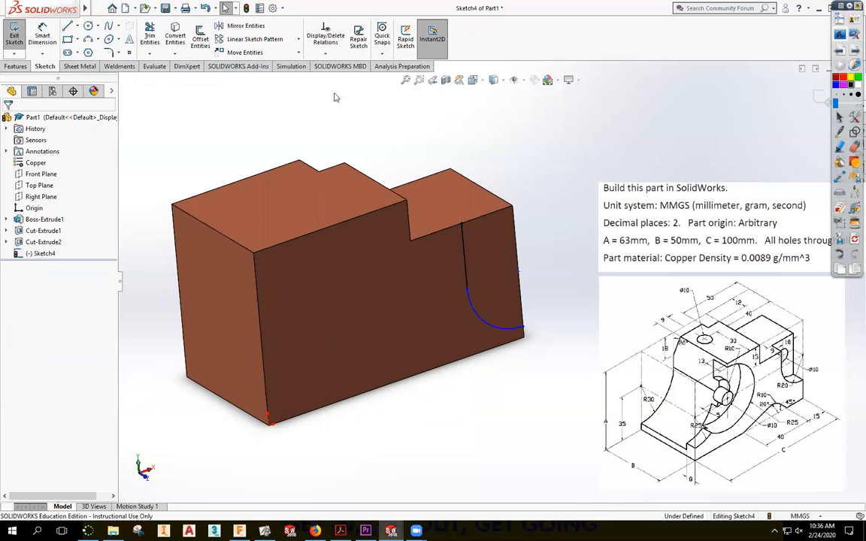
Add a radius dimension to the arc and leave it driving
{"action": "key", "text": "d"}
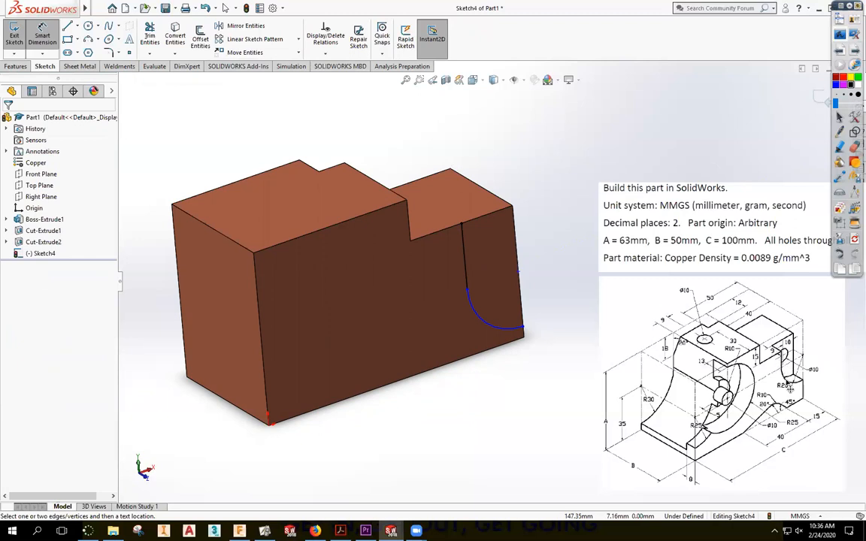
{"action": "left_click", "coordinate": [478, 319]}
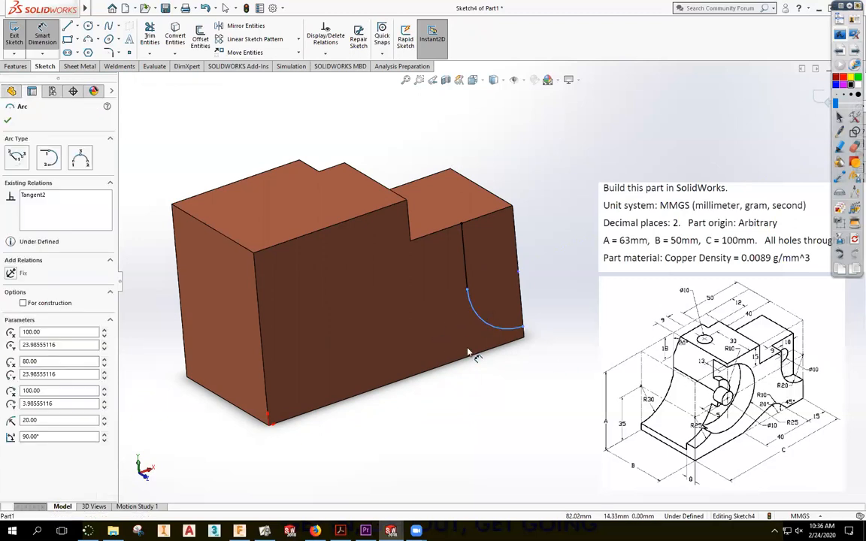
{"action": "left_click", "coordinate": [488, 379]}
{"action": "left_click", "coordinate": [391, 293]}
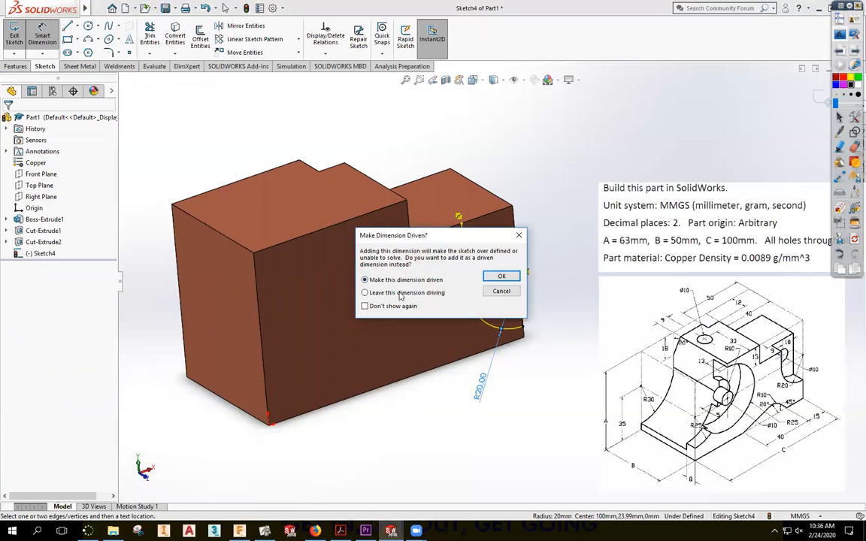
{"action": "left_click", "coordinate": [501, 276]}
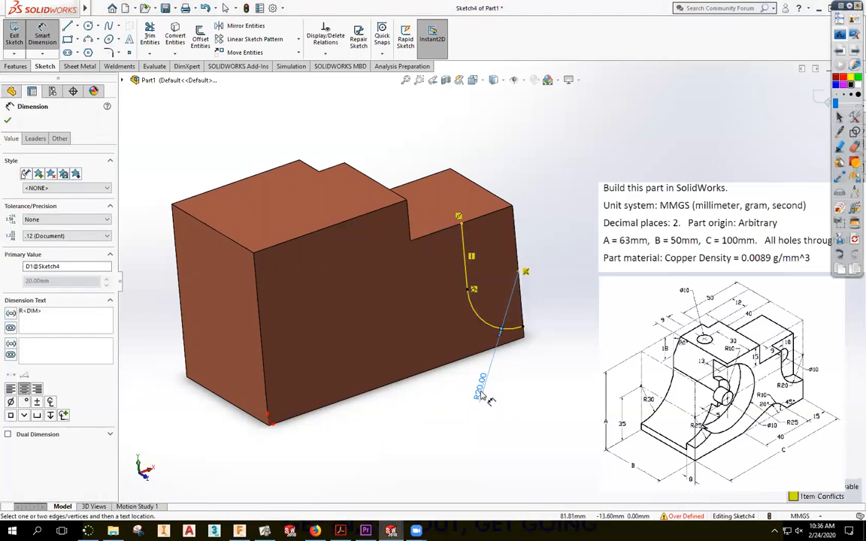
{"action": "left_click", "coordinate": [426, 425]}
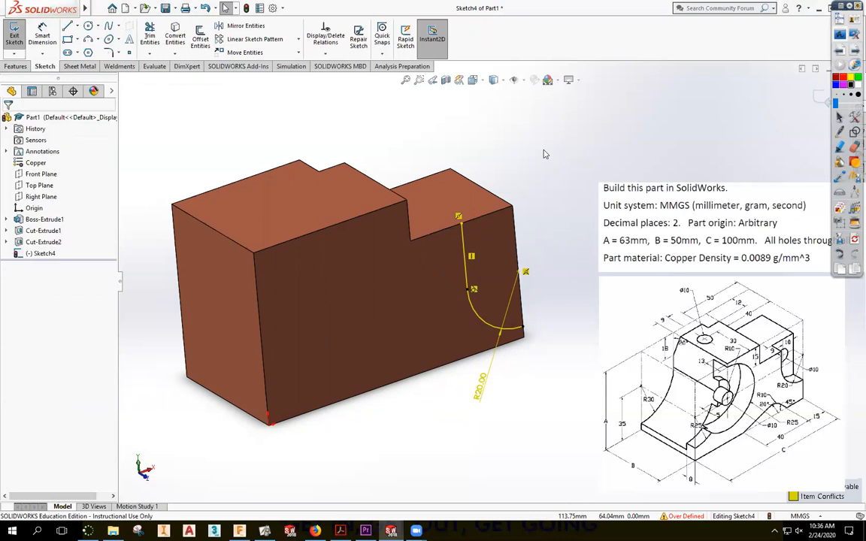
Remove the midpoint relation at the vertical line's upper end and move that endpoint down off the step's edge
{"action": "left_click", "coordinate": [462, 234]}
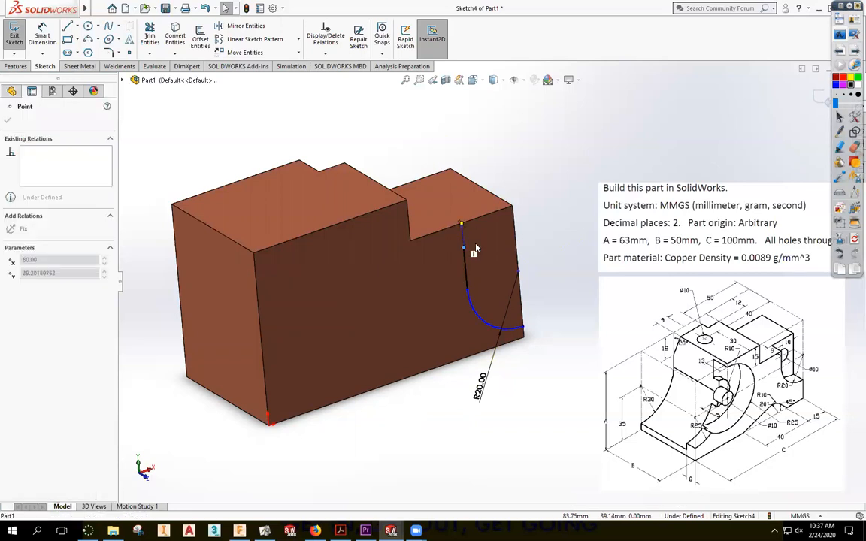
{"action": "left_click_drag", "start_coordinate": [454, 244], "coordinate": [455, 248]}
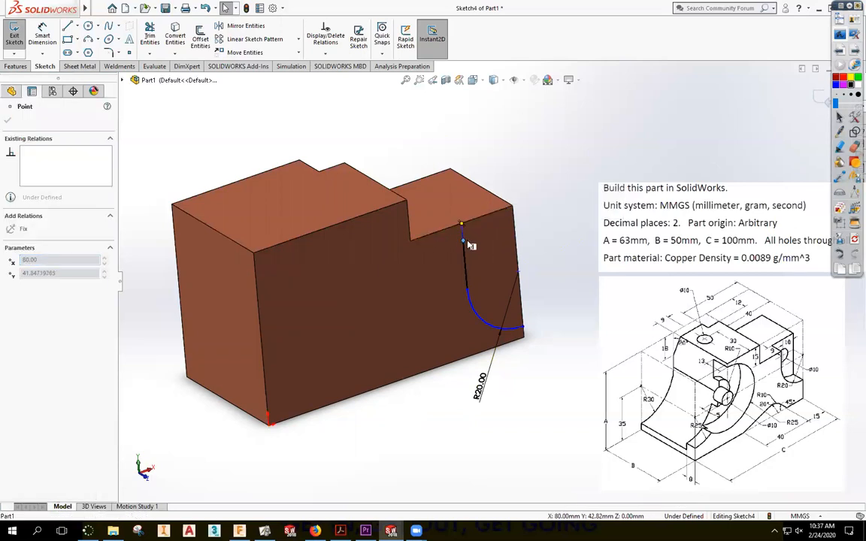
{"action": "left_click", "coordinate": [548, 150]}
Try to snap the vertical line's upper endpoint back onto the step's top edge
{"action": "left_click_drag", "start_coordinate": [465, 243], "coordinate": [473, 230]}
{"action": "left_click", "coordinate": [496, 266]}
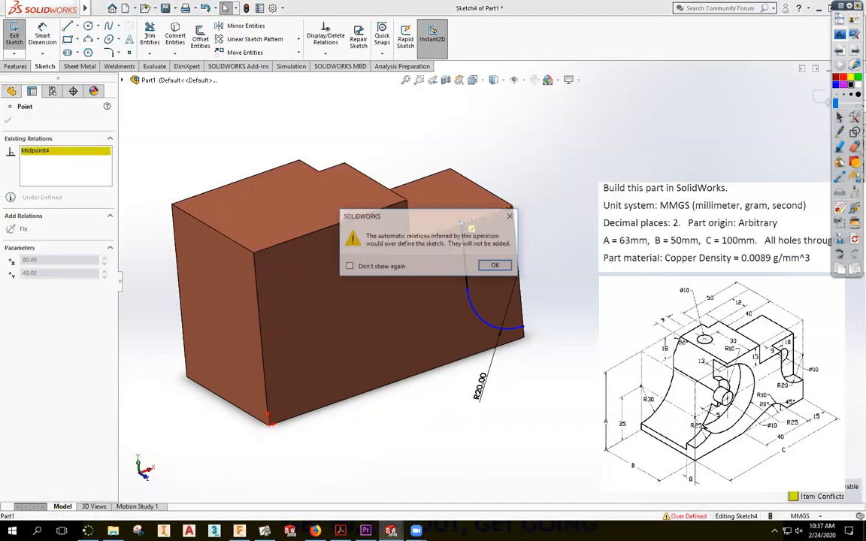
{"action": "left_click", "coordinate": [524, 168]}
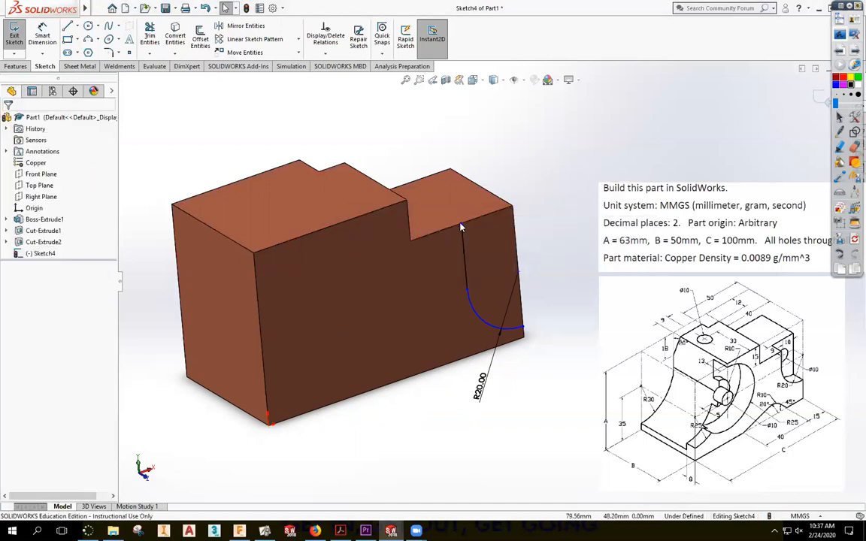
{"action": "left_click", "coordinate": [463, 241]}
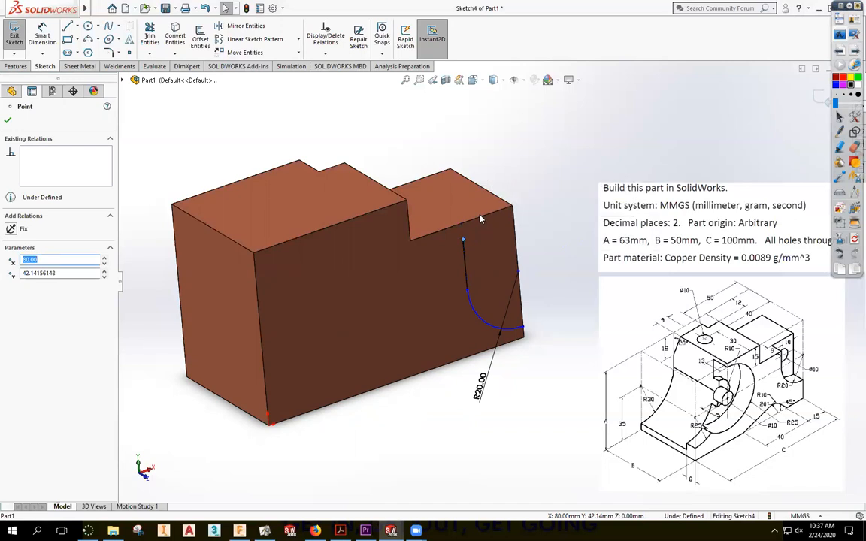
{"action": "left_click", "coordinate": [480, 216], "text": "ctrl"}
{"action": "left_click", "coordinate": [479, 216], "text": "ctrl"}
{"action": "right_click_drag", "start_coordinate": [479, 217], "coordinate": [481, 205]}
{"action": "left_click", "coordinate": [481, 204]}
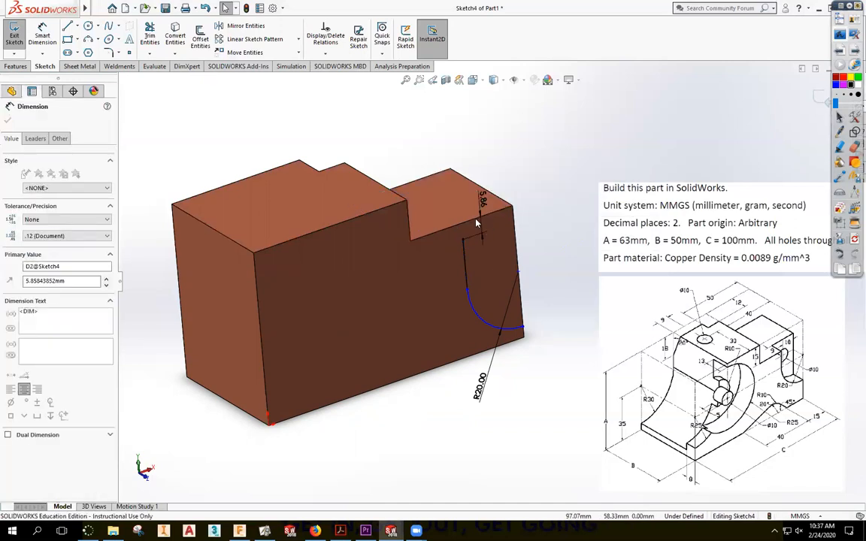
{"action": "key", "text": "Escape"}
{"action": "key", "text": "Escape"}
{"action": "left_click", "coordinate": [483, 198]}
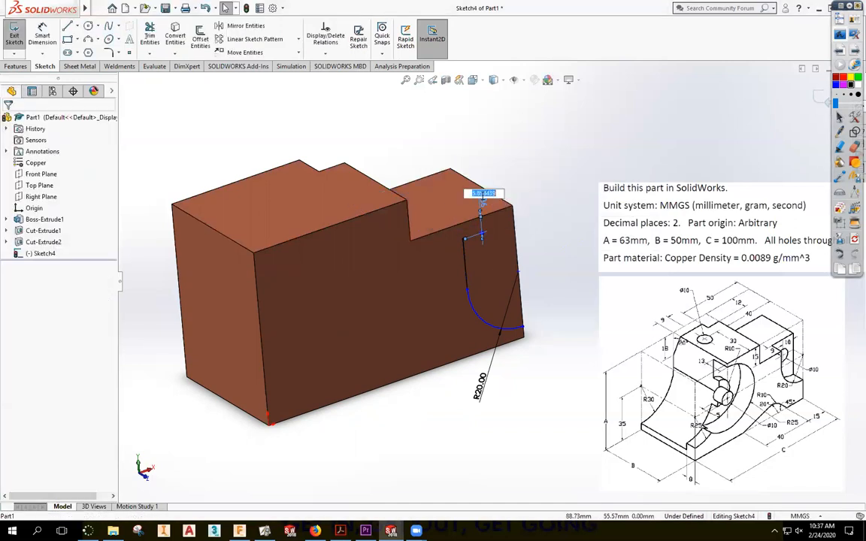
{"action": "left_click", "coordinate": [514, 163]}
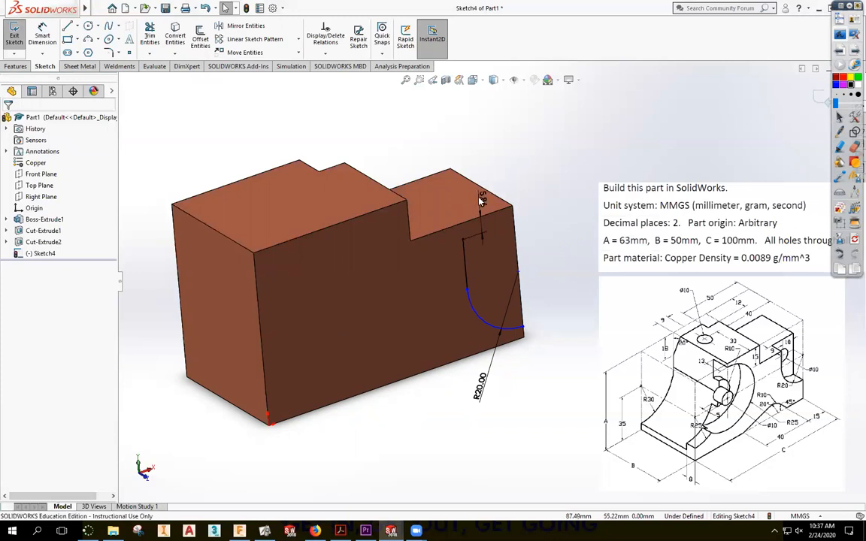
{"action": "left_click", "coordinate": [479, 197]}
{"action": "left_click", "coordinate": [512, 176]}
{"action": "left_click", "coordinate": [480, 229]}
{"action": "key", "text": "Delete"}
Make the vertical line's upper endpoint coincident with the lower step's top edge
{"action": "left_click", "coordinate": [464, 241]}
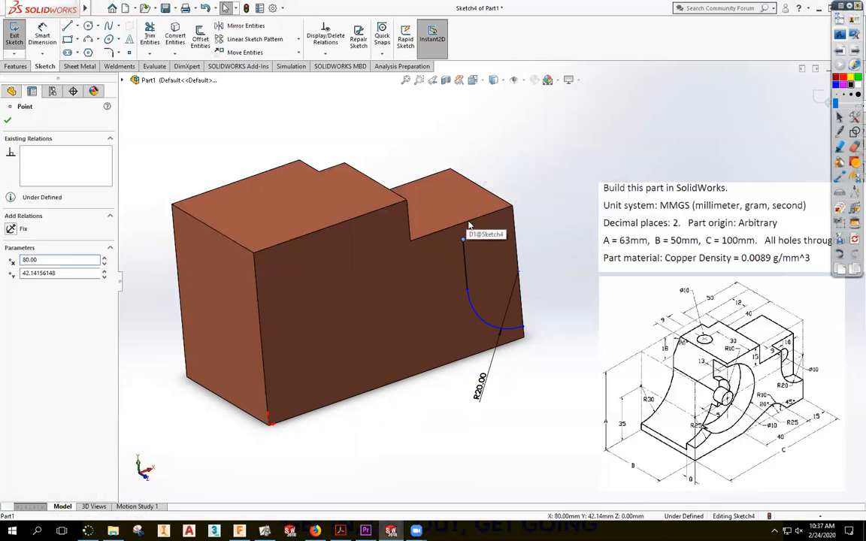
{"action": "left_click", "coordinate": [444, 229], "text": "ctrl"}
{"action": "left_click", "coordinate": [12, 299]}
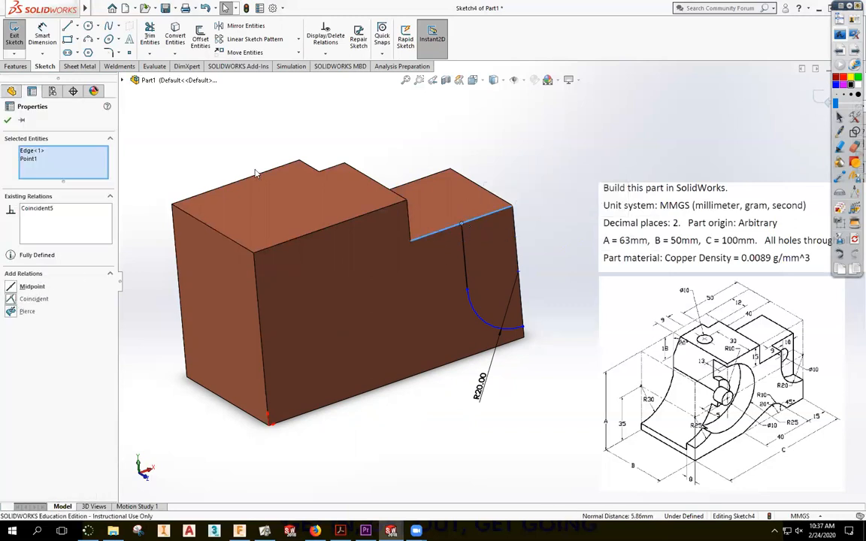
{"action": "left_click", "coordinate": [252, 137]}
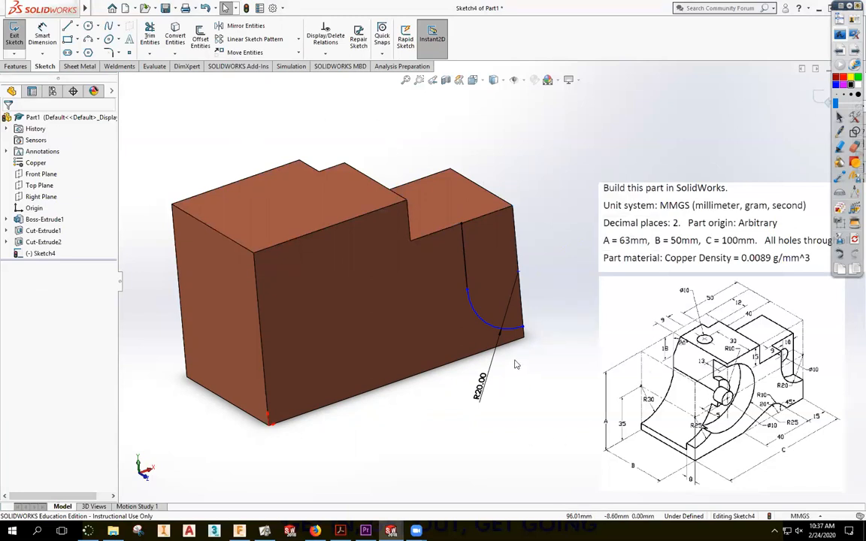
Dimension the arc's centre point 35 mm above the block's bottom edge
{"action": "left_click", "coordinate": [468, 292]}
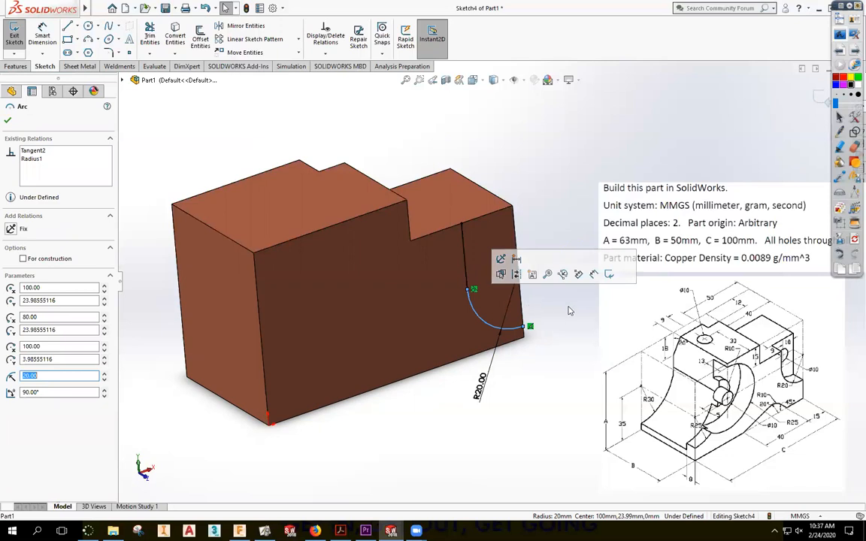
{"action": "left_click", "coordinate": [545, 332]}
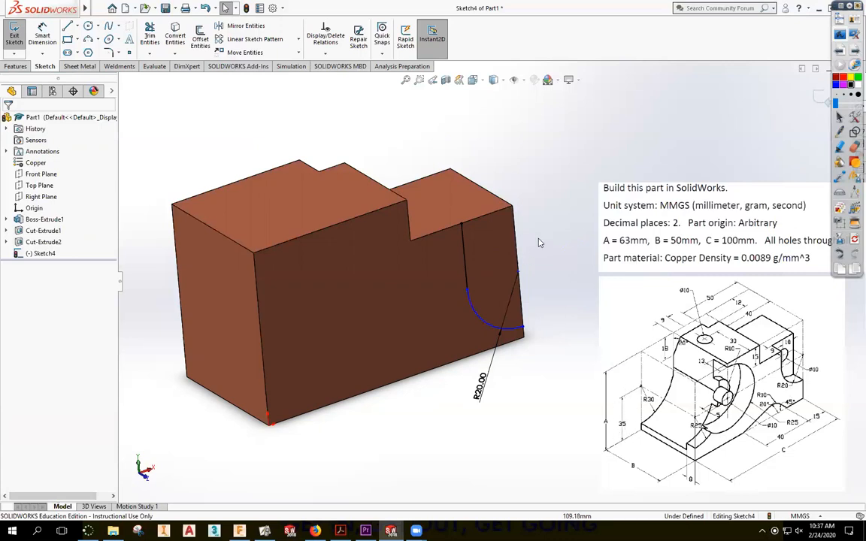
{"action": "key", "text": "d"}
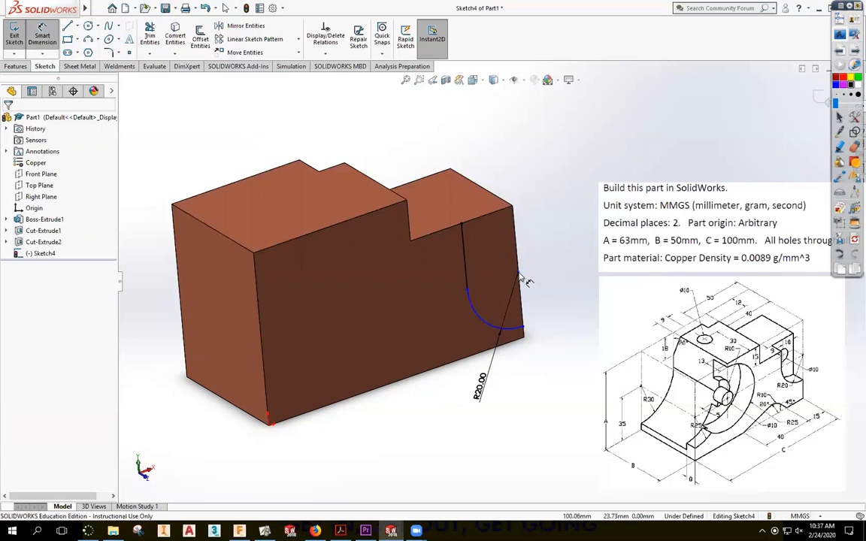
{"action": "left_click", "coordinate": [518, 272]}
{"action": "left_click", "coordinate": [519, 340]}
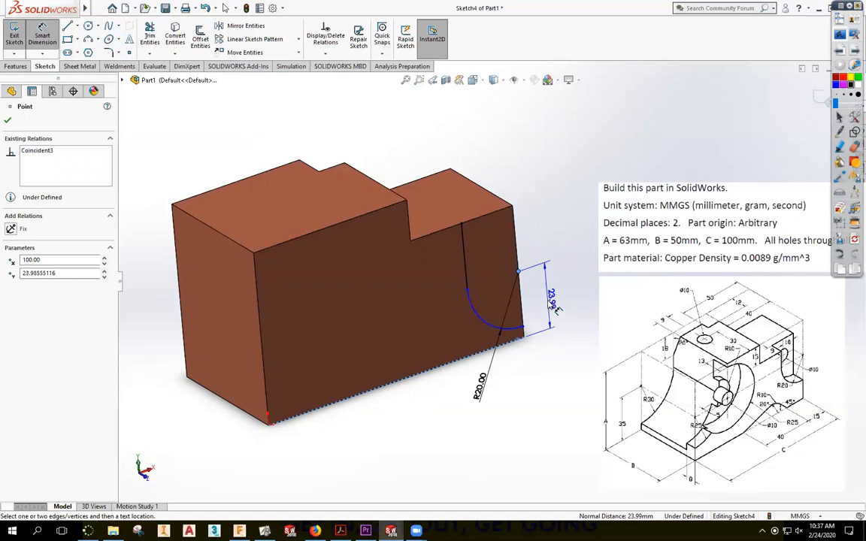
{"action": "left_click", "coordinate": [560, 301]}
{"action": "type", "text": "35"}
{"action": "key", "text": "Return"}
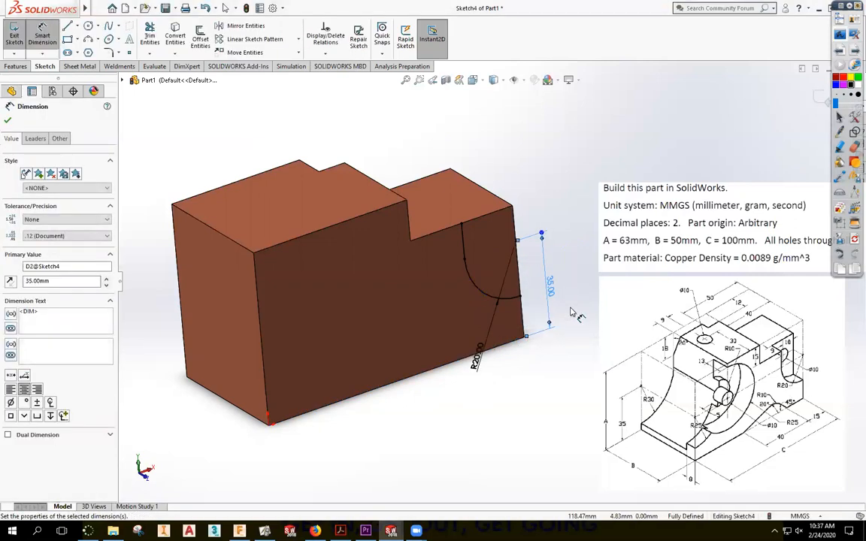
Cut the R20 end profile 9 mm deep into the block as a blind extruded cut
{"action": "left_click", "coordinate": [821, 100]}
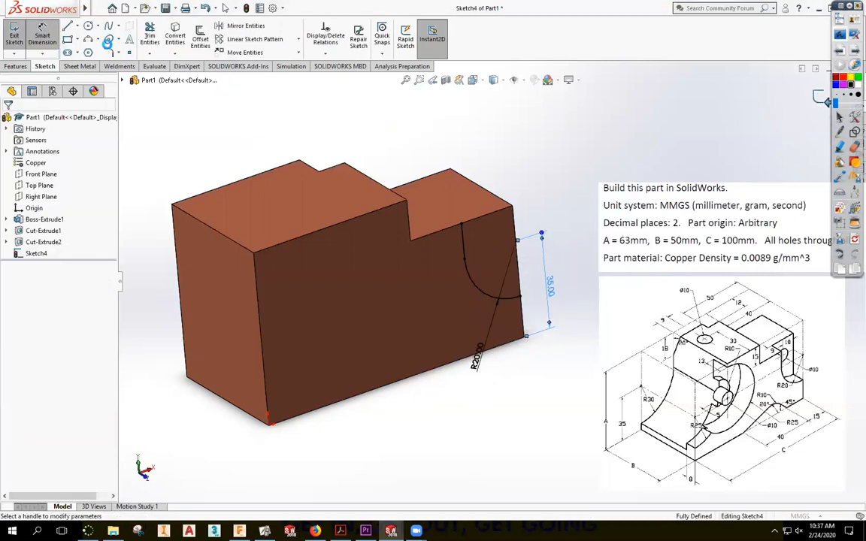
{"action": "key", "text": "ctrl+e"}
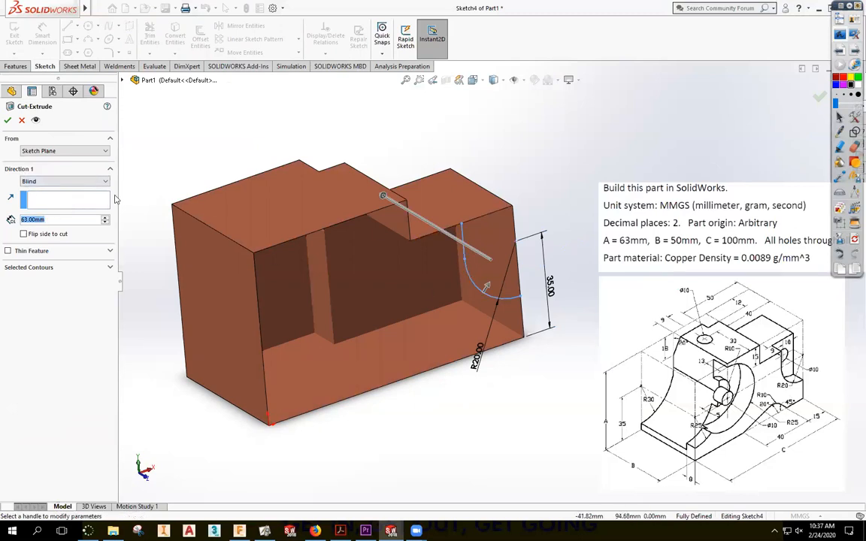
{"action": "type", "text": "9"}
{"action": "key", "text": "Return"}
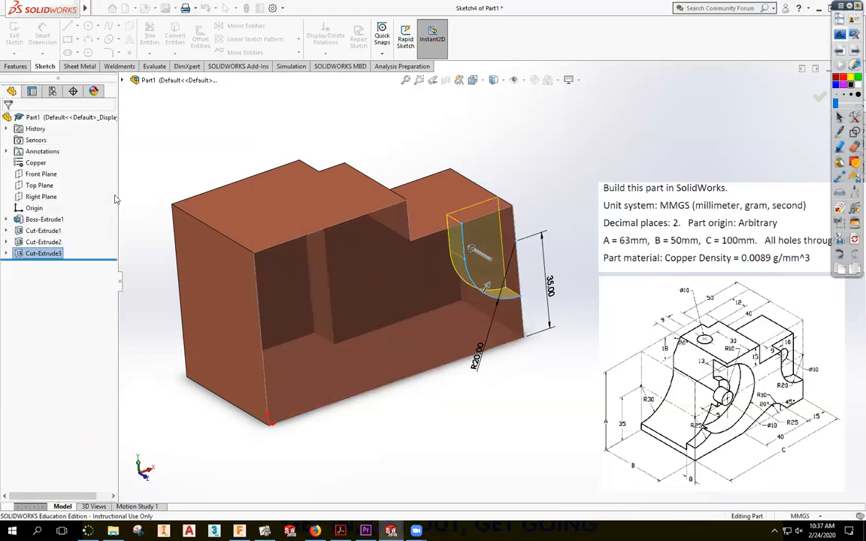
{"action": "key", "text": "Left"}
{"action": "key", "text": "Left"}
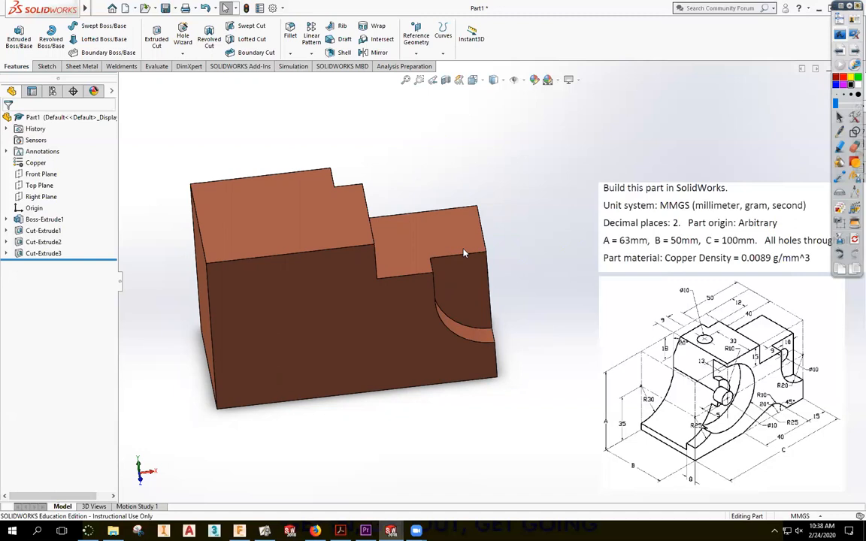
Reopen the R20 end cut's extrude definition, review its depth and direction, and accept it as it is
{"action": "left_click", "coordinate": [43, 253]}
{"action": "right_click", "coordinate": [34, 254]}
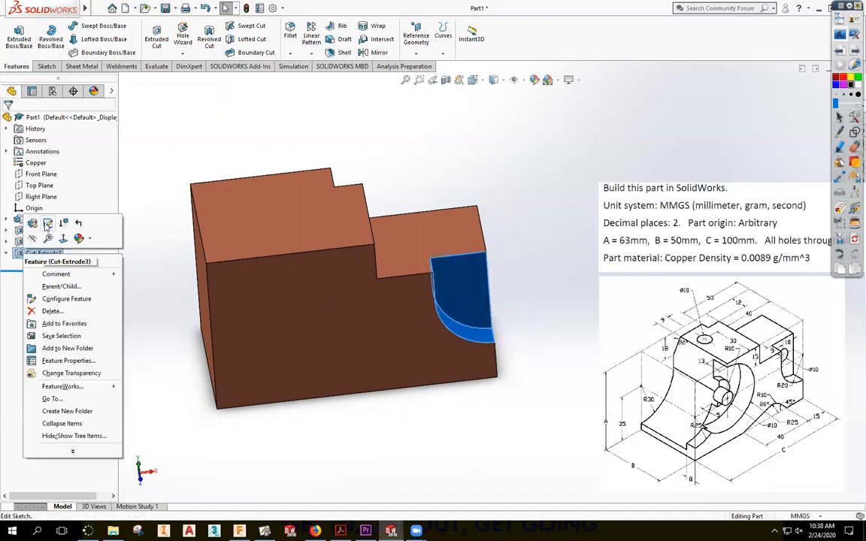
{"action": "left_click", "coordinate": [33, 224]}
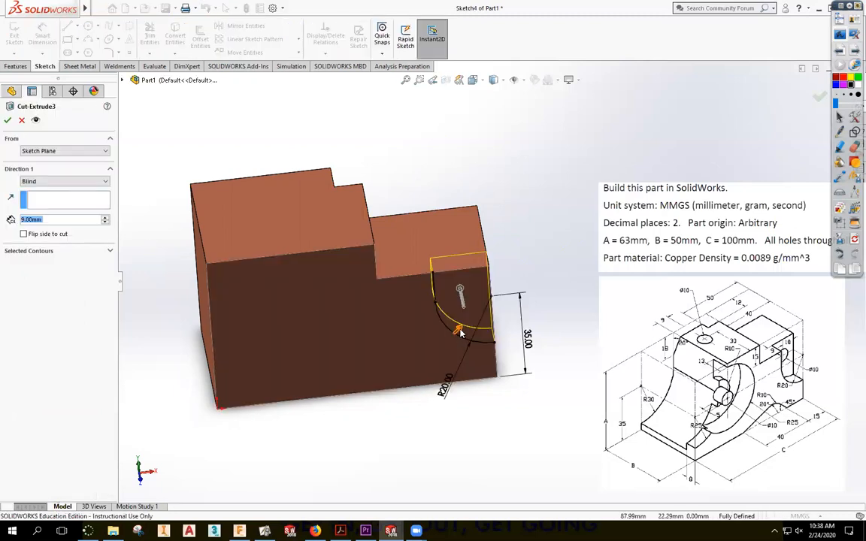
{"action": "mouse_move", "coordinate": [409, 301]}
{"action": "middle_mouse_down"}
{"action": "mouse_move", "coordinate": [391, 300]}
{"action": "mouse_move", "coordinate": [405, 342]}
{"action": "middle_mouse_up"}
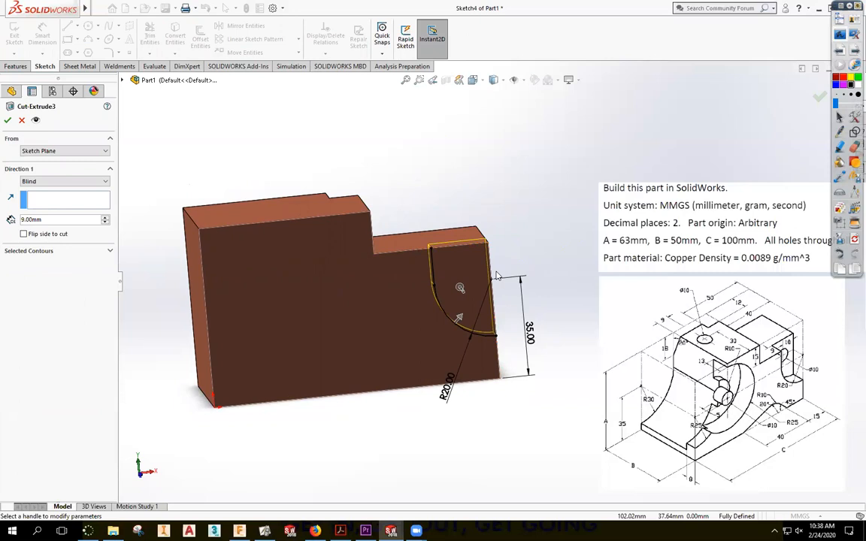
{"action": "key", "text": "Return"}
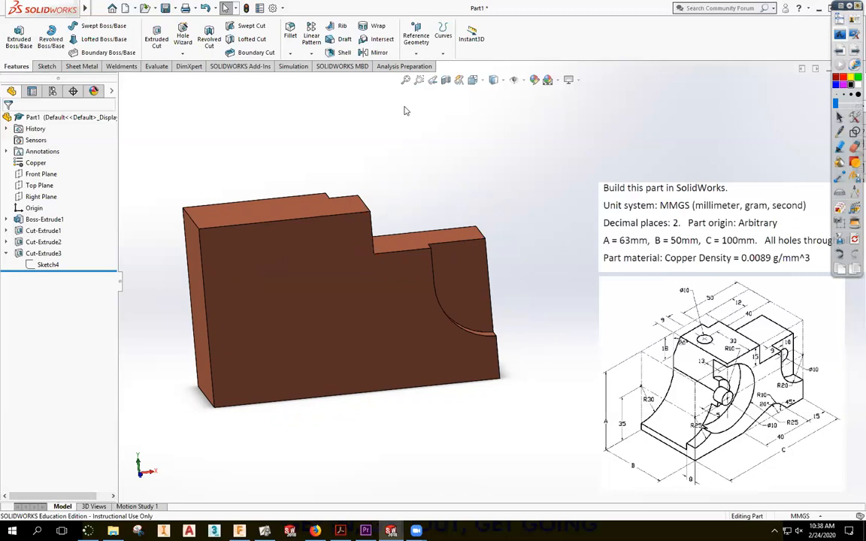
Examine the block from several angles and compare it with the reference drawing's remaining cutouts
{"action": "middle_click_drag", "start_coordinate": [405, 111], "coordinate": [456, 120]}
{"action": "middle_click_drag", "start_coordinate": [424, 182], "coordinate": [422, 158]}
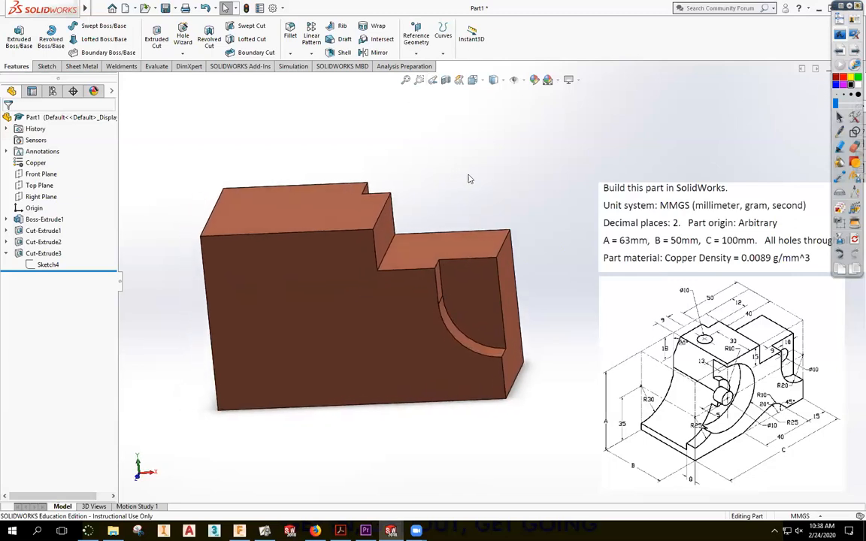
{"action": "middle_click_drag", "start_coordinate": [443, 205], "coordinate": [432, 464]}
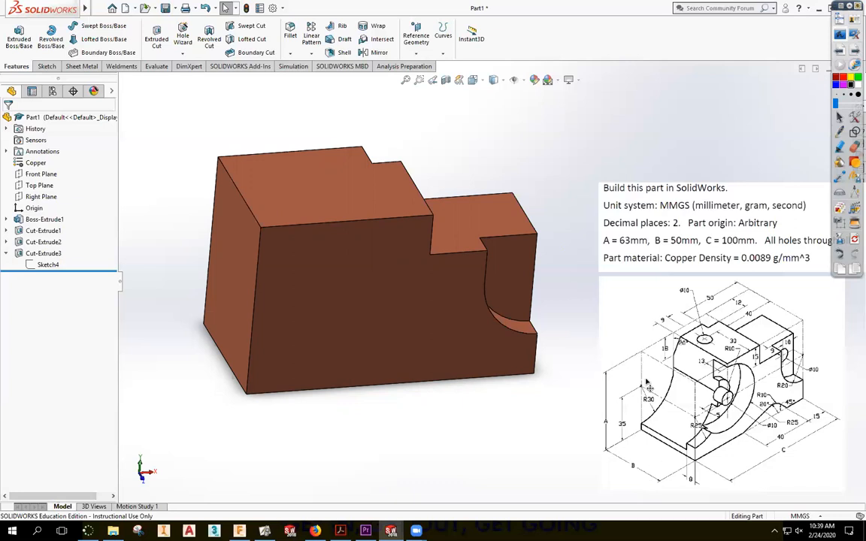
{"action": "mouse_move", "coordinate": [604, 354]}
{"action": "middle_mouse_down"}
{"action": "mouse_move", "coordinate": [575, 399]}
{"action": "mouse_move", "coordinate": [605, 455]}
{"action": "mouse_move", "coordinate": [586, 444]}
{"action": "middle_mouse_up"}
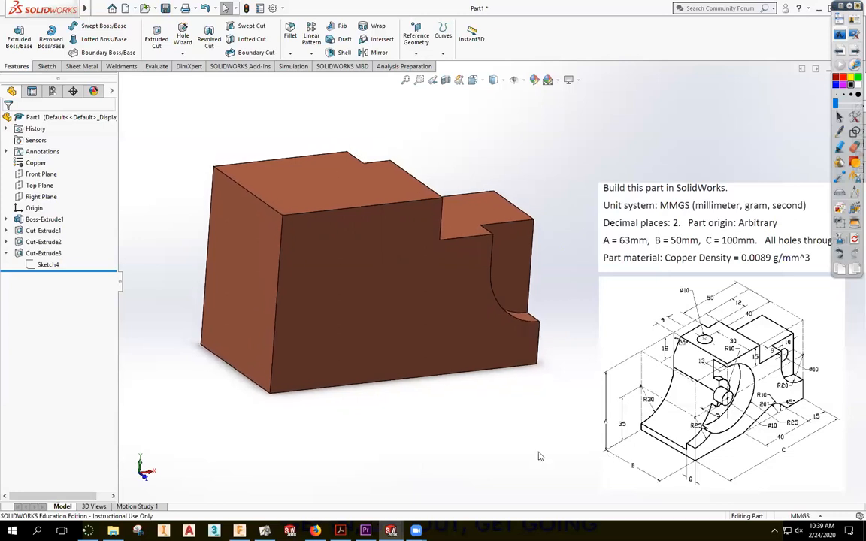
{"action": "middle_click_drag", "start_coordinate": [488, 409], "coordinate": [467, 414]}
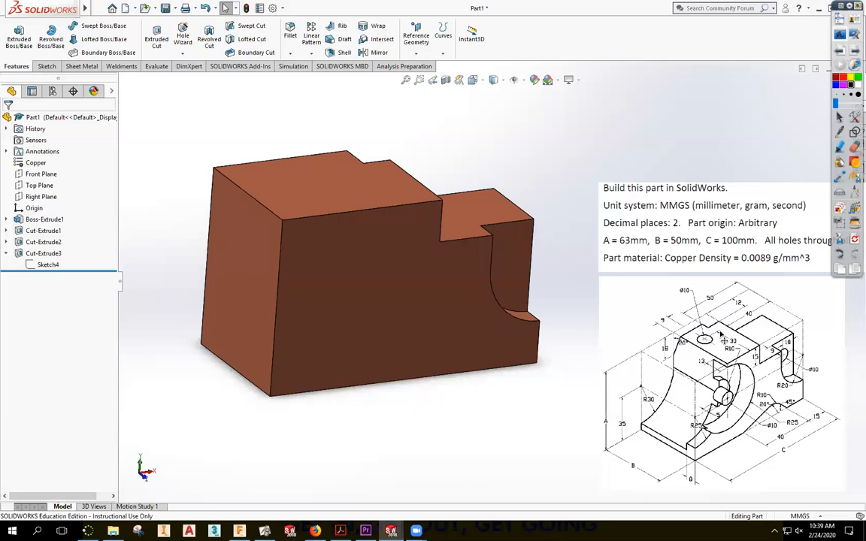
{"action": "middle_click_drag", "start_coordinate": [451, 214], "coordinate": [379, 205]}
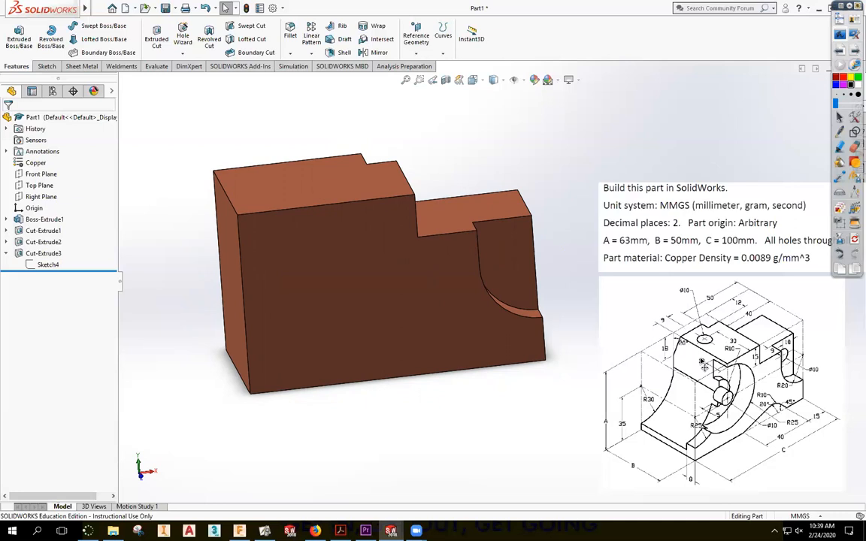
On the taller section's rear side face, sketch a vertical line about 34 mm long from the top edge and an arc to the corner edge
{"action": "mouse_move", "coordinate": [521, 309]}
{"action": "middle_mouse_down"}
{"action": "mouse_move", "coordinate": [469, 190]}
{"action": "mouse_move", "coordinate": [515, 203]}
{"action": "mouse_move", "coordinate": [551, 195]}
{"action": "mouse_move", "coordinate": [514, 179]}
{"action": "middle_mouse_up"}
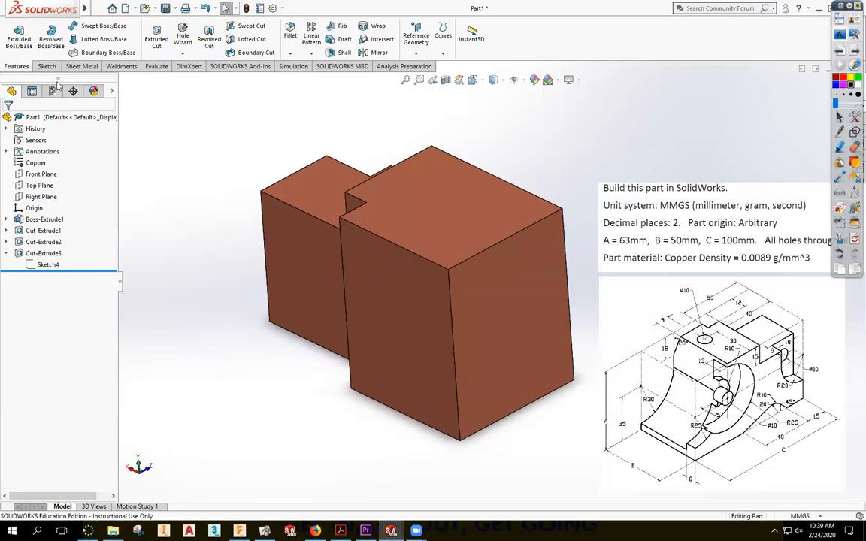
{"action": "left_click", "coordinate": [17, 37]}
{"action": "left_click", "coordinate": [370, 251]}
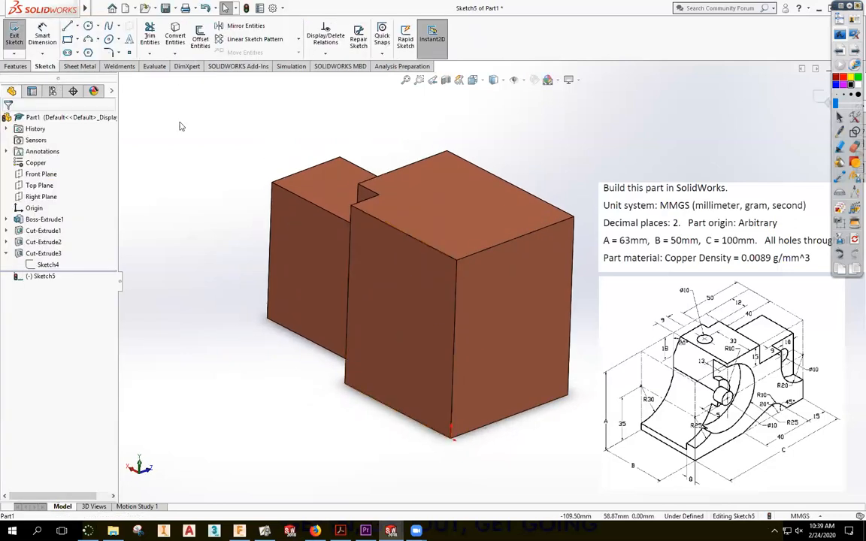
{"action": "left_click", "coordinate": [68, 25]}
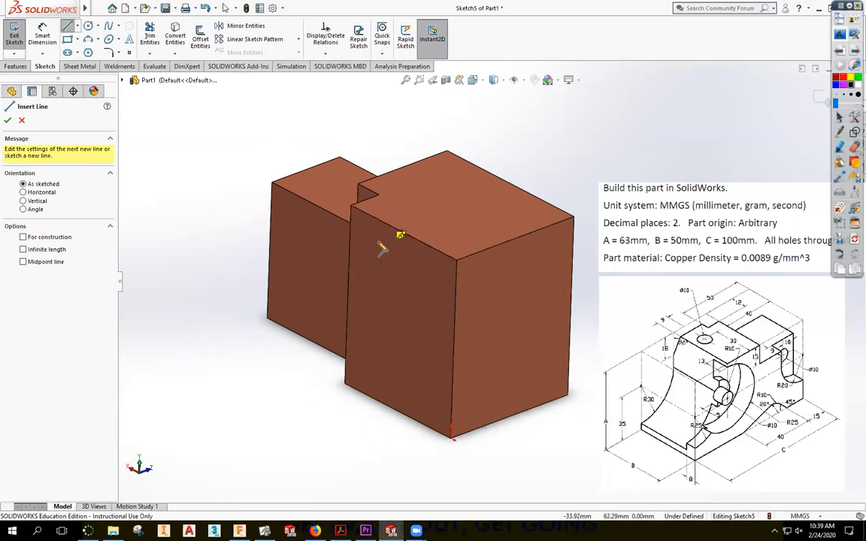
{"action": "left_click", "coordinate": [384, 224]}
{"action": "left_click", "coordinate": [382, 319]}
{"action": "key", "text": "a"}
{"action": "left_click", "coordinate": [384, 322]}
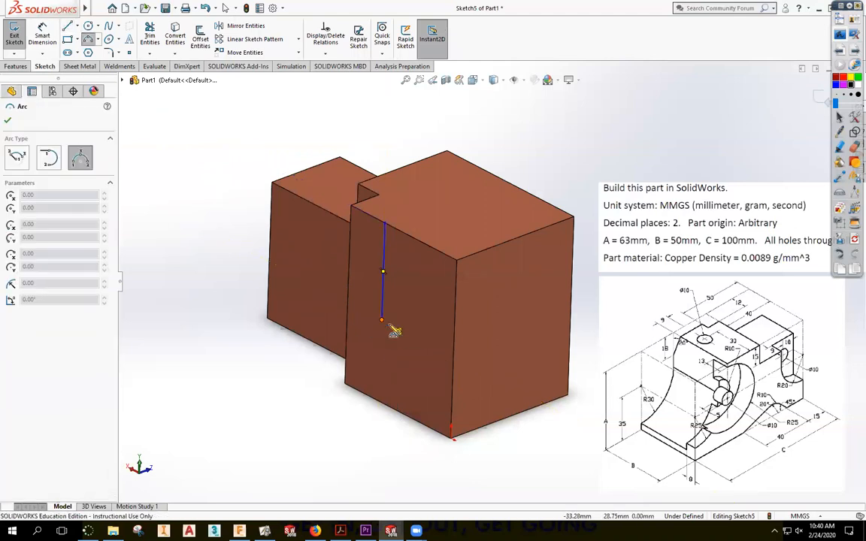
{"action": "left_click", "coordinate": [452, 400]}
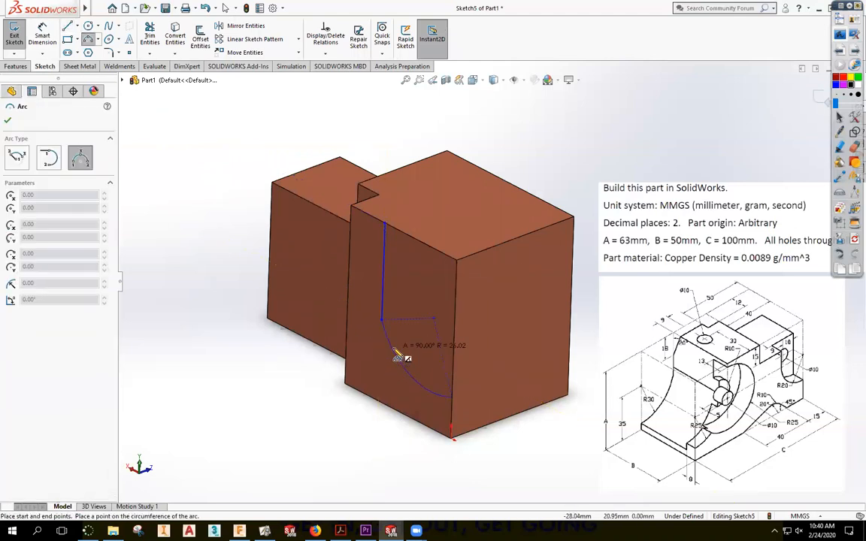
{"action": "left_click", "coordinate": [398, 358]}
{"action": "key", "text": "Escape"}
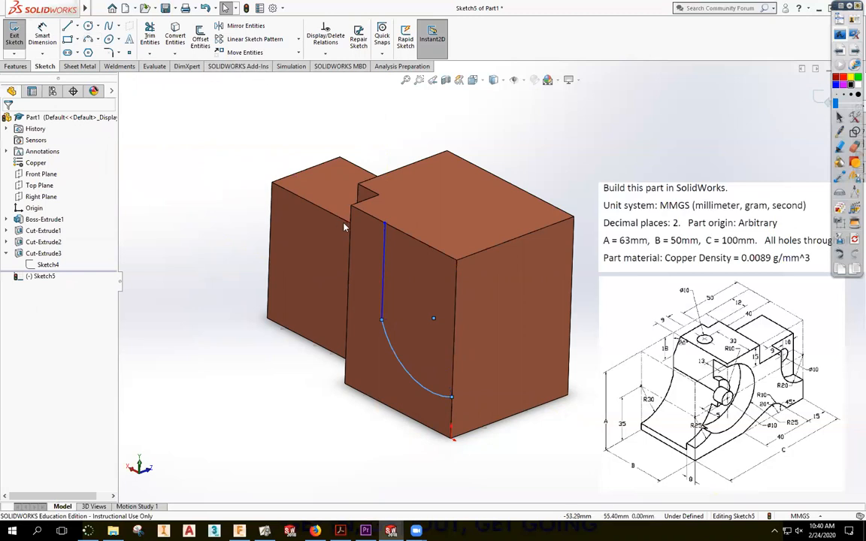
Make the vertical line and the arc tangent
{"action": "left_click", "coordinate": [383, 285]}
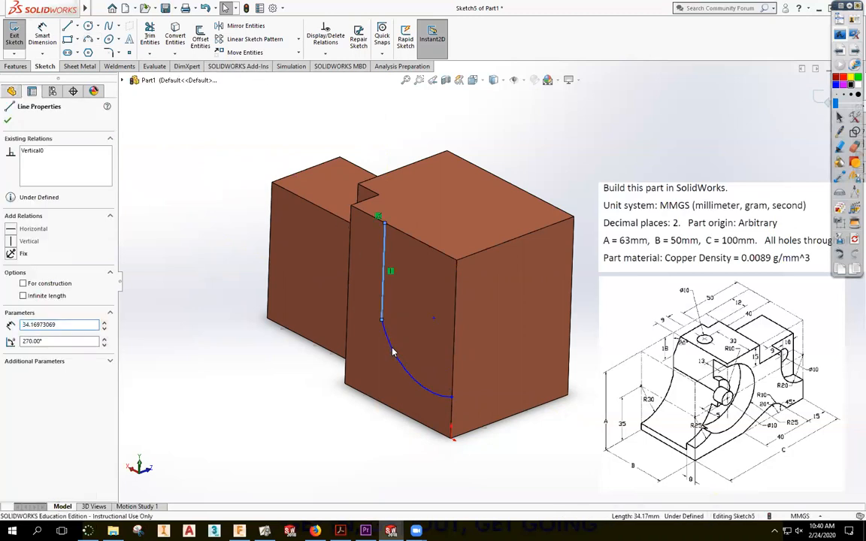
{"action": "left_click", "coordinate": [395, 349], "text": "ctrl"}
{"action": "left_click", "coordinate": [10, 288]}
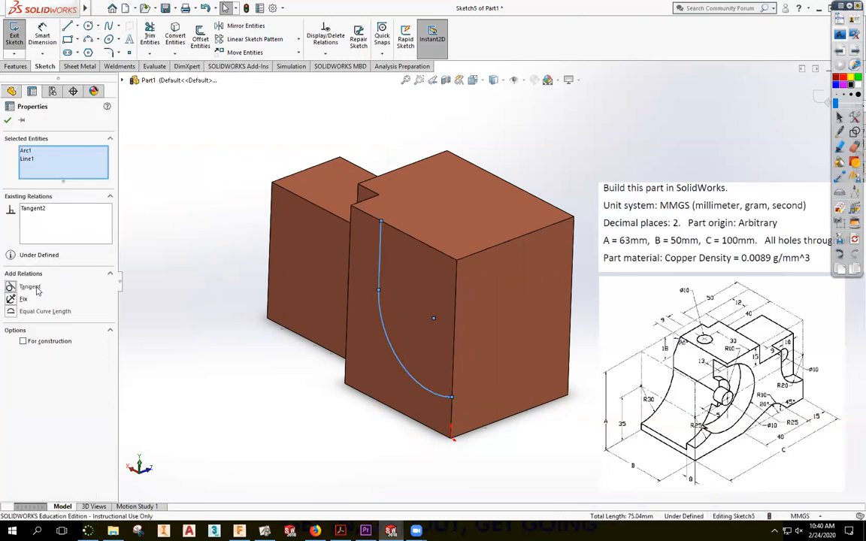
{"action": "key", "text": "Escape"}
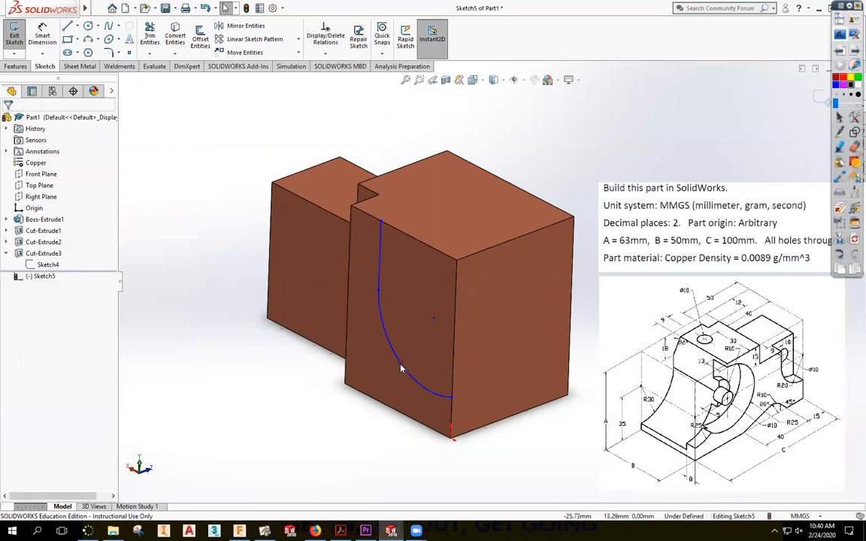
Make the arc's centre point coincident with the block's vertical end edge
{"action": "left_click", "coordinate": [434, 319]}
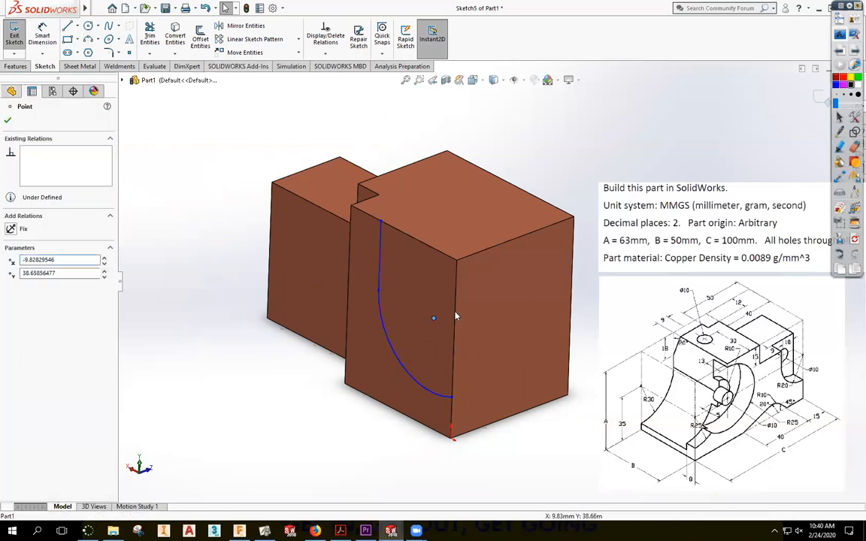
{"action": "left_click", "coordinate": [456, 316], "text": "ctrl"}
{"action": "left_click", "coordinate": [30, 299]}
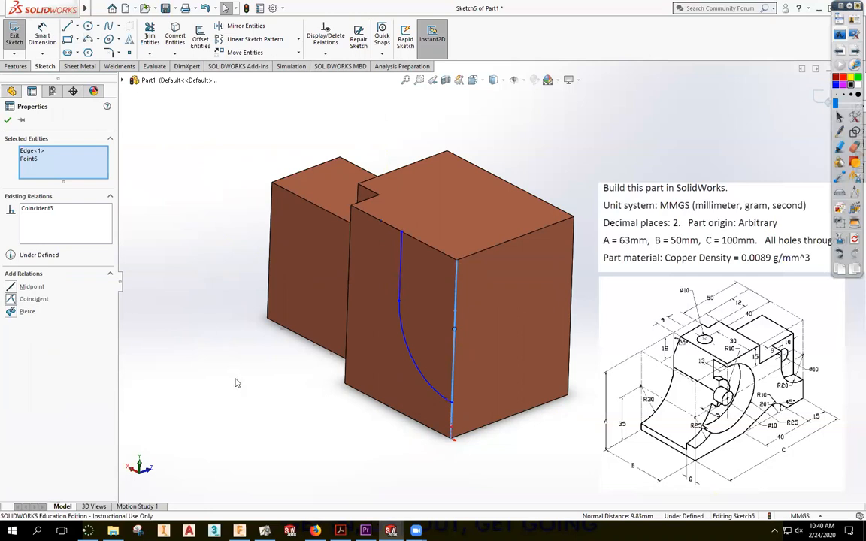
{"action": "key", "text": "Escape"}
Dimension the arc's radius at 30 mm
{"action": "key", "text": "d"}
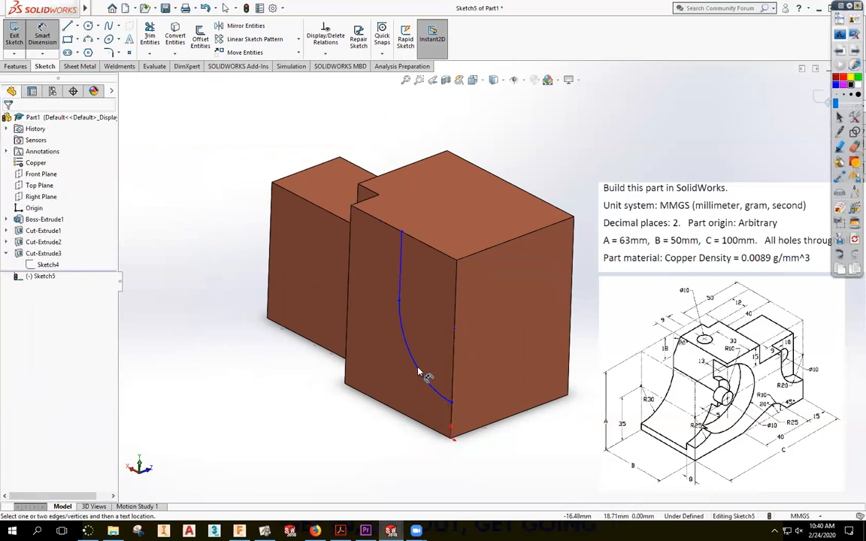
{"action": "left_click", "coordinate": [419, 373]}
{"action": "left_click", "coordinate": [342, 430]}
{"action": "type", "text": "30"}
{"action": "key", "text": "Return"}
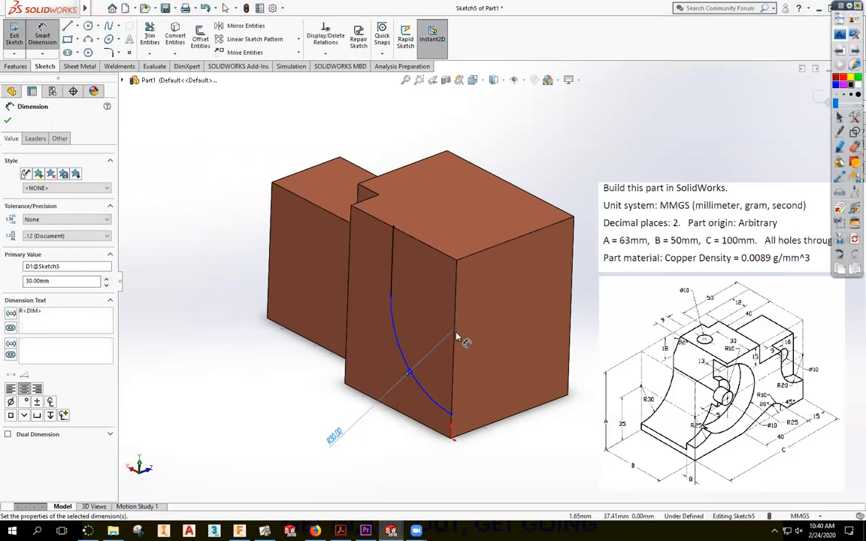
Dimension the R30 arc's centre point 35 mm above the block's bottom edge
{"action": "left_click", "coordinate": [455, 331]}
{"action": "left_click", "coordinate": [440, 438]}
{"action": "left_click", "coordinate": [419, 451]}
{"action": "type", "text": "35"}
{"action": "key", "text": "Return"}
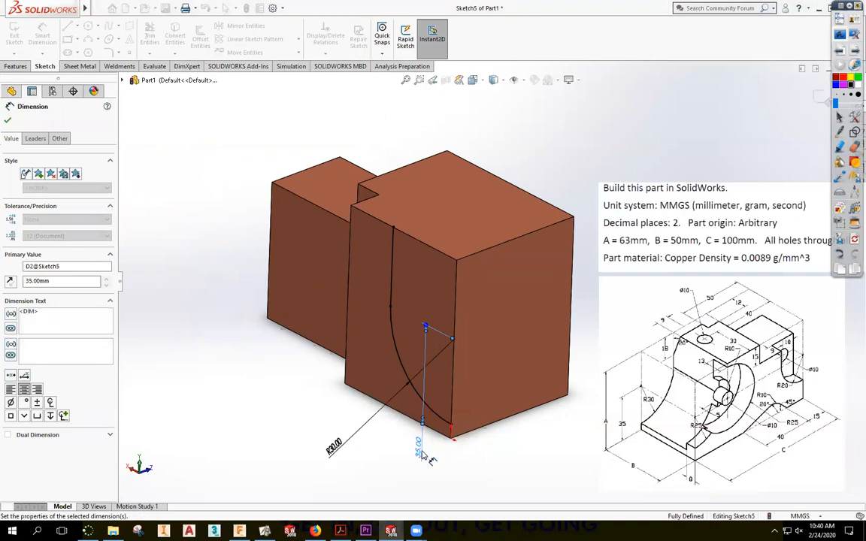
Convert the side face's top edge and vertical end edge into sketch lines to bound the R30 profile
{"action": "scroll", "coordinate": [746, 156], "scroll_direction": "up", "scroll_amount": 1}
{"action": "middle_click_drag", "start_coordinate": [745, 157], "coordinate": [519, 98]}
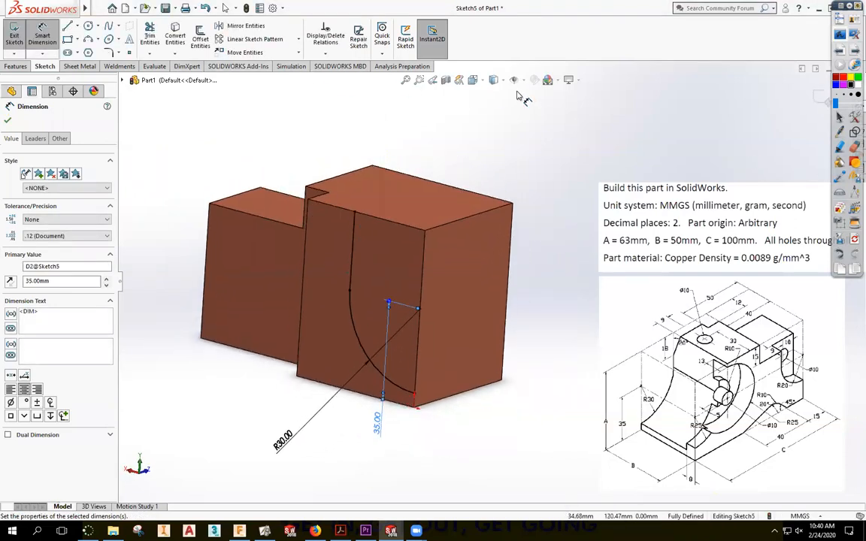
{"action": "key", "text": "Escape"}
{"action": "left_click", "coordinate": [400, 225]}
{"action": "left_click", "coordinate": [411, 229]}
{"action": "left_click", "coordinate": [425, 248], "text": "ctrl"}
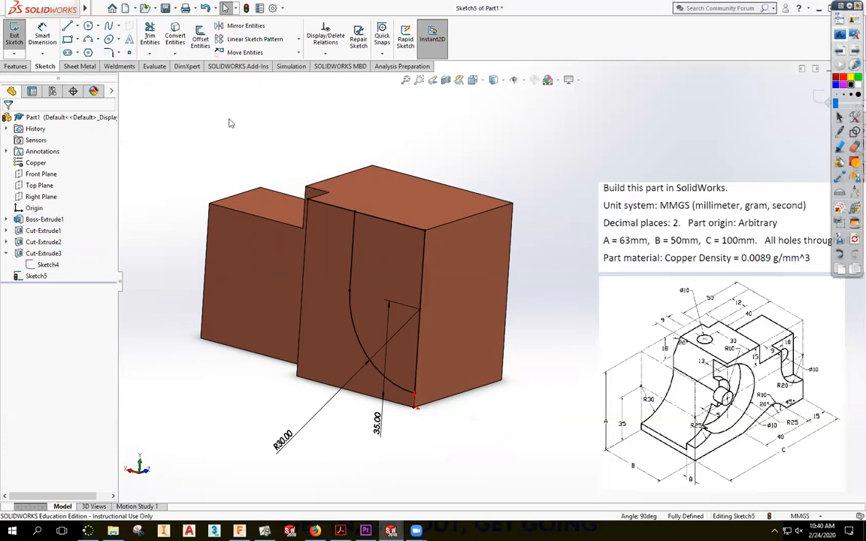
Trim the converted top and vertical edge lines where they extend beyond the R30 profile, leaving a single closed contour
{"action": "left_click", "coordinate": [150, 35]}
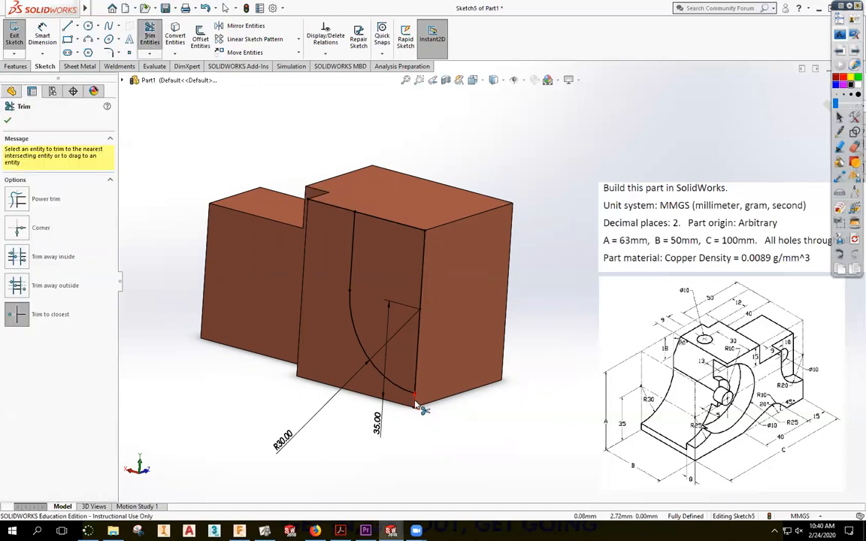
{"action": "key", "text": "Escape"}
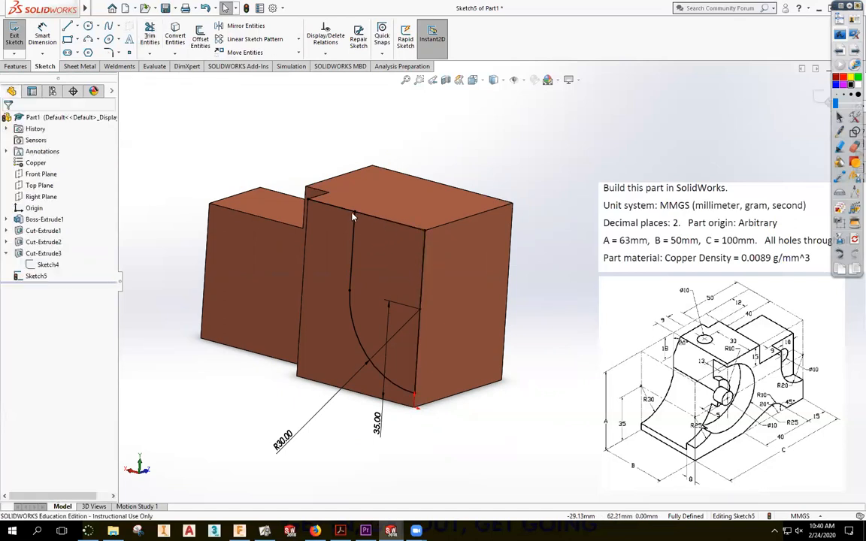
{"action": "key", "text": "e"}
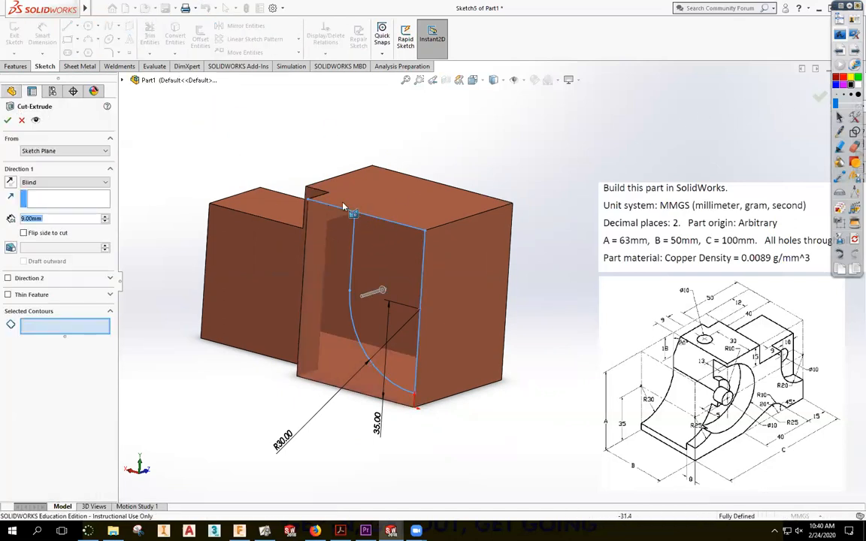
{"action": "key", "text": "Escape"}
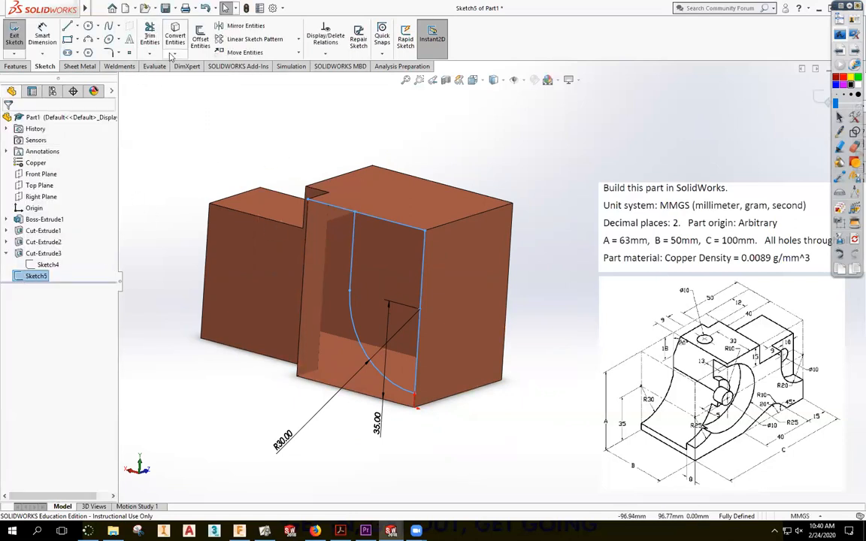
{"action": "left_click", "coordinate": [149, 36]}
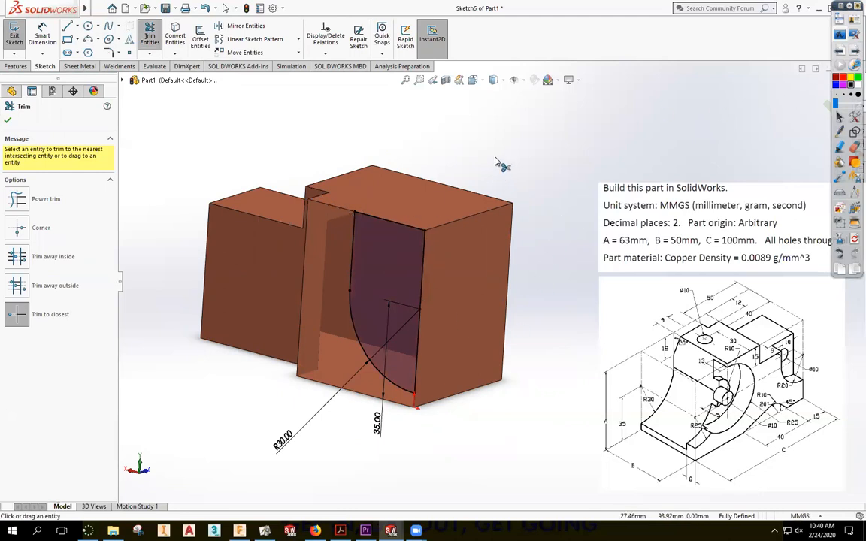
{"action": "key", "text": "Escape"}
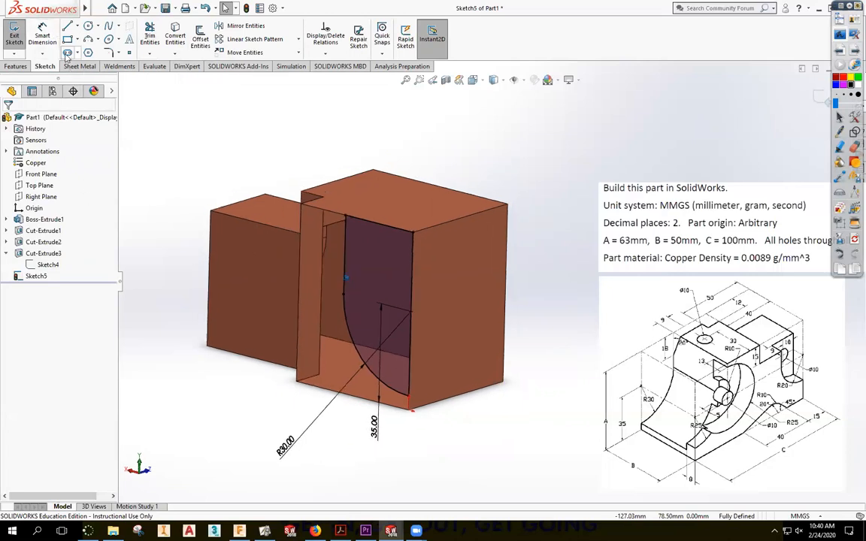
{"action": "left_click", "coordinate": [15, 66]}
{"action": "left_click", "coordinate": [156, 39]}
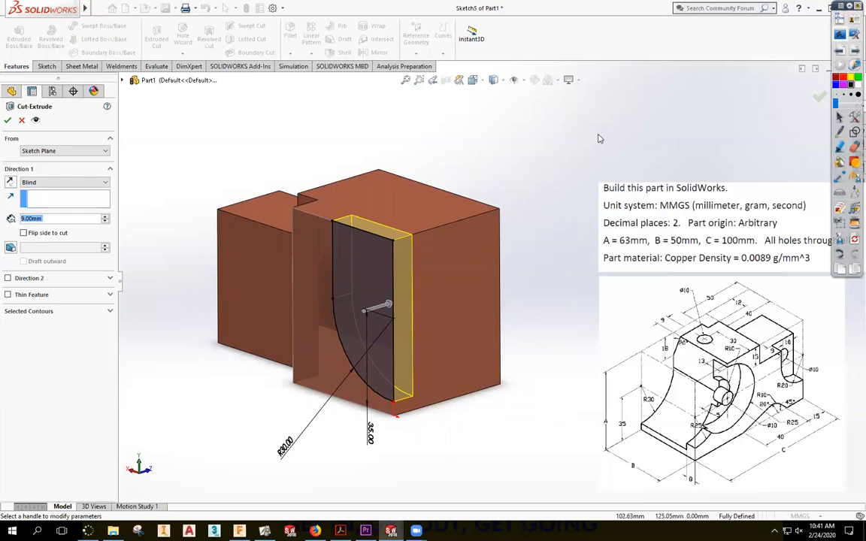
{"action": "middle_click_drag", "start_coordinate": [542, 264], "coordinate": [709, 458]}
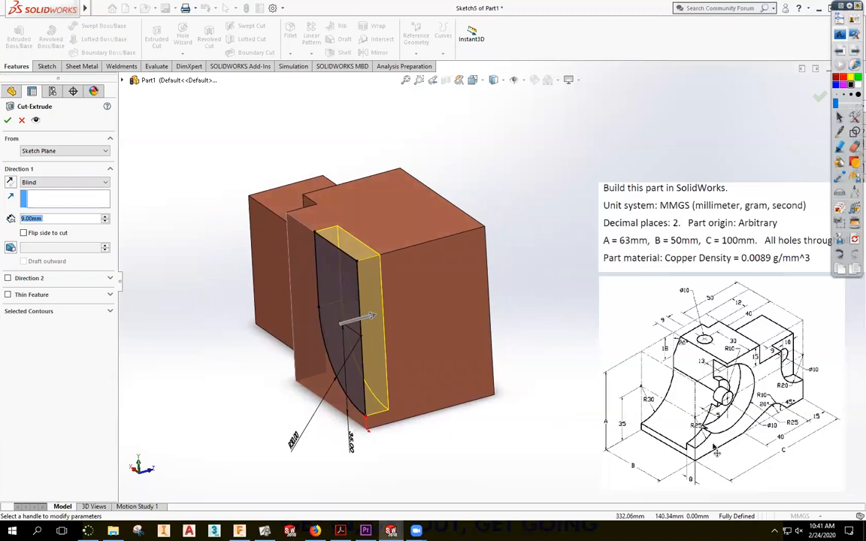
{"action": "left_click", "coordinate": [64, 182]}
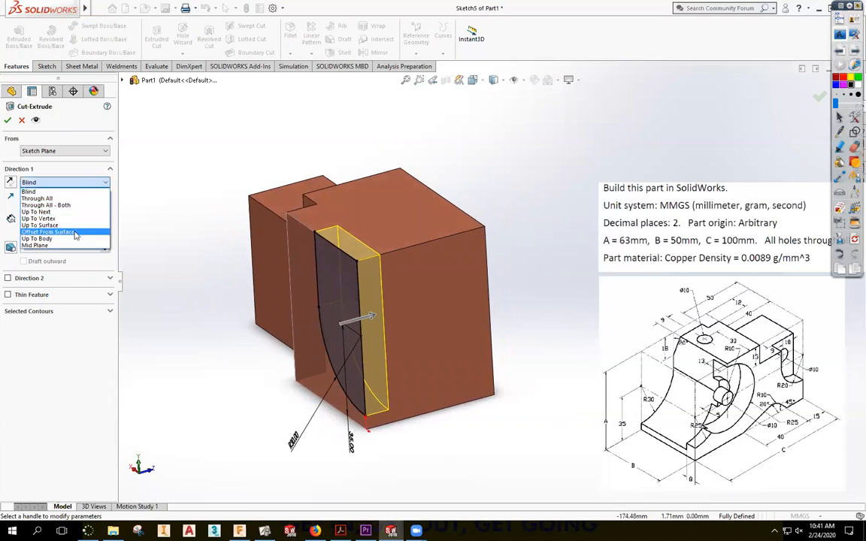
{"action": "left_click", "coordinate": [67, 232]}
{"action": "mouse_move", "coordinate": [378, 260]}
{"action": "middle_mouse_down"}
{"action": "mouse_move", "coordinate": [429, 274]}
{"action": "mouse_move", "coordinate": [376, 263]}
{"action": "middle_mouse_up"}
{"action": "left_click", "coordinate": [432, 277]}
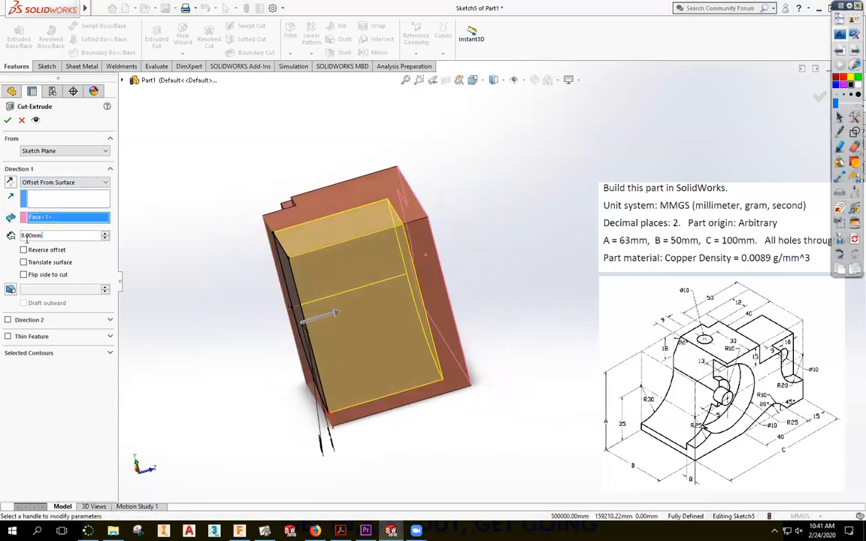
{"action": "left_click", "coordinate": [48, 235]}
{"action": "type", "text": "8"}
{"action": "key", "text": "Return"}
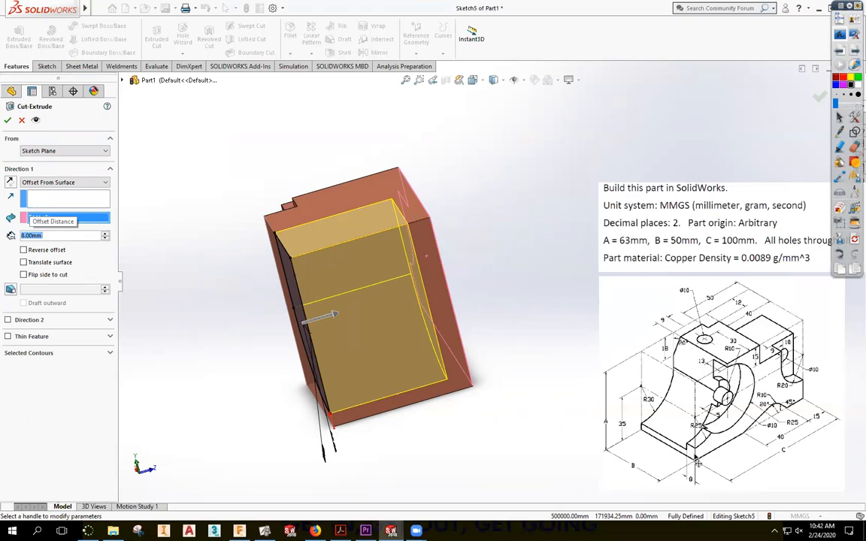
{"action": "left_click", "coordinate": [86, 235]}
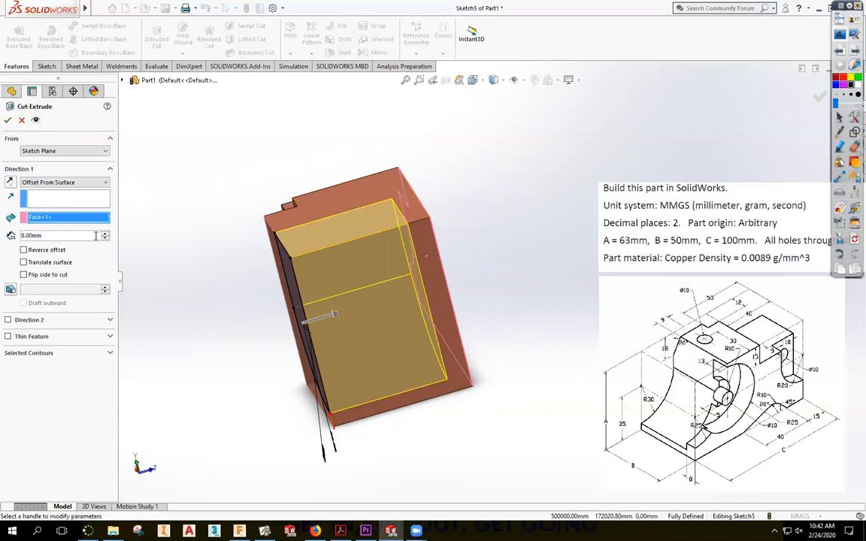
{"action": "left_click_drag", "start_coordinate": [70, 236], "coordinate": [9, 237]}
{"action": "type", "text": "="}
{"action": "mouse_move", "coordinate": [44, 255]}
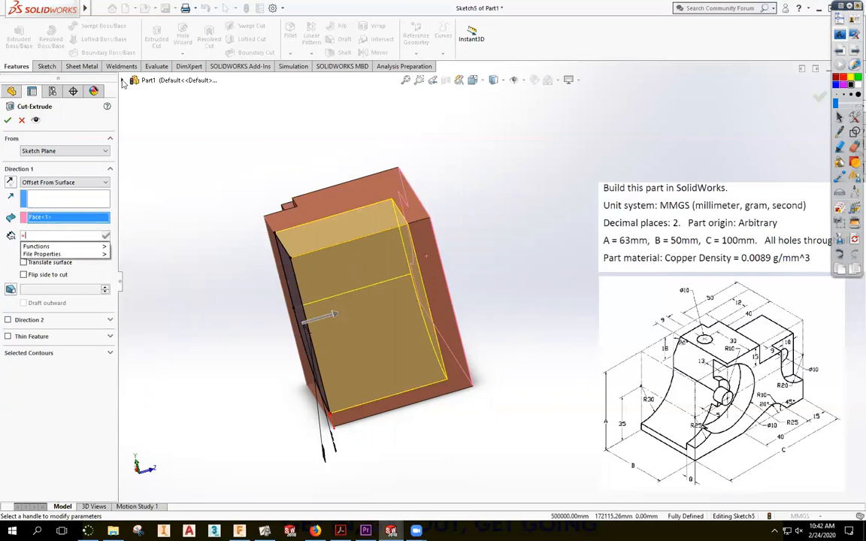
{"action": "left_click", "coordinate": [124, 81]}
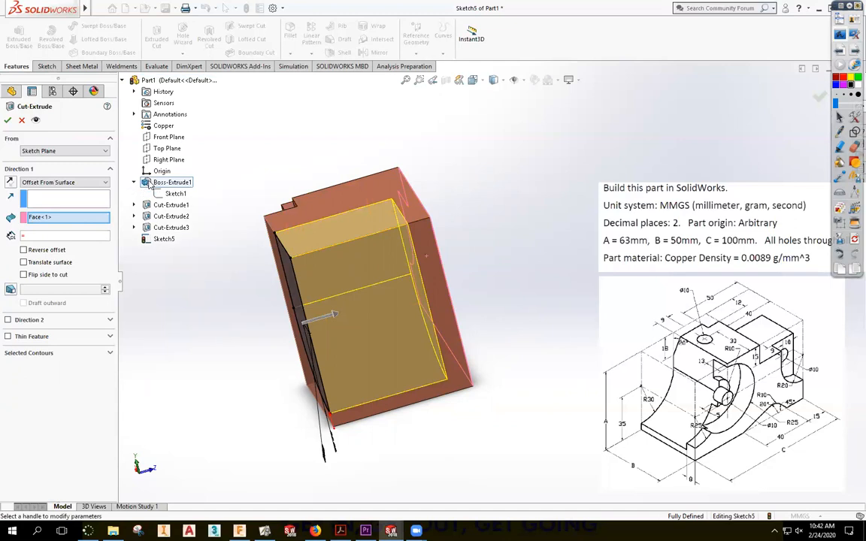
{"action": "right_click", "coordinate": [149, 186]}
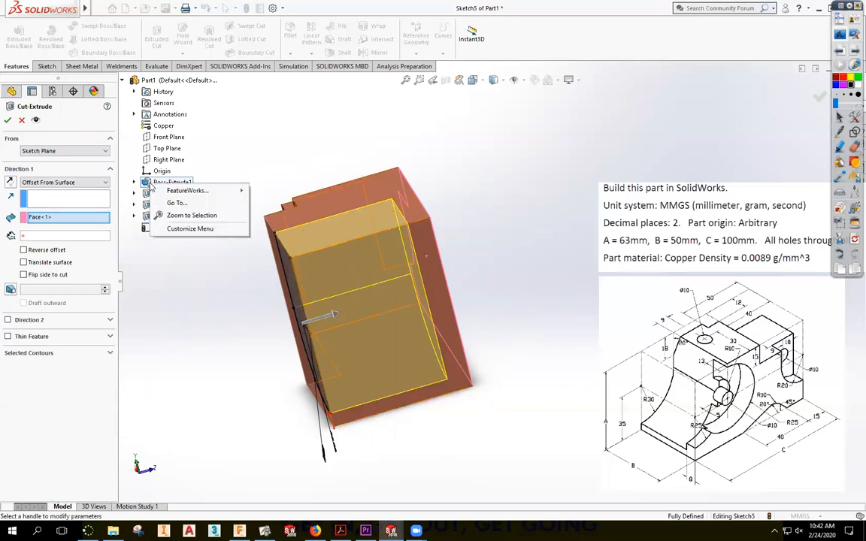
{"action": "key", "text": "Escape"}
{"action": "right_click", "coordinate": [147, 185]}
{"action": "key", "text": "Escape"}
{"action": "key", "text": "Escape"}
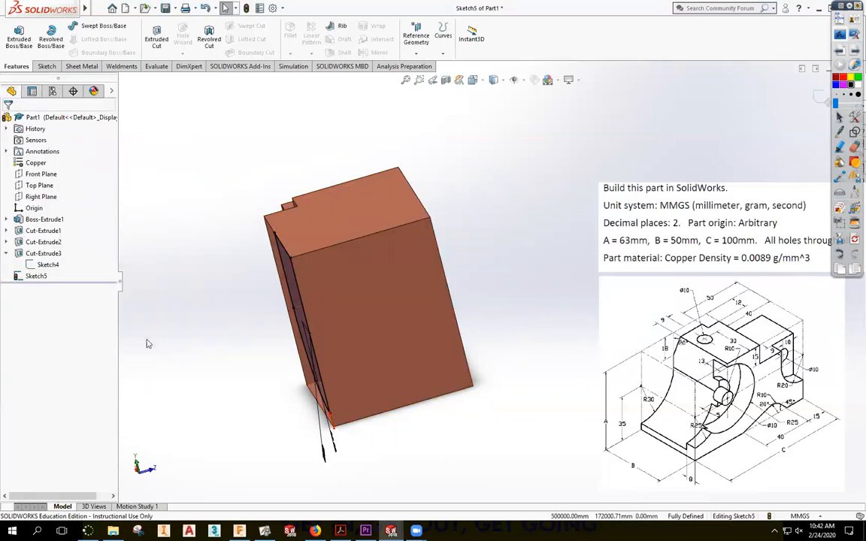
Cut-extrude the R30 profile using Offset From Surface, stopping 8 mm from the block's opposite side face
{"action": "key", "text": "ctrl+7"}
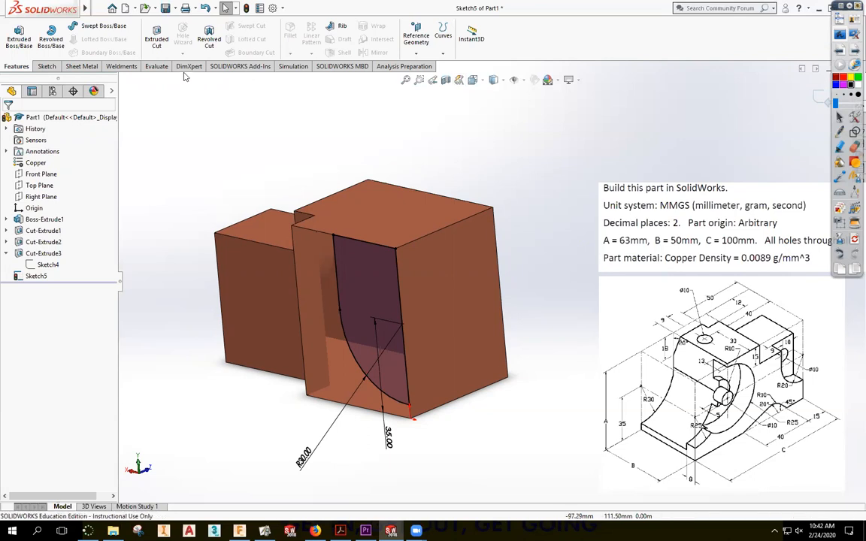
{"action": "key", "text": "Left"}
{"action": "left_click", "coordinate": [155, 43]}
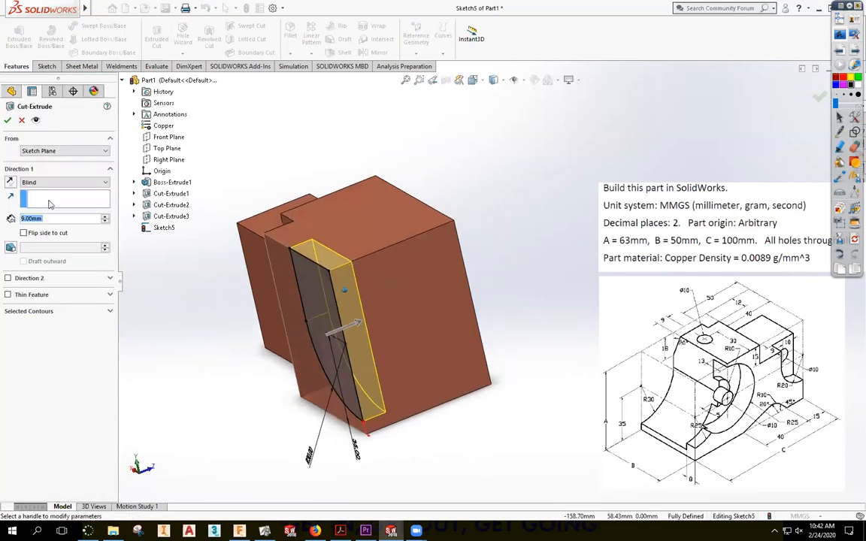
{"action": "left_click", "coordinate": [54, 183]}
{"action": "left_click", "coordinate": [47, 232]}
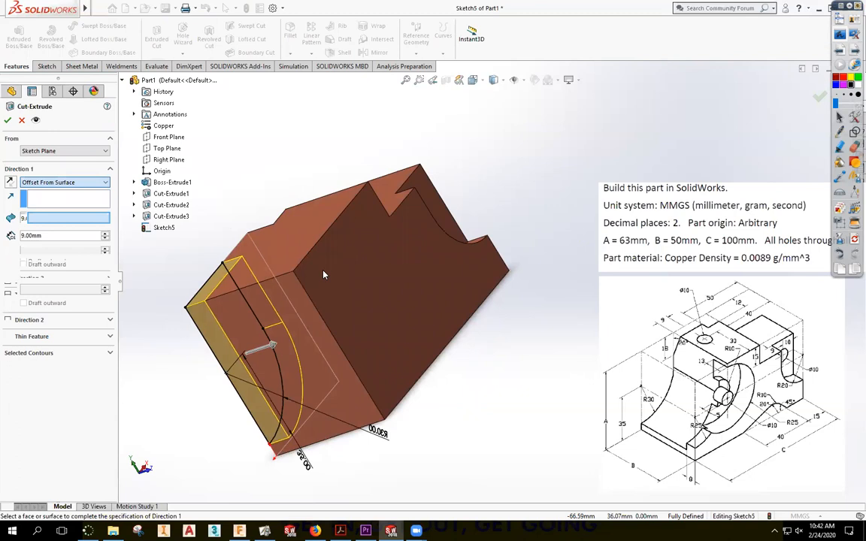
{"action": "left_click", "coordinate": [349, 284]}
{"action": "key", "text": "Left"}
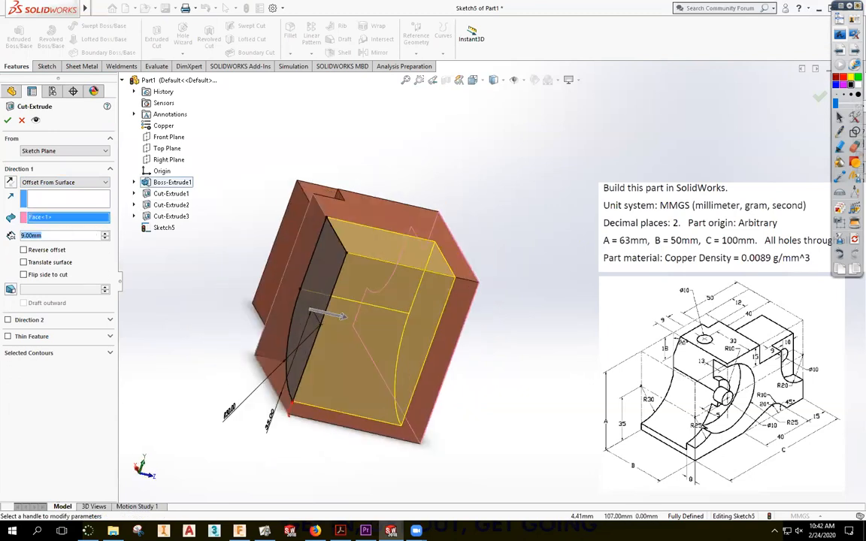
{"action": "type", "text": "8"}
{"action": "key", "text": "Return"}
{"action": "middle_click_drag", "start_coordinate": [284, 225], "coordinate": [326, 145]}
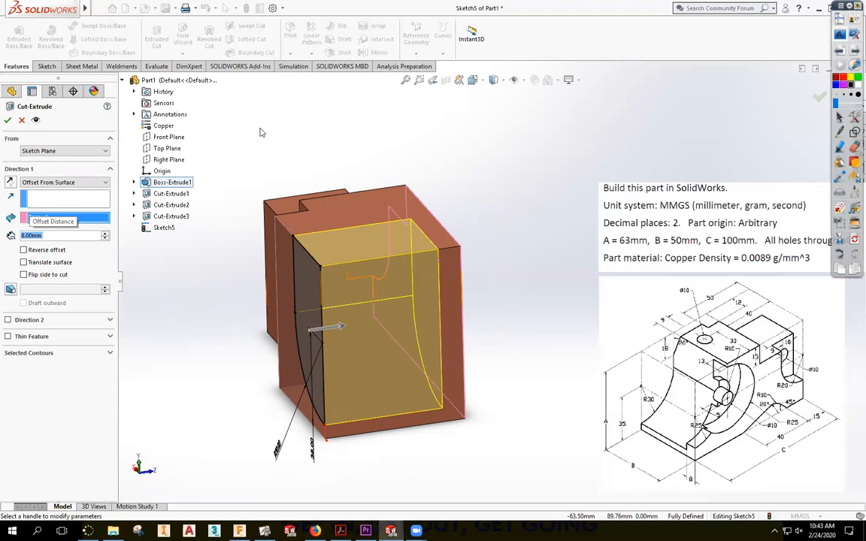
{"action": "left_click", "coordinate": [8, 120]}
Start an extruded boss sketch on the side face opposite the R30 cutout and convert the cutout's R30 arc edge into it
{"action": "middle_click_drag", "start_coordinate": [466, 162], "coordinate": [150, 188]}
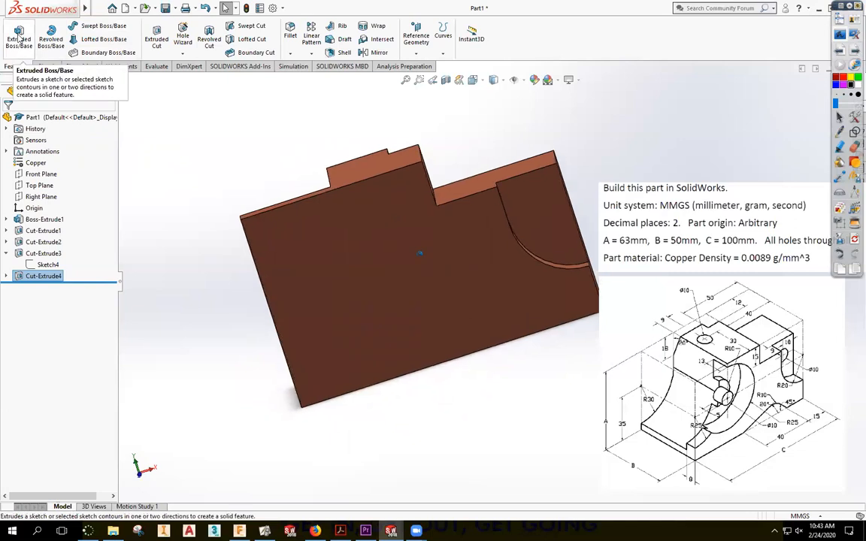
{"action": "left_click", "coordinate": [19, 38]}
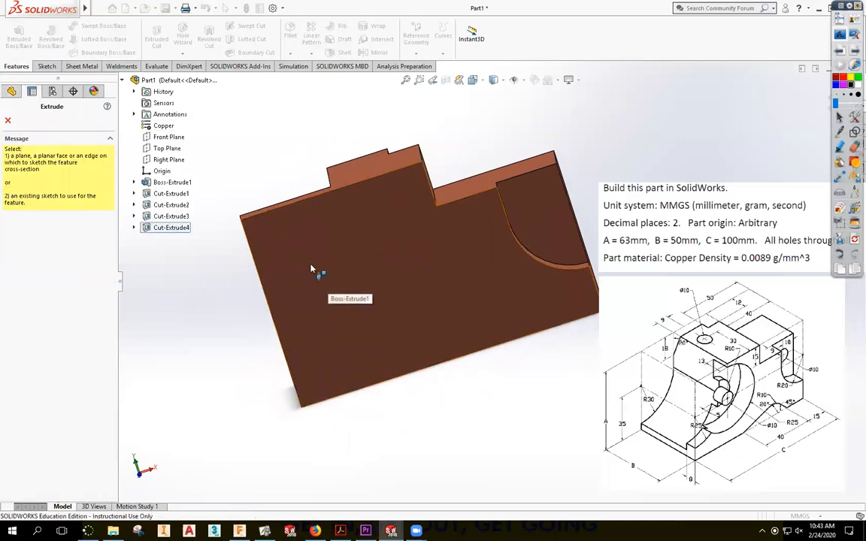
{"action": "left_click", "coordinate": [323, 277]}
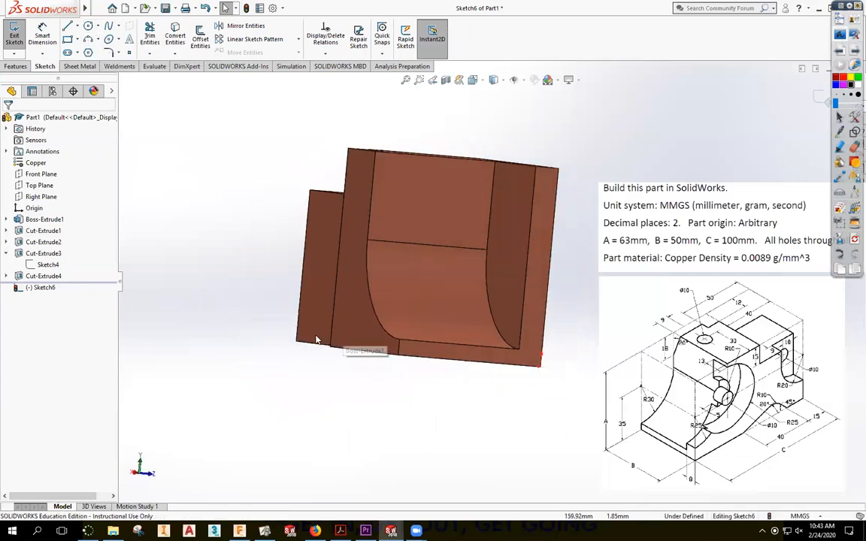
{"action": "left_click", "coordinate": [175, 35]}
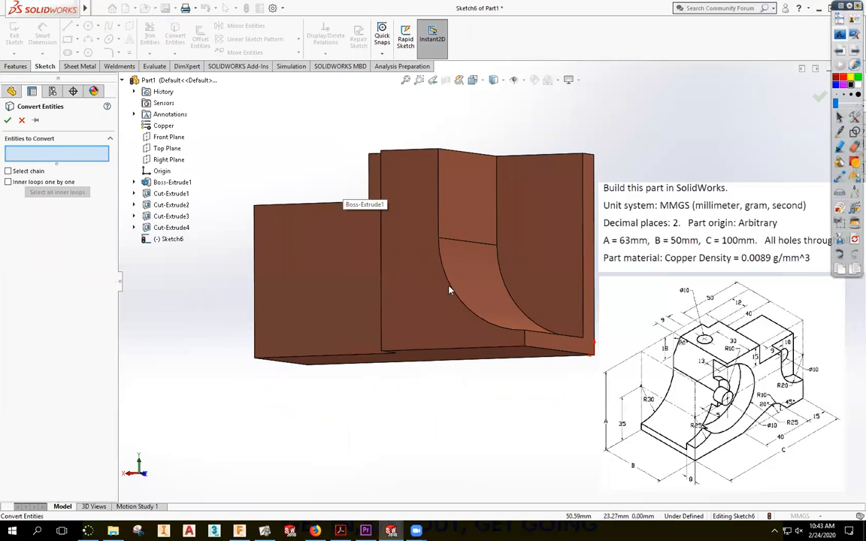
{"action": "left_click", "coordinate": [452, 291]}
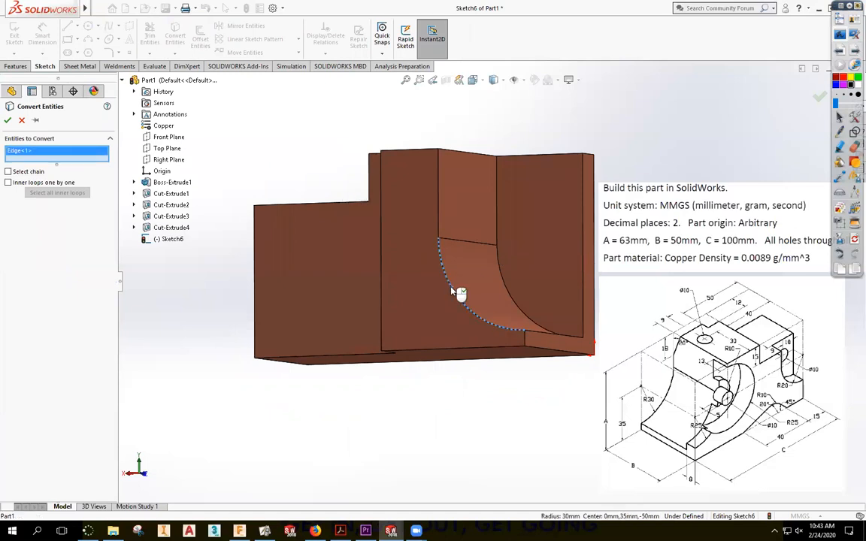
{"action": "left_click", "coordinate": [7, 120]}
Sketch two concentric circles, about 15.2 mm and 8.5 mm in radius, centred on the converted arc's upper endpoint
{"action": "middle_click_drag", "start_coordinate": [328, 159], "coordinate": [285, 173]}
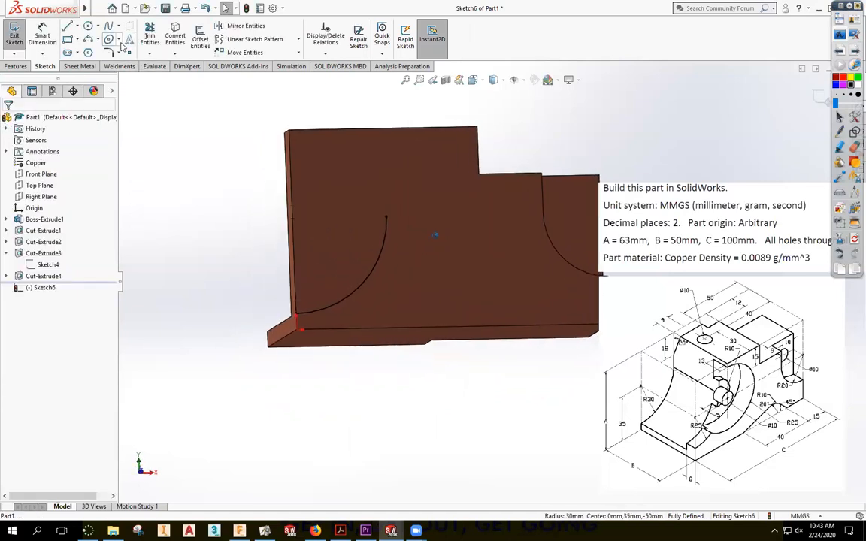
{"action": "mouse_move", "coordinate": [335, 245]}
{"action": "middle_mouse_down"}
{"action": "mouse_move", "coordinate": [324, 232]}
{"action": "mouse_move", "coordinate": [437, 234]}
{"action": "middle_mouse_up"}
{"action": "key", "text": "c"}
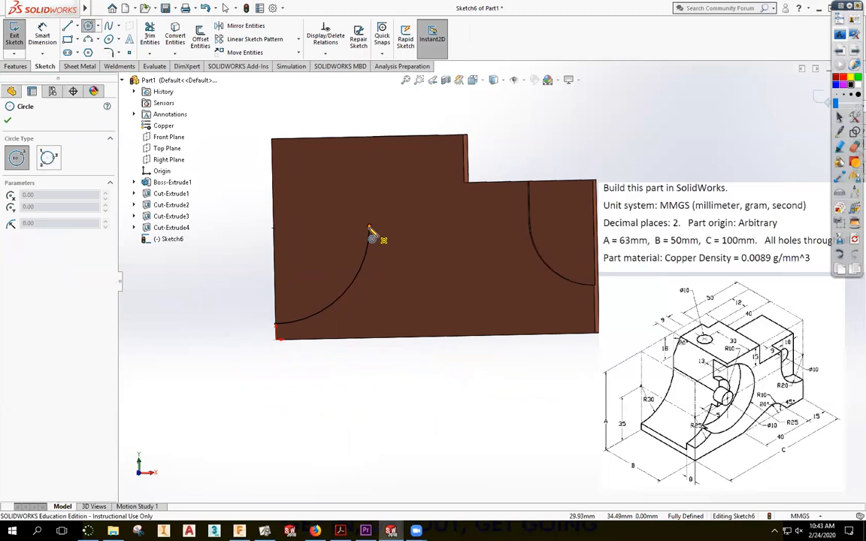
{"action": "left_click", "coordinate": [369, 226]}
{"action": "left_click", "coordinate": [395, 266]}
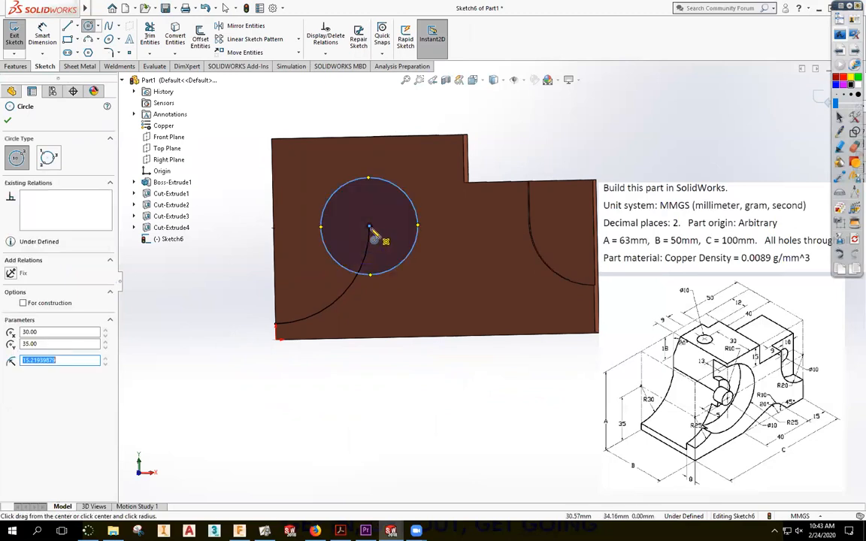
{"action": "left_click", "coordinate": [373, 229]}
{"action": "left_click", "coordinate": [391, 242]}
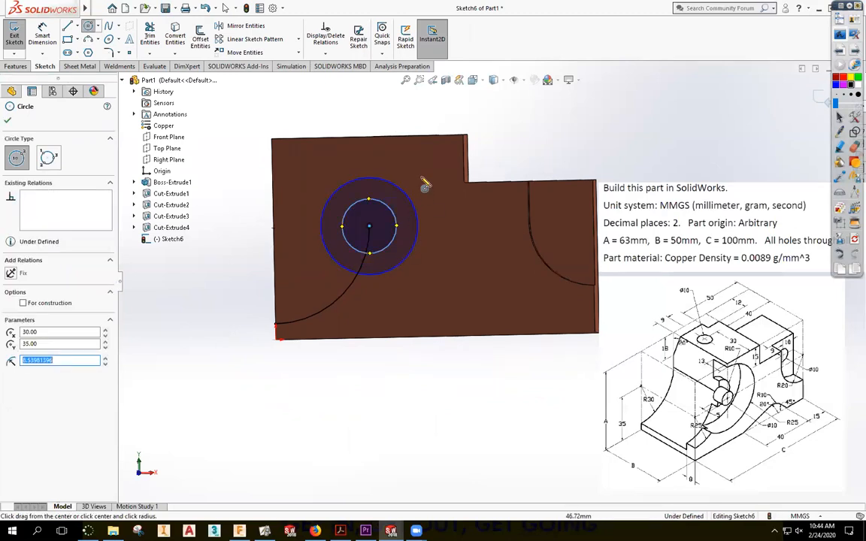
{"action": "key", "text": "Escape"}
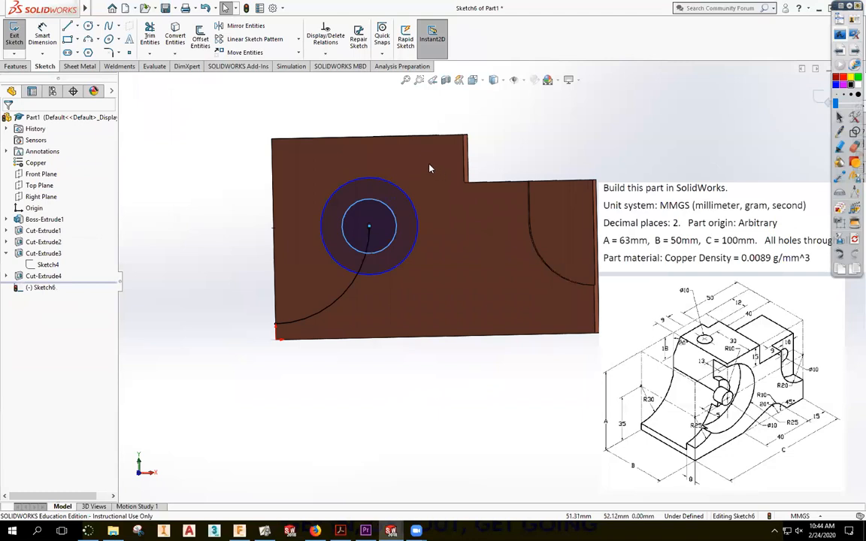
Dimension the outer concentric circle to a 50 mm diameter
{"action": "left_click", "coordinate": [232, 139]}
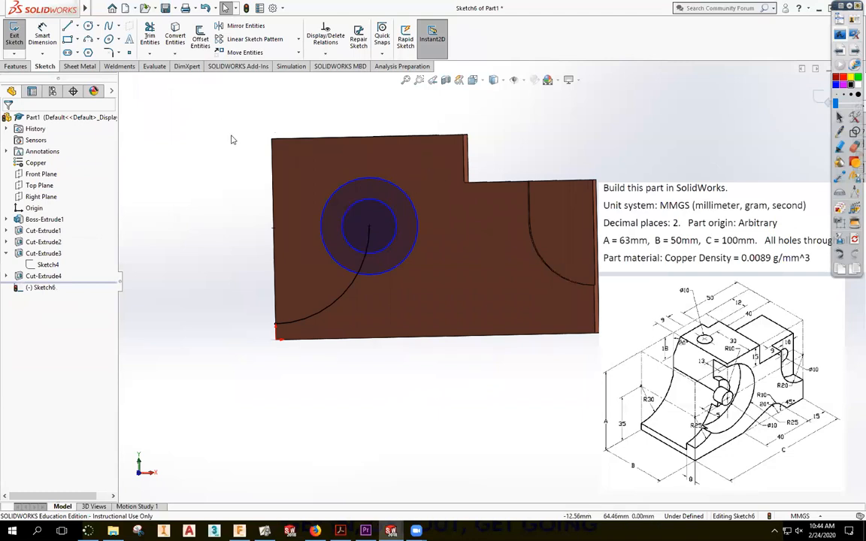
{"action": "key", "text": "d"}
{"action": "left_click", "coordinate": [348, 187]}
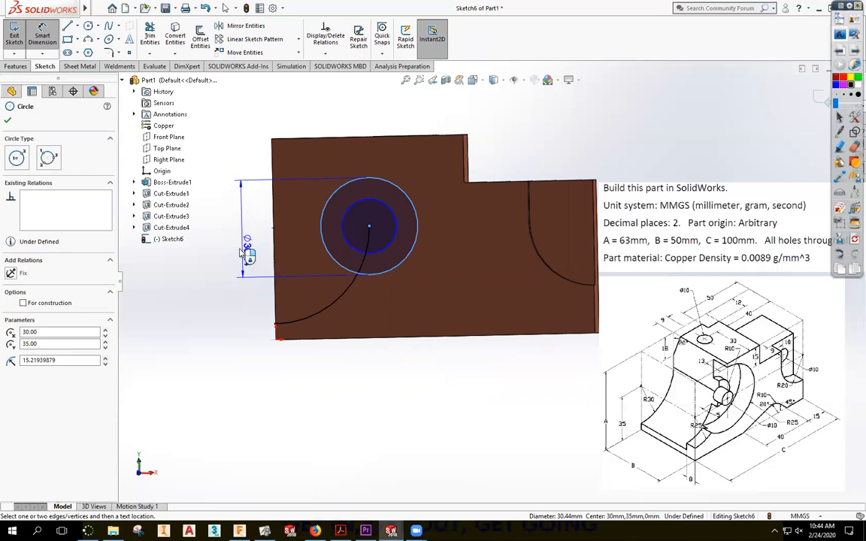
{"action": "left_click", "coordinate": [243, 173]}
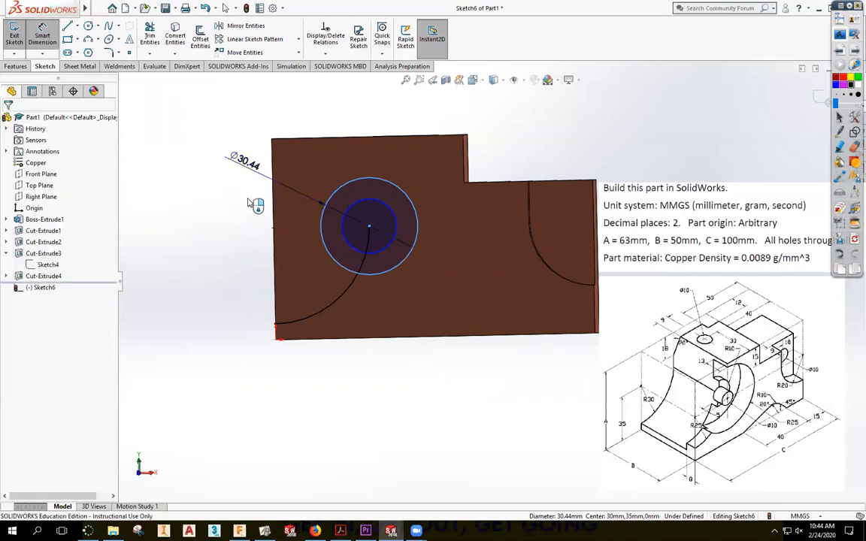
{"action": "type", "text": "50"}
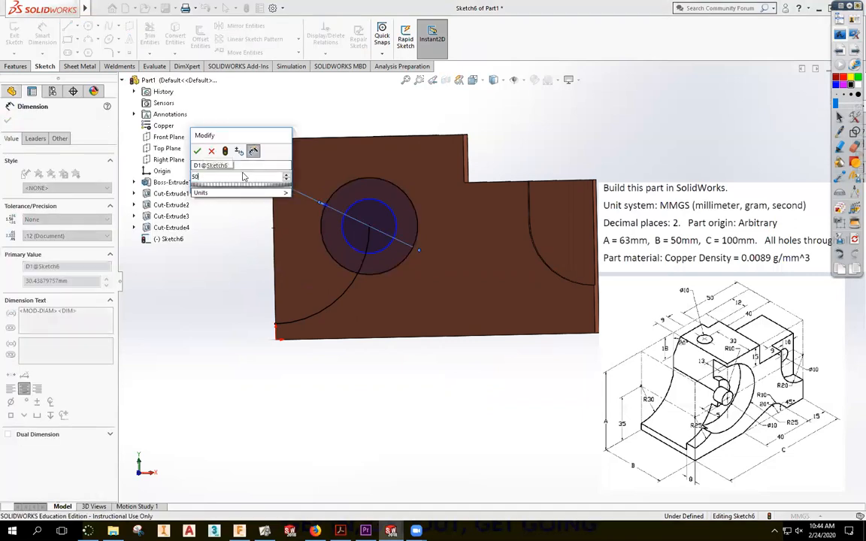
{"action": "key", "text": "Return"}
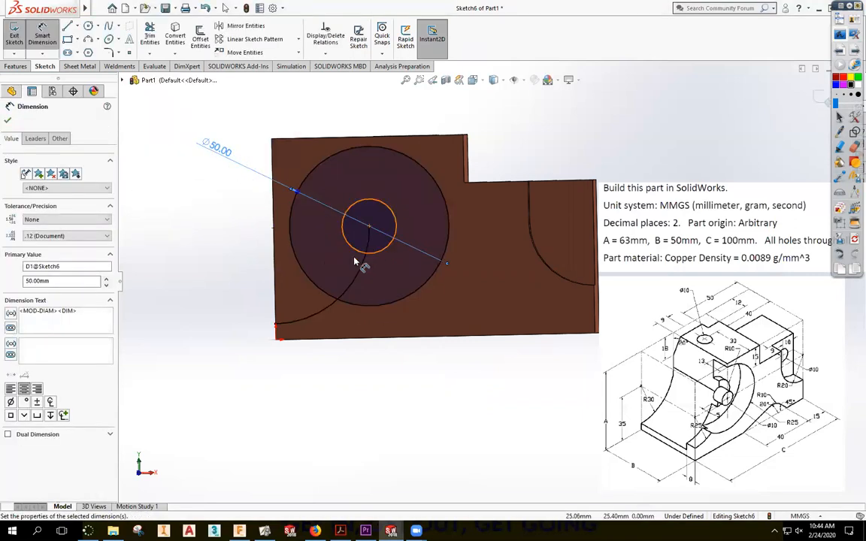
Dimension the inner concentric circle to a 20 mm diameter
{"action": "left_click", "coordinate": [338, 218]}
{"action": "left_click", "coordinate": [392, 216]}
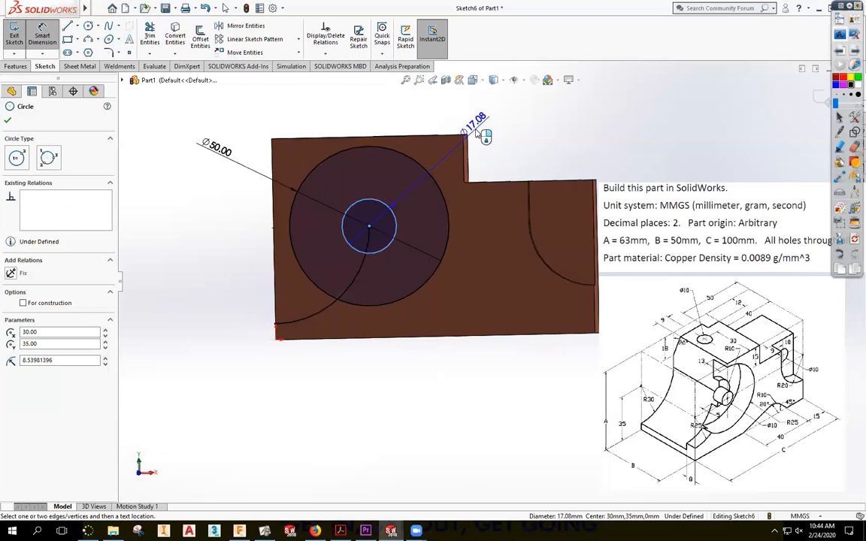
{"action": "left_click", "coordinate": [489, 133]}
{"action": "type", "text": "2"}
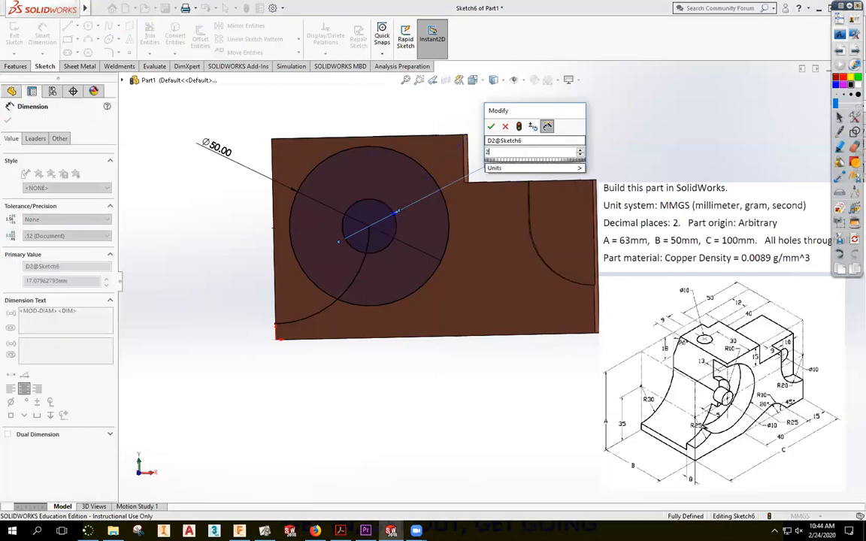
{"action": "type", "text": "0"}
{"action": "key", "text": "Return"}
{"action": "middle_click_drag", "start_coordinate": [724, 63], "coordinate": [806, 97]}
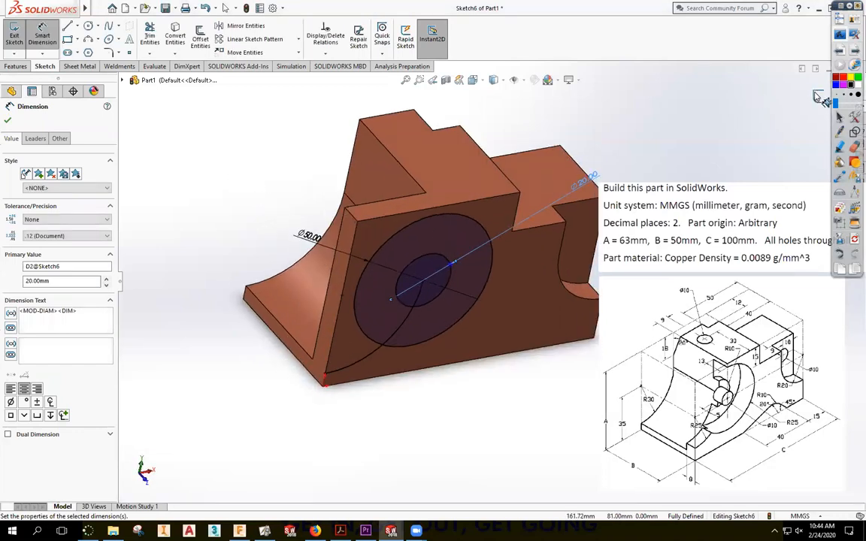
{"action": "left_click", "coordinate": [816, 96]}
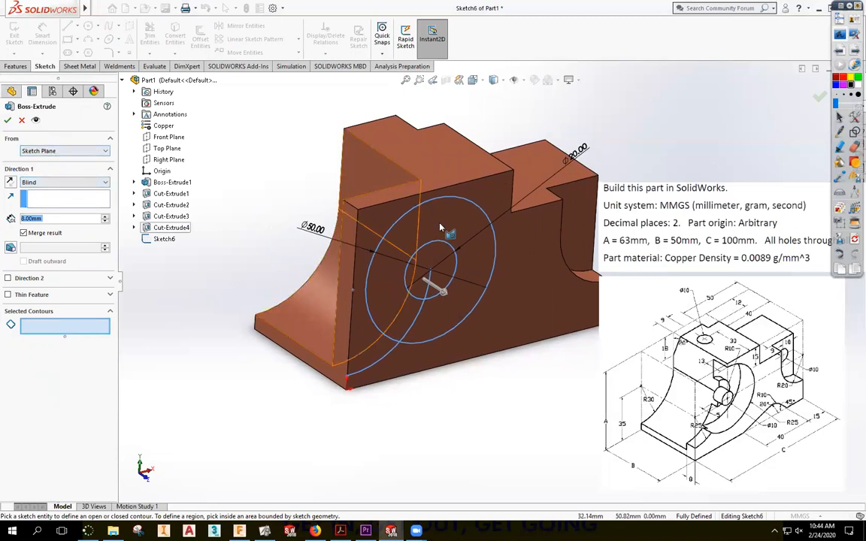
{"action": "left_click", "coordinate": [457, 203]}
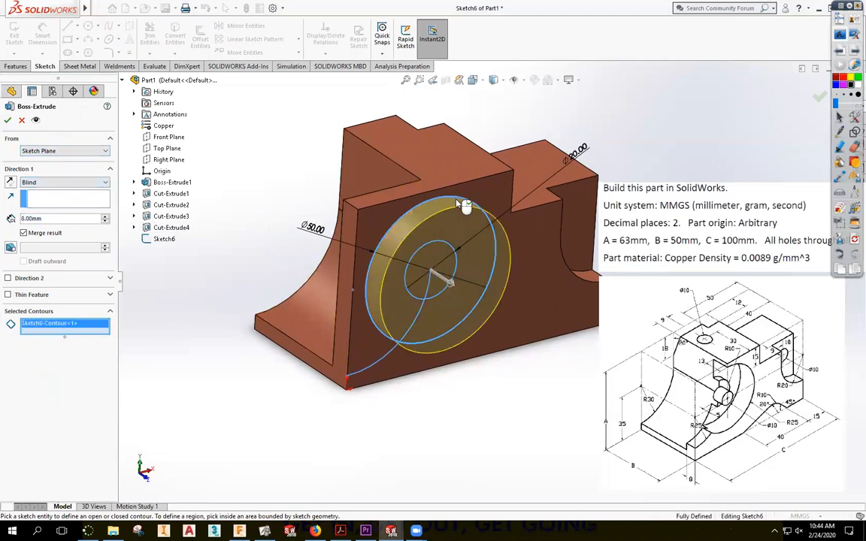
{"action": "left_click", "coordinate": [442, 246]}
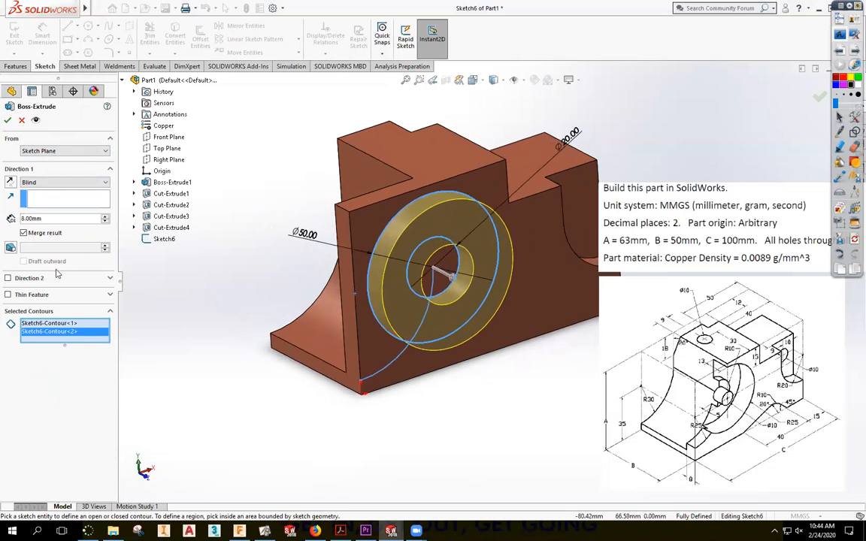
{"action": "left_click", "coordinate": [57, 217]}
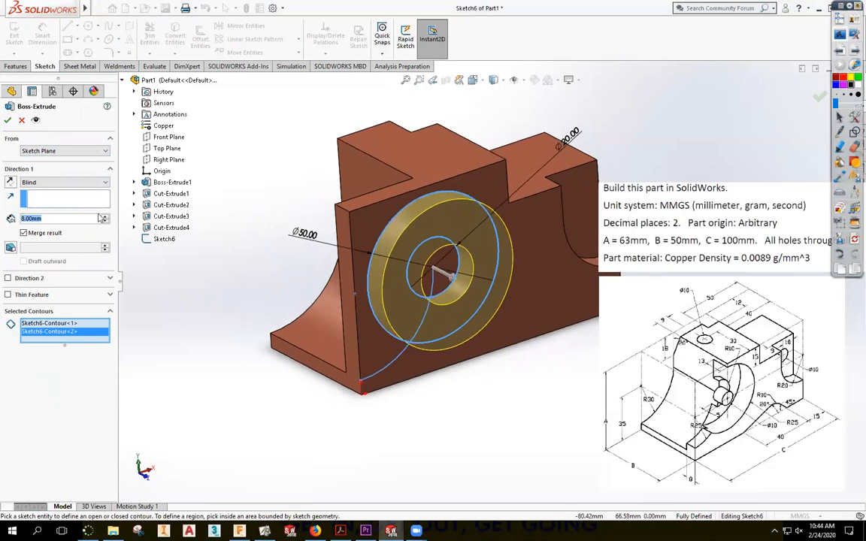
{"action": "left_click", "coordinate": [22, 120]}
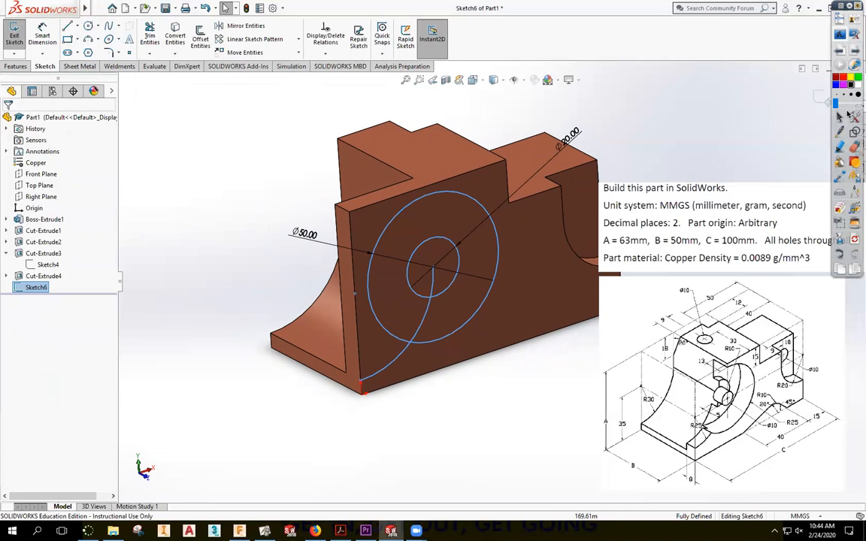
Exit the sketch and cut-extrude the ring between the 50 mm and 20 mm circles to a blind depth of 13 mm
{"action": "left_click", "coordinate": [14, 34]}
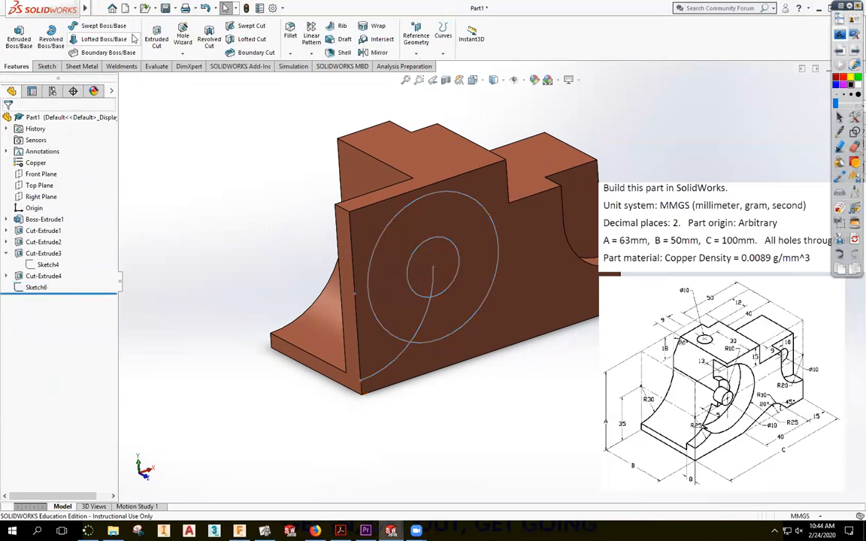
{"action": "left_click", "coordinate": [154, 43]}
{"action": "left_click", "coordinate": [470, 195]}
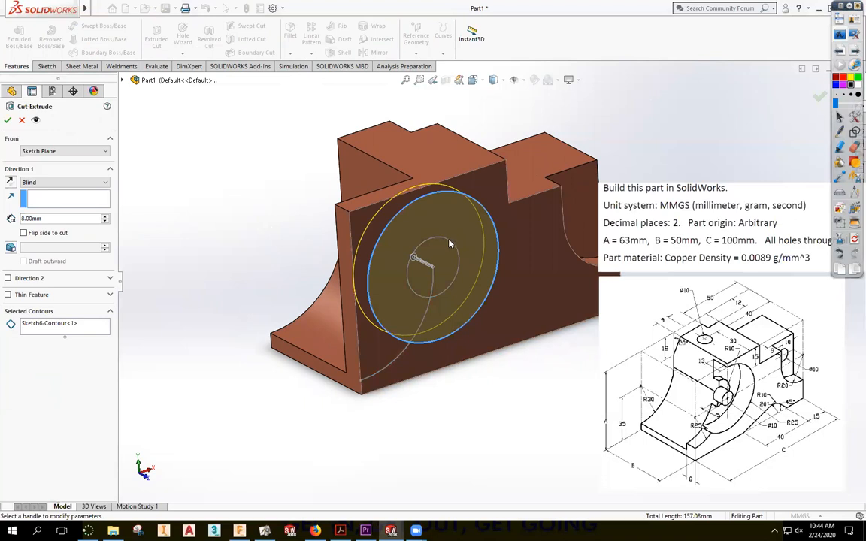
{"action": "left_click", "coordinate": [45, 200]}
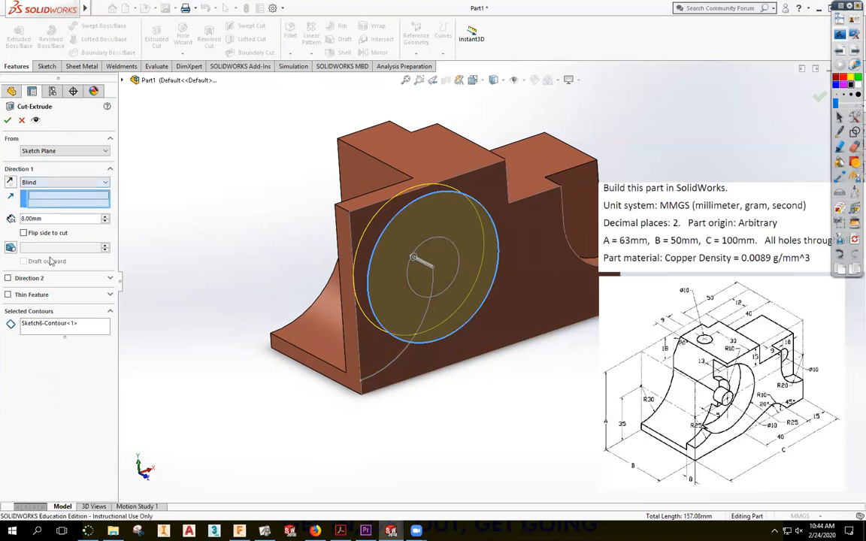
{"action": "left_click", "coordinate": [59, 331]}
{"action": "left_click", "coordinate": [460, 251]}
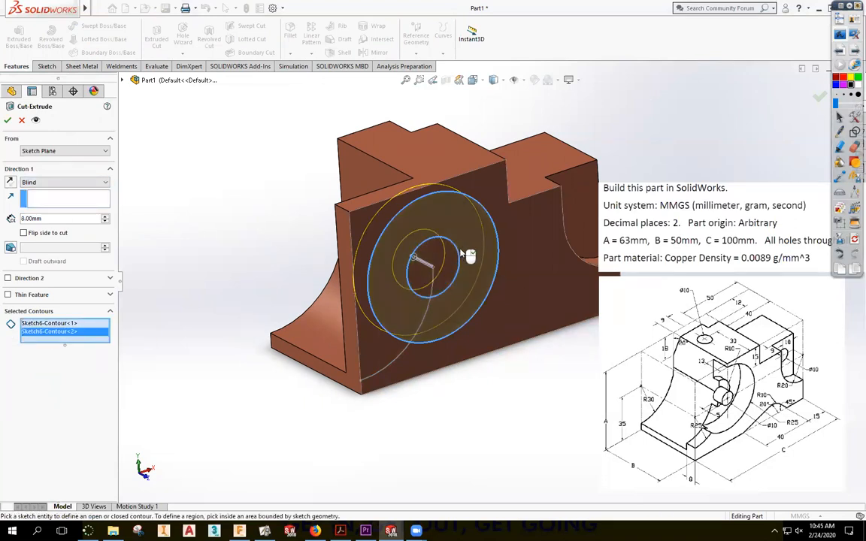
{"action": "left_click", "coordinate": [10, 219]}
{"action": "type", "text": "13"}
{"action": "key", "text": "Return"}
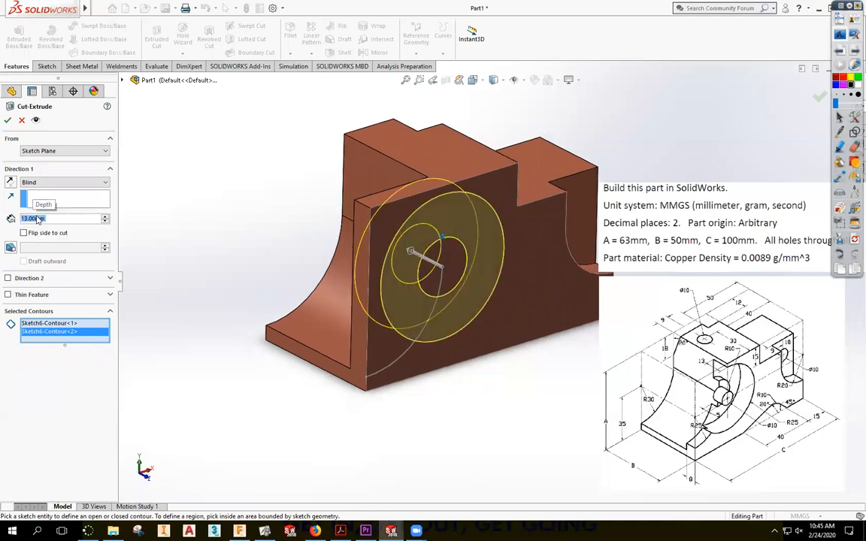
{"action": "middle_click_drag", "start_coordinate": [131, 421], "coordinate": [468, 391]}
{"action": "key", "text": "Return"}
Start an extruded cut sketch on the central boss's end face and draw a concentric circle dimensioned to a 10 mm diameter
{"action": "middle_click_drag", "start_coordinate": [482, 330], "coordinate": [343, 308]}
{"action": "middle_click_drag", "start_coordinate": [407, 199], "coordinate": [402, 258]}
{"action": "left_click", "coordinate": [155, 39]}
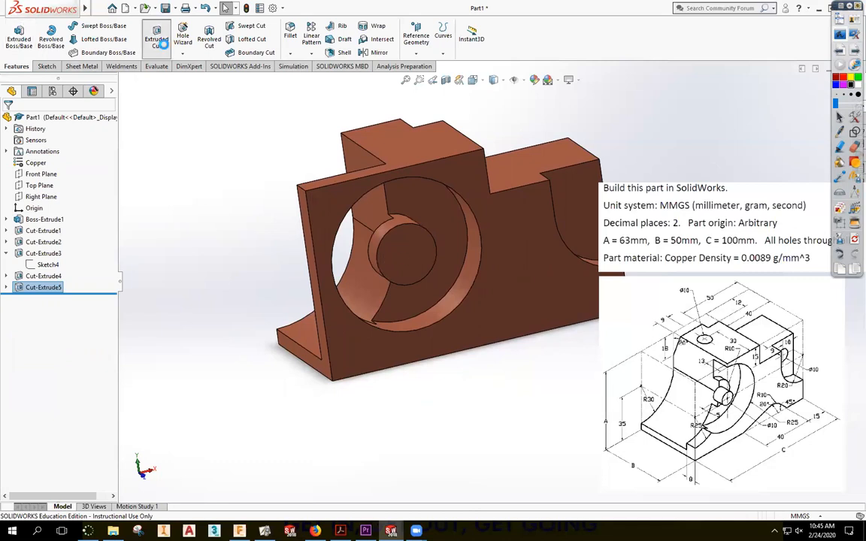
{"action": "left_click", "coordinate": [371, 260]}
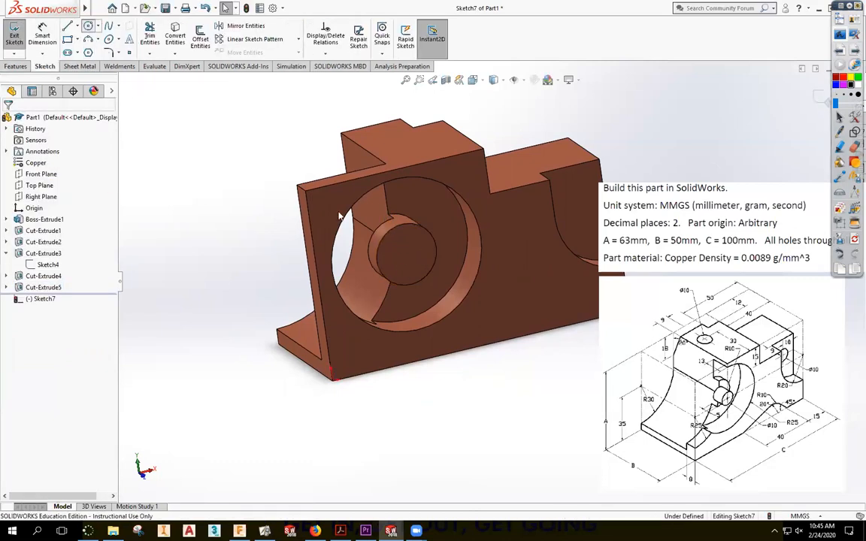
{"action": "left_click", "coordinate": [88, 26]}
{"action": "left_click", "coordinate": [408, 254]}
{"action": "left_click", "coordinate": [420, 254]}
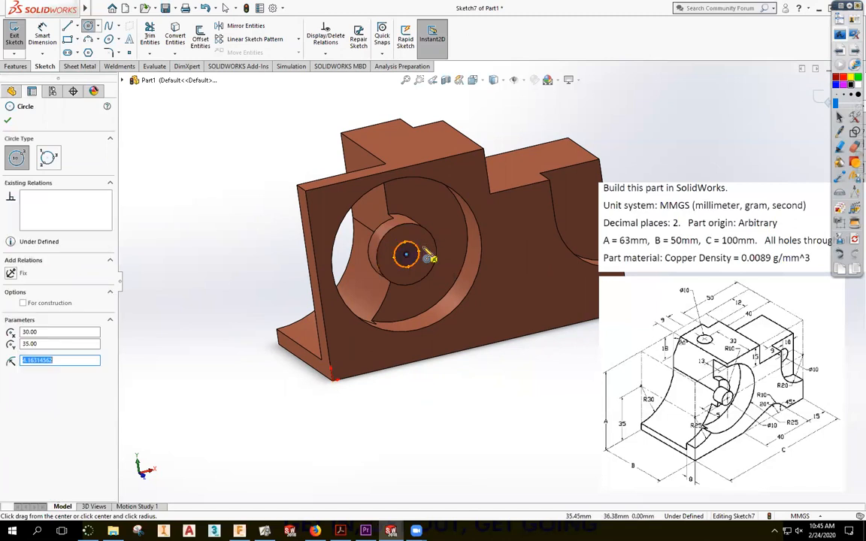
{"action": "right_click_drag", "start_coordinate": [412, 271], "coordinate": [397, 377]}
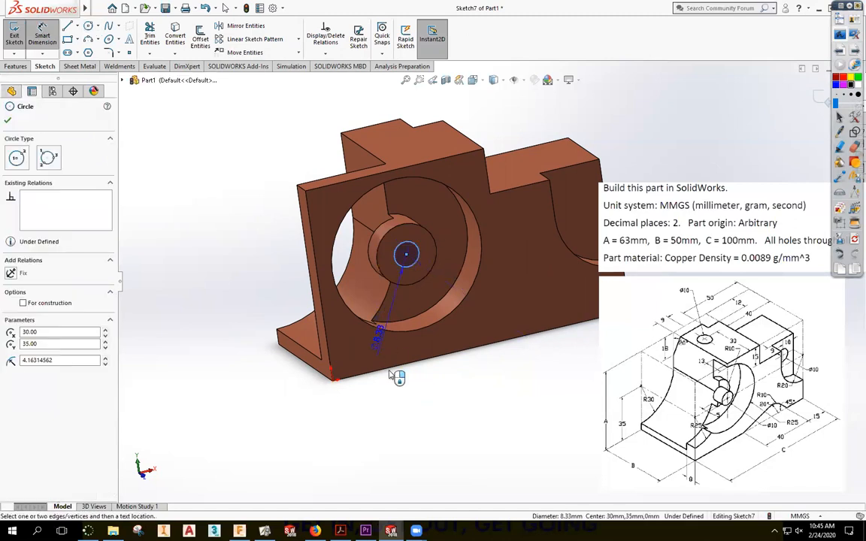
{"action": "left_click", "coordinate": [412, 425]}
{"action": "type", "text": "10"}
{"action": "key", "text": "Return"}
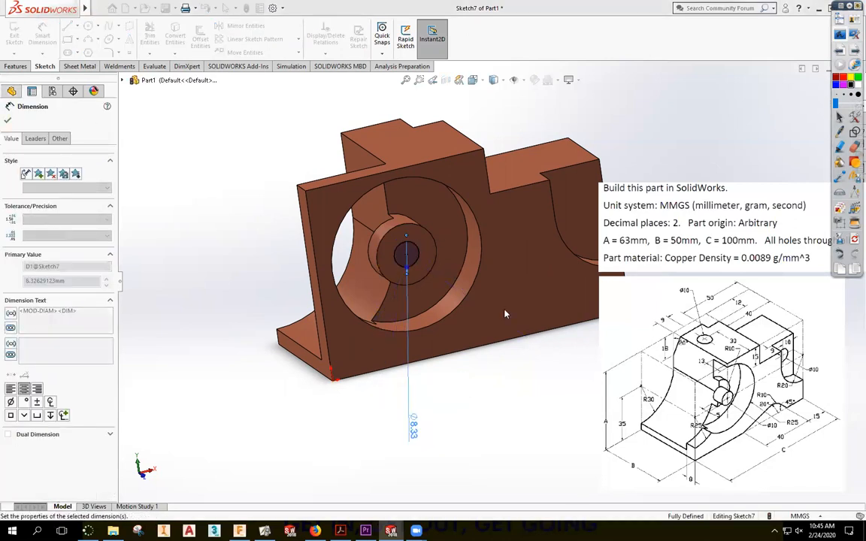
Try to cut-extrude around the 10 mm circle with Flip side to cut enabled and a blind depth of 8 mm
{"action": "left_click", "coordinate": [822, 103]}
{"action": "key", "text": "c"}
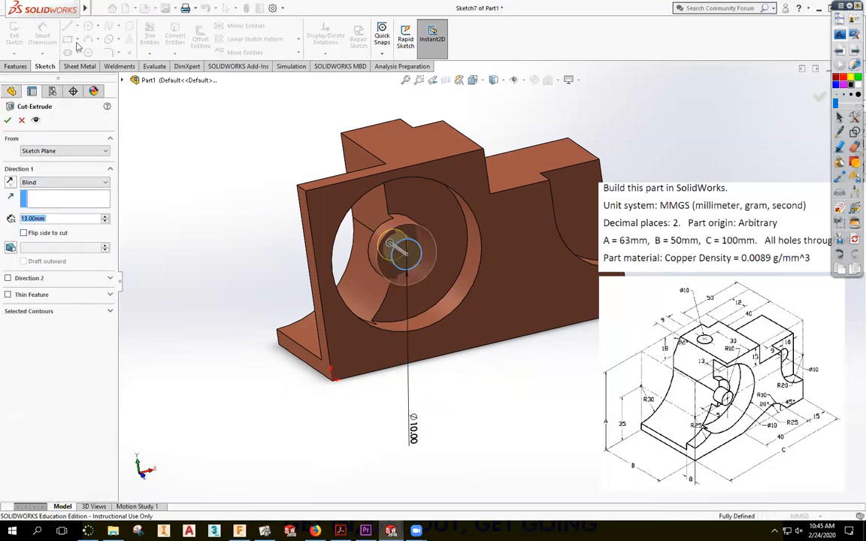
{"action": "left_click", "coordinate": [42, 234]}
{"action": "double_click", "coordinate": [52, 219]}
{"action": "type", "text": "5"}
{"action": "key", "text": "Return"}
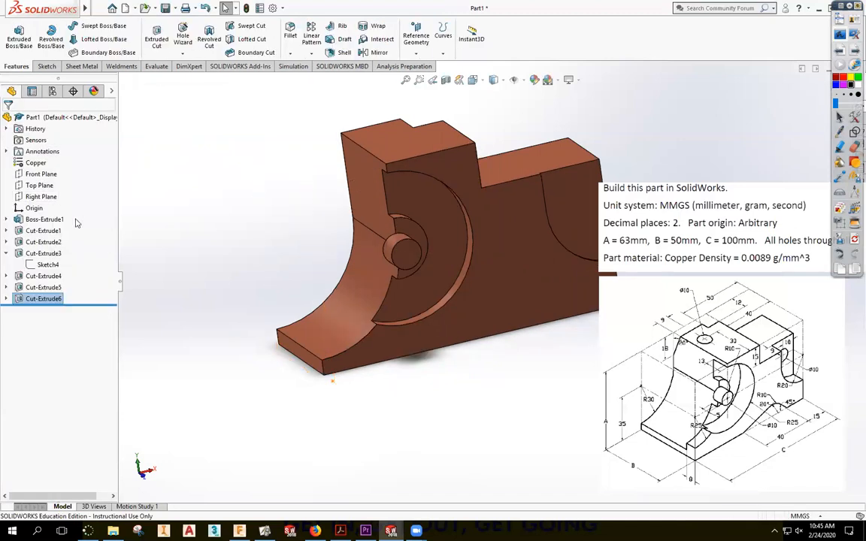
Edit the flipped-side cut to end Up To Surface at the floor face of the circular recess
{"action": "middle_click_drag", "start_coordinate": [199, 298], "coordinate": [316, 308]}
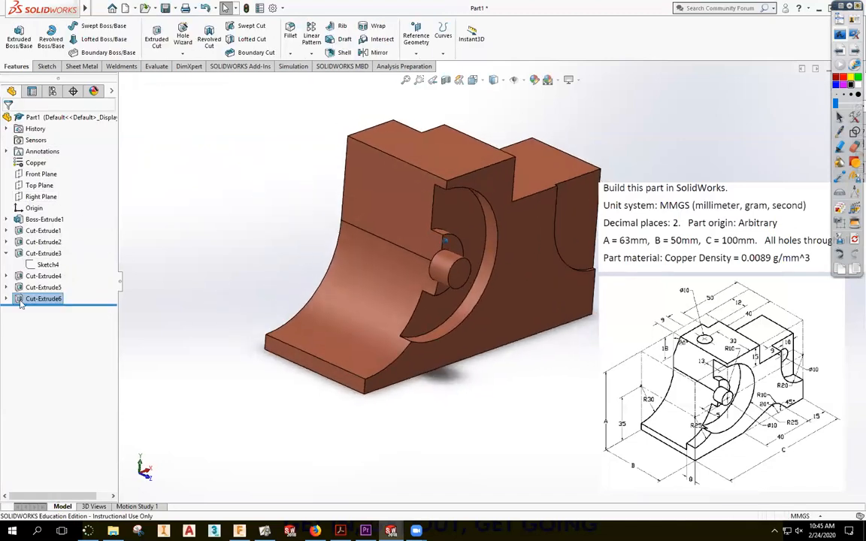
{"action": "right_click", "coordinate": [22, 299]}
{"action": "left_click", "coordinate": [26, 270]}
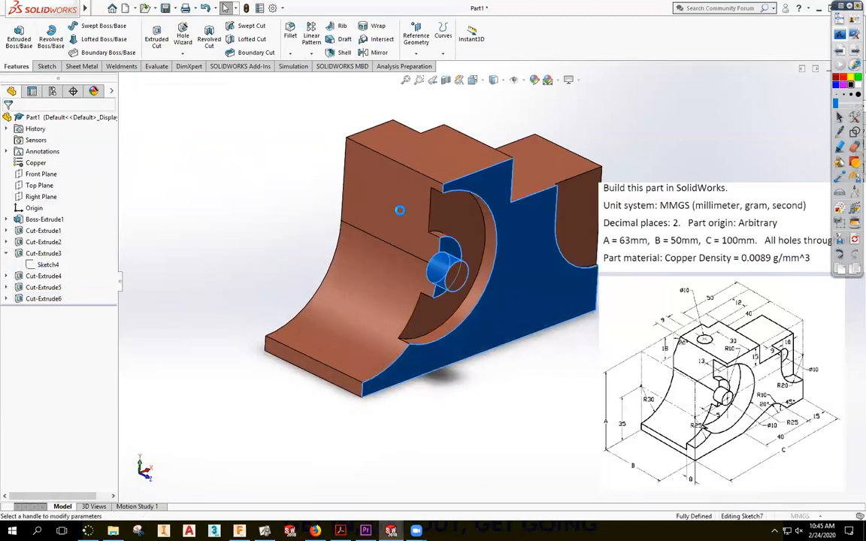
{"action": "middle_click_drag", "start_coordinate": [351, 213], "coordinate": [255, 173]}
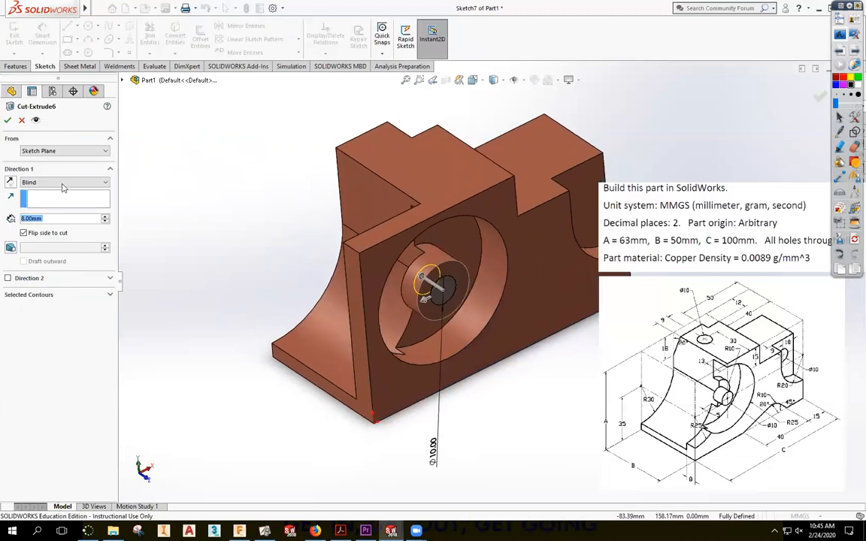
{"action": "left_click", "coordinate": [63, 183]}
{"action": "left_click", "coordinate": [45, 226]}
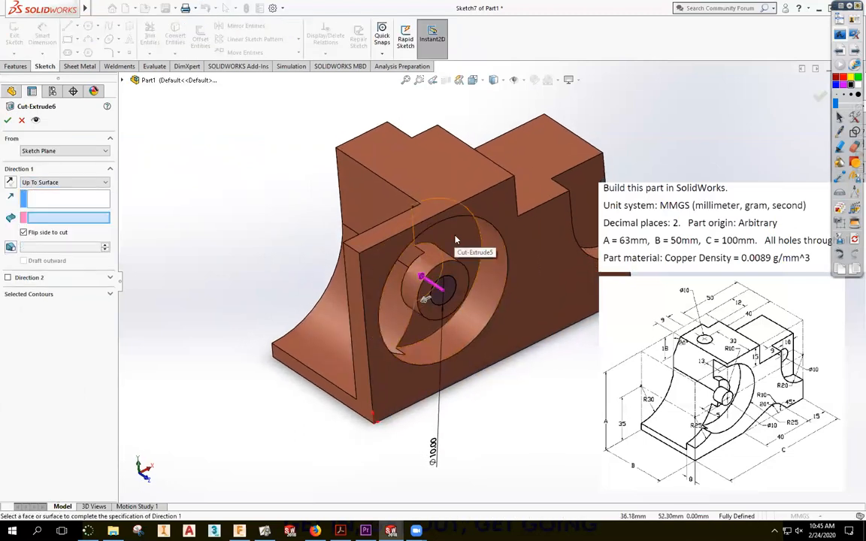
{"action": "left_click", "coordinate": [455, 239]}
{"action": "left_click", "coordinate": [8, 120]}
Reopen the flipped-side cut's definition and review its settings against the model
{"action": "middle_click_drag", "start_coordinate": [272, 393], "coordinate": [222, 338]}
{"action": "middle_click_drag", "start_coordinate": [524, 446], "coordinate": [166, 406]}
{"action": "left_click", "coordinate": [25, 300]}
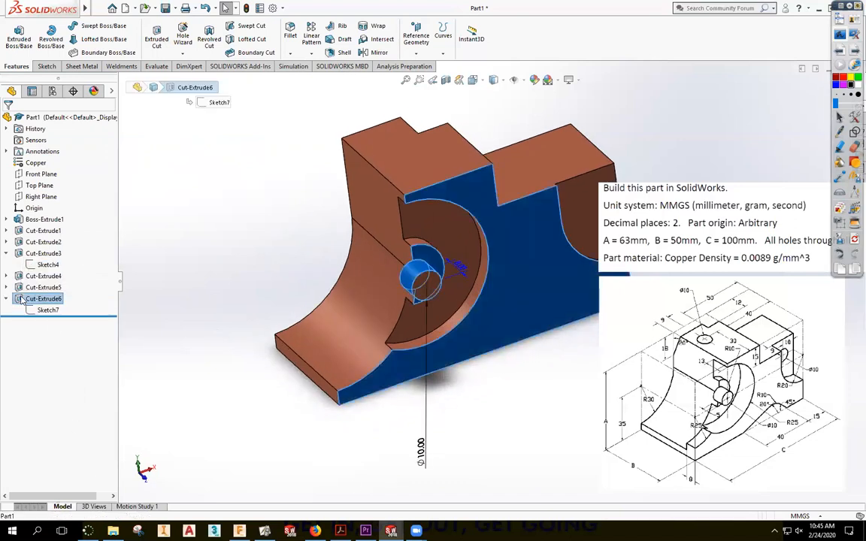
{"action": "right_click", "coordinate": [23, 299]}
{"action": "left_click", "coordinate": [32, 259]}
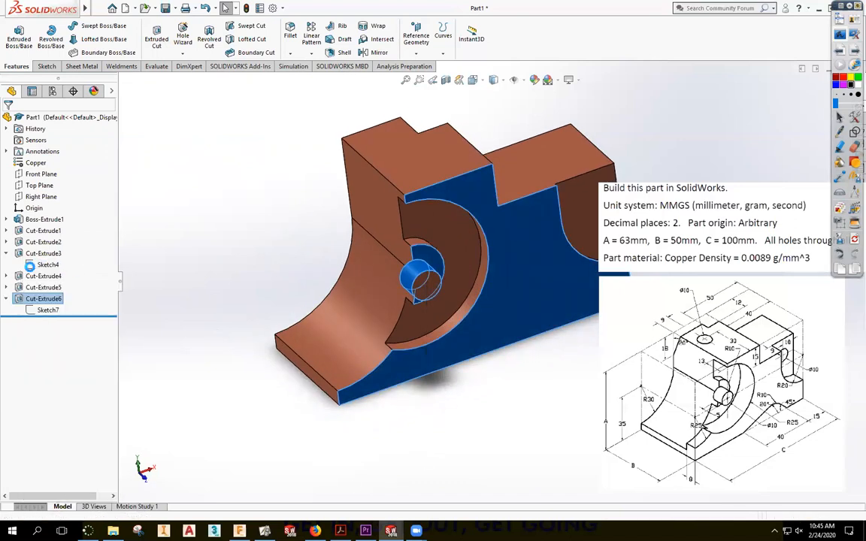
{"action": "middle_click_drag", "start_coordinate": [224, 270], "coordinate": [300, 274]}
{"action": "left_click", "coordinate": [8, 119]}
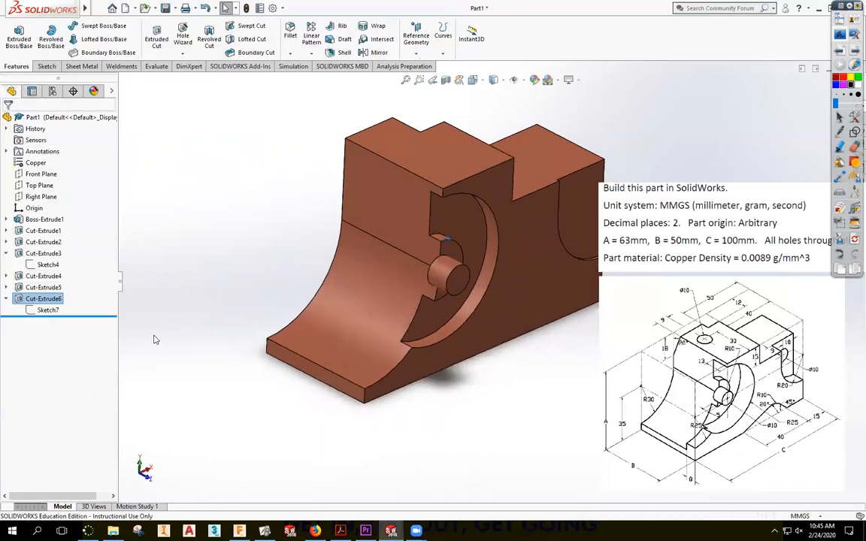
Inspect the cut around the 10 mm pin from several sides and undo it back to its circle sketch
{"action": "key", "text": "Right"}
{"action": "key", "text": "Right"}
{"action": "key", "text": "Right"}
{"action": "key", "text": "Right"}
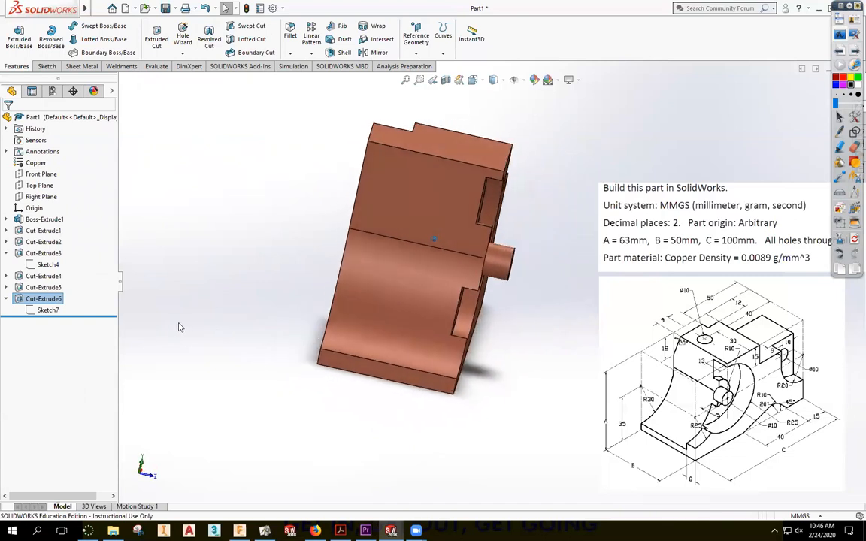
{"action": "key", "text": "Right"}
{"action": "key", "text": "Right"}
{"action": "key", "text": "Right"}
{"action": "key", "text": "Right"}
{"action": "key", "text": "Right"}
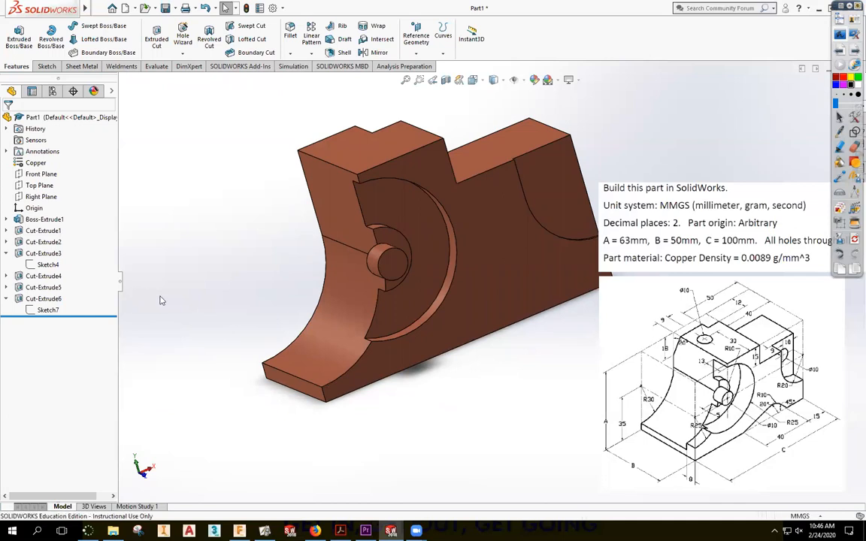
{"action": "key", "text": "ctrl+z"}
{"action": "left_click", "coordinate": [20, 299]}
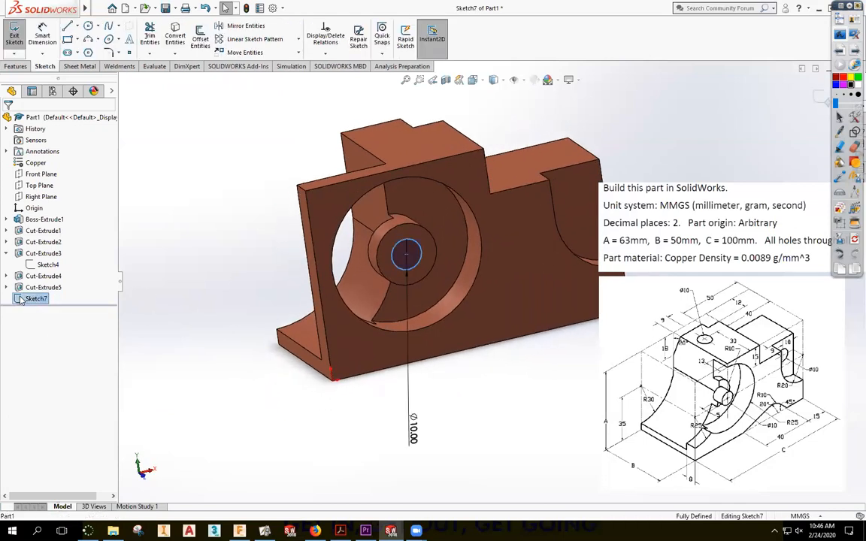
{"action": "right_click", "coordinate": [18, 301]}
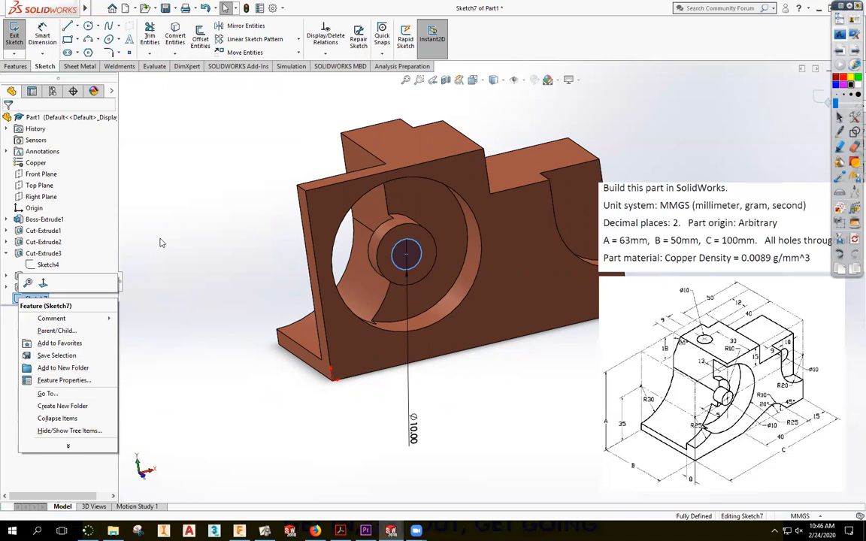
{"action": "middle_click_drag", "start_coordinate": [316, 271], "coordinate": [328, 324]}
{"action": "middle_click_drag", "start_coordinate": [326, 325], "coordinate": [262, 215]}
{"action": "left_click", "coordinate": [194, 211]}
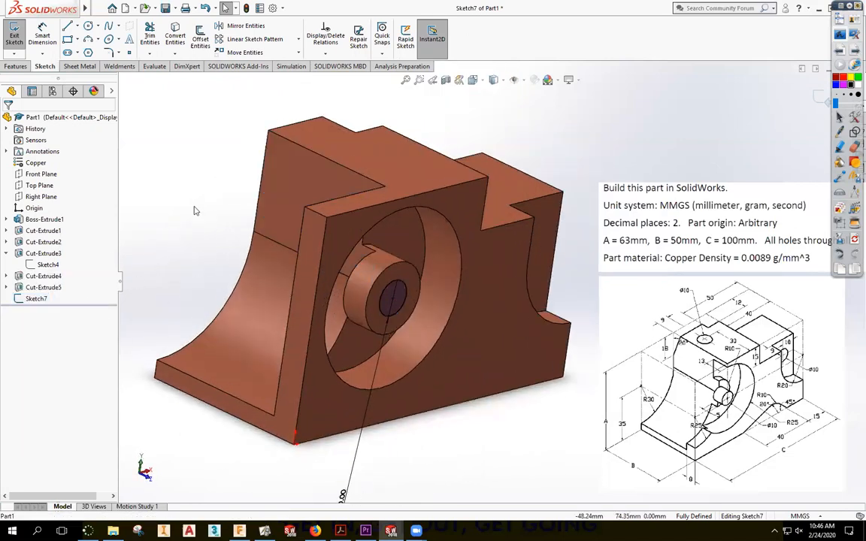
{"action": "right_click", "coordinate": [36, 299]}
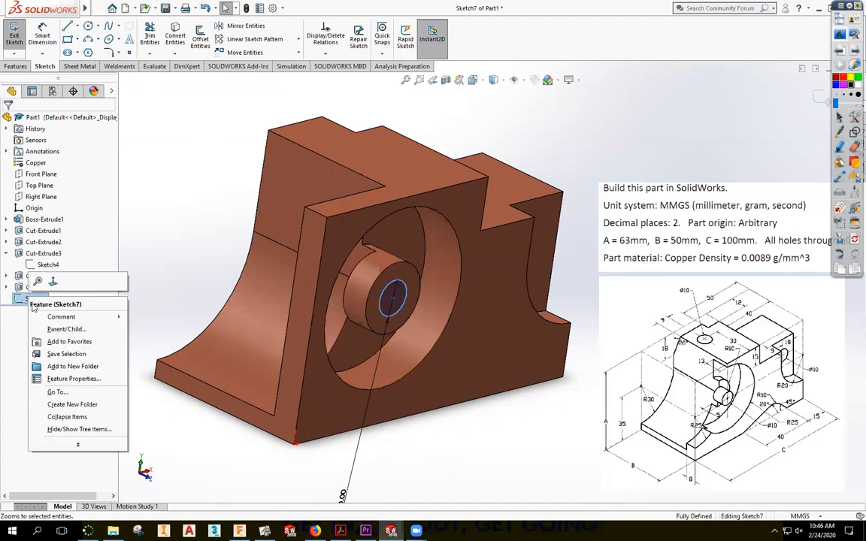
{"action": "left_click", "coordinate": [156, 233]}
{"action": "left_click", "coordinate": [157, 233]}
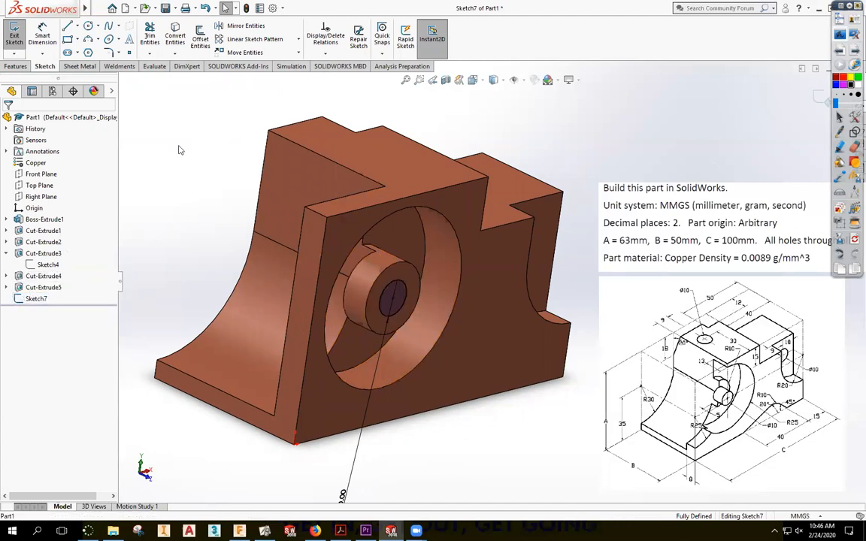
Convert the central boss's outer 20 mm circular edge into the 10 mm circle sketch and finish the sketch
{"action": "left_click", "coordinate": [174, 35]}
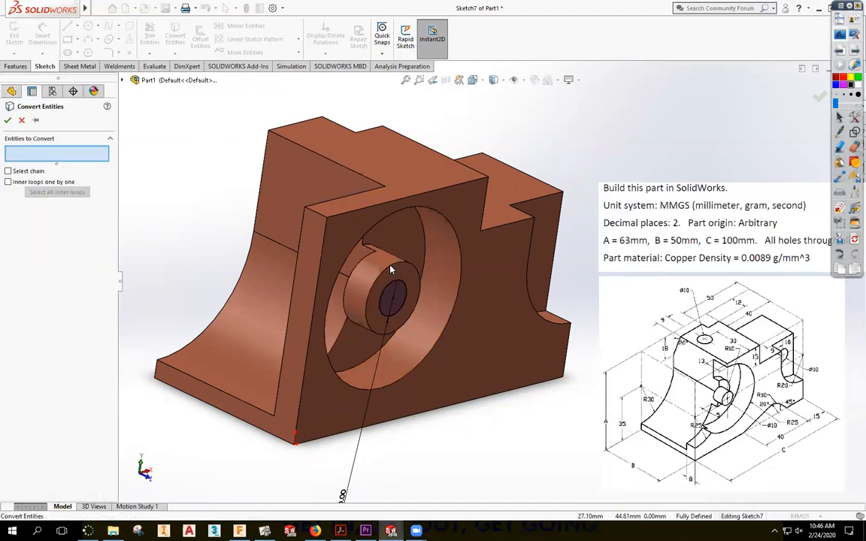
{"action": "left_click", "coordinate": [374, 272]}
{"action": "left_click", "coordinate": [8, 121]}
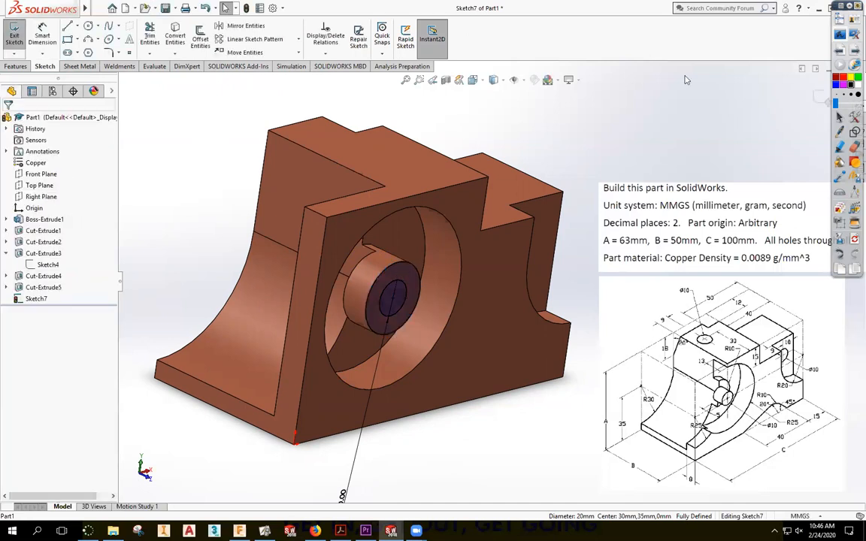
{"action": "left_click", "coordinate": [821, 101]}
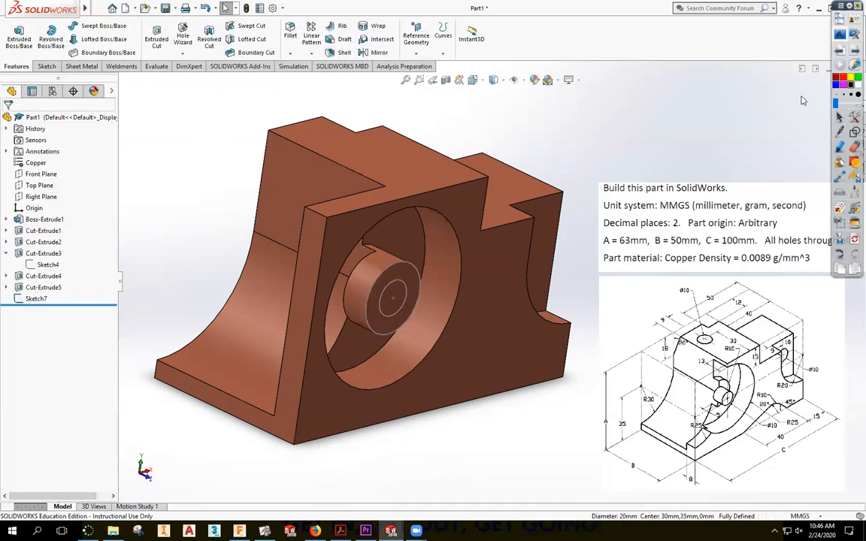
Start a cut-extrude from the two-circle sketch with the ring between the 20 mm and 10 mm circles as its contour
{"action": "middle_click_drag", "start_coordinate": [333, 286], "coordinate": [143, 197]}
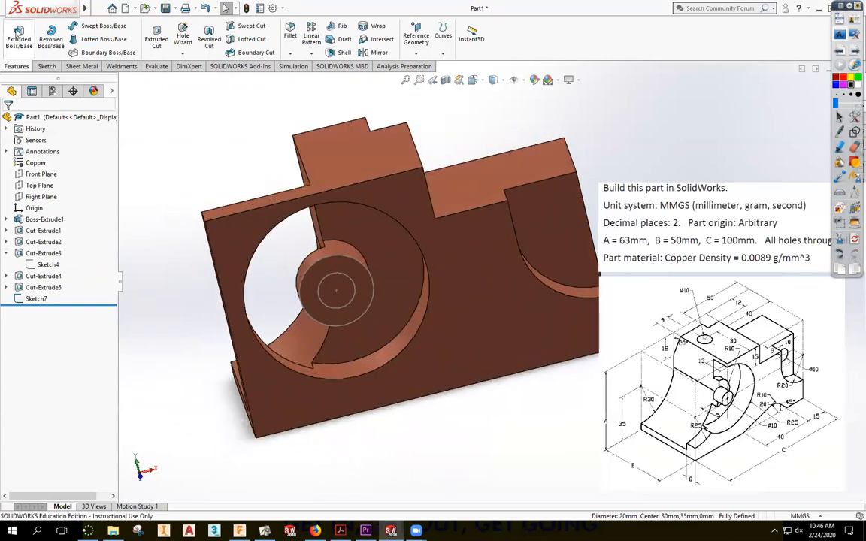
{"action": "left_click", "coordinate": [17, 34]}
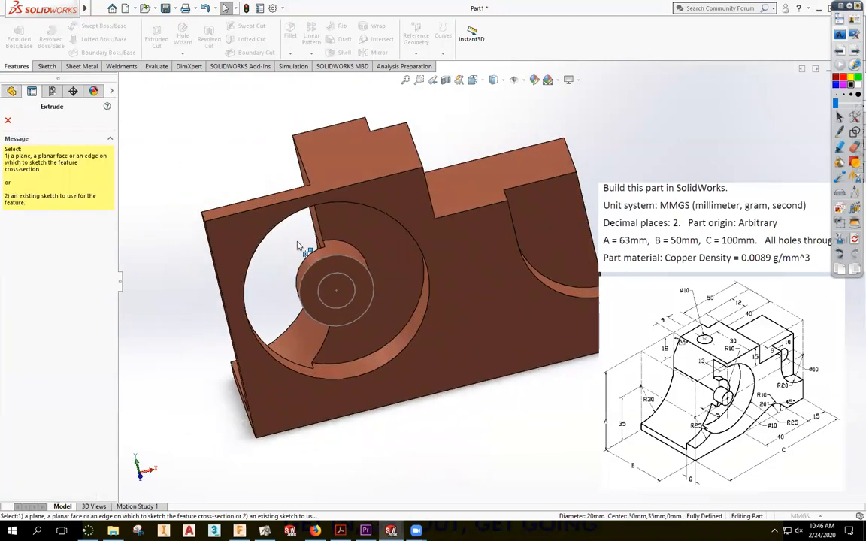
{"action": "left_click", "coordinate": [367, 275]}
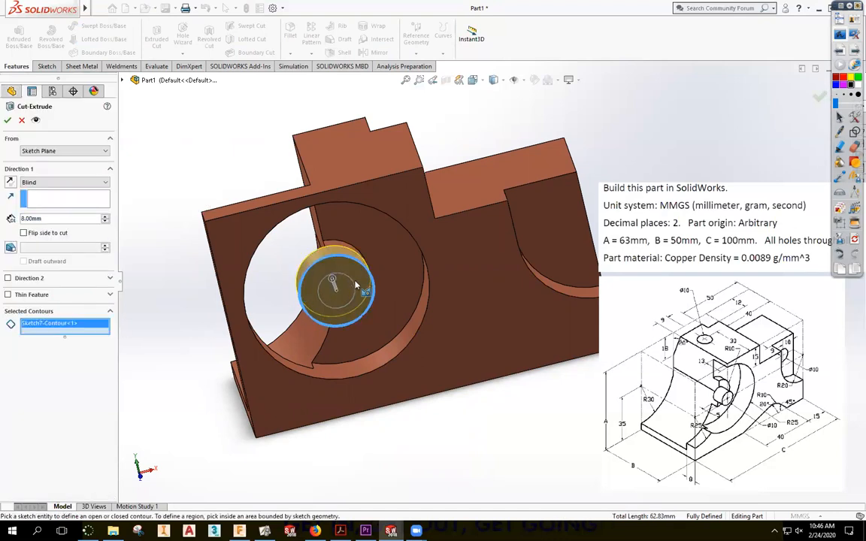
{"action": "left_click", "coordinate": [357, 261]}
{"action": "middle_click_drag", "start_coordinate": [359, 263], "coordinate": [135, 248]}
{"action": "middle_click_drag", "start_coordinate": [23, 80], "coordinate": [69, 216]}
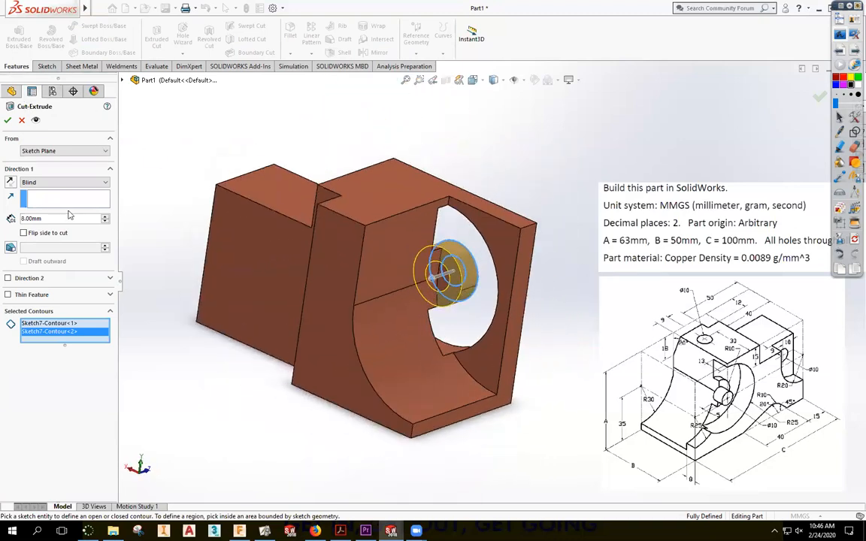
End the ring cut at a selected reference at the back of the boss instead of a blind depth, and complete it
{"action": "left_click", "coordinate": [71, 183]}
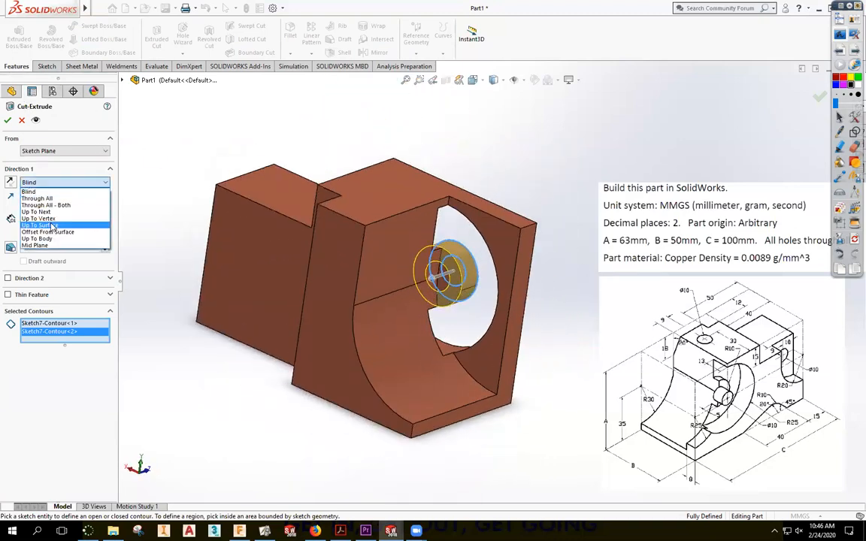
{"action": "left_click", "coordinate": [45, 219]}
{"action": "left_click", "coordinate": [453, 296]}
{"action": "middle_click_drag", "start_coordinate": [421, 286], "coordinate": [226, 195]}
{"action": "left_click", "coordinate": [7, 120]}
{"action": "middle_click_drag", "start_coordinate": [178, 174], "coordinate": [519, 156]}
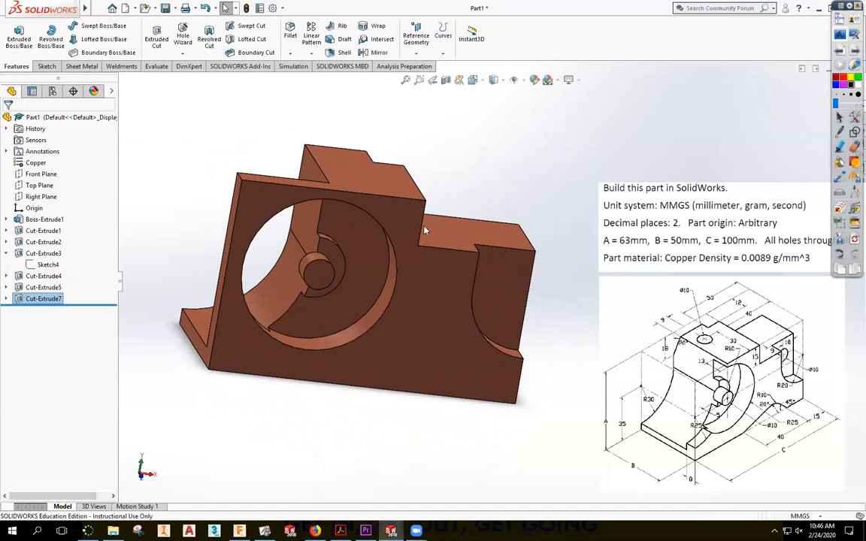
{"action": "middle_click_drag", "start_coordinate": [398, 383], "coordinate": [345, 286]}
Start a sketch on the bracket's front face and convert the short edge above the circular recess into sketch geometry
{"action": "left_click", "coordinate": [27, 40]}
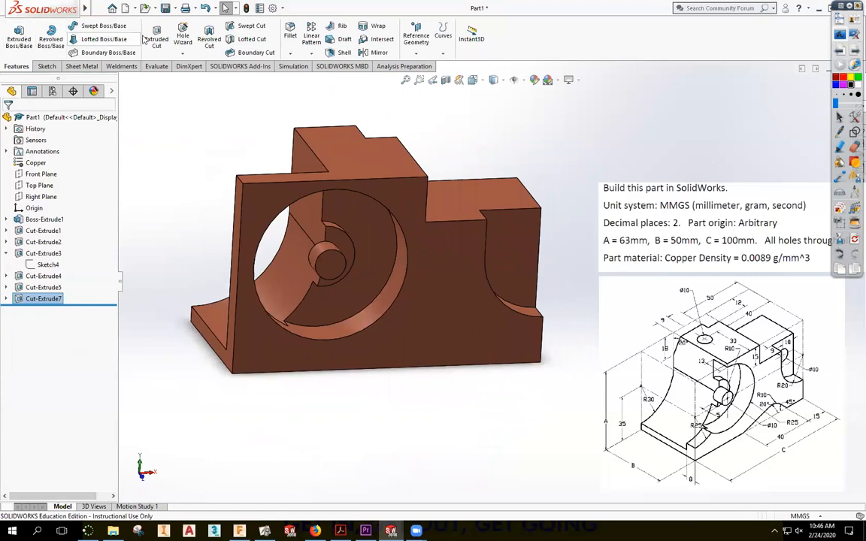
{"action": "left_click", "coordinate": [284, 201]}
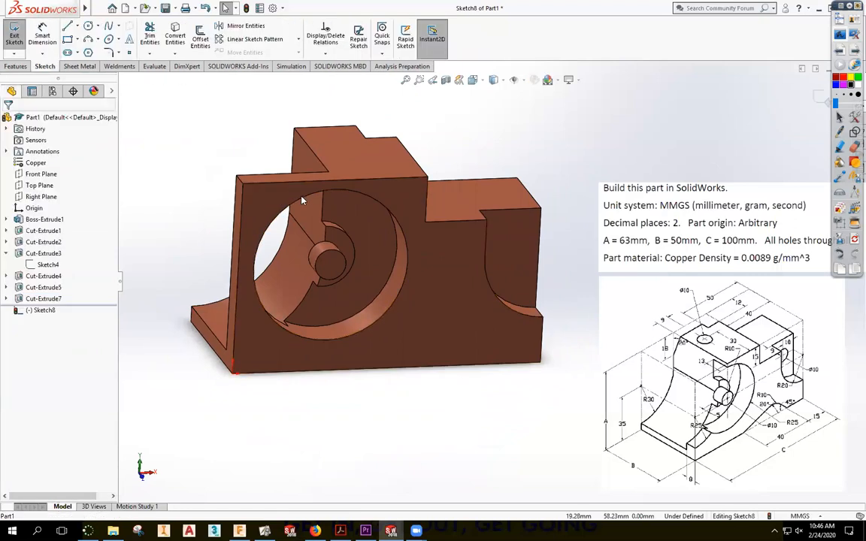
{"action": "middle_click_drag", "start_coordinate": [303, 200], "coordinate": [399, 173]}
{"action": "left_click", "coordinate": [175, 36]}
{"action": "scroll", "coordinate": [452, 194], "scroll_direction": "down", "scroll_amount": 4}
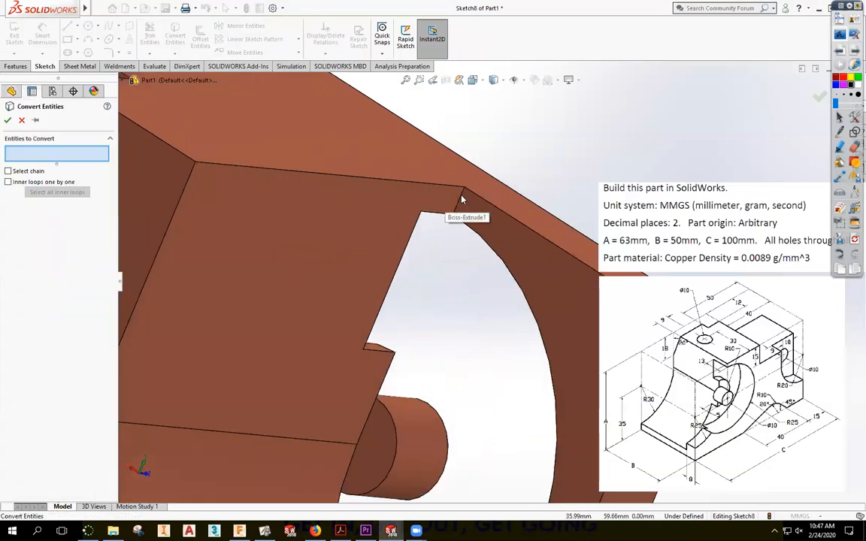
{"action": "left_click", "coordinate": [462, 200]}
{"action": "left_click", "coordinate": [8, 120]}
{"action": "mouse_move", "coordinate": [452, 188]}
{"action": "middle_mouse_down"}
{"action": "mouse_move", "coordinate": [518, 201]}
{"action": "mouse_move", "coordinate": [511, 208]}
{"action": "mouse_move", "coordinate": [444, 188]}
{"action": "mouse_move", "coordinate": [344, 218]}
{"action": "mouse_move", "coordinate": [314, 350]}
{"action": "mouse_move", "coordinate": [237, 367]}
{"action": "mouse_move", "coordinate": [226, 354]}
{"action": "middle_mouse_up"}
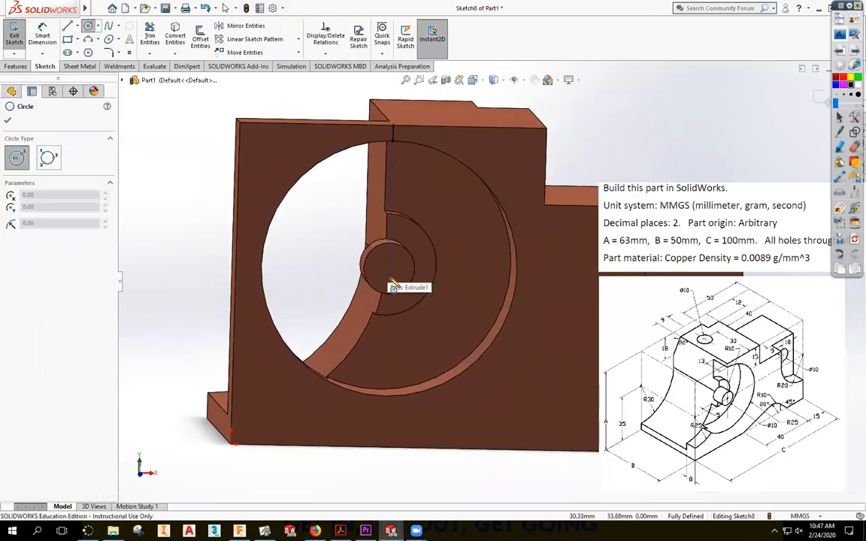
Draw a circle about 32 mm in diameter centred on the front face's outer vertical edge beside the recess
{"action": "middle_click_drag", "start_coordinate": [390, 258], "coordinate": [342, 224]}
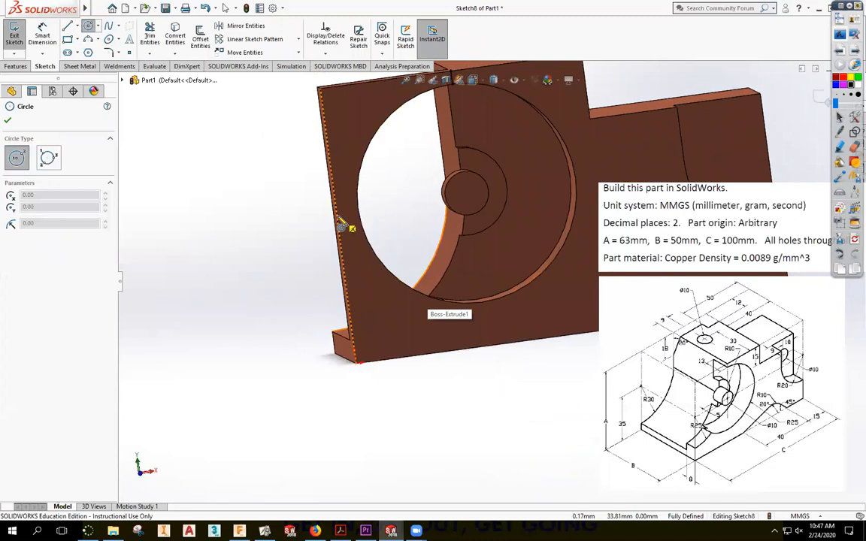
{"action": "left_click", "coordinate": [340, 239]}
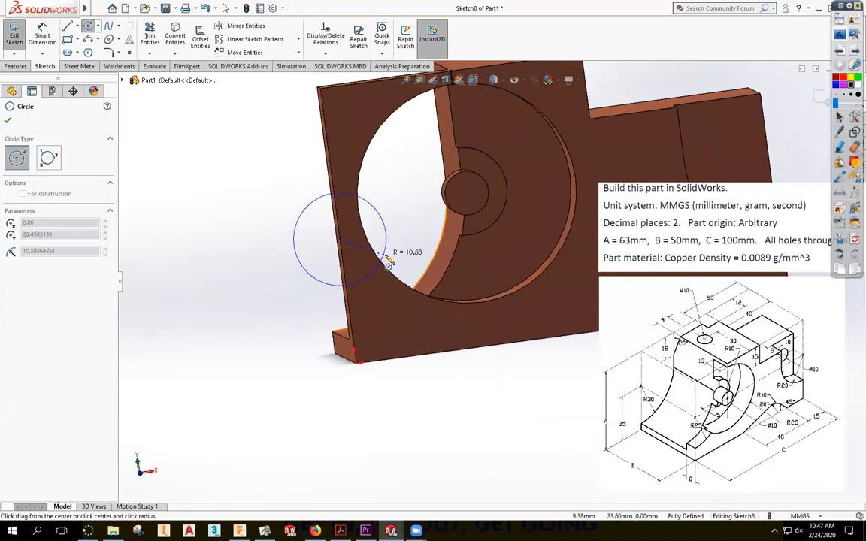
{"action": "left_click", "coordinate": [411, 239]}
{"action": "key", "text": "Escape"}
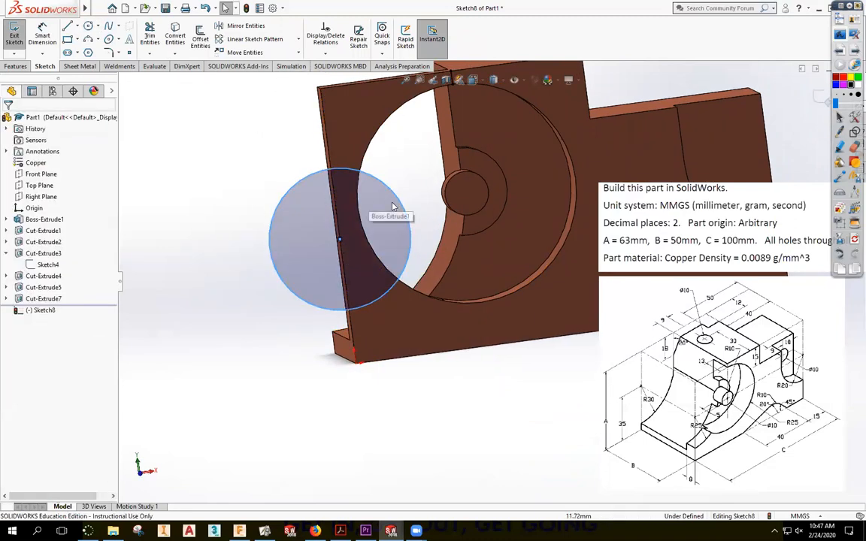
Make the new circle concentric with the curved arc edge seen inside the circular recess
{"action": "left_click", "coordinate": [409, 227]}
{"action": "left_click", "coordinate": [454, 258], "text": "ctrl"}
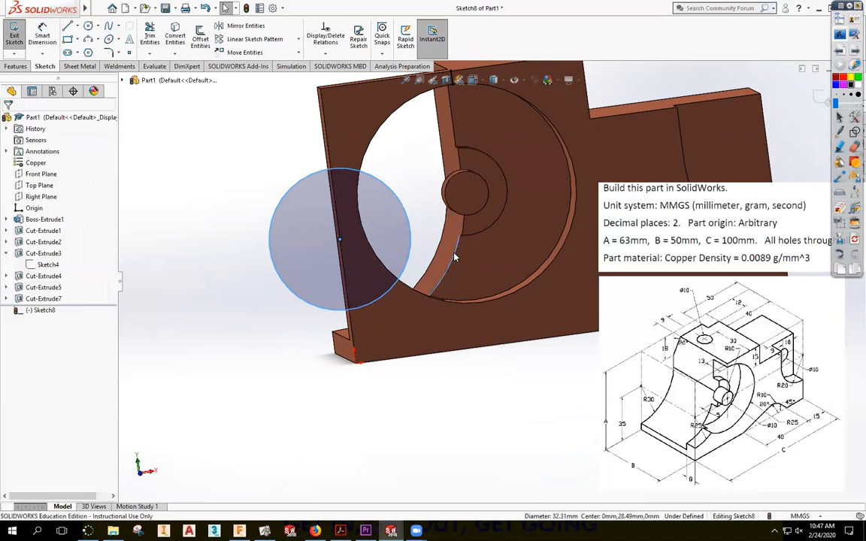
{"action": "left_click", "coordinate": [15, 312]}
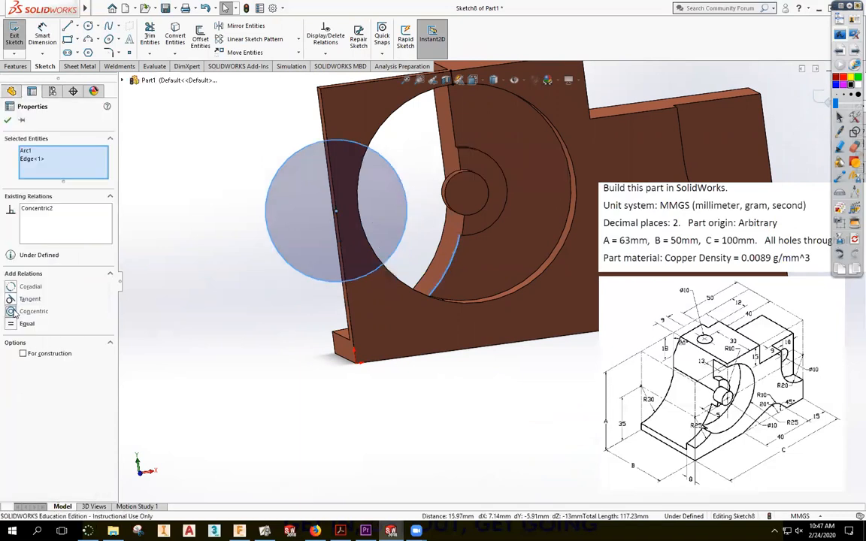
{"action": "left_click", "coordinate": [211, 365]}
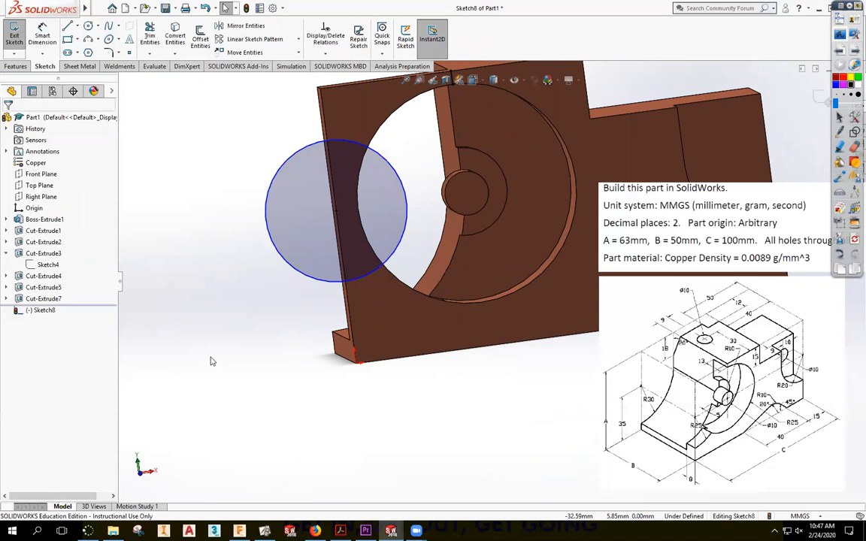
Dimension the circle's diameter at 50 mm
{"action": "key", "text": "d"}
{"action": "left_click", "coordinate": [361, 279]}
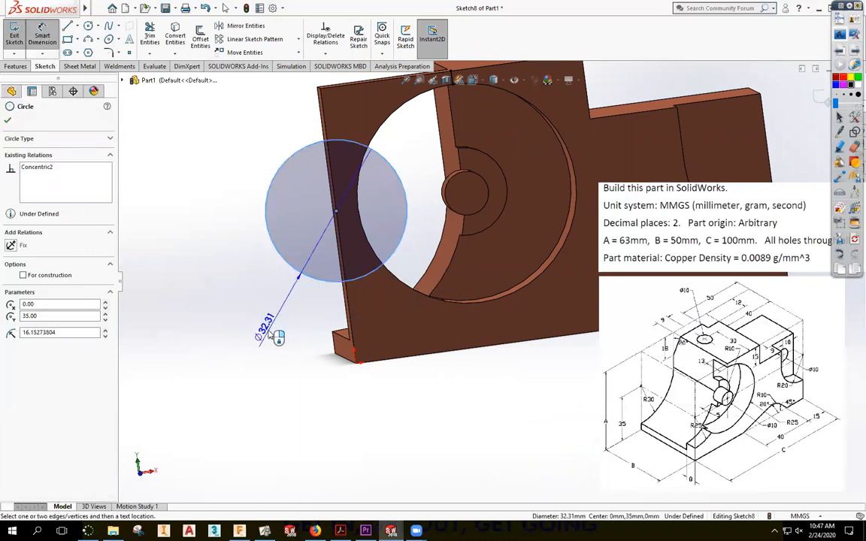
{"action": "left_click", "coordinate": [271, 337]}
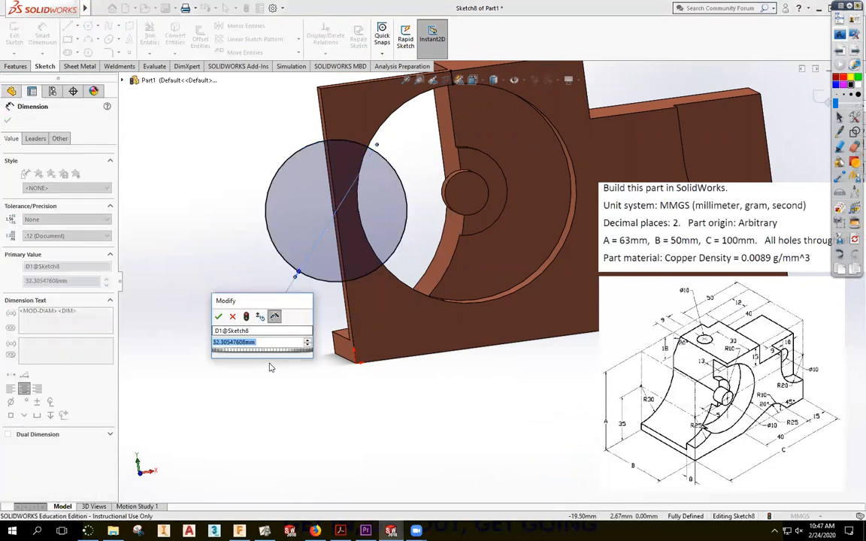
{"action": "type", "text": "50"}
{"action": "key", "text": "Return"}
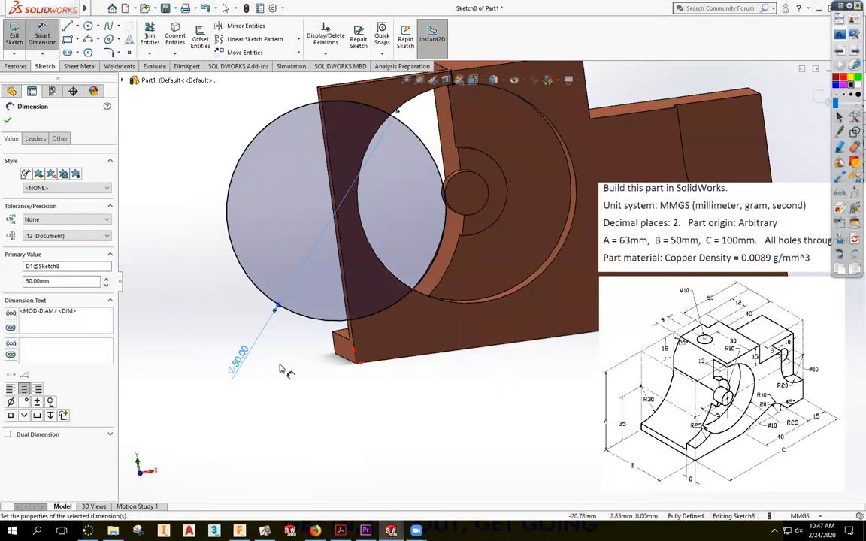
{"action": "key", "text": "Escape"}
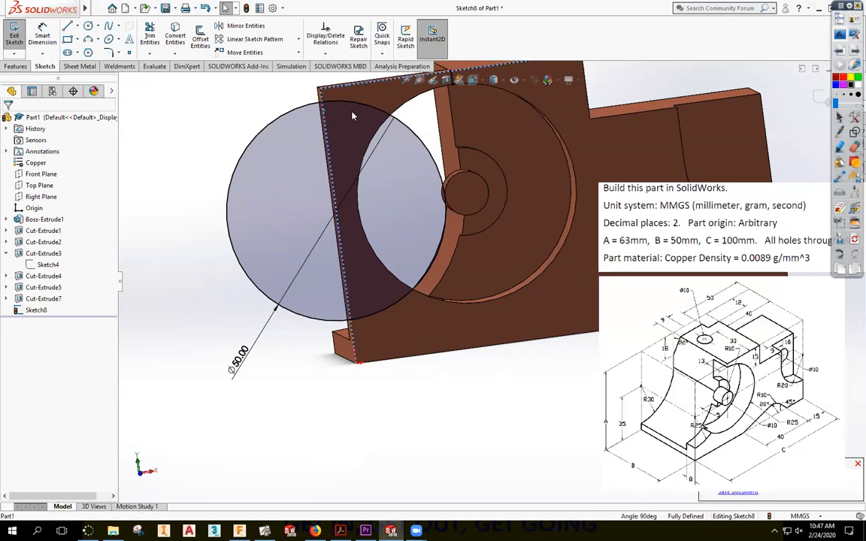
Convert the front face's outer edges and circular pocket edge into the sketch, trimming them and the 50 mm circle to the upper corner region
{"action": "left_click", "coordinate": [367, 97]}
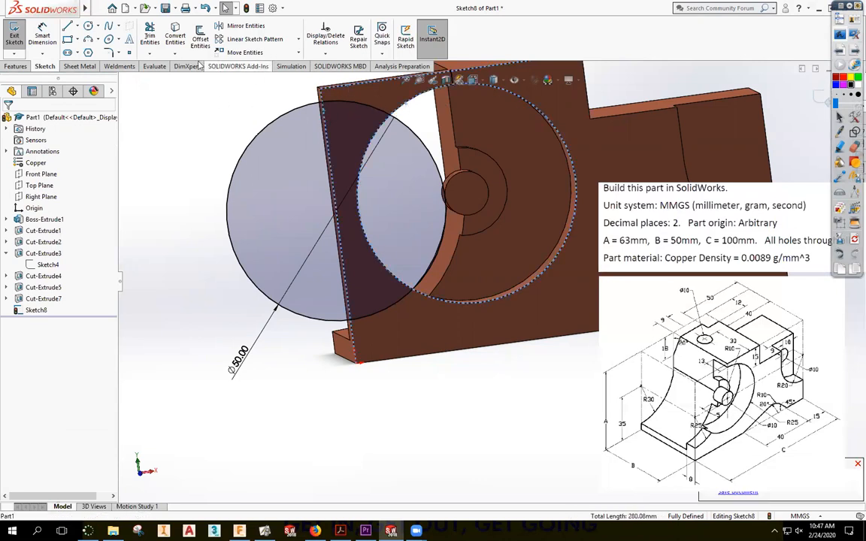
{"action": "left_click", "coordinate": [178, 41]}
{"action": "left_click", "coordinate": [149, 36]}
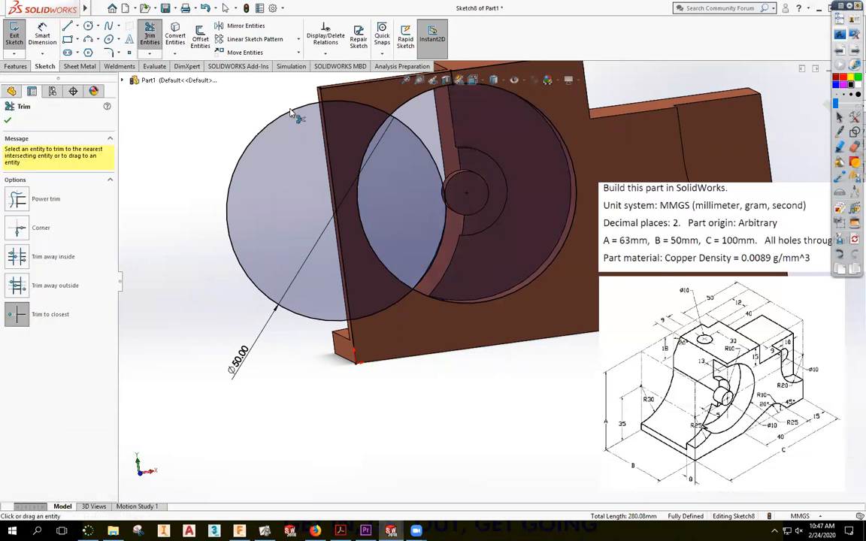
{"action": "left_click_drag", "start_coordinate": [270, 109], "coordinate": [293, 116]}
{"action": "left_click", "coordinate": [367, 110]}
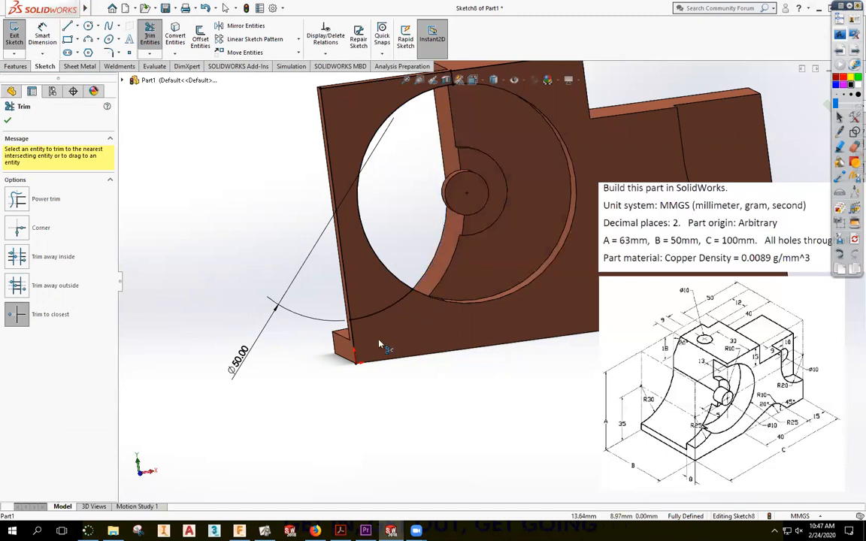
{"action": "middle_click_drag", "start_coordinate": [442, 97], "coordinate": [445, 150]}
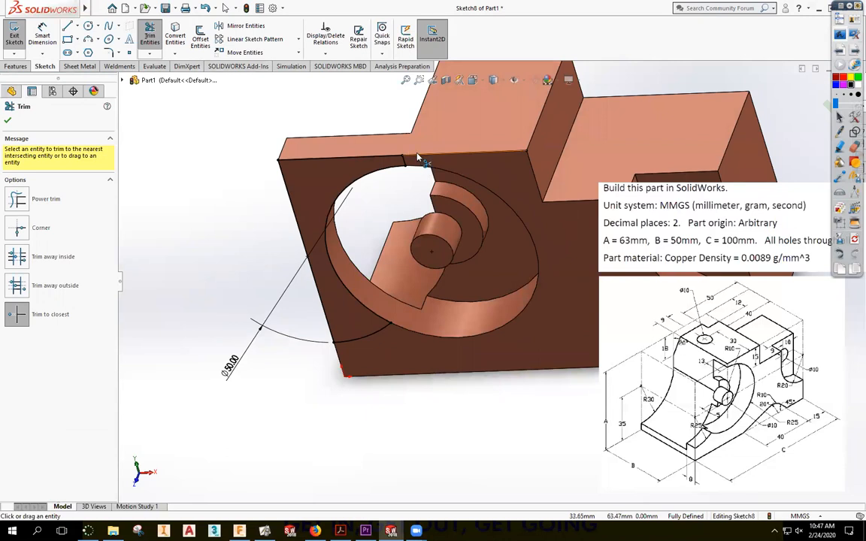
{"action": "left_click", "coordinate": [418, 154]}
{"action": "middle_click_drag", "start_coordinate": [630, 122], "coordinate": [779, 100]}
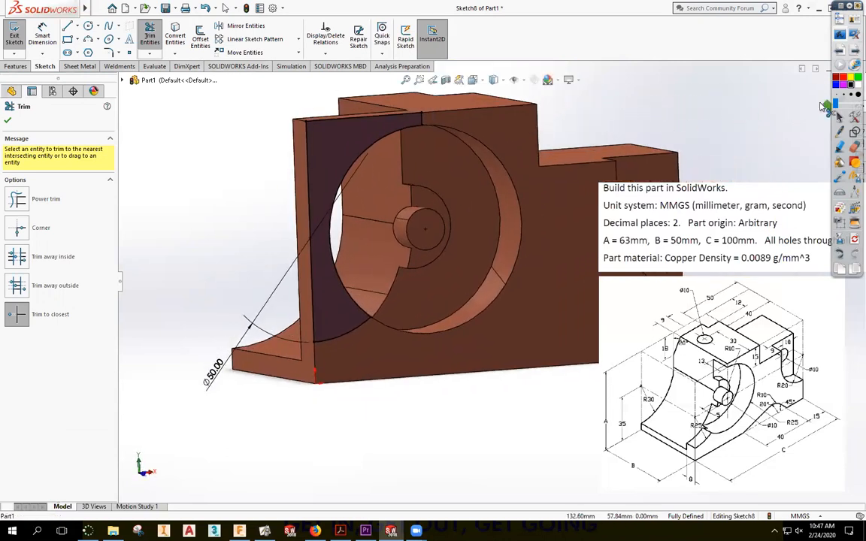
{"action": "key", "text": "Escape"}
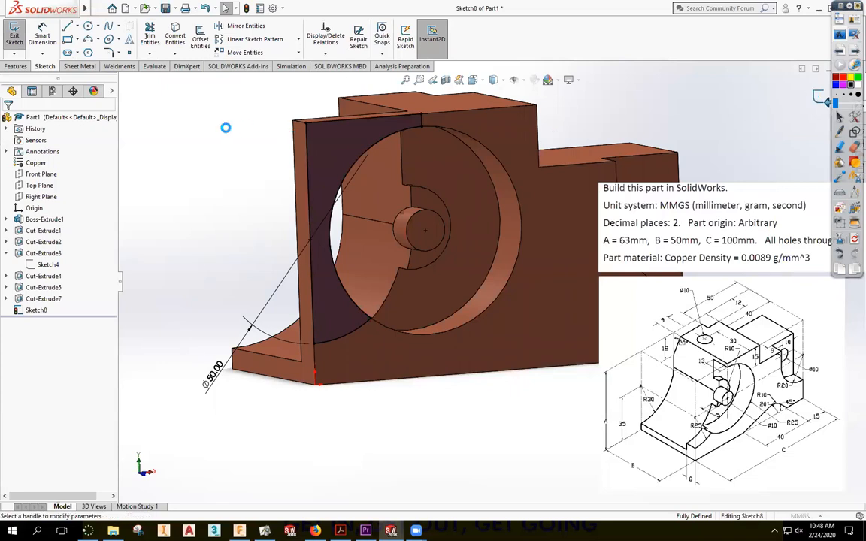
Cut-extrude the trimmed corner profile Through All to remove the thin plate's upper corner
{"action": "key", "text": "e"}
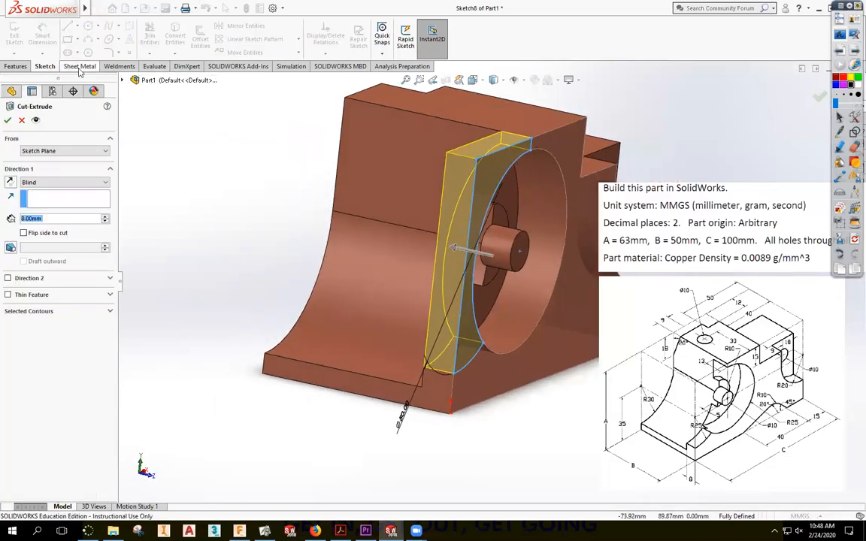
{"action": "left_click", "coordinate": [42, 183]}
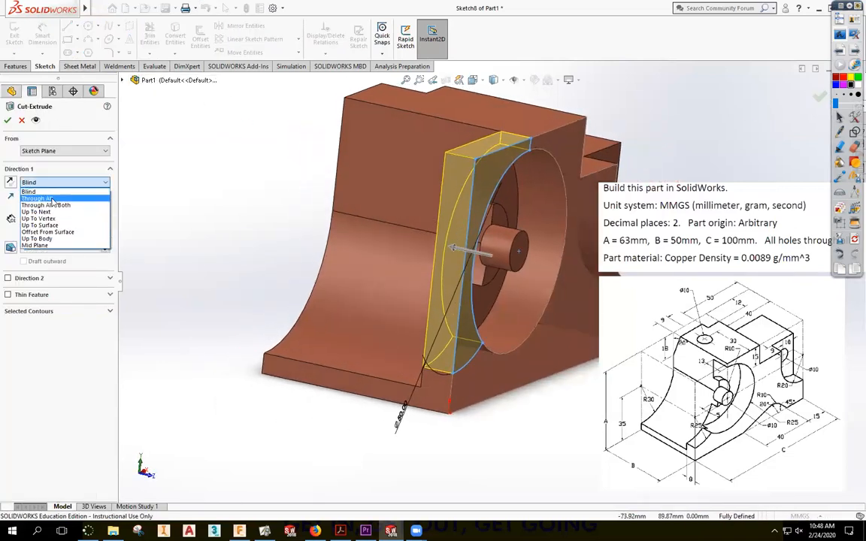
{"action": "left_click", "coordinate": [46, 198]}
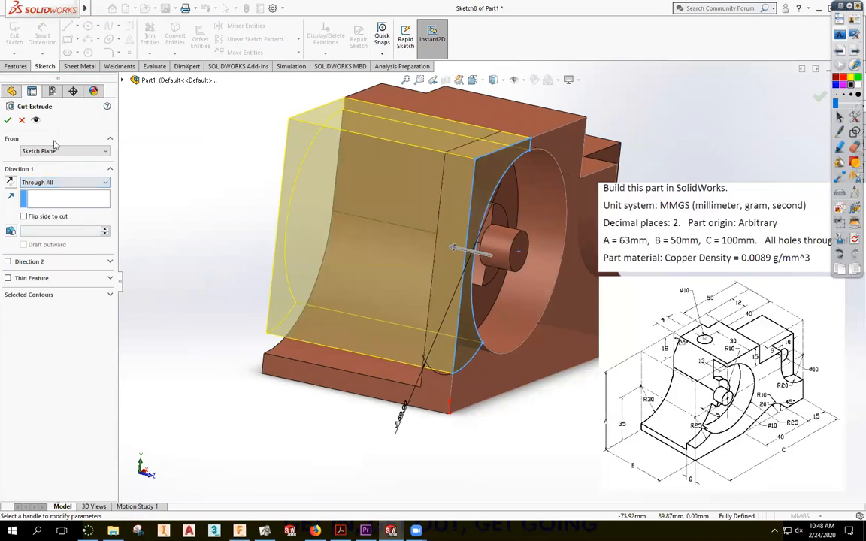
{"action": "left_click", "coordinate": [7, 121]}
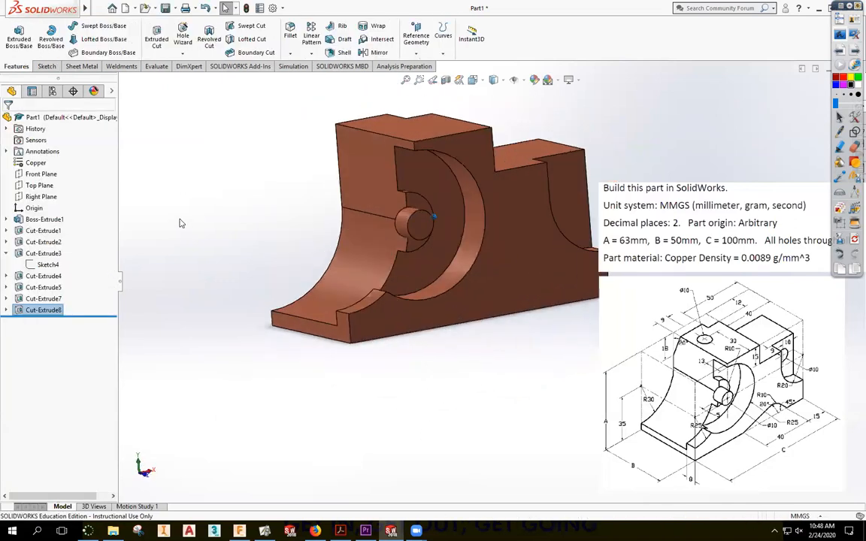
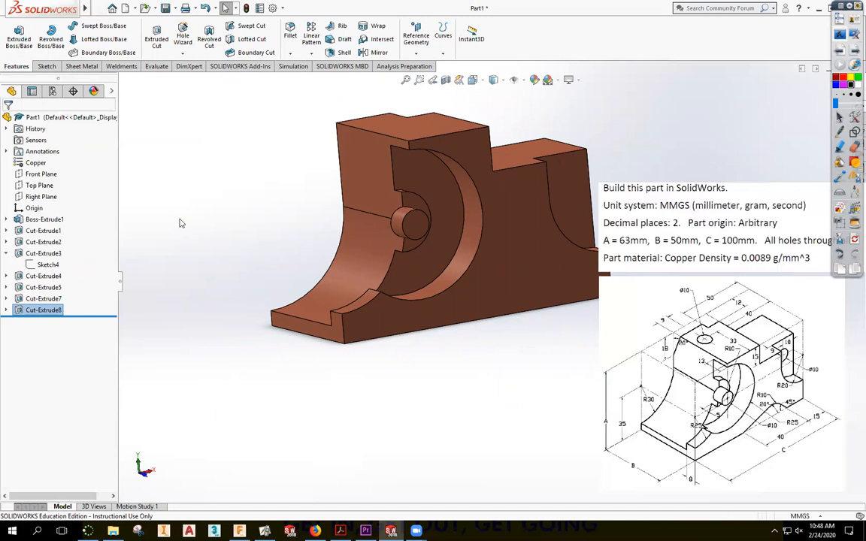
{"action": "middle_click_drag", "start_coordinate": [187, 222], "coordinate": [456, 293]}
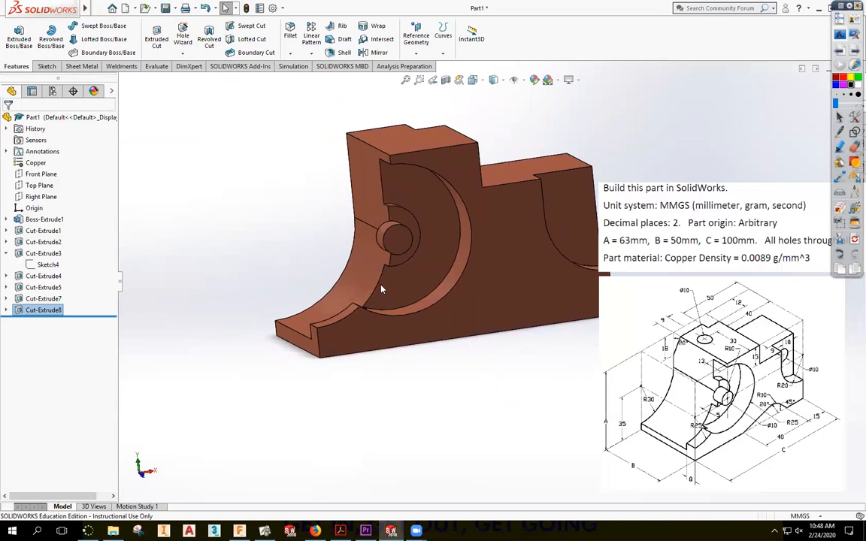
{"action": "middle_click_drag", "start_coordinate": [275, 205], "coordinate": [227, 233]}
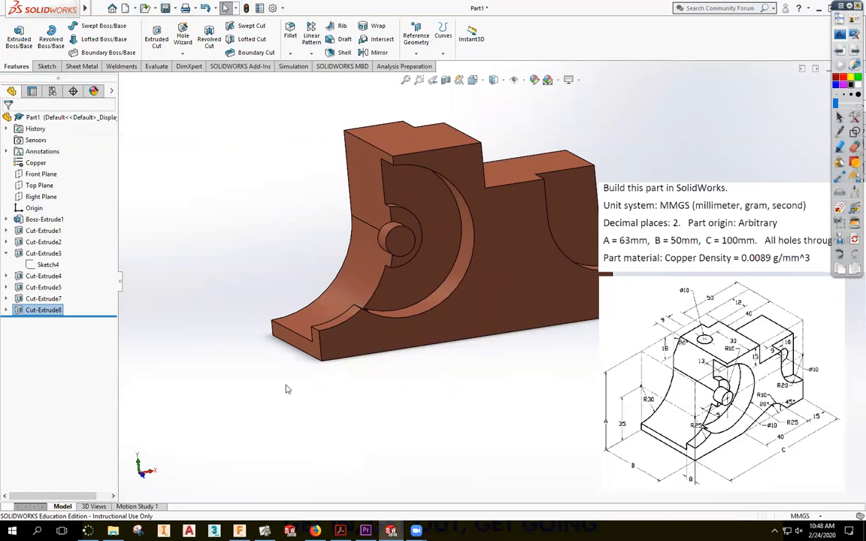
Delete the Cut-Extrude8 feature but keep its sketch
{"action": "left_click", "coordinate": [43, 310]}
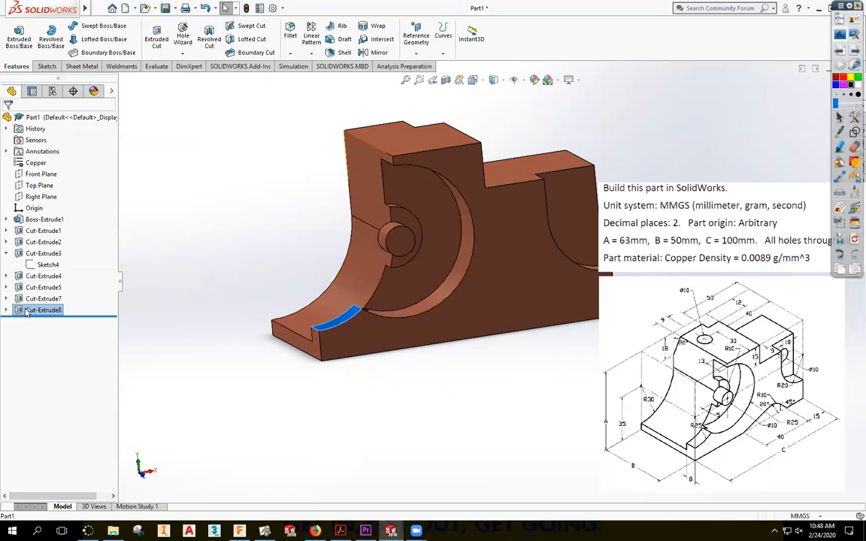
{"action": "key", "text": "Delete"}
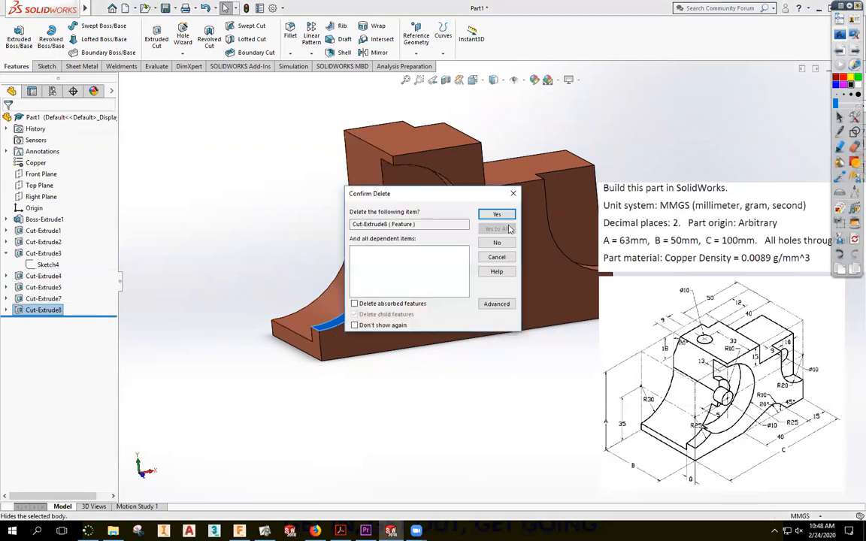
{"action": "left_click", "coordinate": [496, 214]}
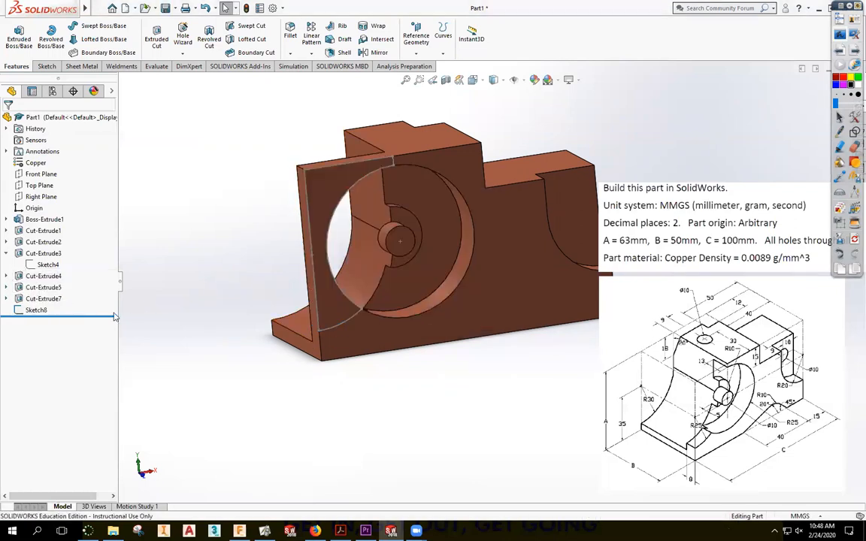
Delete Cut-Extrude5 with its dependent Cut-Extrude7 and Sketch8, and remove the leftover Sketch6
{"action": "left_click", "coordinate": [42, 276]}
{"action": "left_click", "coordinate": [43, 287]}
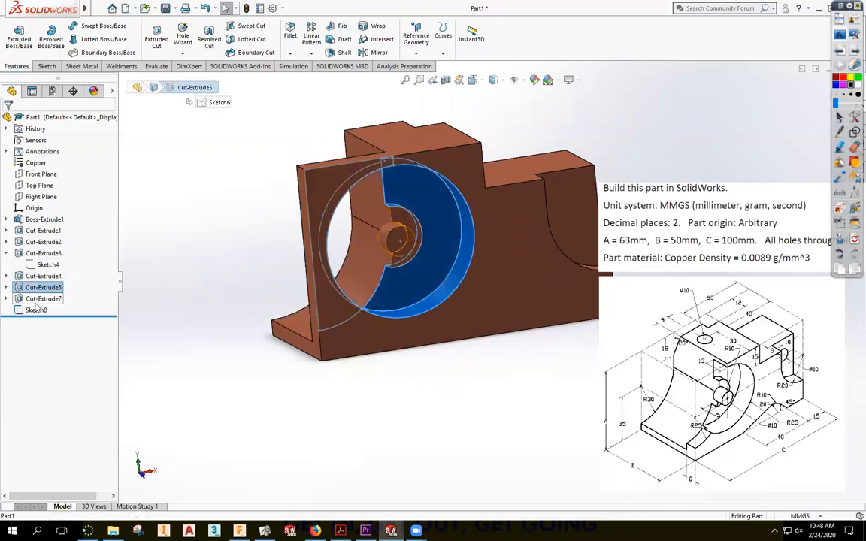
{"action": "left_click", "coordinate": [43, 298], "text": "ctrl"}
{"action": "key", "text": "Delete"}
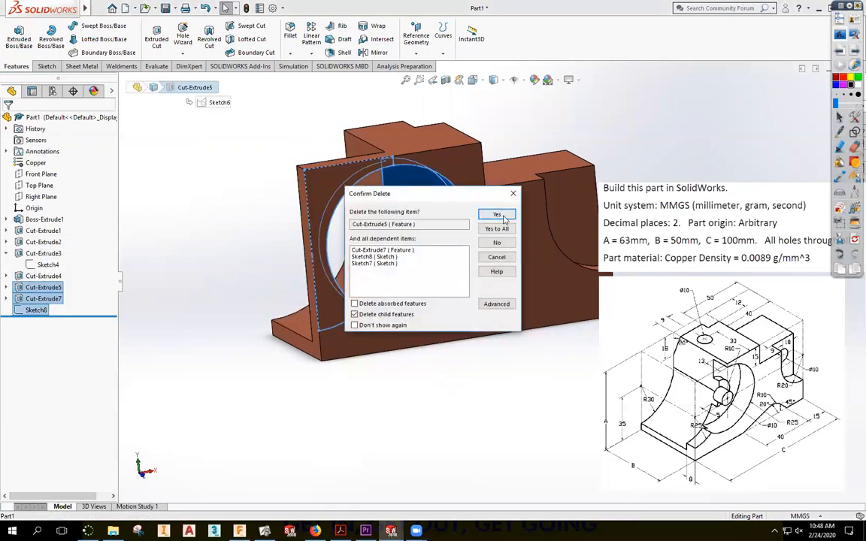
{"action": "left_click", "coordinate": [496, 215]}
{"action": "left_click", "coordinate": [35, 288]}
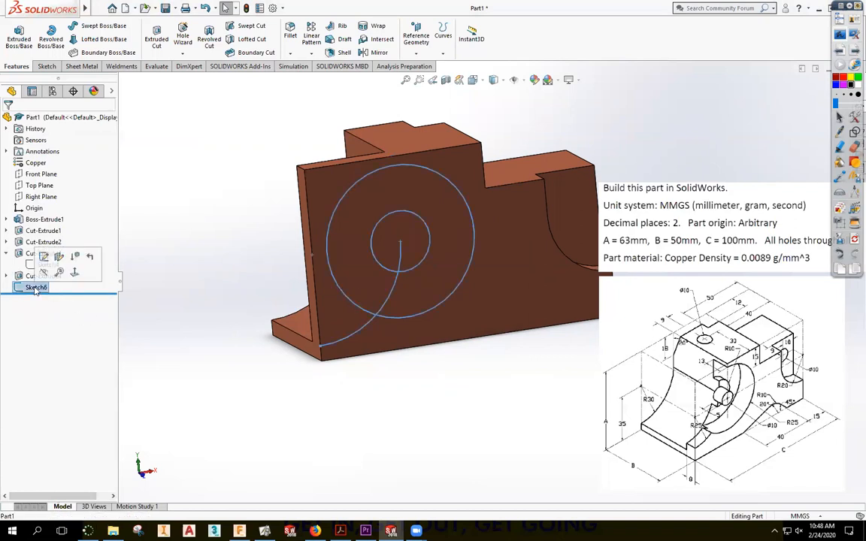
{"action": "key", "text": "Delete"}
{"action": "key", "text": "Return"}
Start a boss-extrude sketch on the thin plate's back face and draw a circle of about 21 mm radius centred on its outer edge, 35 mm up
{"action": "mouse_move", "coordinate": [433, 232]}
{"action": "middle_mouse_down"}
{"action": "mouse_move", "coordinate": [406, 233]}
{"action": "mouse_move", "coordinate": [452, 234]}
{"action": "middle_mouse_up"}
{"action": "left_click", "coordinate": [18, 34]}
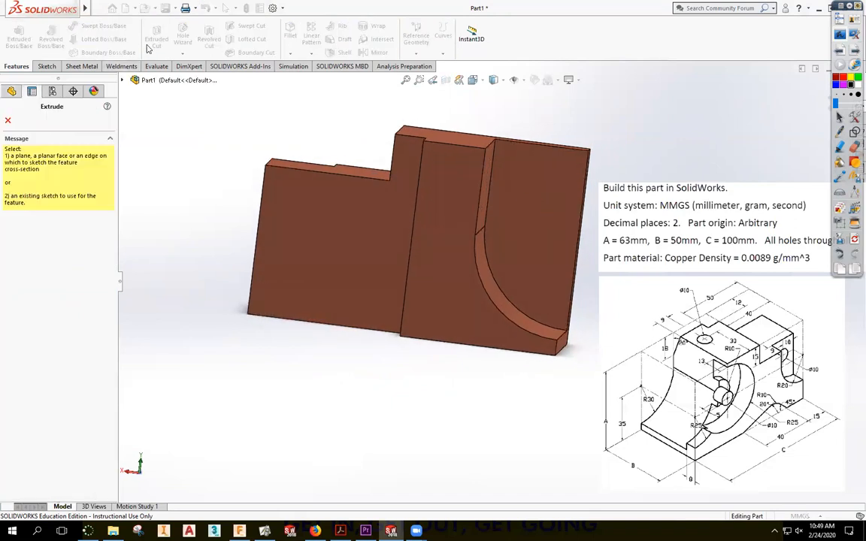
{"action": "left_click", "coordinate": [557, 207]}
{"action": "mouse_move", "coordinate": [556, 207]}
{"action": "middle_mouse_down"}
{"action": "mouse_move", "coordinate": [464, 193]}
{"action": "mouse_move", "coordinate": [545, 195]}
{"action": "middle_mouse_up"}
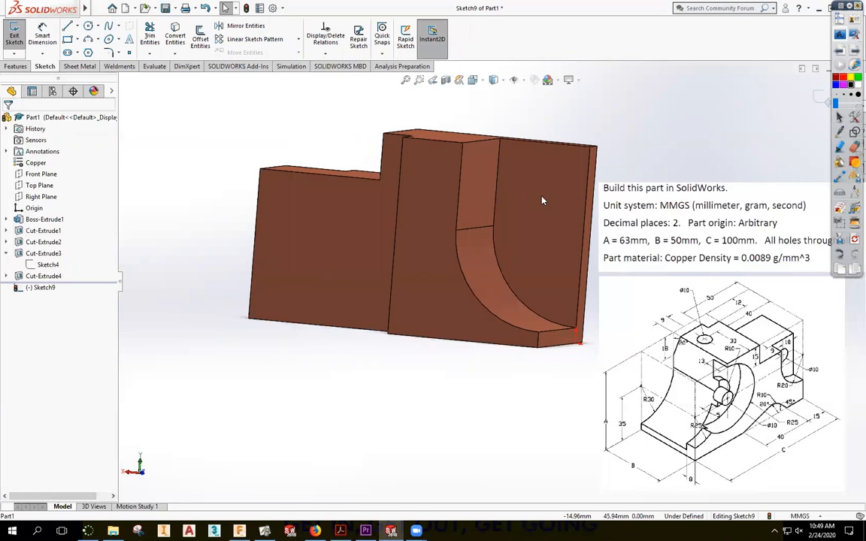
{"action": "left_click", "coordinate": [559, 268]}
{"action": "left_click", "coordinate": [89, 26]}
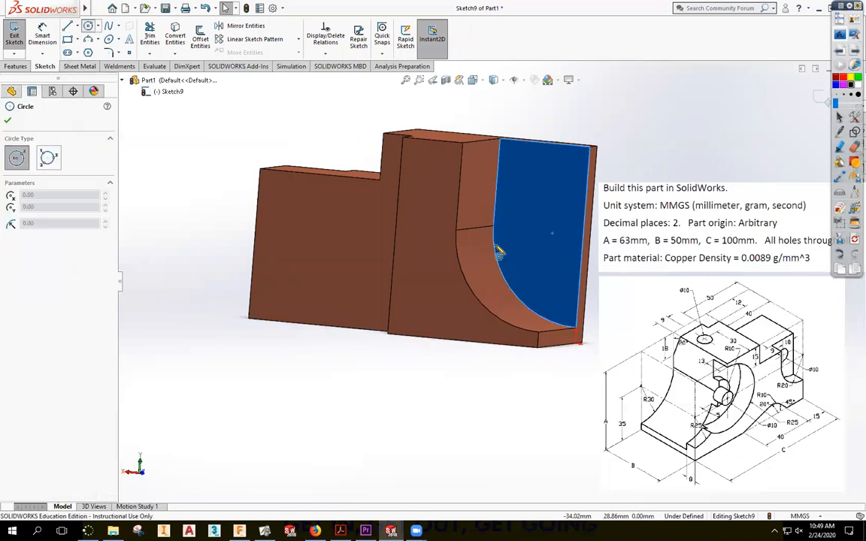
{"action": "left_click", "coordinate": [583, 235]}
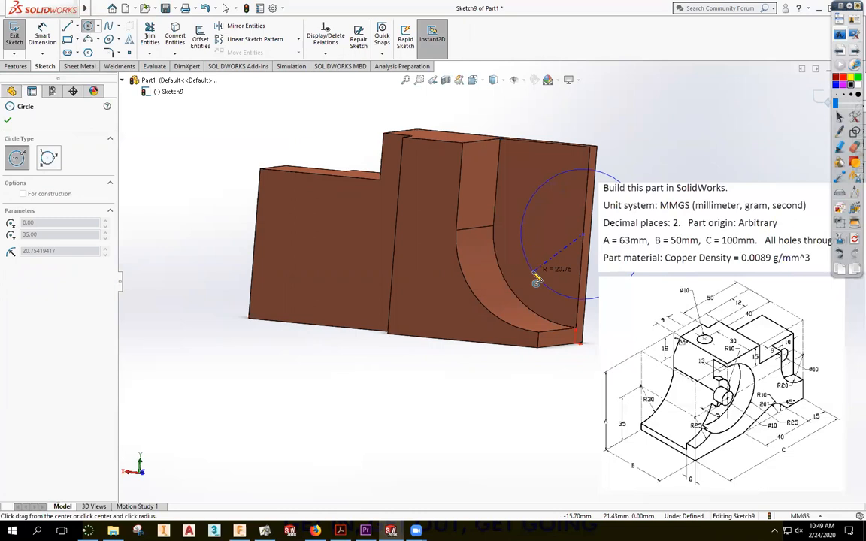
{"action": "left_click", "coordinate": [530, 267]}
{"action": "middle_click_drag", "start_coordinate": [540, 263], "coordinate": [498, 228]}
{"action": "key", "text": "Escape"}
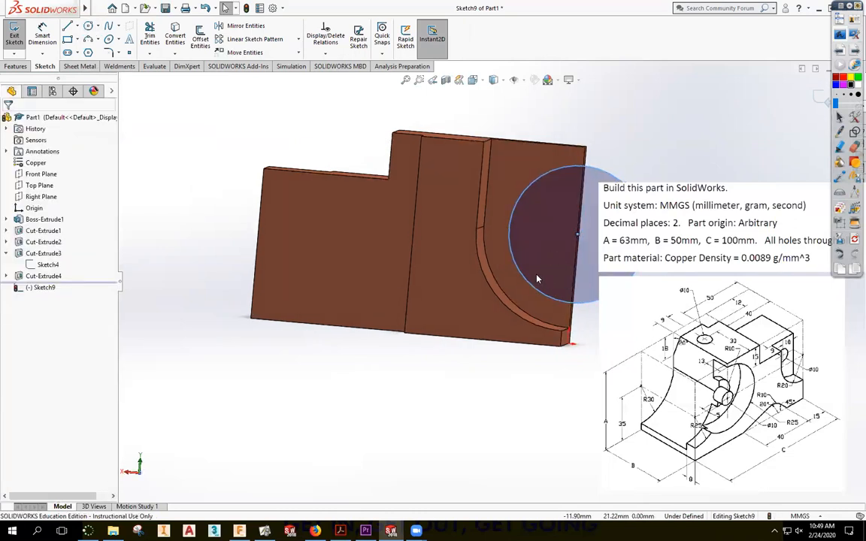
{"action": "key", "text": "l"}
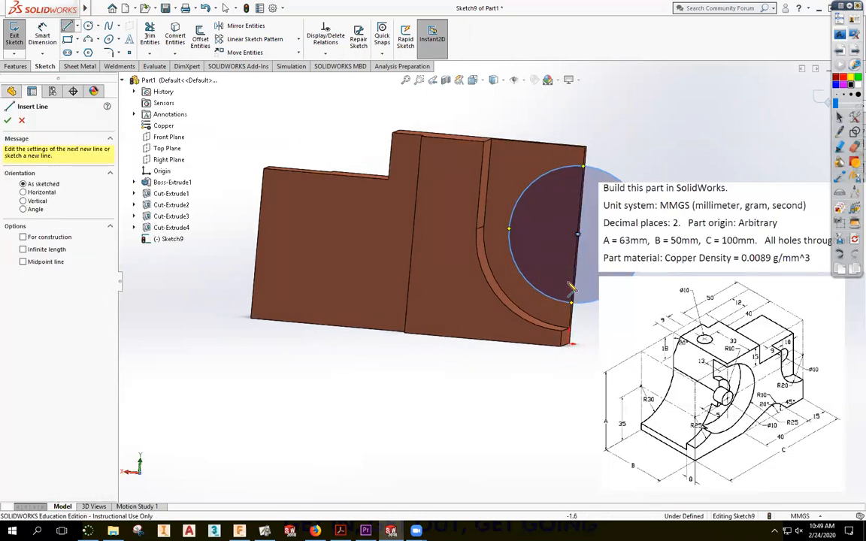
{"action": "key", "text": "Escape"}
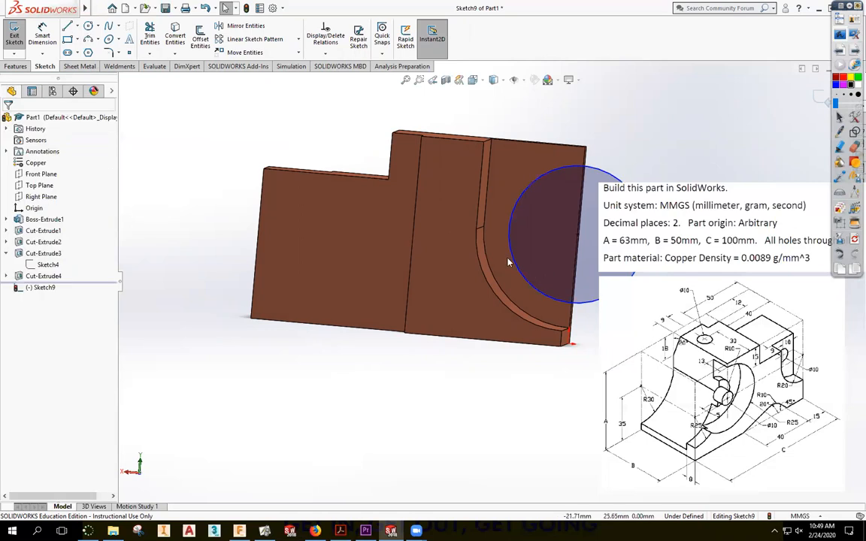
{"action": "key", "text": "l"}
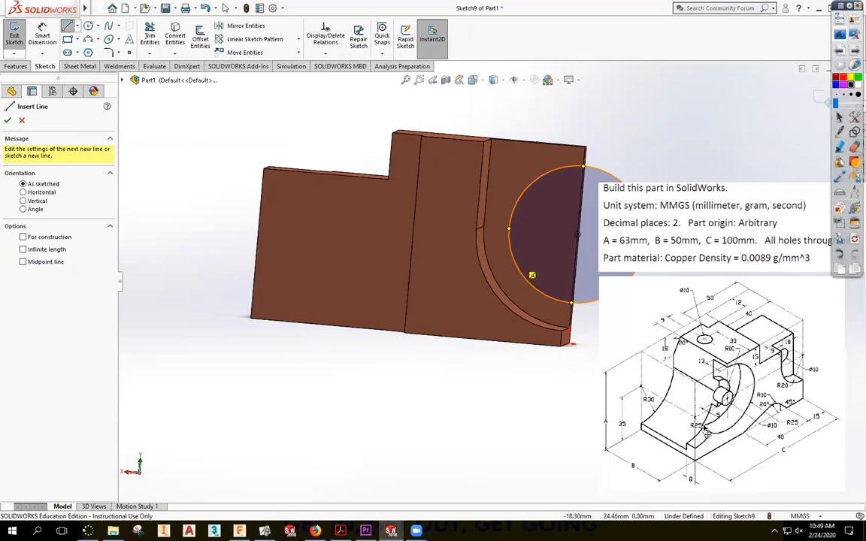
{"action": "key", "text": "Escape"}
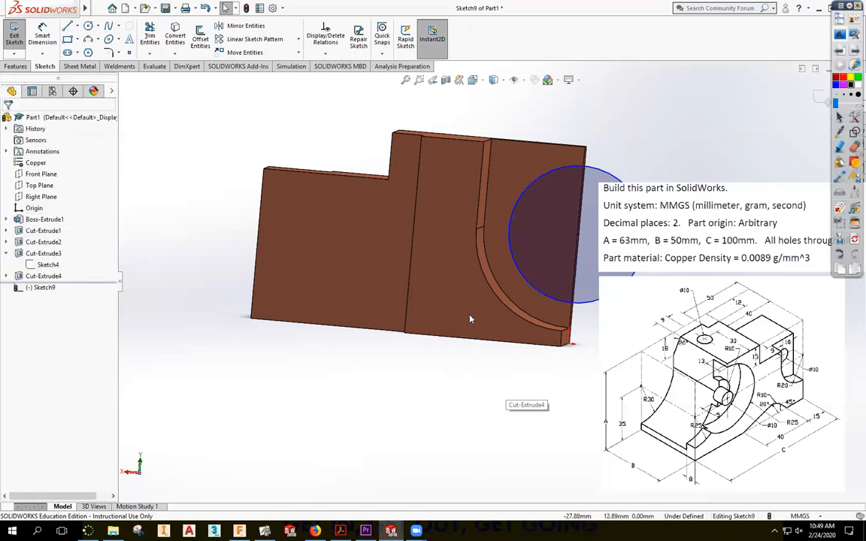
Draw a vertical line about 28 mm long from the circle's inner quadrant point up to the plate's upper edge
{"action": "key", "text": "l"}
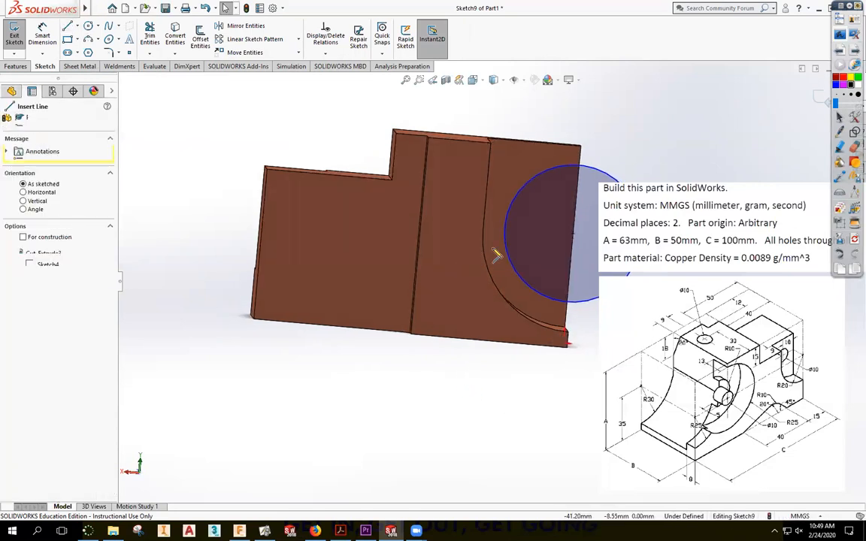
{"action": "left_click", "coordinate": [504, 228]}
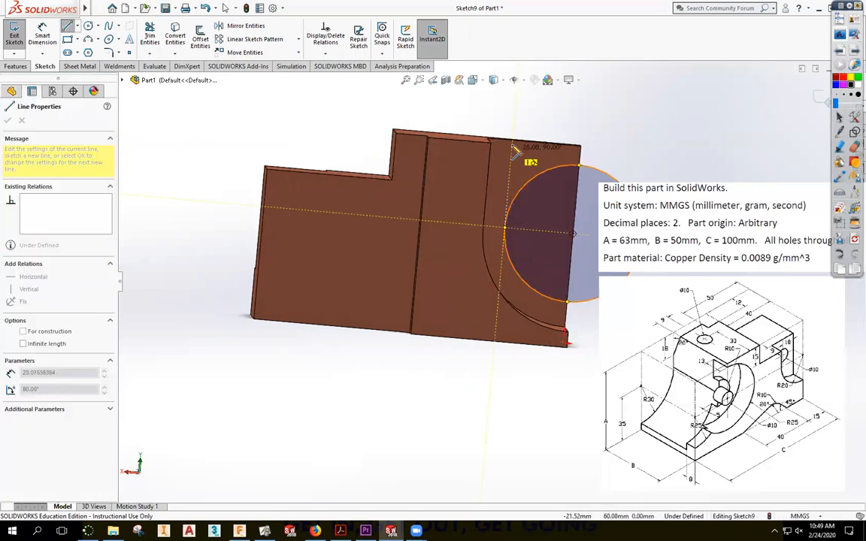
{"action": "left_click", "coordinate": [512, 143]}
{"action": "key", "text": "Escape"}
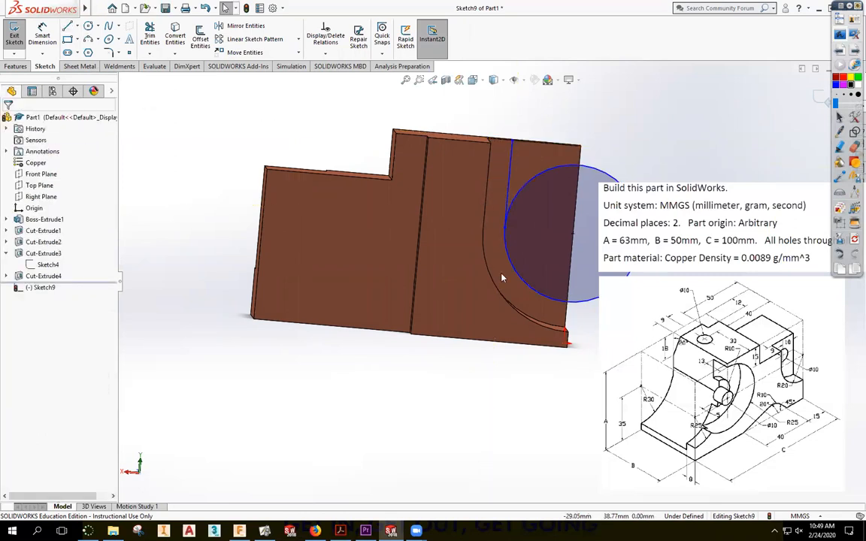
Trim the circle to the lower quarter arc between the vertical line and the plate's outer edge
{"action": "middle_click_drag", "start_coordinate": [502, 365], "coordinate": [484, 356]}
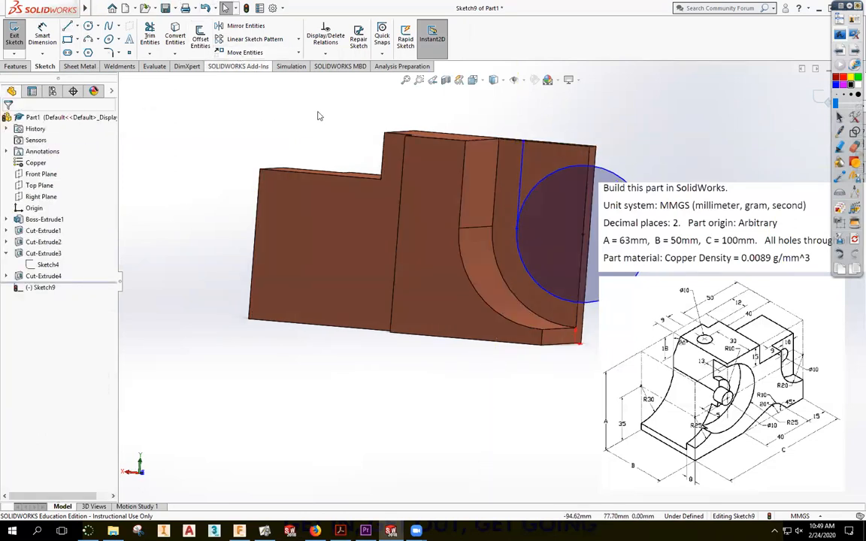
{"action": "key", "text": "ctrl+8"}
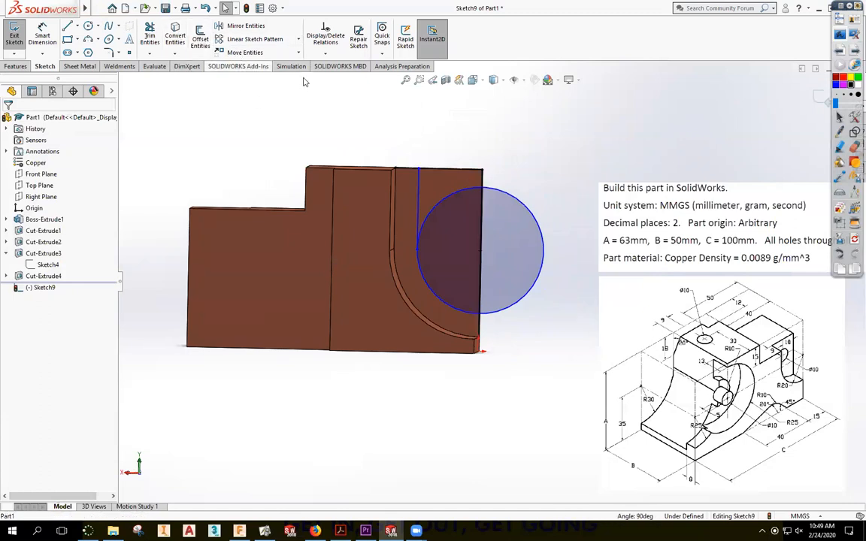
{"action": "left_click", "coordinate": [150, 35]}
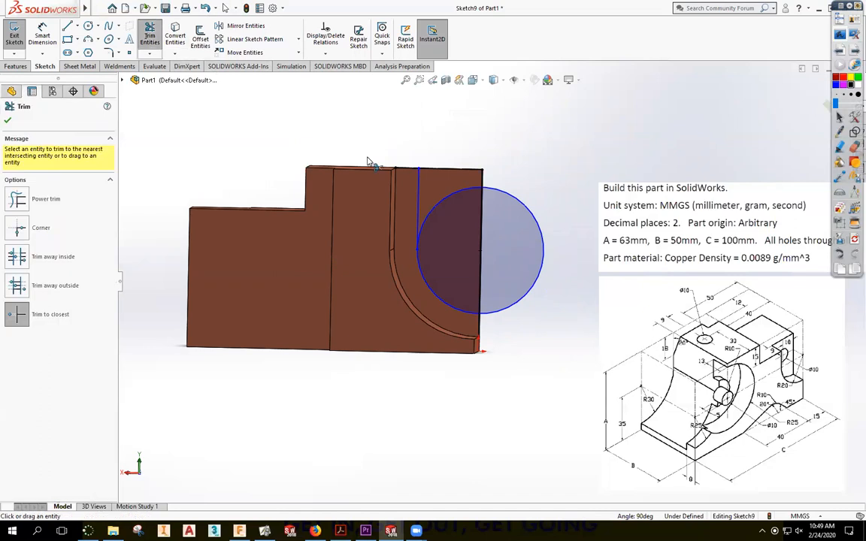
{"action": "left_click", "coordinate": [480, 187]}
{"action": "left_click", "coordinate": [517, 198]}
{"action": "key", "text": "Escape"}
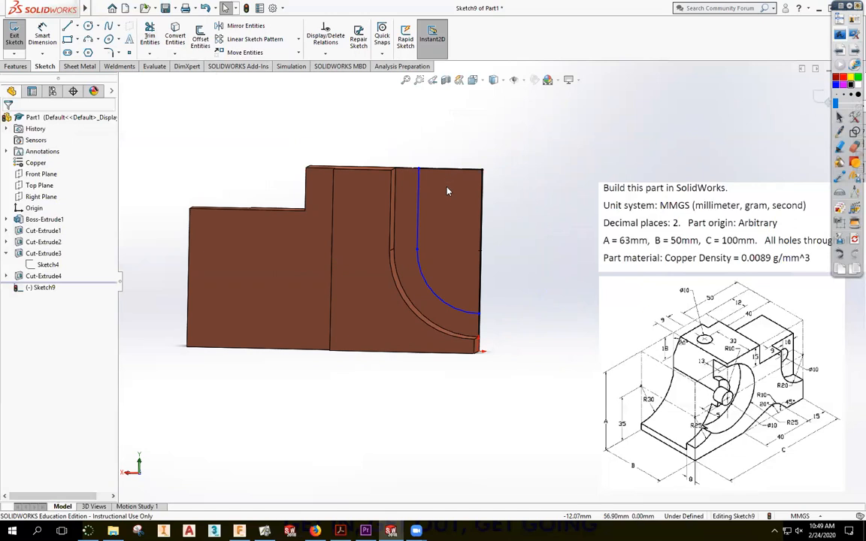
Set the radius of the lower quarter arc to 25 mm
{"action": "left_click", "coordinate": [42, 36]}
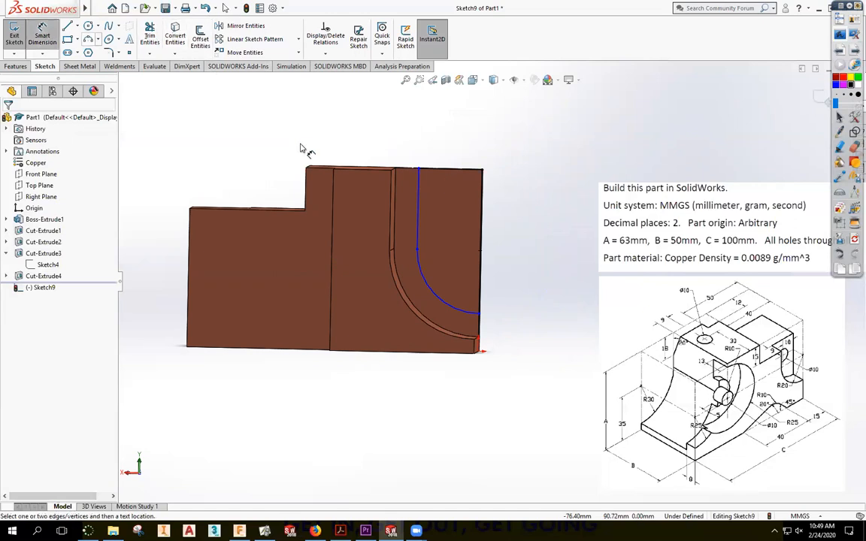
{"action": "left_click", "coordinate": [446, 307]}
{"action": "left_click", "coordinate": [511, 289]}
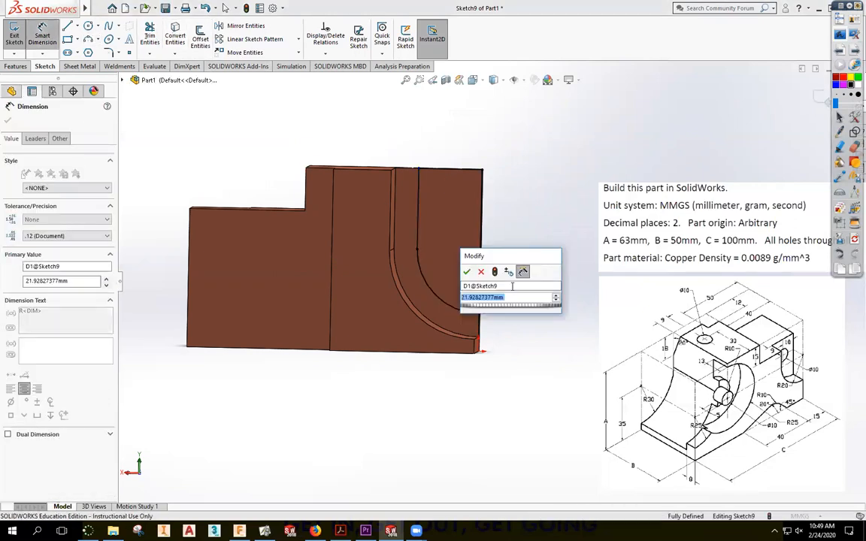
{"action": "type", "text": "25"}
{"action": "key", "text": "Return"}
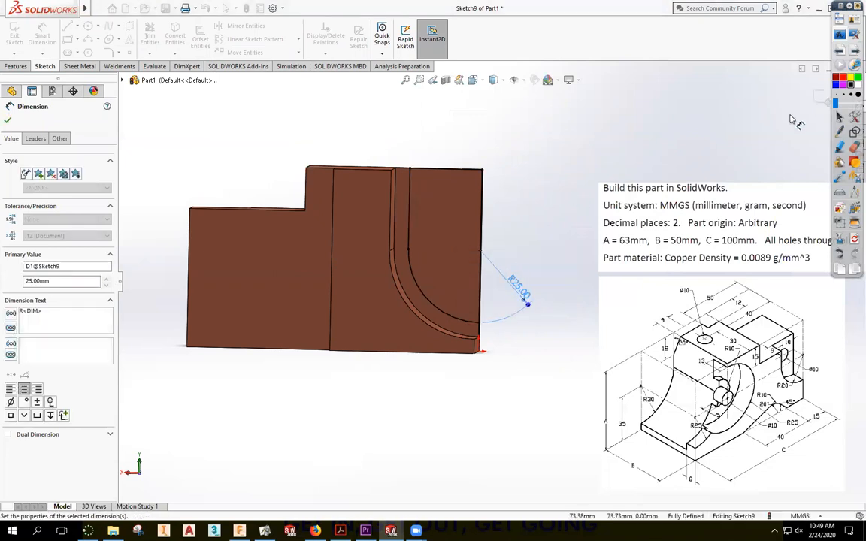
{"action": "key", "text": "Escape"}
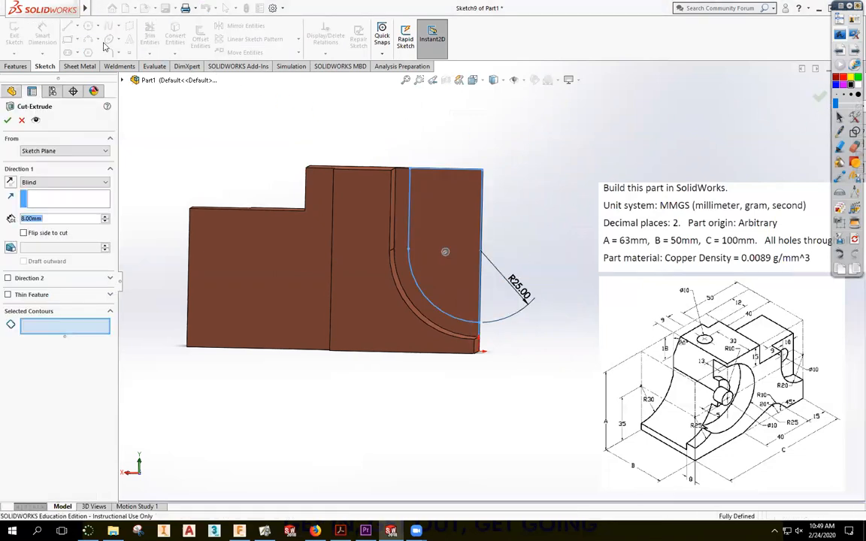
{"action": "left_click", "coordinate": [41, 183]}
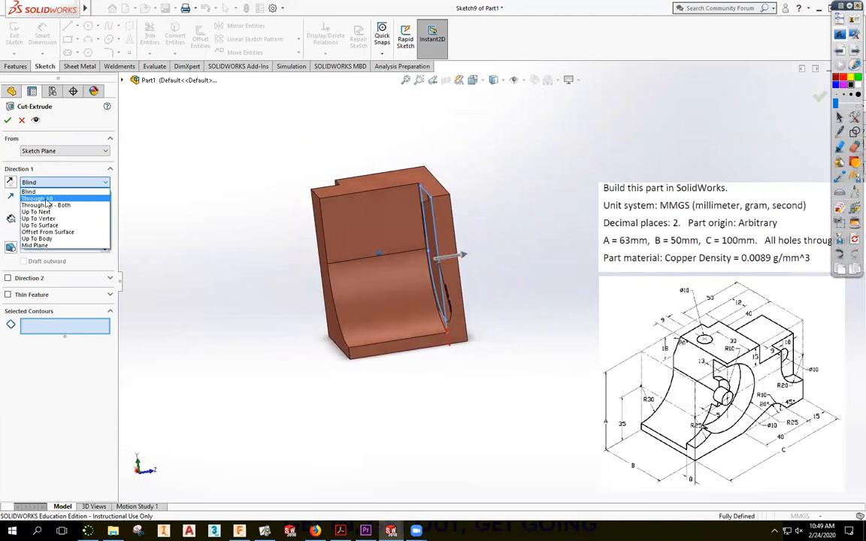
{"action": "left_click", "coordinate": [37, 198]}
{"action": "left_click", "coordinate": [459, 264]}
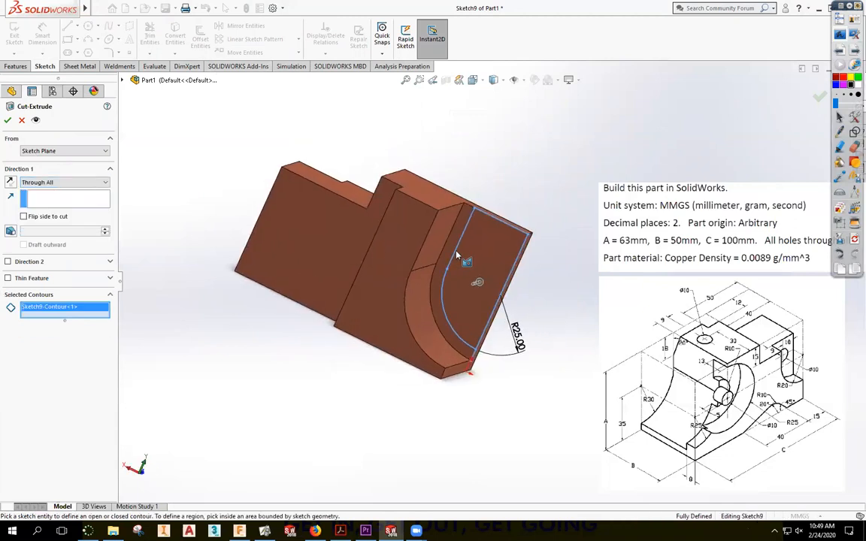
{"action": "left_click", "coordinate": [7, 121]}
{"action": "left_click", "coordinate": [495, 266]}
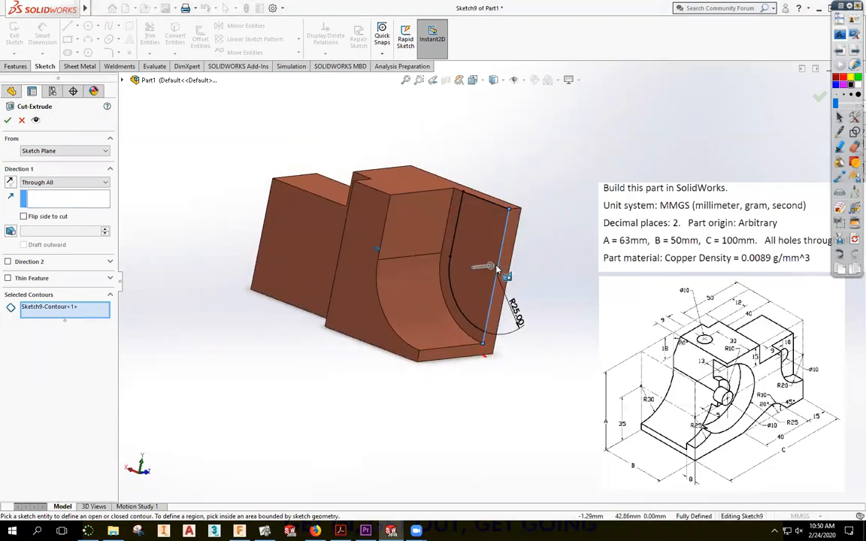
{"action": "key", "text": "Escape"}
{"action": "key", "text": "Escape"}
Trim the leftover outer-edge line segment below the R25 arc so the profile closes
{"action": "left_click", "coordinate": [151, 34]}
{"action": "scroll", "coordinate": [482, 351], "scroll_direction": "down", "scroll_amount": 3}
{"action": "left_click", "coordinate": [472, 313]}
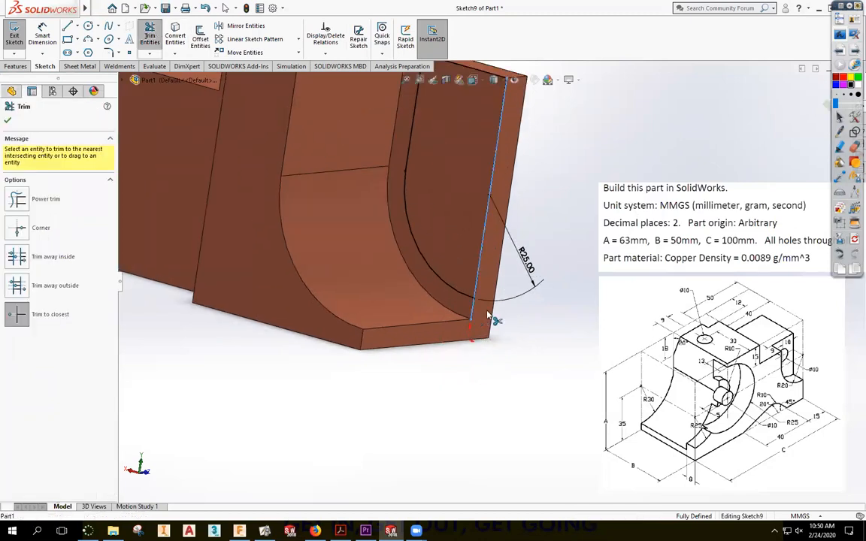
{"action": "left_click", "coordinate": [487, 315]}
{"action": "key", "text": "Escape"}
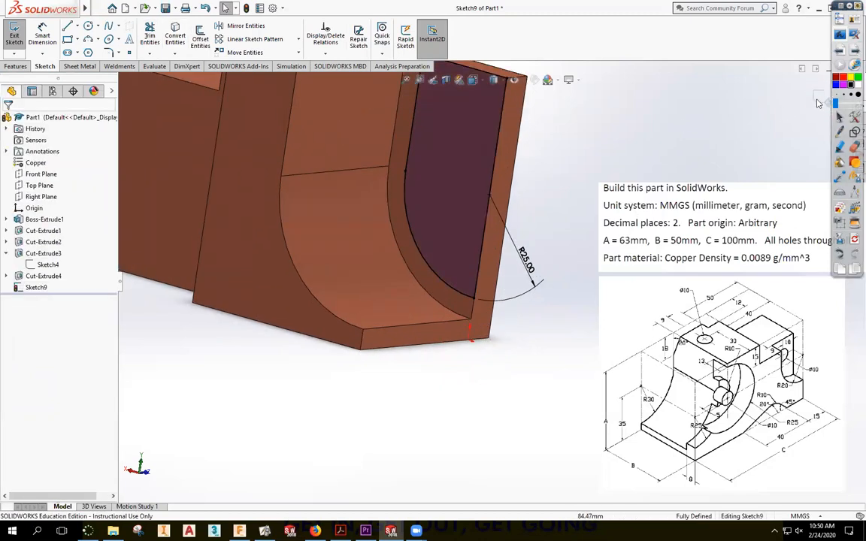
Finish the sketch and extrude-cut the closed R25 contour Through All
{"action": "left_click", "coordinate": [818, 98]}
{"action": "left_click", "coordinate": [156, 37]}
{"action": "left_click", "coordinate": [408, 167]}
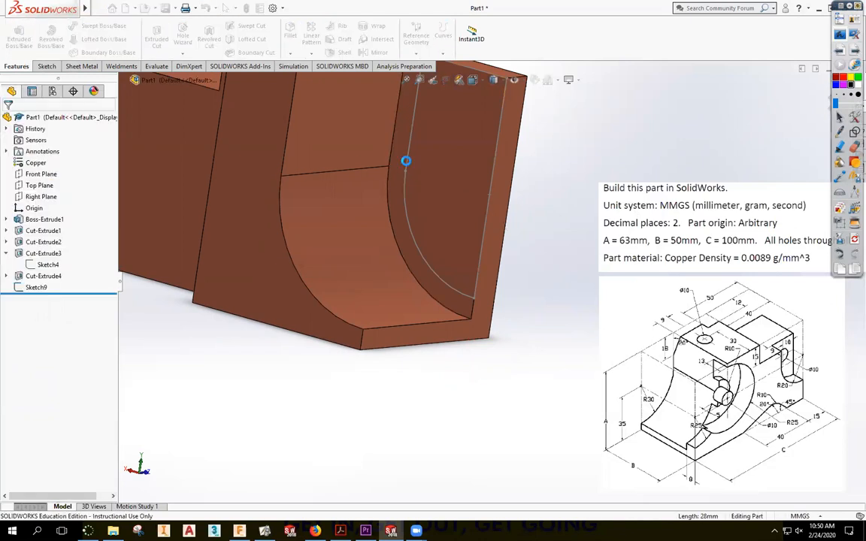
{"action": "left_click", "coordinate": [64, 182]}
{"action": "left_click", "coordinate": [37, 203]}
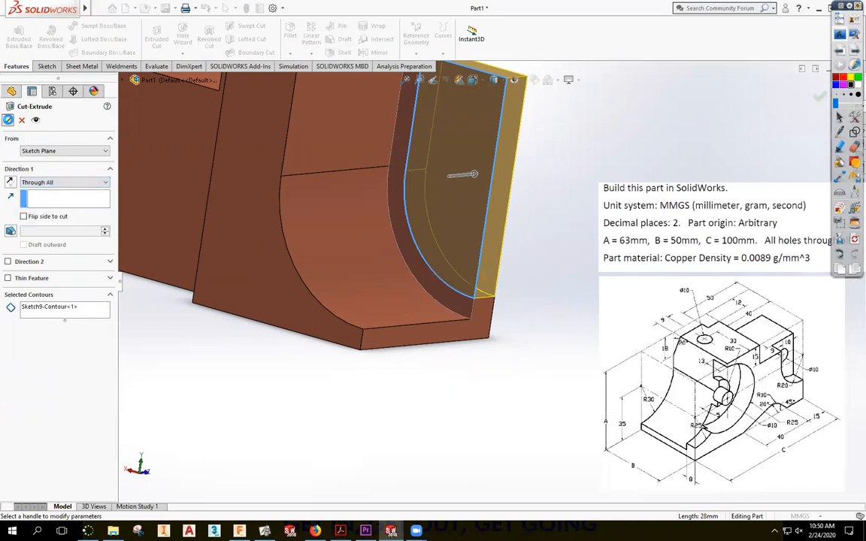
{"action": "left_click", "coordinate": [8, 119]}
Start a sketch on the part's large flat side face and convert the vertical edge above the curved recess into a sketch line
{"action": "middle_click_drag", "start_coordinate": [453, 159], "coordinate": [18, 40]}
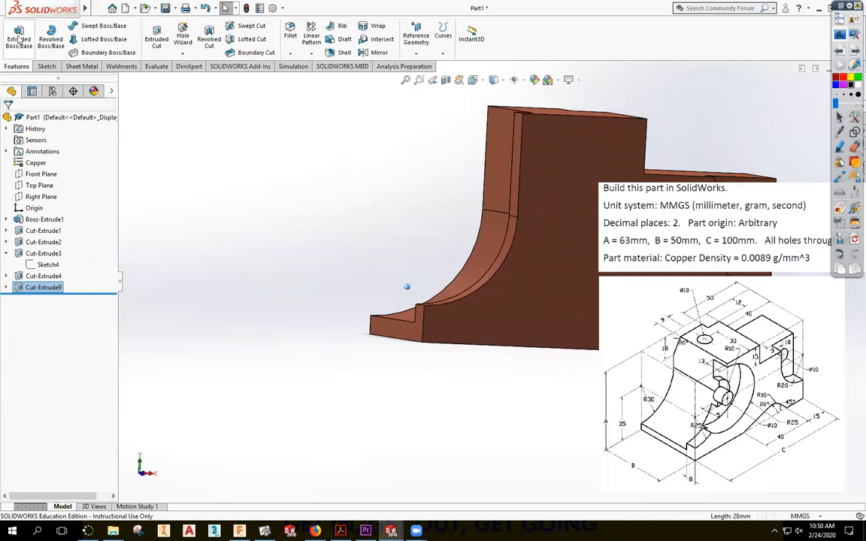
{"action": "key", "text": "Left"}
{"action": "key", "text": "Left"}
{"action": "key", "text": "Left"}
{"action": "key", "text": "Left"}
{"action": "key", "text": "Left"}
{"action": "key", "text": "Left"}
{"action": "left_click", "coordinate": [21, 40]}
{"action": "left_click", "coordinate": [448, 186]}
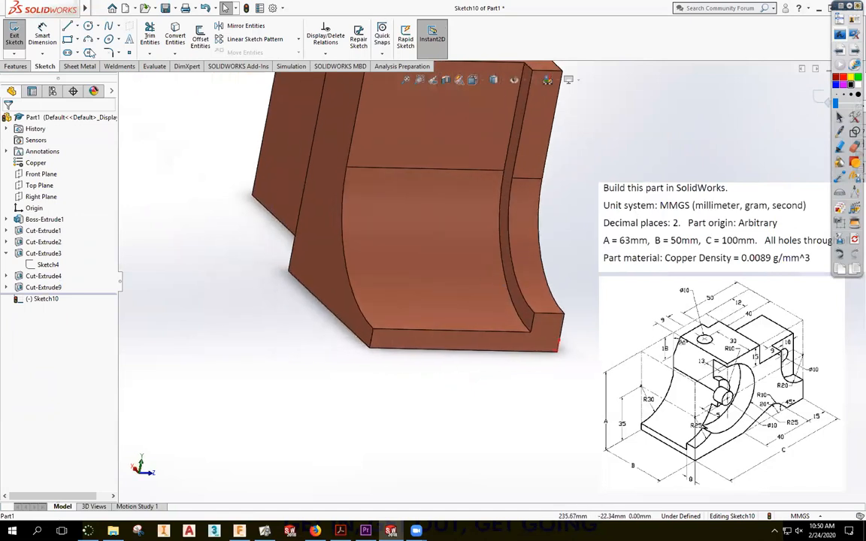
{"action": "left_click", "coordinate": [175, 32]}
{"action": "left_click", "coordinate": [475, 169]}
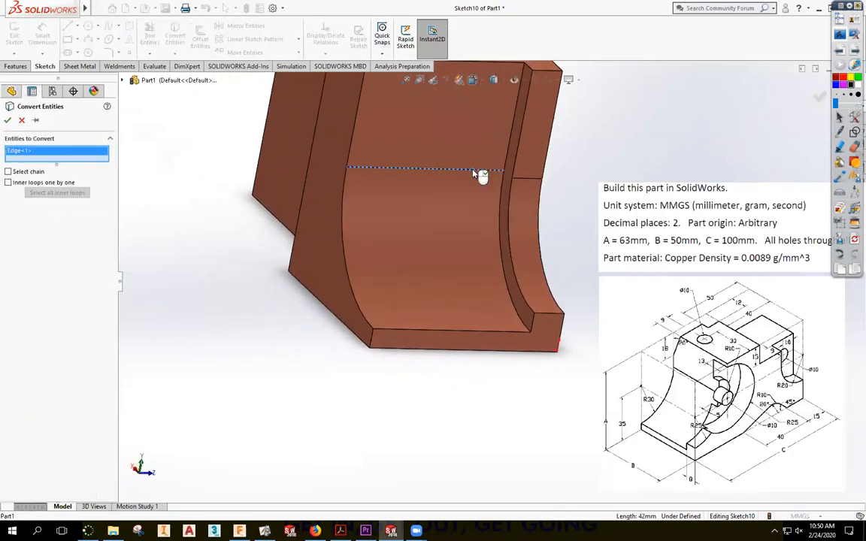
{"action": "left_click", "coordinate": [7, 120]}
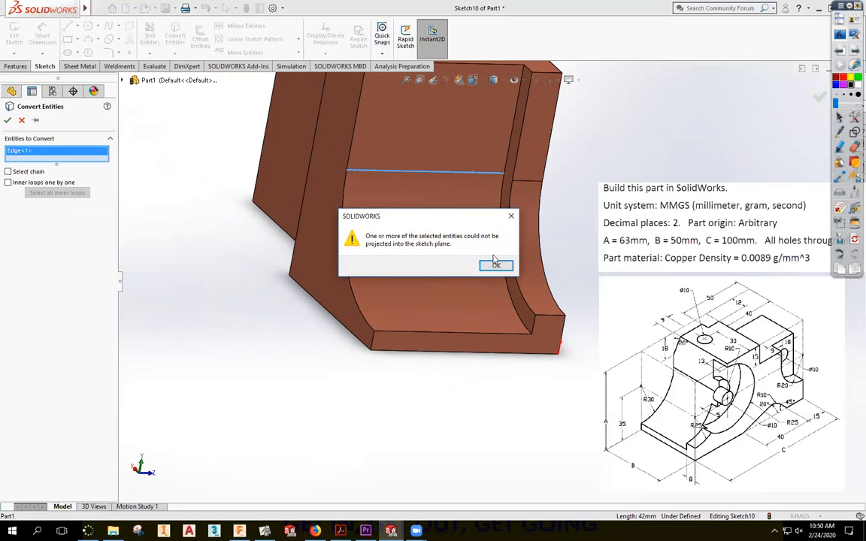
{"action": "key", "text": "Return"}
{"action": "left_click", "coordinate": [508, 156]}
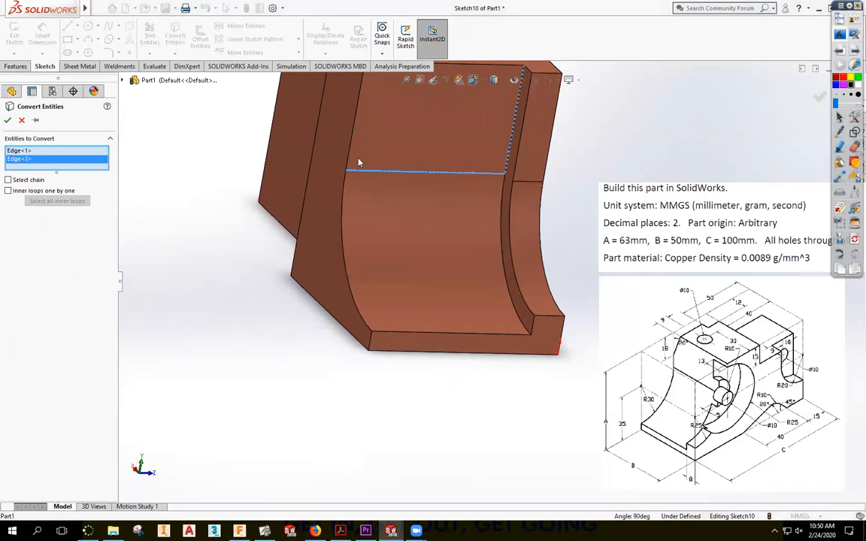
{"action": "left_click", "coordinate": [387, 174]}
{"action": "left_click", "coordinate": [360, 177]}
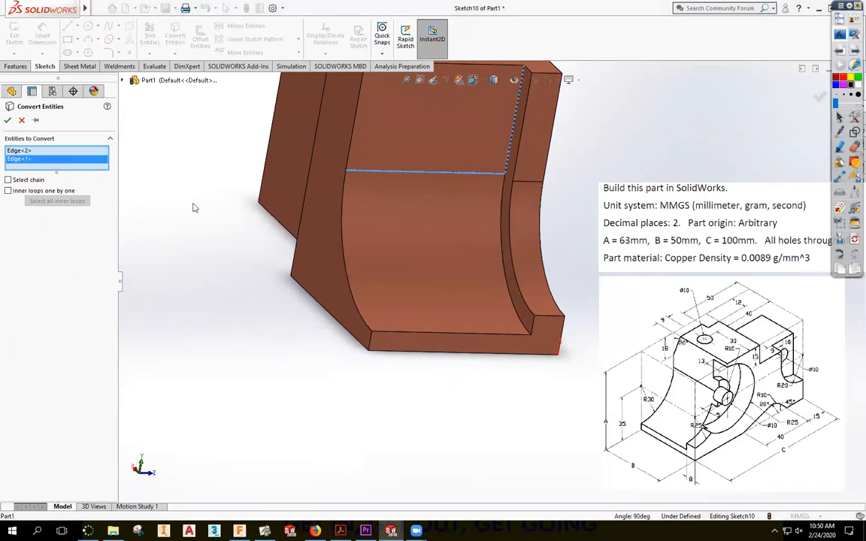
{"action": "key", "text": "Delete"}
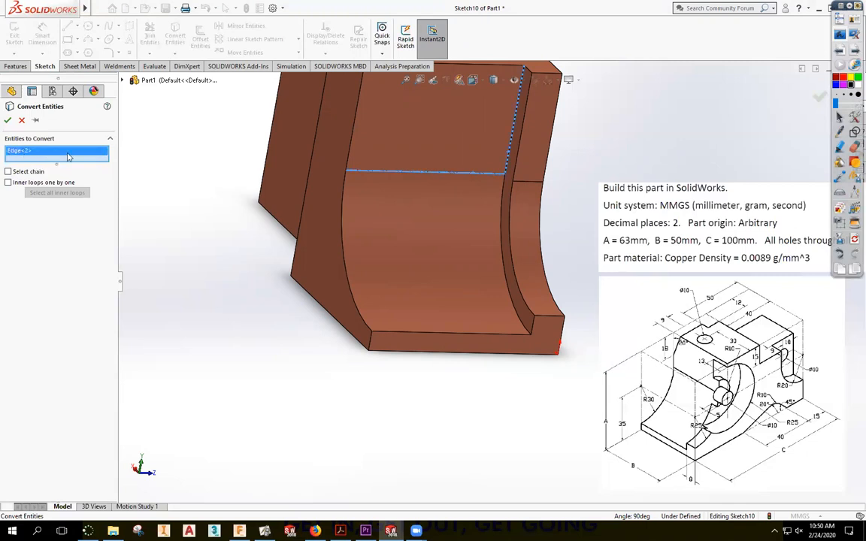
{"action": "left_click", "coordinate": [7, 121]}
Draw a circle centred on the converted line's lower endpoint and set its diameter to 50 mm
{"action": "middle_click_drag", "start_coordinate": [367, 187], "coordinate": [316, 176]}
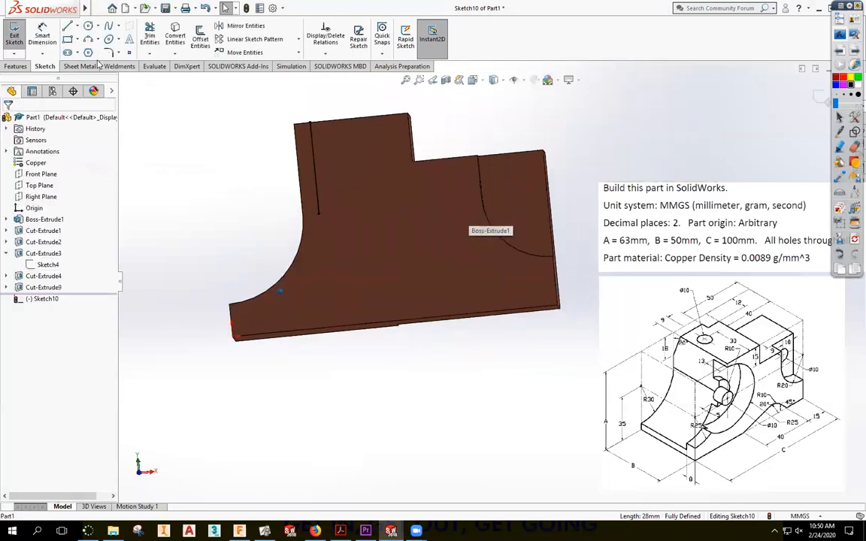
{"action": "left_click", "coordinate": [88, 25]}
{"action": "left_click", "coordinate": [327, 214]}
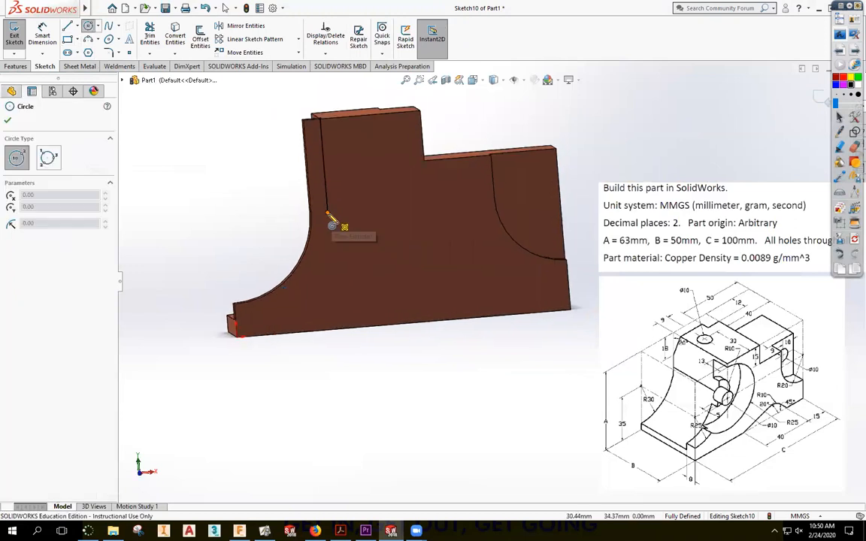
{"action": "left_click", "coordinate": [358, 272]}
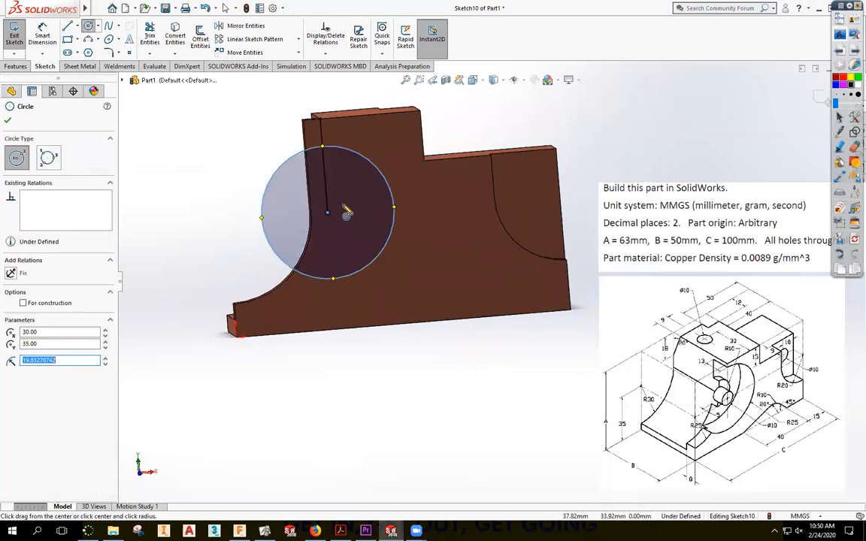
{"action": "key", "text": "d"}
{"action": "left_click", "coordinate": [281, 163]}
{"action": "left_click", "coordinate": [224, 199]}
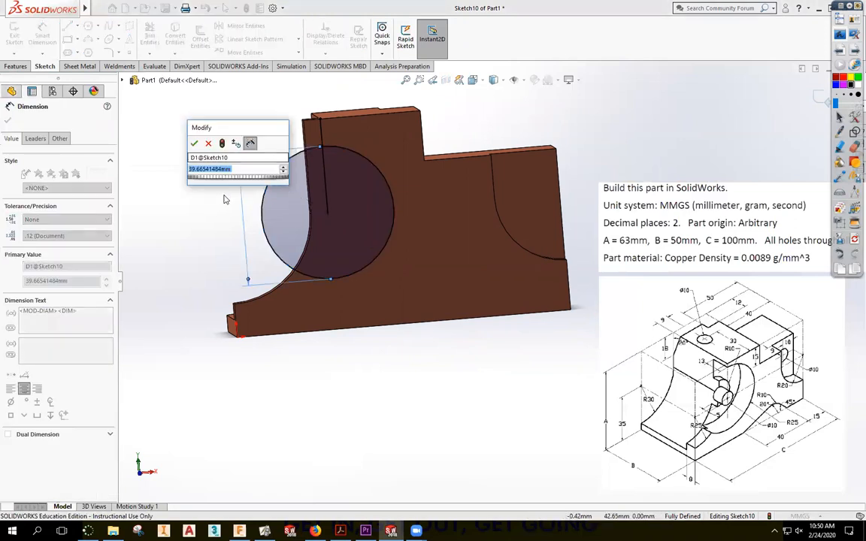
{"action": "type", "text": "50"}
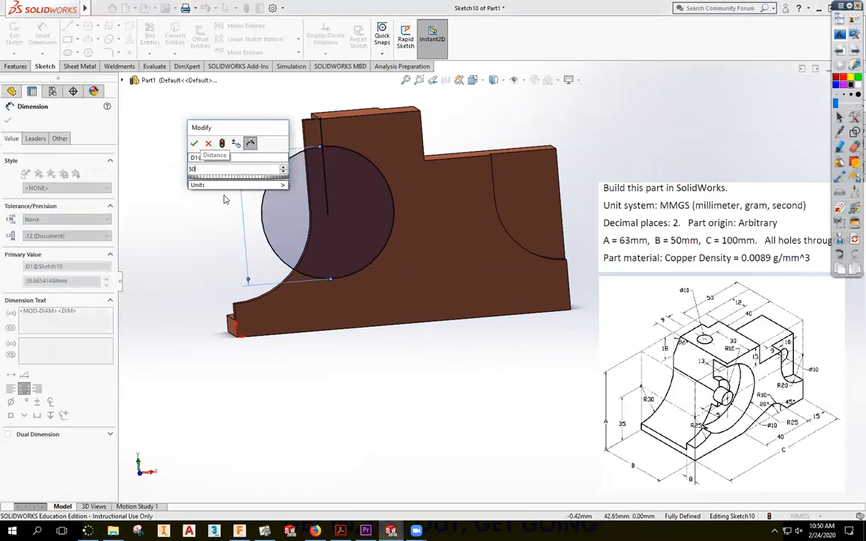
{"action": "key", "text": "Return"}
Finish the sketch and cut the circular contour into the side face as a blind pocket 13 mm deep
{"action": "left_click", "coordinate": [818, 102]}
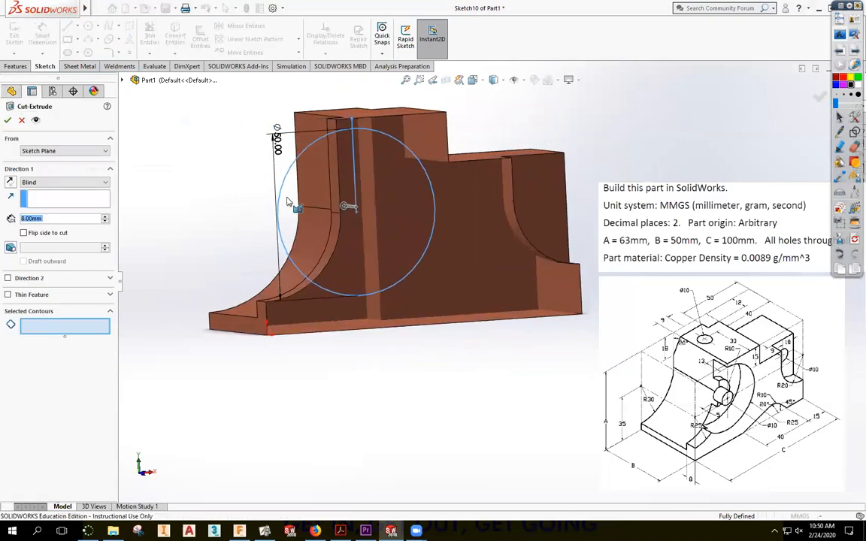
{"action": "left_click", "coordinate": [292, 171]}
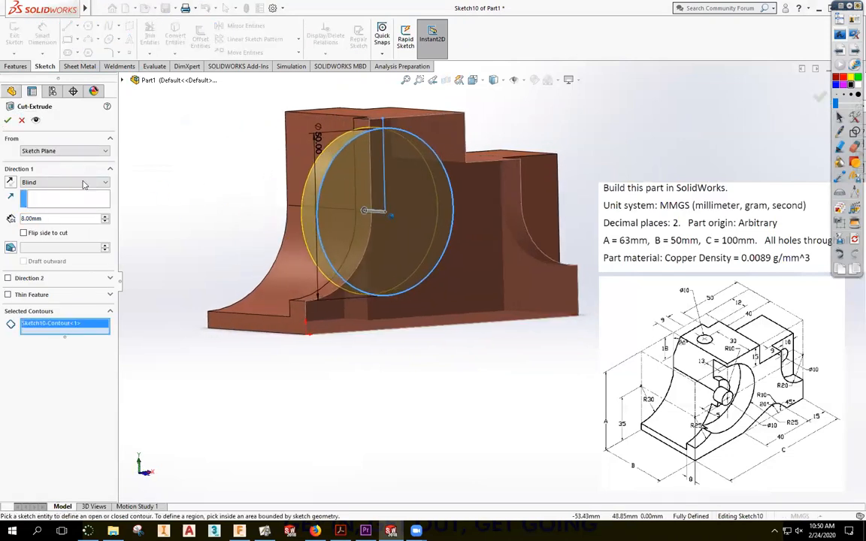
{"action": "type", "text": "13"}
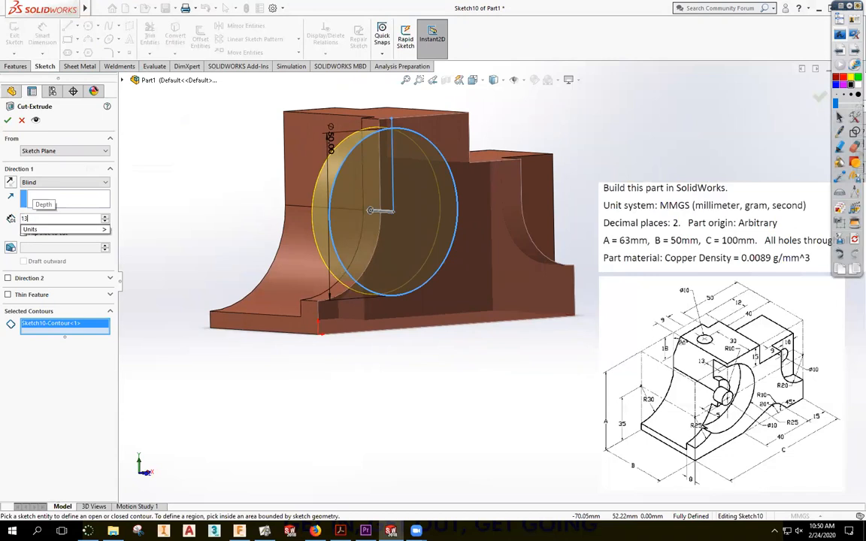
{"action": "key", "text": "Return"}
{"action": "key", "text": "Return"}
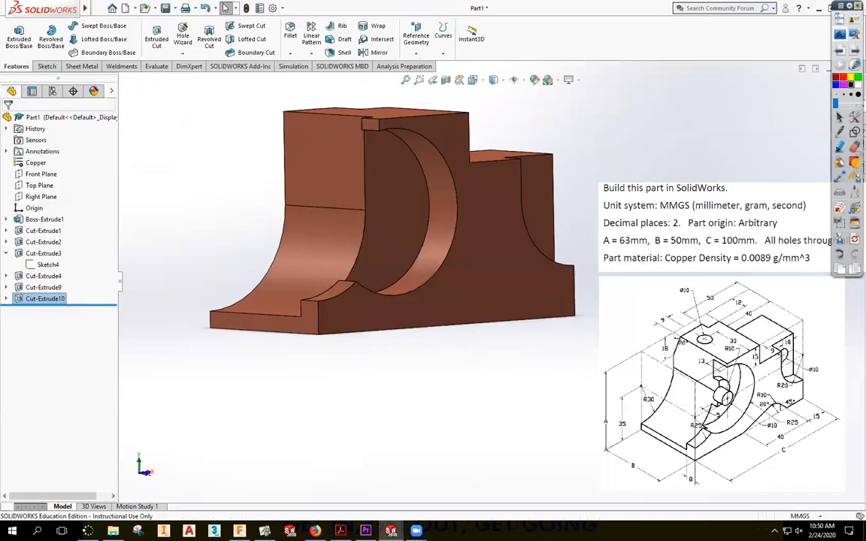
Start a boss-extrude sketch on the small end face of the overhanging upper lip and convert that face's outline into it
{"action": "key", "text": "Right"}
{"action": "key", "text": "Right"}
{"action": "key", "text": "Right"}
{"action": "key", "text": "Right"}
{"action": "key", "text": "Right"}
{"action": "key", "text": "Right"}
{"action": "key", "text": "Right"}
{"action": "key", "text": "Right"}
{"action": "key", "text": "Right"}
{"action": "key", "text": "Right"}
{"action": "key", "text": "Right"}
{"action": "key", "text": "Right"}
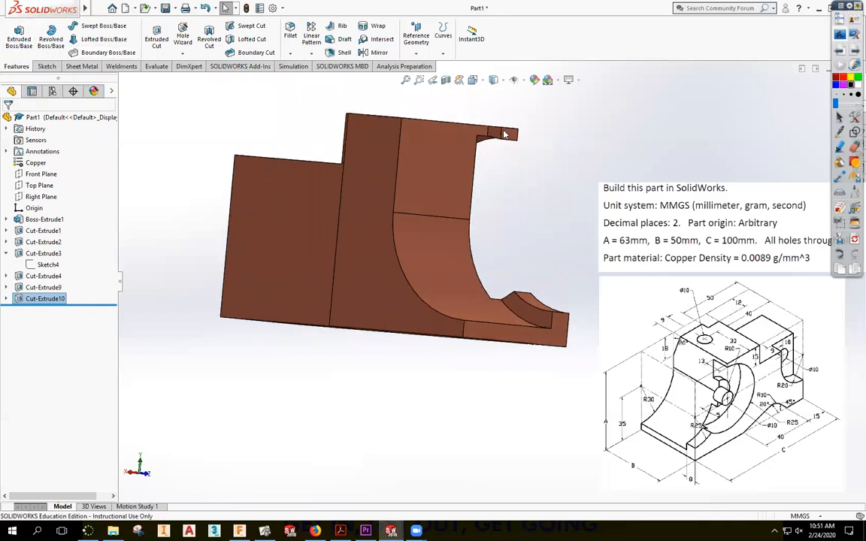
{"action": "key", "text": "Right"}
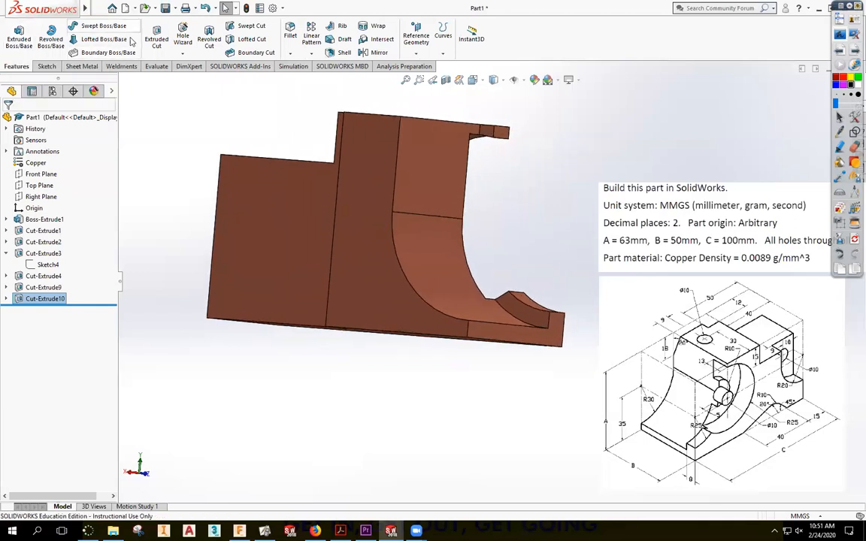
{"action": "left_click", "coordinate": [25, 45]}
{"action": "scroll", "coordinate": [477, 156], "scroll_direction": "down", "scroll_amount": 3}
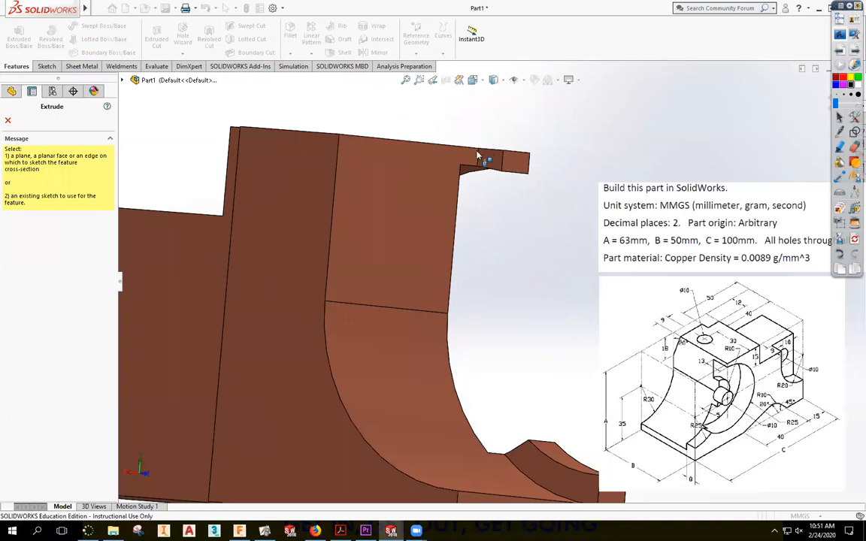
{"action": "left_click", "coordinate": [493, 164]}
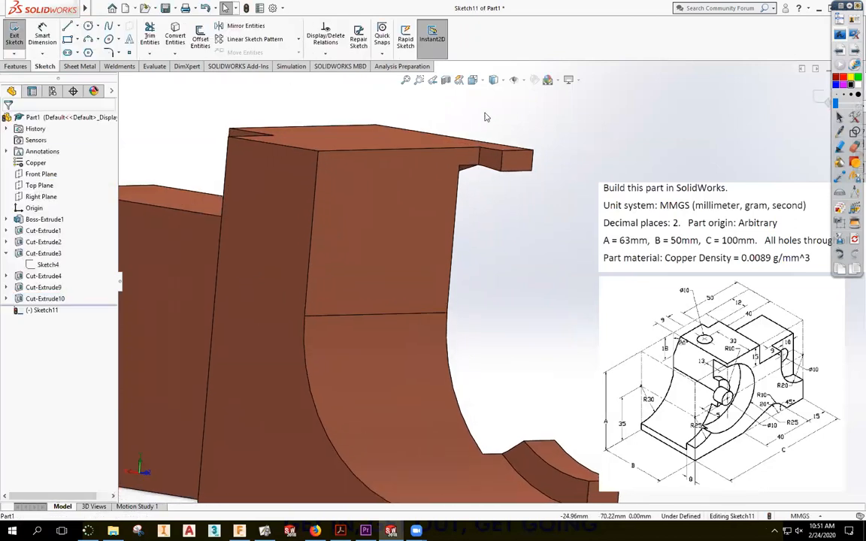
{"action": "left_click", "coordinate": [176, 39]}
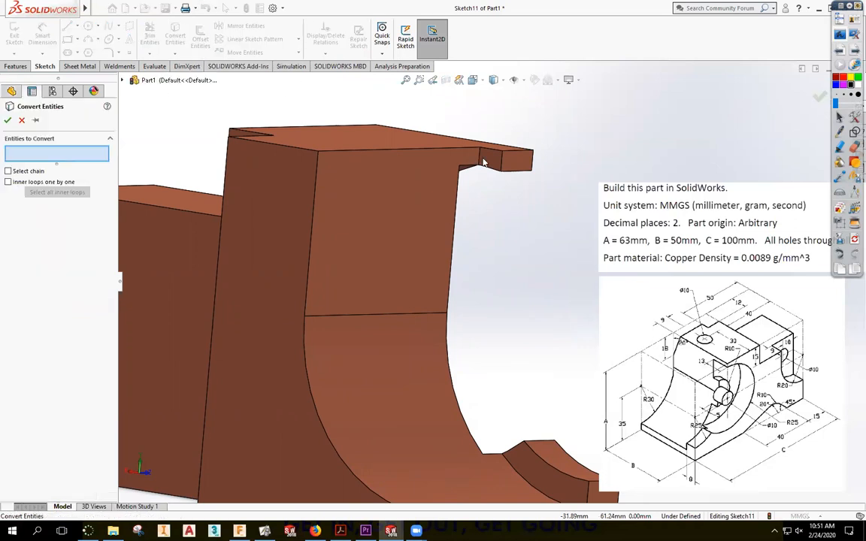
{"action": "left_click", "coordinate": [490, 159]}
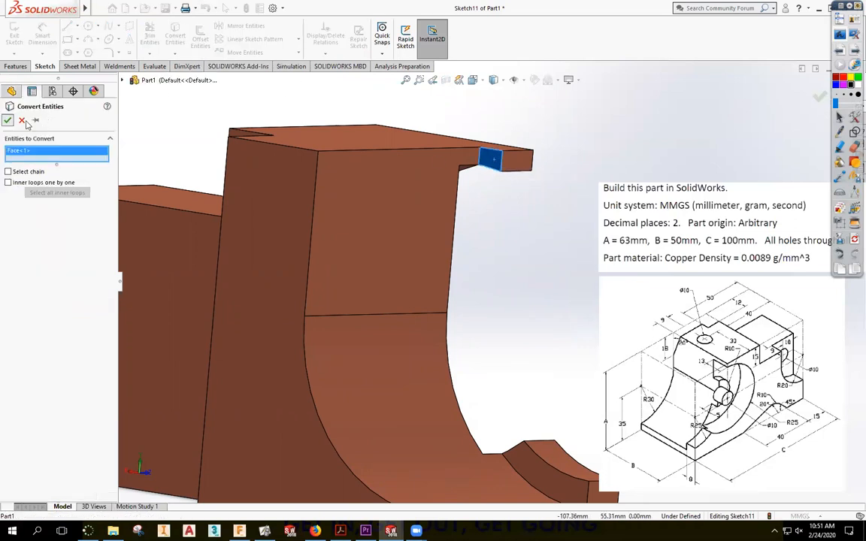
{"action": "left_click", "coordinate": [7, 120]}
Extrude the lip outline 13 mm in the reversed direction, merged with the body
{"action": "left_click", "coordinate": [820, 98]}
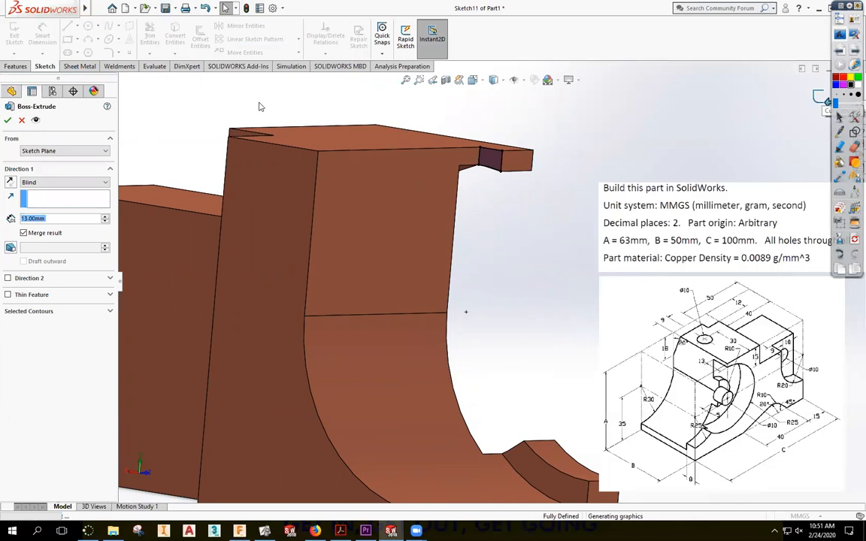
{"action": "left_click", "coordinate": [11, 182]}
{"action": "left_click", "coordinate": [7, 120]}
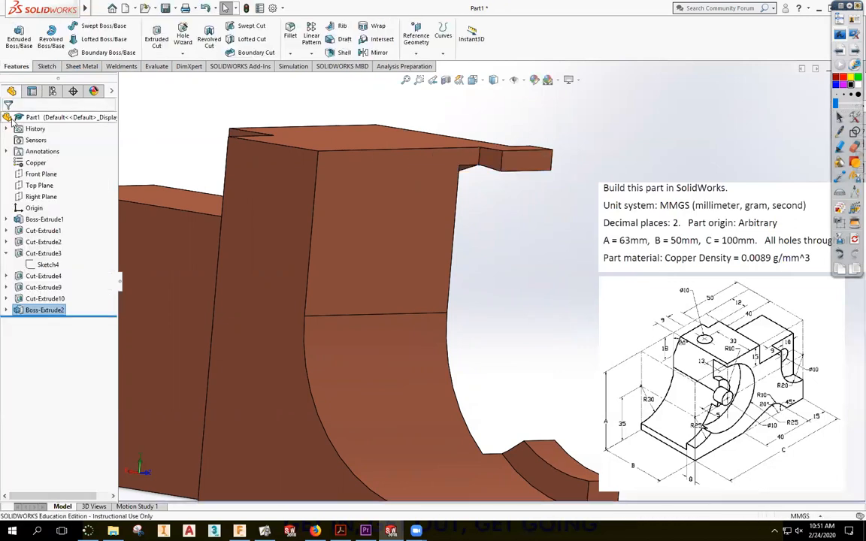
Delete the boss-extrude from the end of the upper lip while keeping its sketch
{"action": "left_click", "coordinate": [19, 312]}
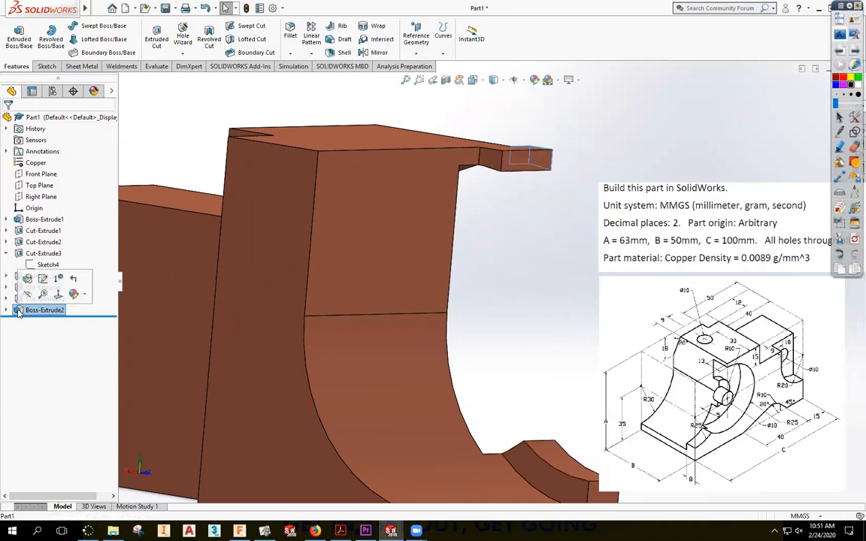
{"action": "key", "text": "Delete"}
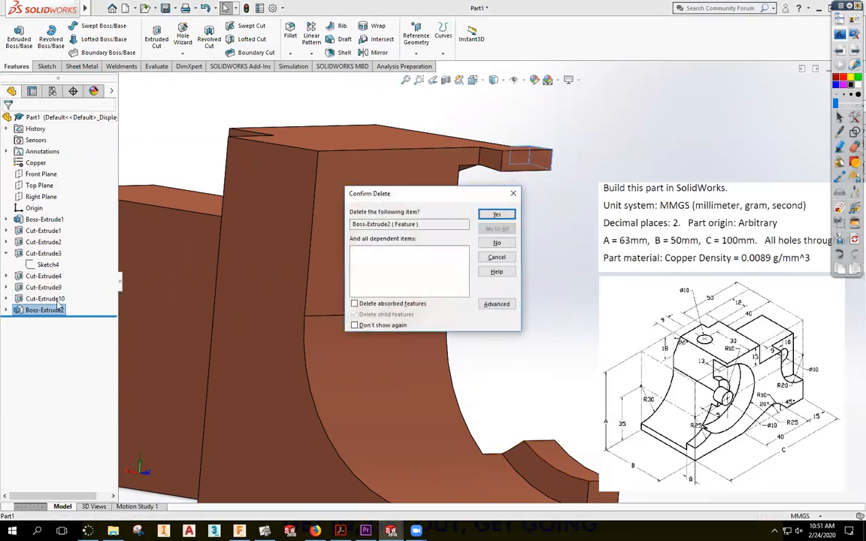
{"action": "left_click", "coordinate": [497, 216]}
Cut away the overhanging upper lip with a 13 mm blind extruded cut from its existing outline sketch
{"action": "left_click", "coordinate": [160, 42]}
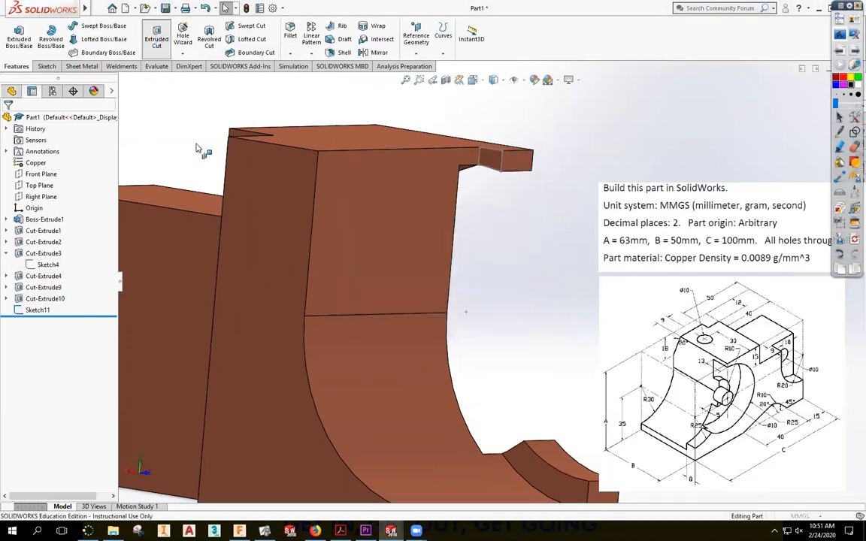
{"action": "left_click", "coordinate": [490, 159]}
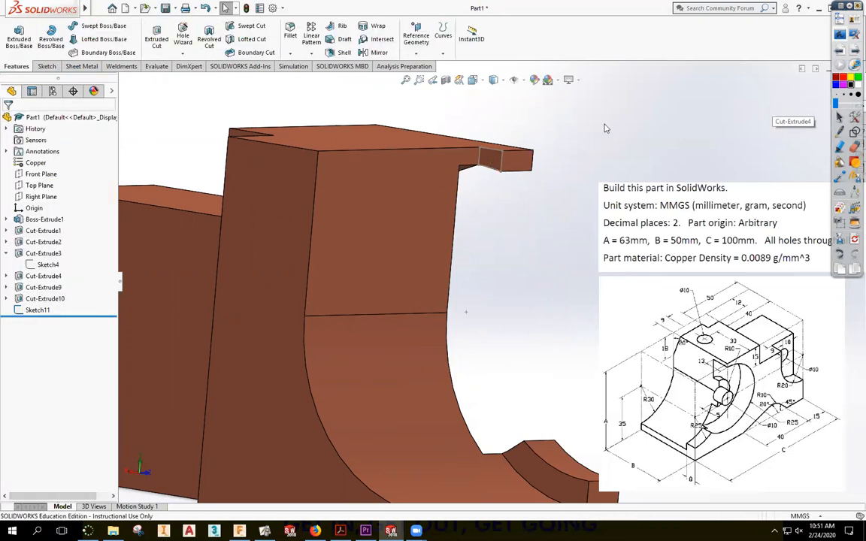
{"action": "left_click", "coordinate": [158, 37]}
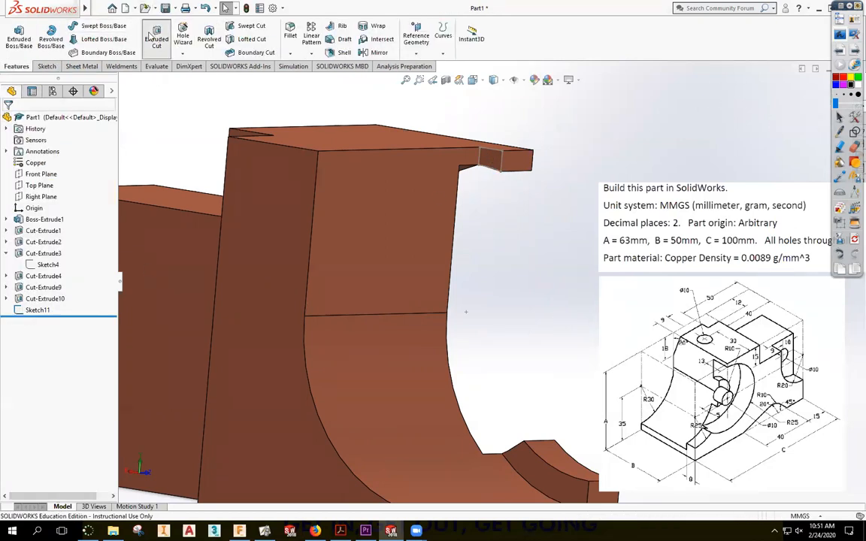
{"action": "left_click", "coordinate": [501, 163]}
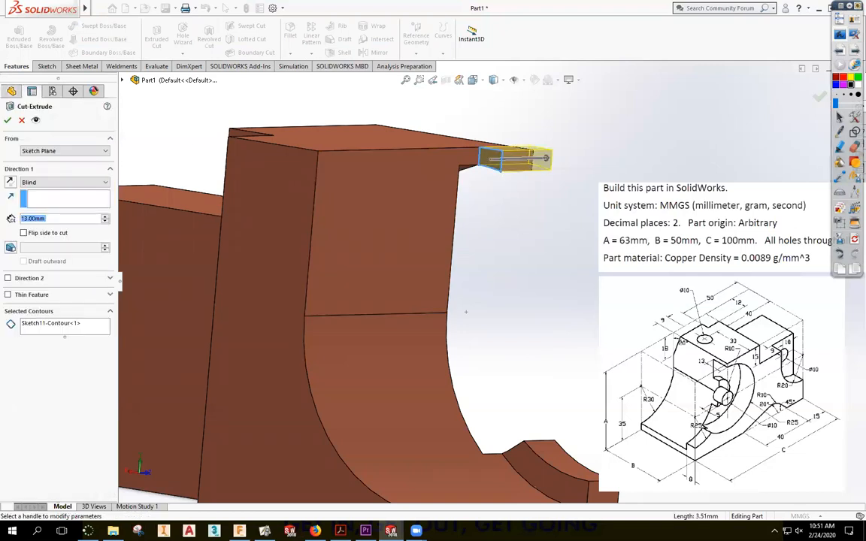
{"action": "left_click", "coordinate": [9, 121]}
{"action": "key", "text": "ctrl+1"}
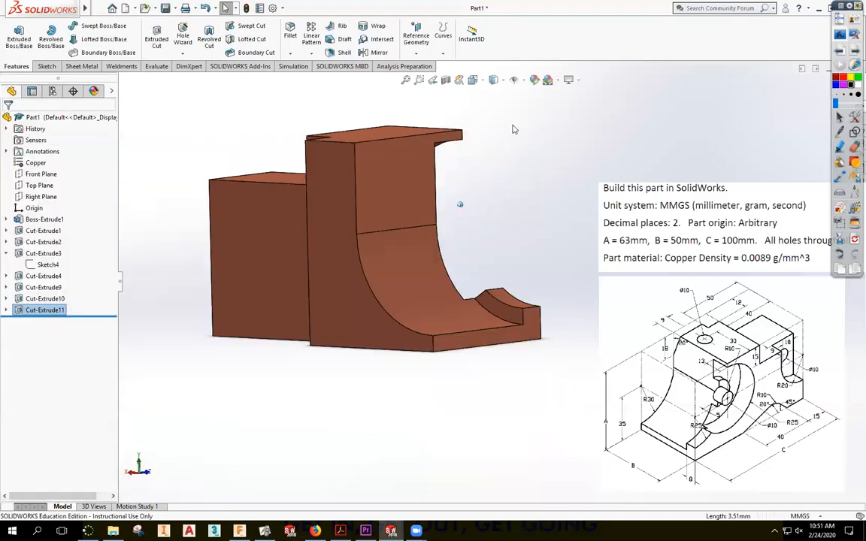
Start a sketch on the circular pocket's floor and convert its straight upper and curved lower front edges into it
{"action": "middle_click_drag", "start_coordinate": [518, 131], "coordinate": [449, 183]}
{"action": "key", "text": "Return"}
{"action": "left_click", "coordinate": [449, 185]}
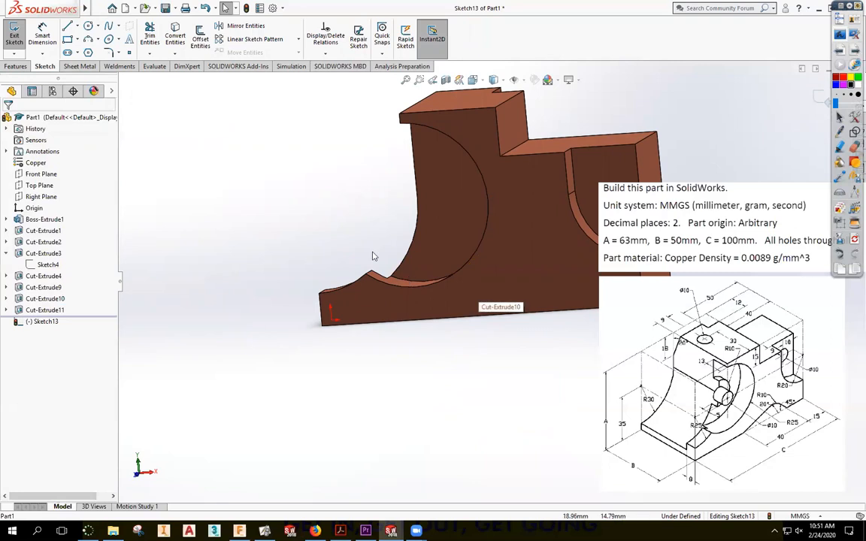
{"action": "left_click", "coordinate": [175, 34]}
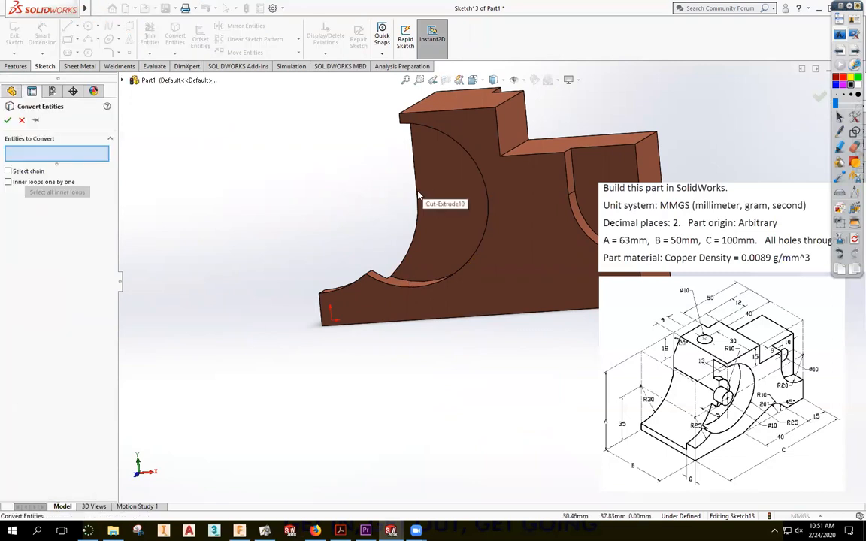
{"action": "left_click", "coordinate": [417, 198]}
{"action": "left_click", "coordinate": [414, 241]}
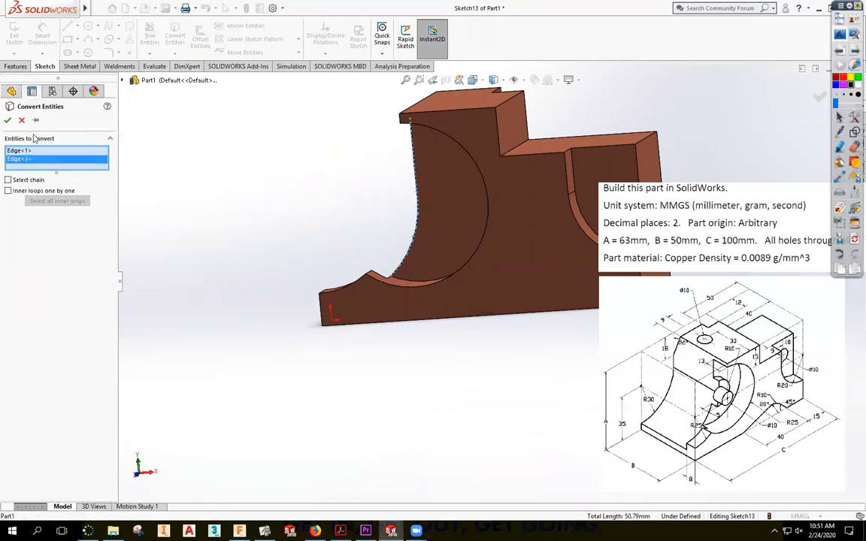
{"action": "left_click", "coordinate": [8, 120]}
Draw a circle centred where the two converted edges meet and set its diameter to 20 mm
{"action": "key", "text": "c"}
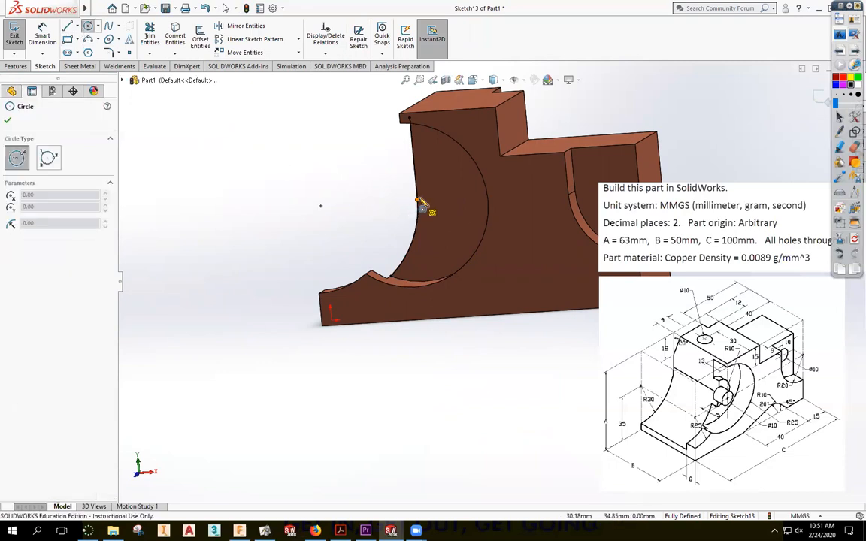
{"action": "left_click", "coordinate": [417, 201]}
{"action": "left_click", "coordinate": [436, 217]}
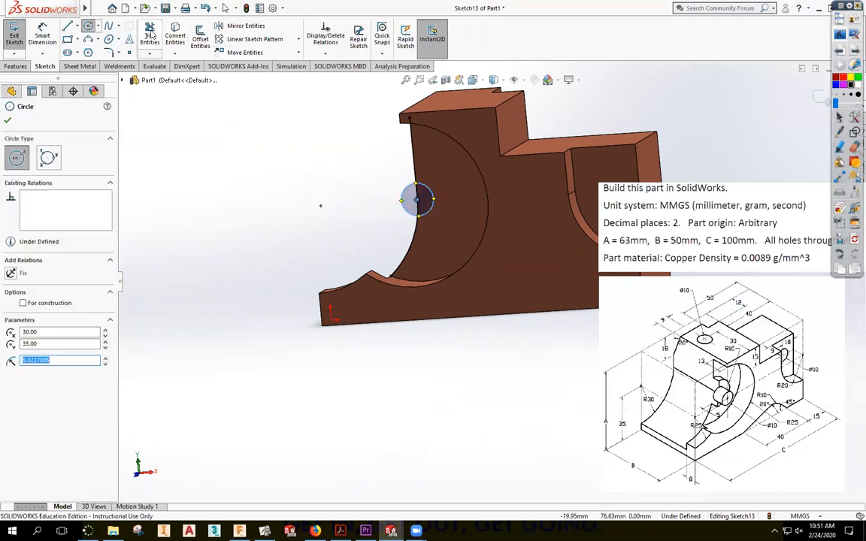
{"action": "key", "text": "Escape"}
{"action": "key", "text": "d"}
{"action": "left_click", "coordinate": [378, 225]}
{"action": "type", "text": "20"}
{"action": "key", "text": "Return"}
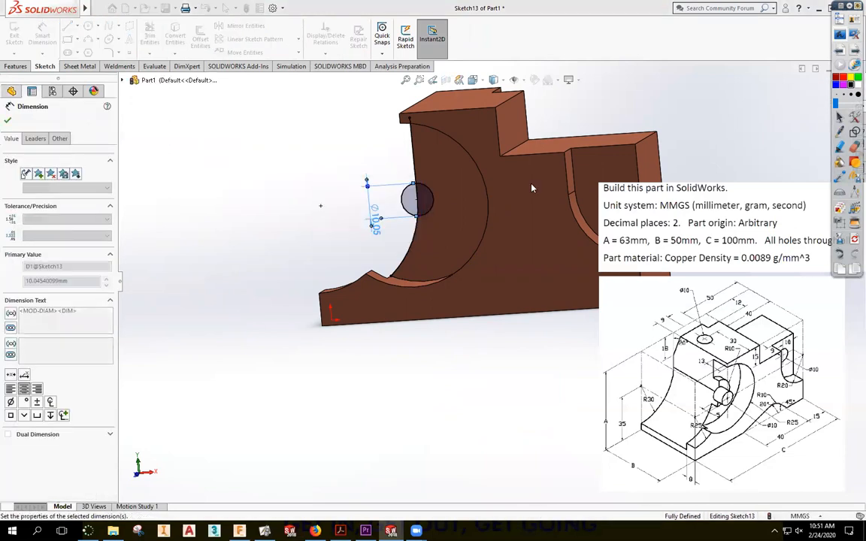
Trim away the part of the 20 mm circle that lies outside the body
{"action": "left_click", "coordinate": [149, 37]}
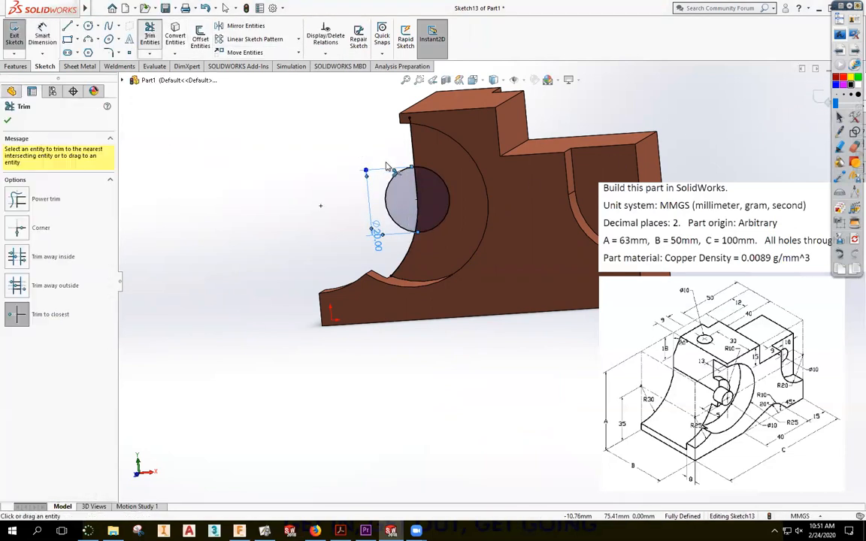
{"action": "left_click", "coordinate": [386, 197]}
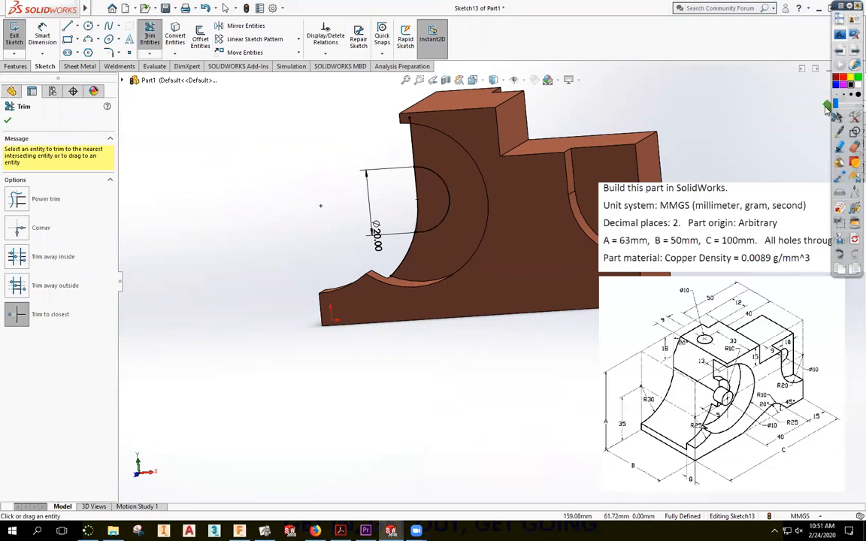
{"action": "key", "text": "Escape"}
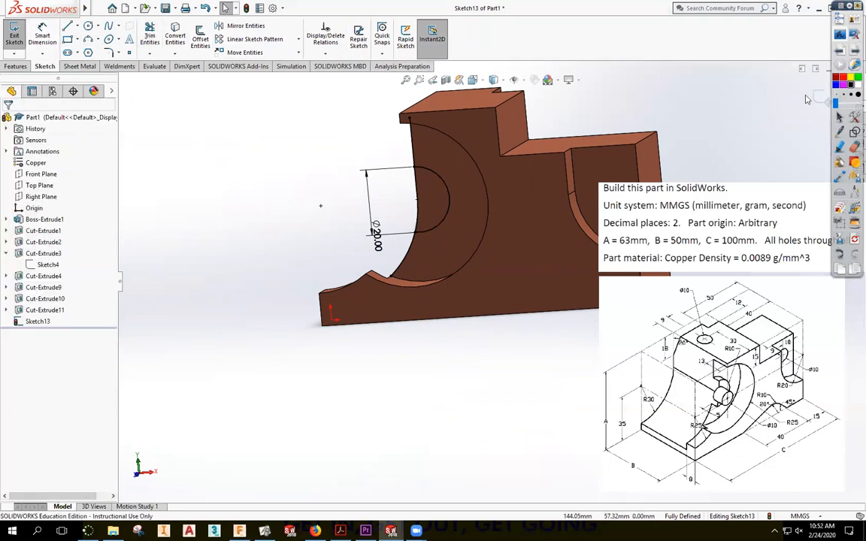
{"action": "key", "text": "e"}
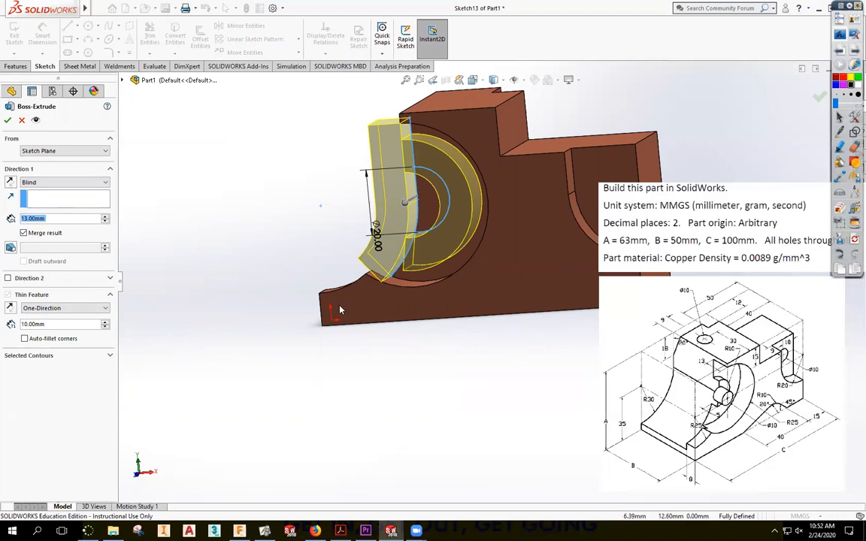
{"action": "key", "text": "Escape"}
{"action": "left_click", "coordinate": [155, 297]}
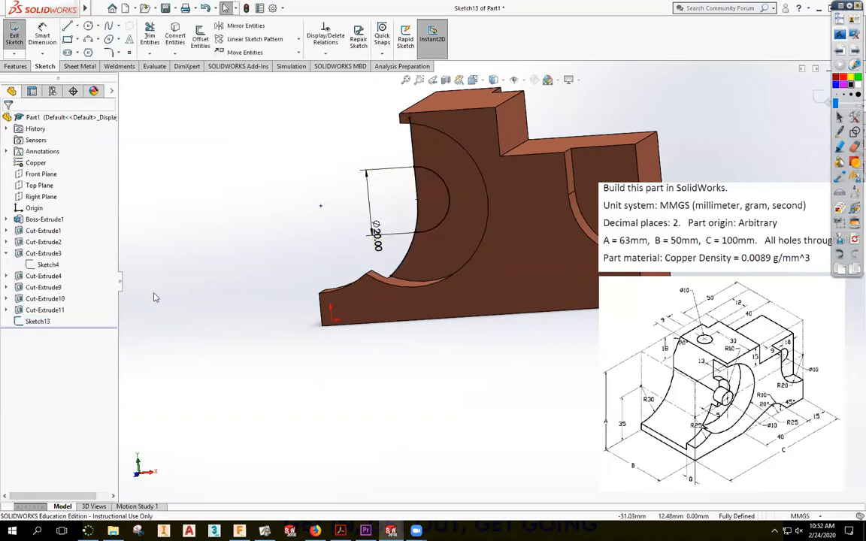
{"action": "left_click", "coordinate": [22, 321]}
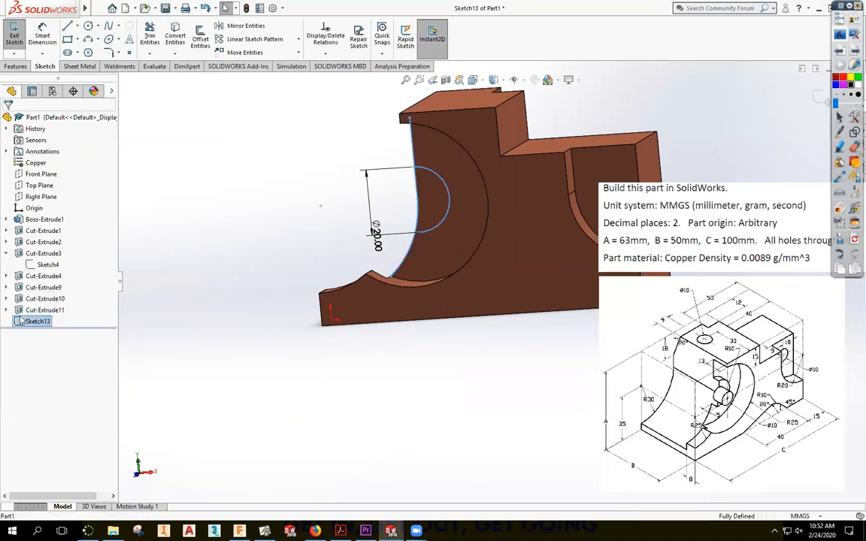
{"action": "left_click", "coordinate": [366, 247]}
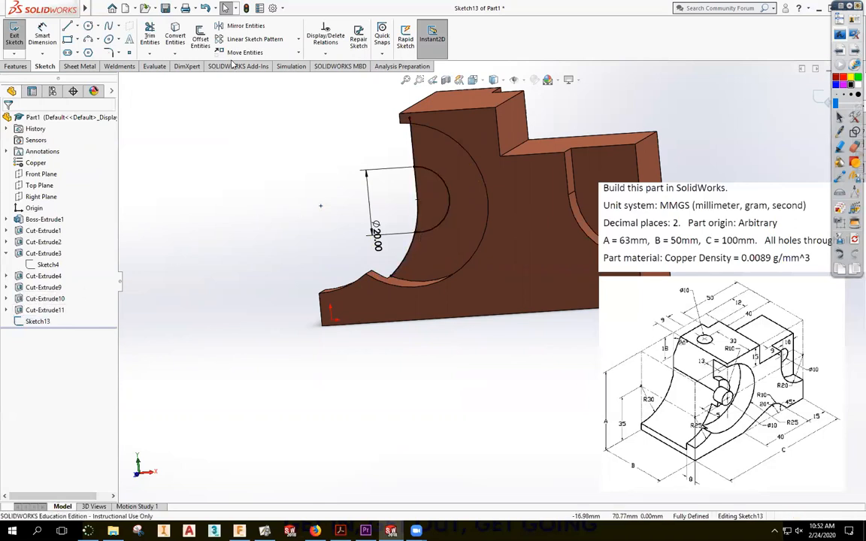
{"action": "left_click", "coordinate": [150, 35]}
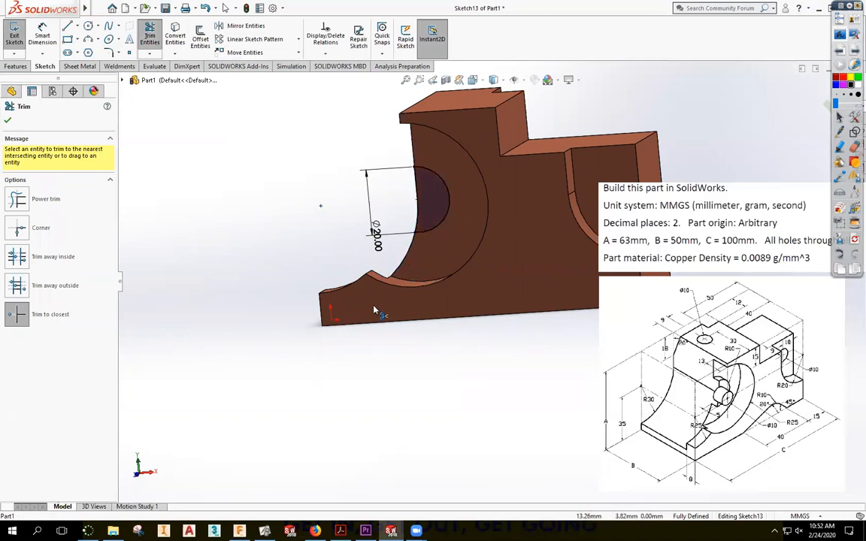
{"action": "key", "text": "Escape"}
Exit the sketch and extrude its half-round contour as a 5 mm blind boss merged with the body
{"action": "left_click", "coordinate": [818, 102]}
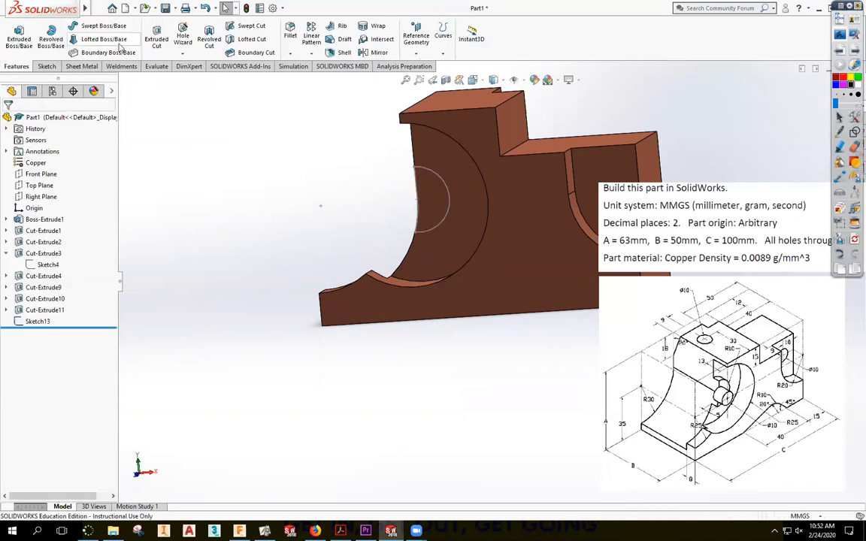
{"action": "left_click", "coordinate": [23, 35]}
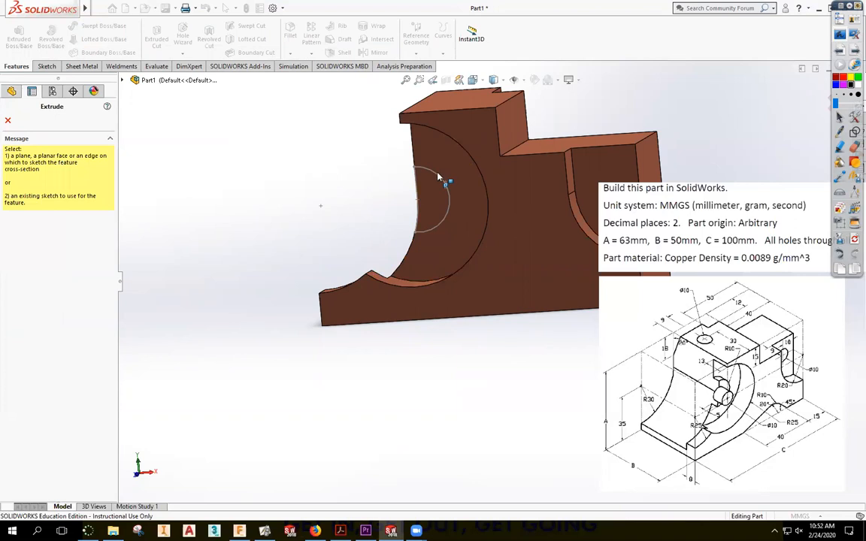
{"action": "left_click", "coordinate": [435, 178]}
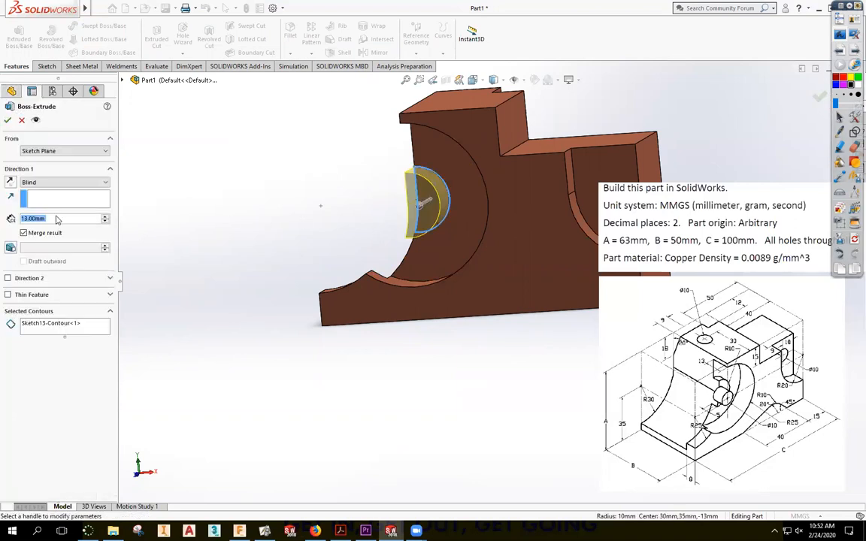
{"action": "left_click", "coordinate": [51, 182]}
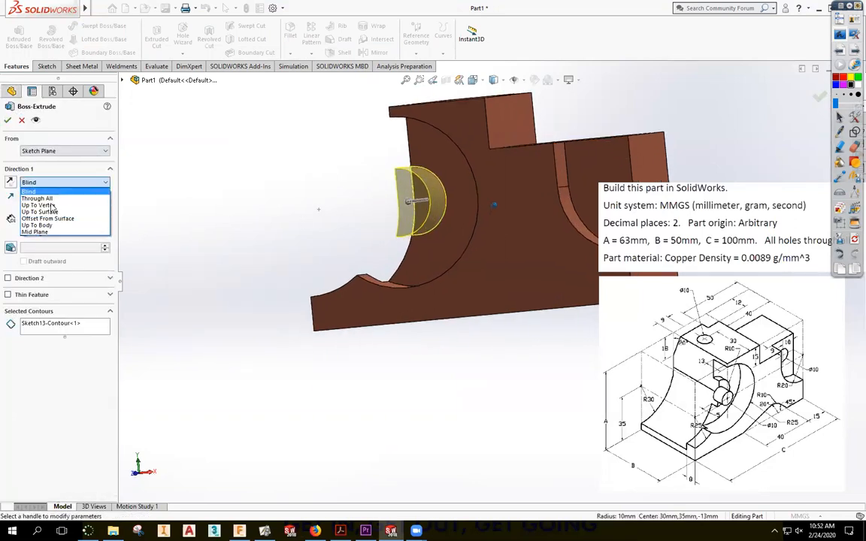
{"action": "left_click", "coordinate": [34, 192]}
{"action": "left_click", "coordinate": [68, 219]}
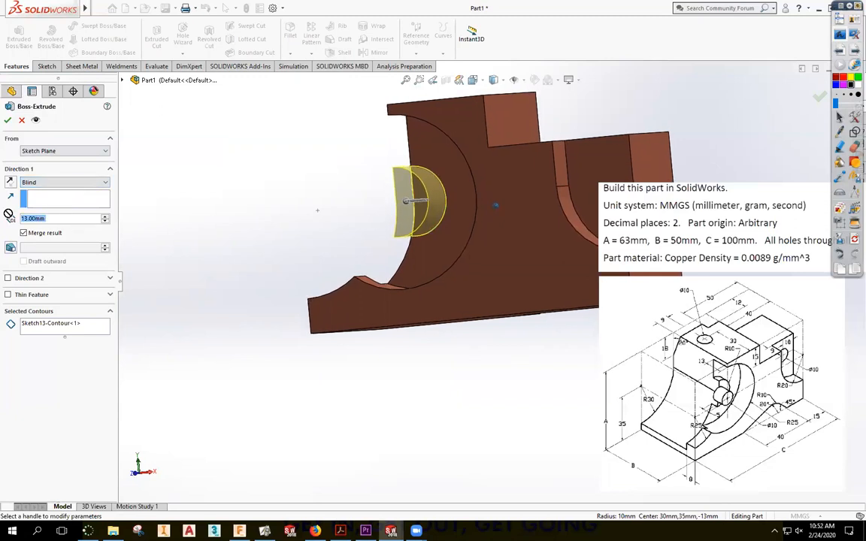
{"action": "type", "text": "5"}
{"action": "key", "text": "Return"}
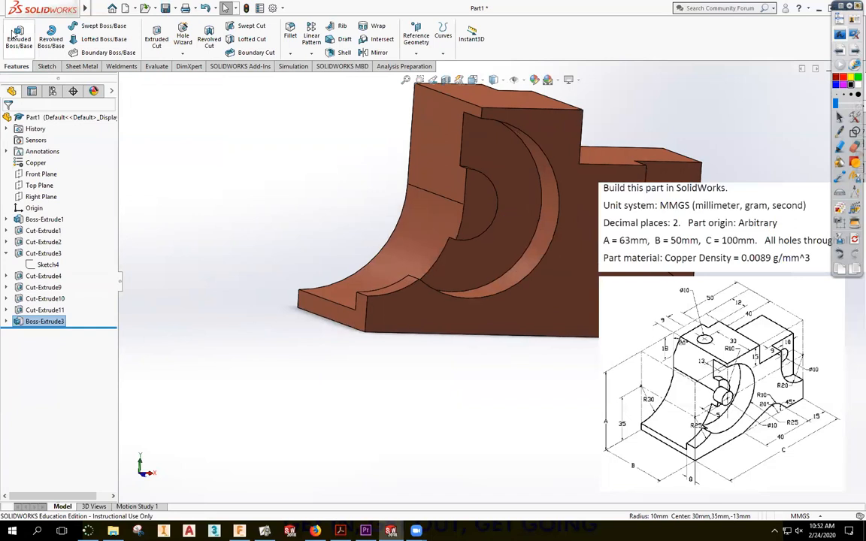
Start a boss-extrude sketch on the half-round boss's face and draw a 10 mm diameter circle at the boss's centre point
{"action": "left_click", "coordinate": [12, 35]}
{"action": "left_click", "coordinate": [474, 213]}
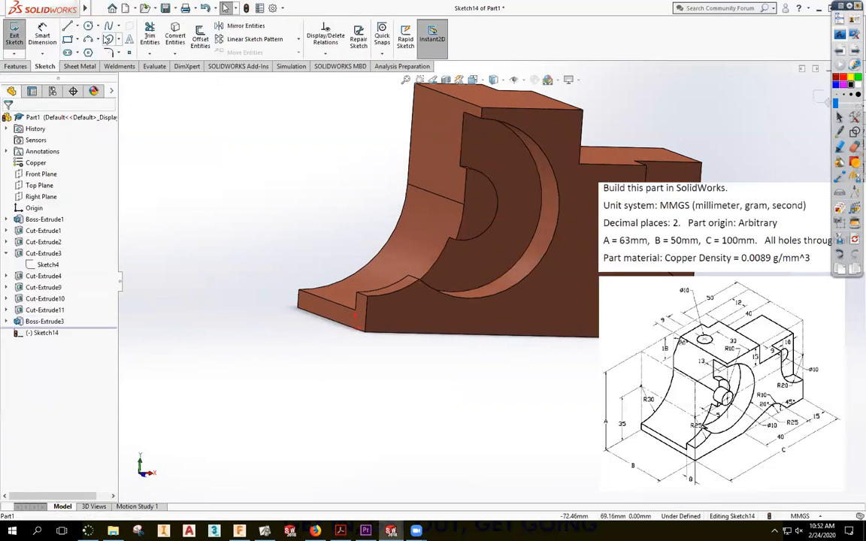
{"action": "left_click", "coordinate": [88, 26]}
{"action": "left_click", "coordinate": [466, 203]}
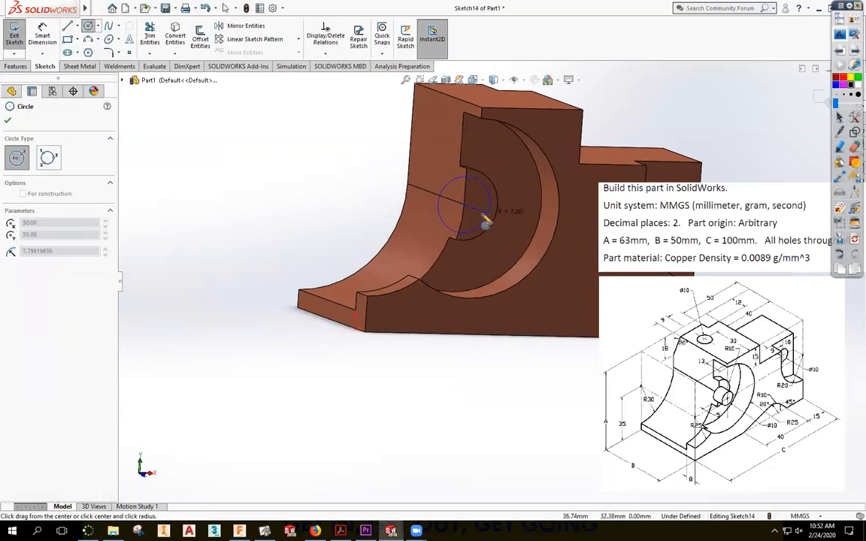
{"action": "left_click", "coordinate": [479, 221]}
{"action": "key", "text": "d"}
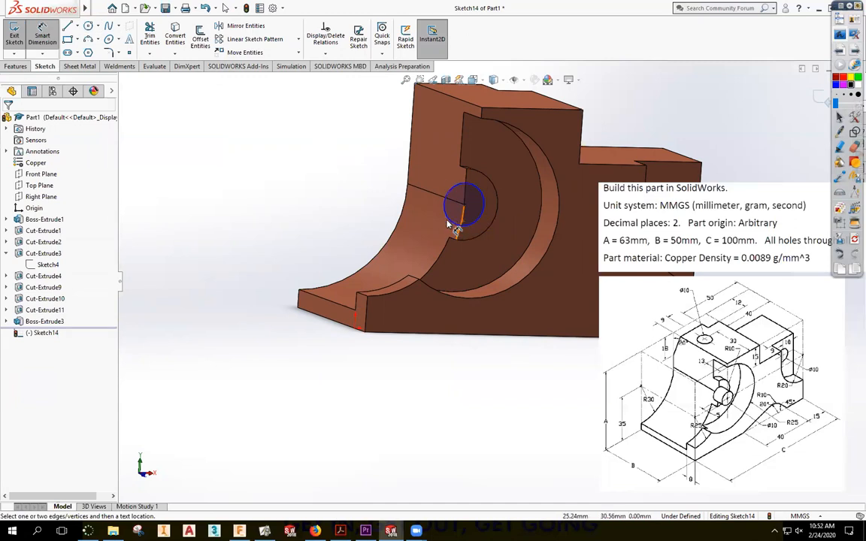
{"action": "left_click", "coordinate": [451, 198]}
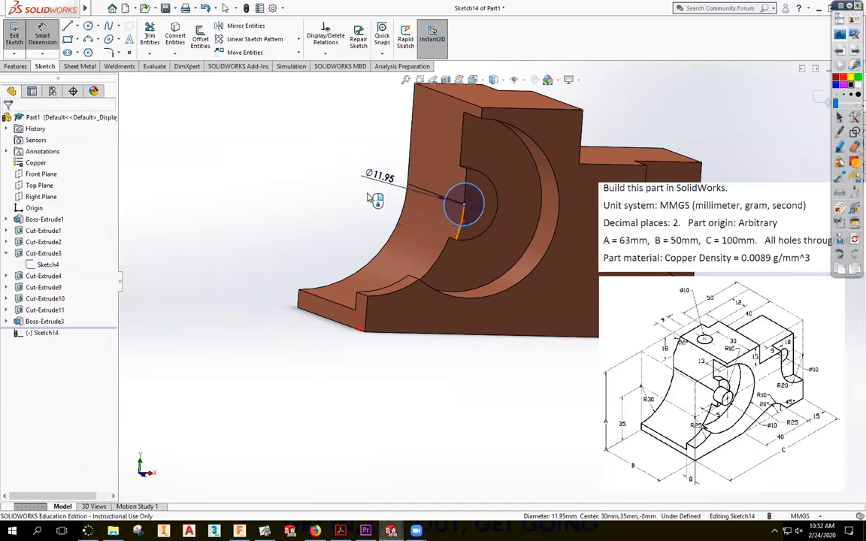
{"action": "left_click", "coordinate": [369, 177]}
{"action": "type", "text": "10"}
{"action": "key", "text": "Return"}
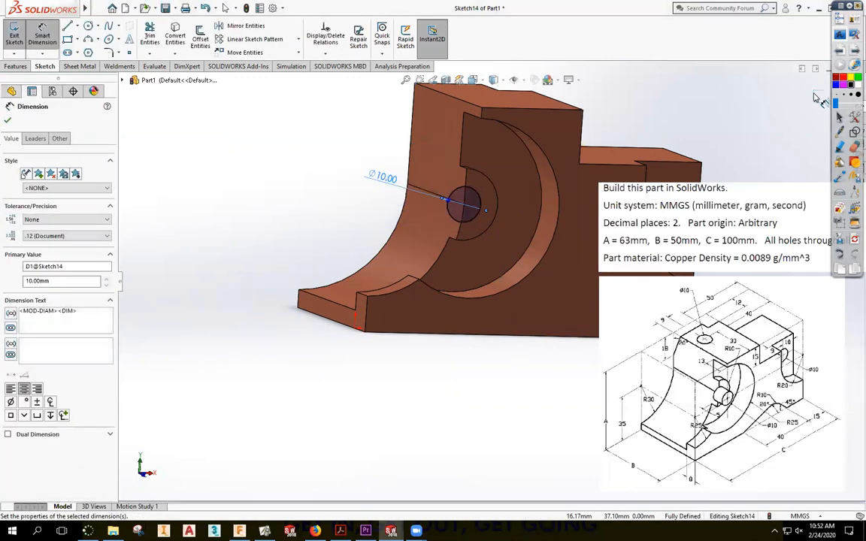
{"action": "key", "text": "Escape"}
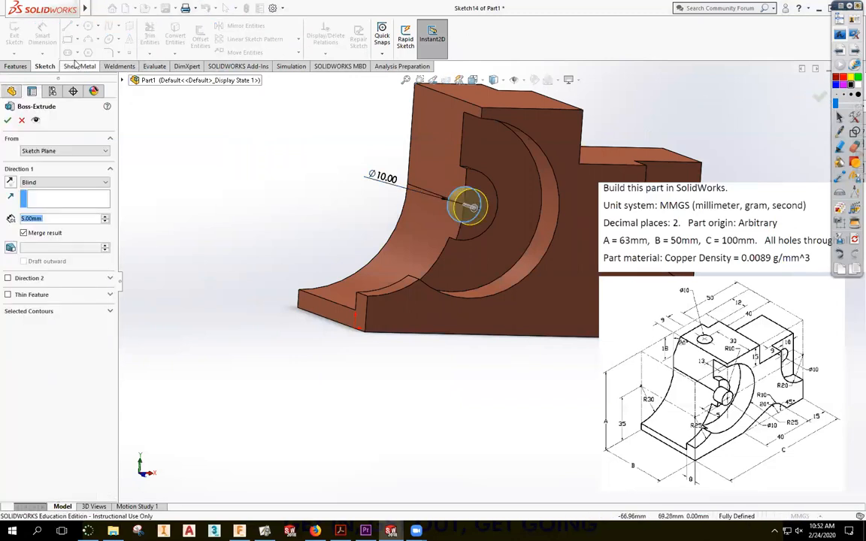
Extrude the 10 mm circle up to the part's outer side face as a merged round pin
{"action": "left_click", "coordinate": [51, 183]}
{"action": "left_click", "coordinate": [41, 203]}
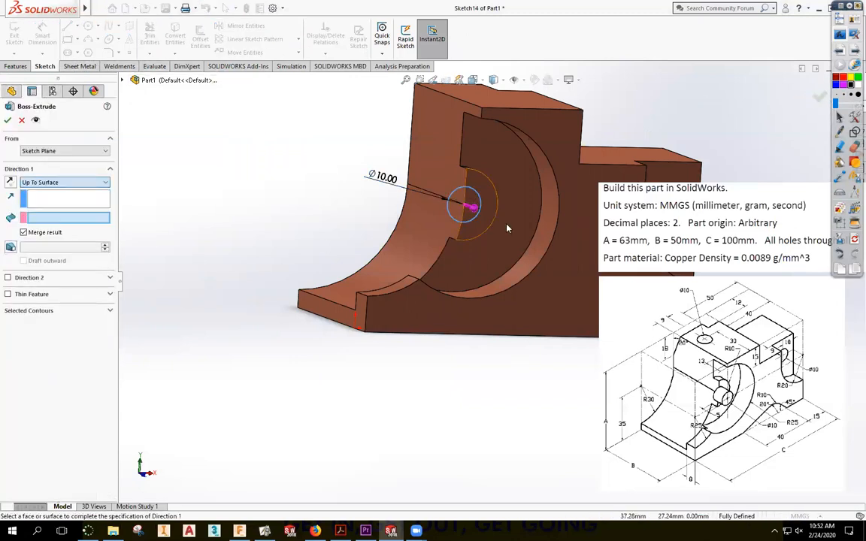
{"action": "left_click", "coordinate": [555, 188]}
{"action": "left_click", "coordinate": [7, 120]}
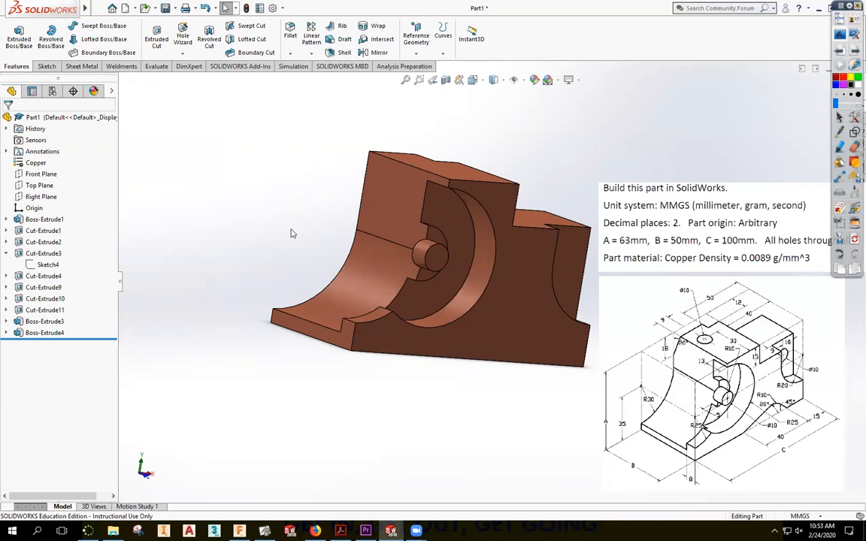
Chamfer the upper block's rear top edge with an 18 mm distance, a 20° angle and the direction flipped
{"action": "middle_click_drag", "start_coordinate": [293, 234], "coordinate": [376, 218]}
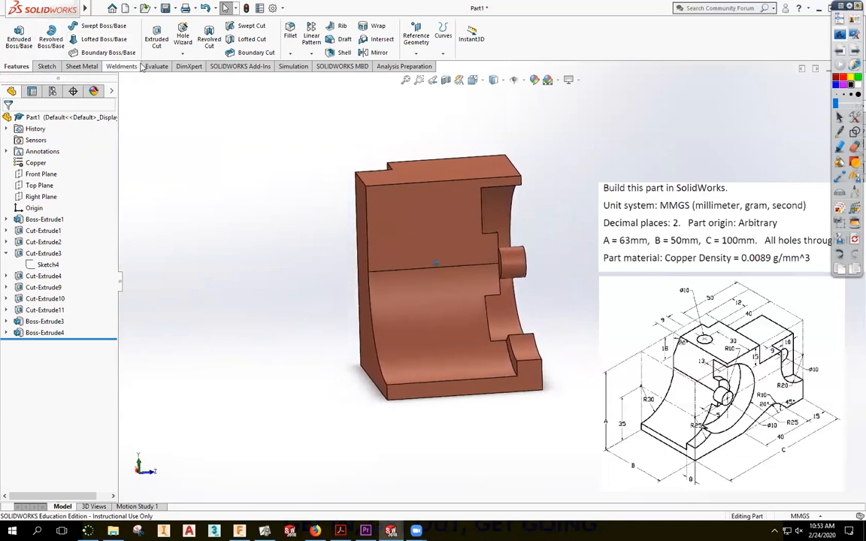
{"action": "left_click", "coordinate": [290, 54]}
{"action": "left_click", "coordinate": [308, 79]}
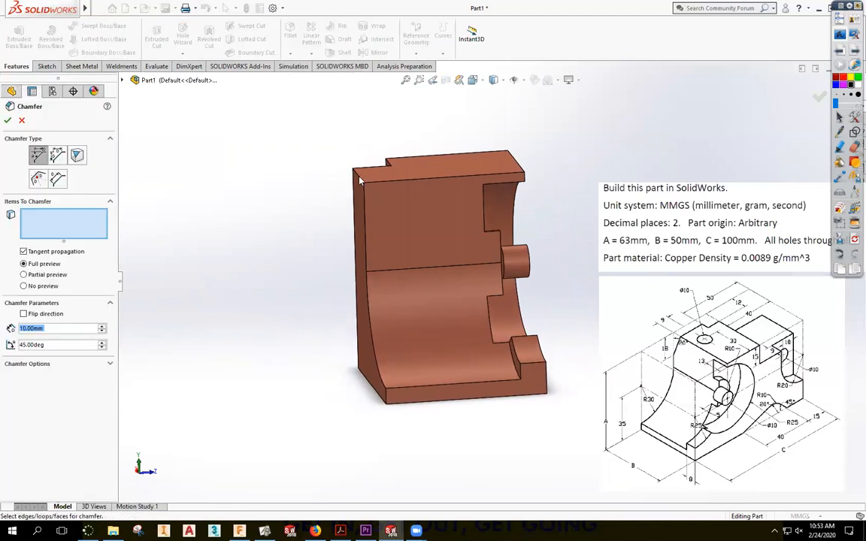
{"action": "left_click", "coordinate": [361, 169]}
{"action": "middle_click_drag", "start_coordinate": [216, 227], "coordinate": [207, 215]}
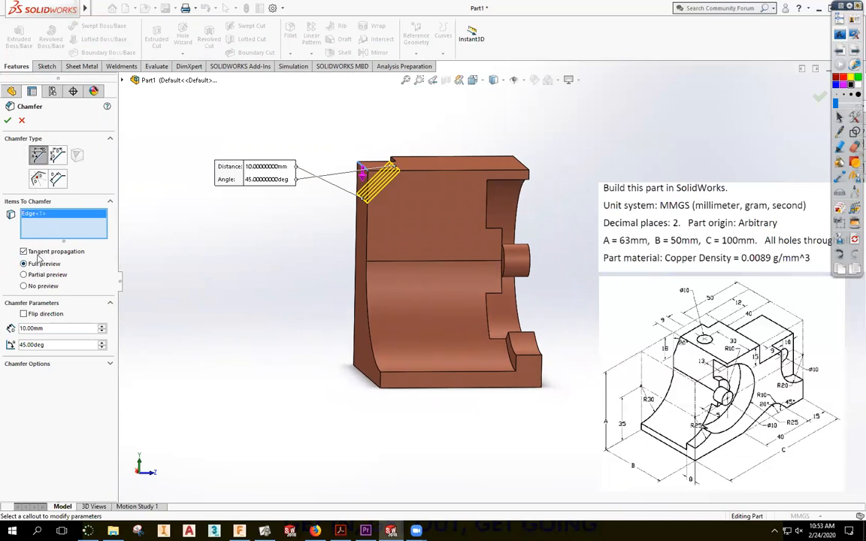
{"action": "left_click", "coordinate": [45, 316]}
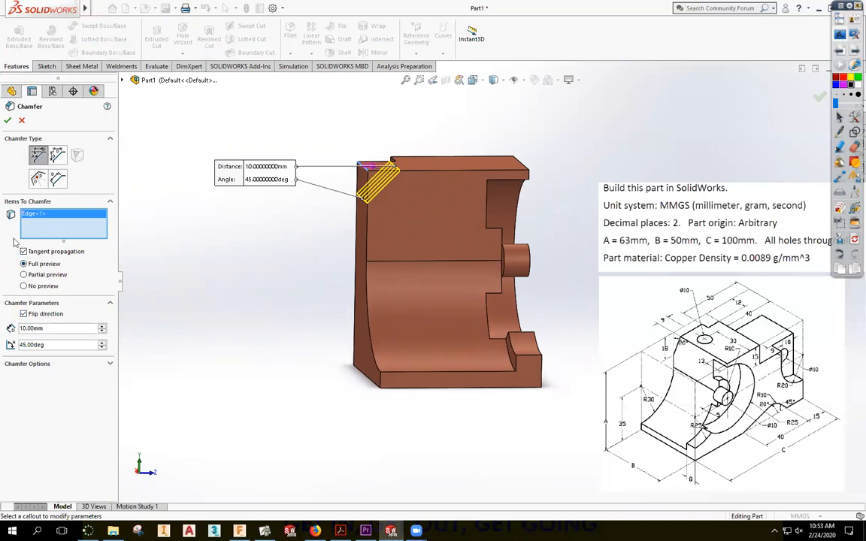
{"action": "left_click", "coordinate": [22, 329]}
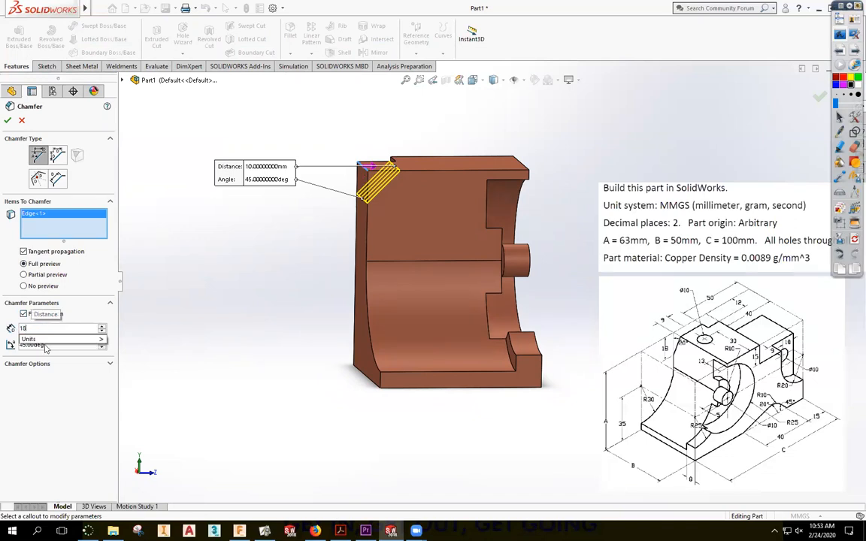
{"action": "type", "text": "18"}
{"action": "left_click", "coordinate": [45, 345]}
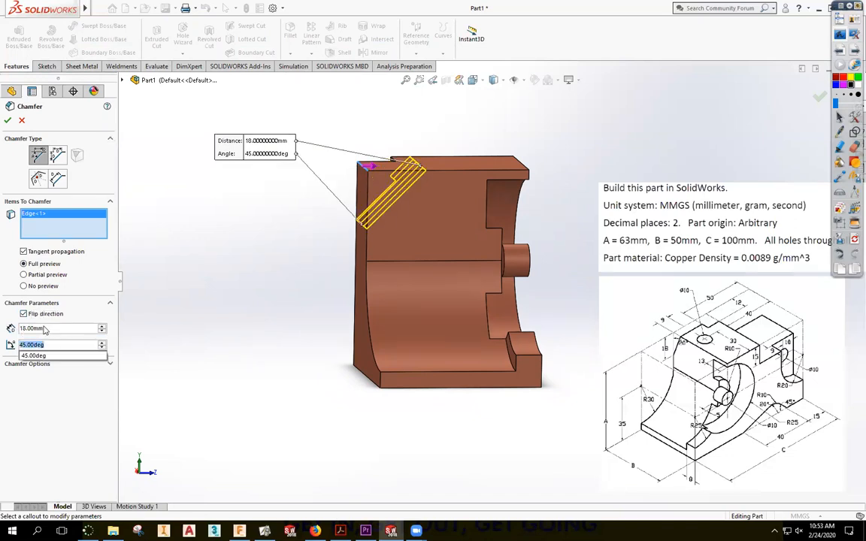
{"action": "type", "text": "20"}
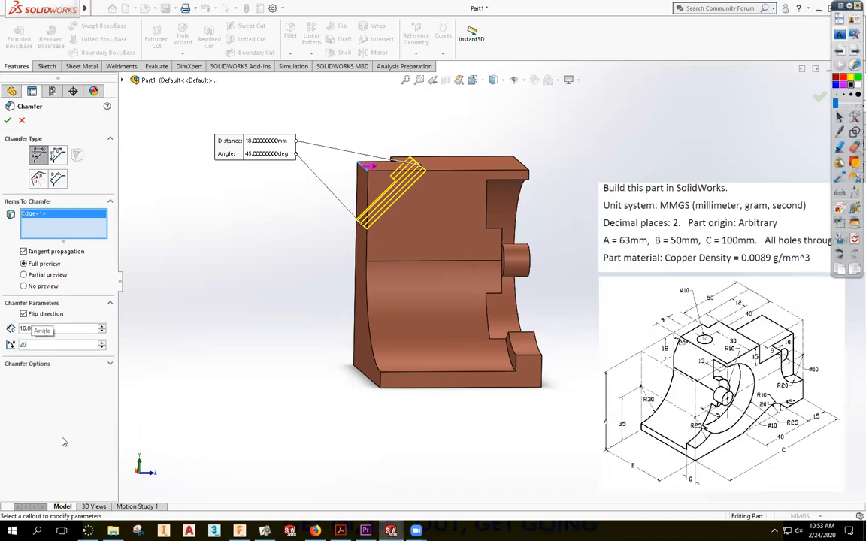
{"action": "left_click", "coordinate": [7, 122]}
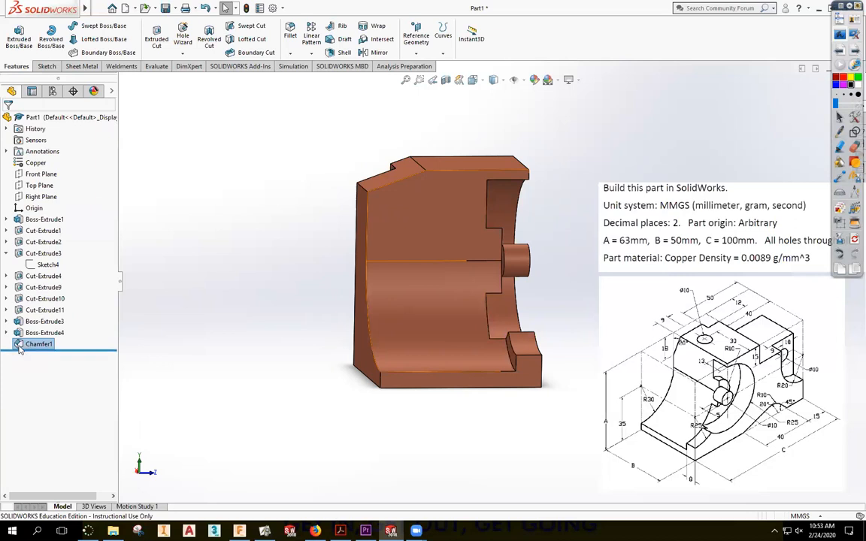
Edit the new chamfer and turn off its flipped direction, keeping the same distance and angle
{"action": "right_click", "coordinate": [20, 346]}
{"action": "left_click", "coordinate": [35, 317]}
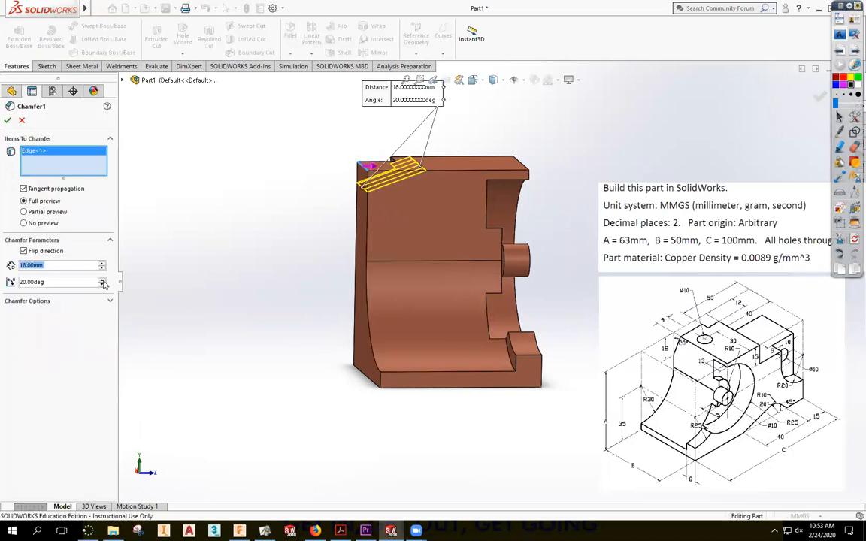
{"action": "left_click", "coordinate": [29, 252]}
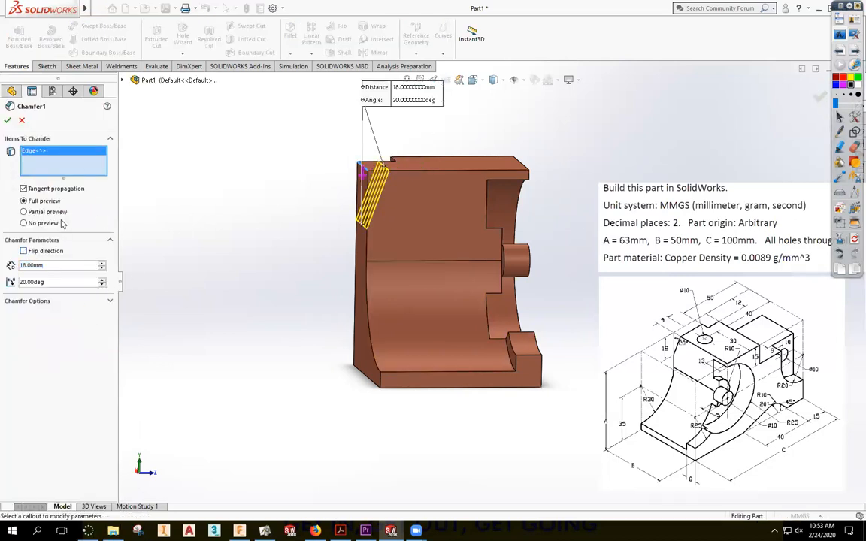
{"action": "left_click", "coordinate": [7, 121]}
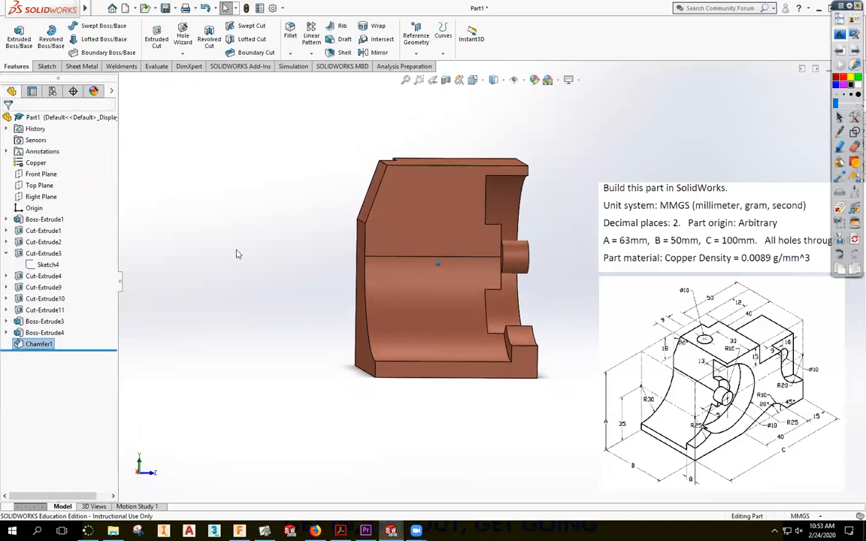
Start a Hole Wizard dowel hole and place its centre on the upper block's top face, about 31 mm from the front edge
{"action": "key", "text": "Left"}
{"action": "key", "text": "Left"}
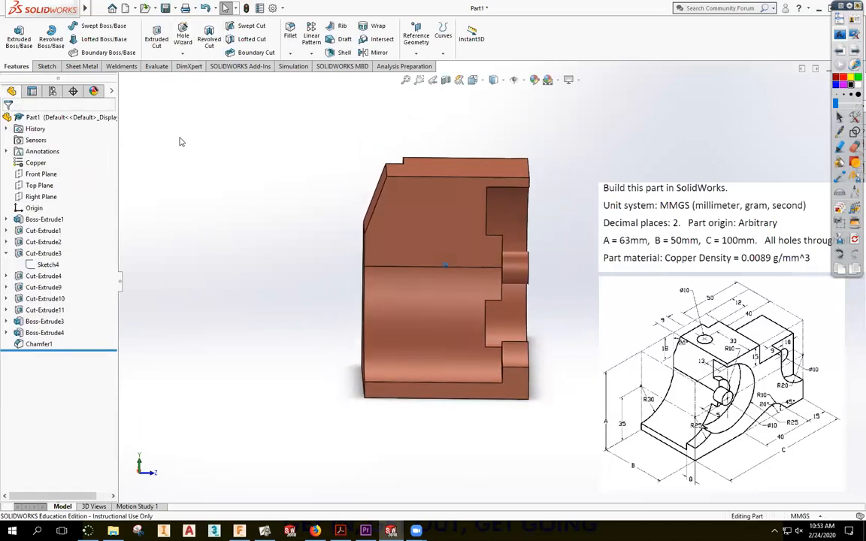
{"action": "key", "text": "Down"}
{"action": "key", "text": "Down"}
{"action": "key", "text": "Down"}
{"action": "key", "text": "Down"}
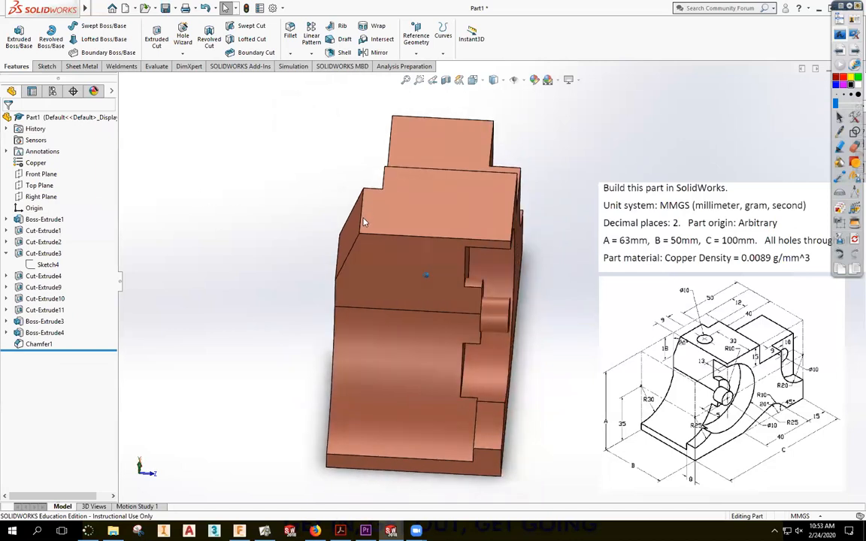
{"action": "key", "text": "ctrl+7"}
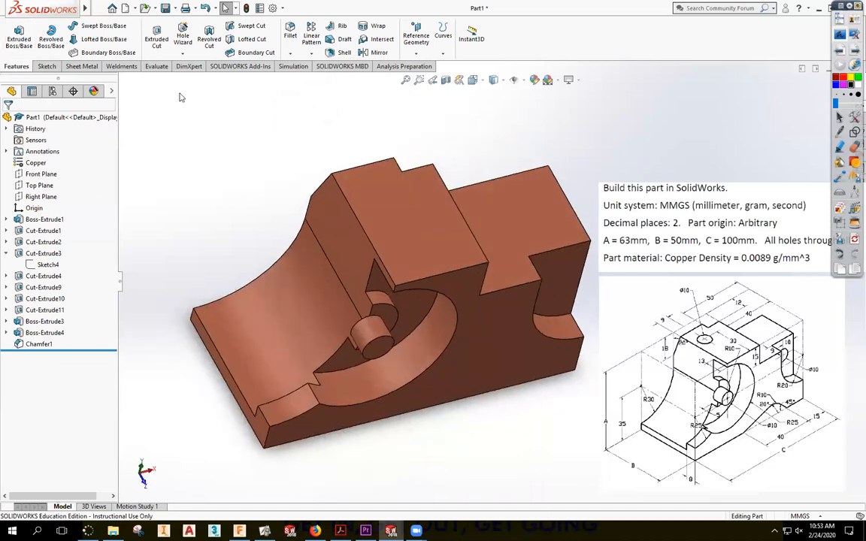
{"action": "left_click", "coordinate": [182, 37]}
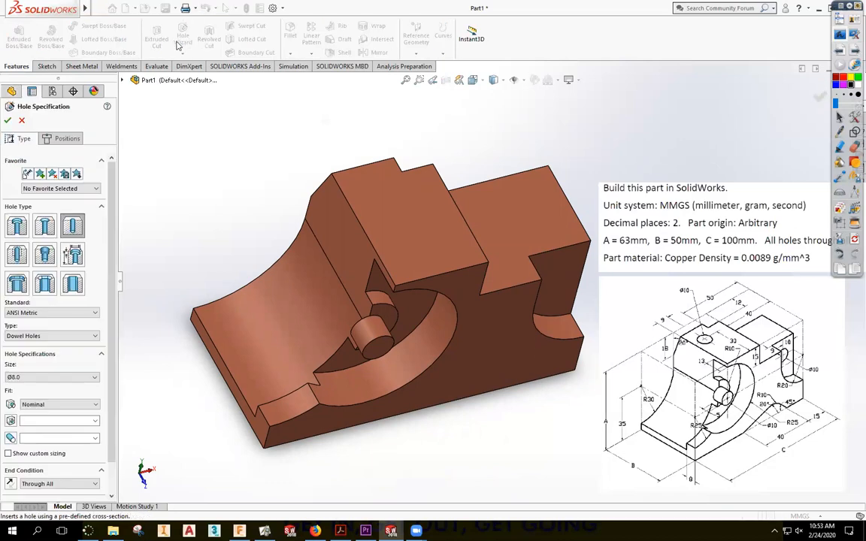
{"action": "left_click", "coordinate": [54, 138]}
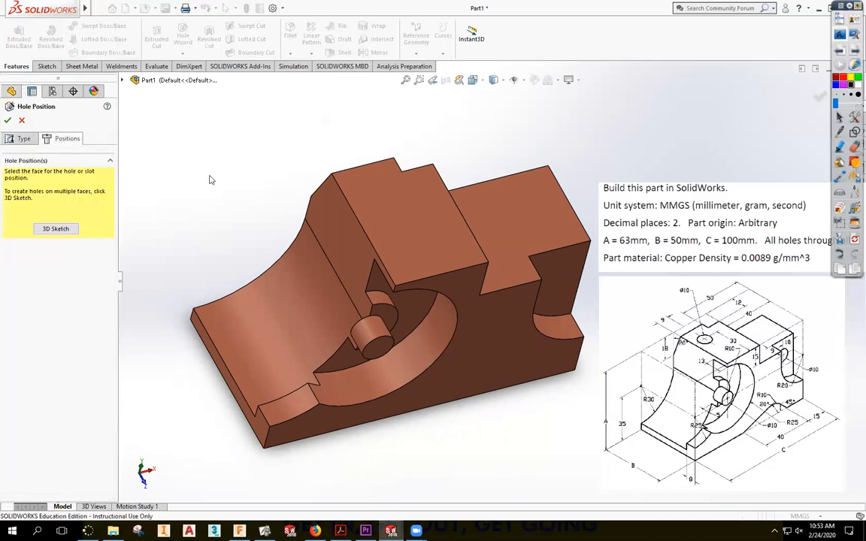
{"action": "left_click", "coordinate": [384, 216]}
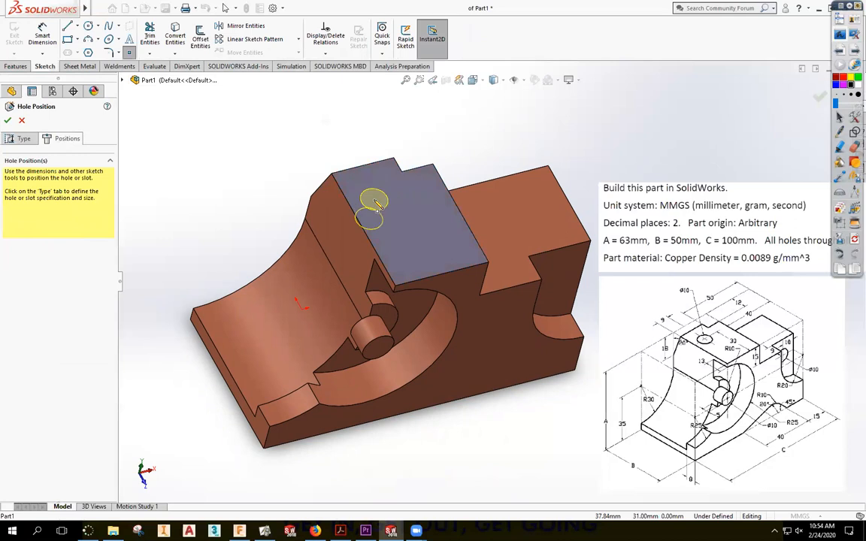
{"action": "left_click", "coordinate": [394, 195]}
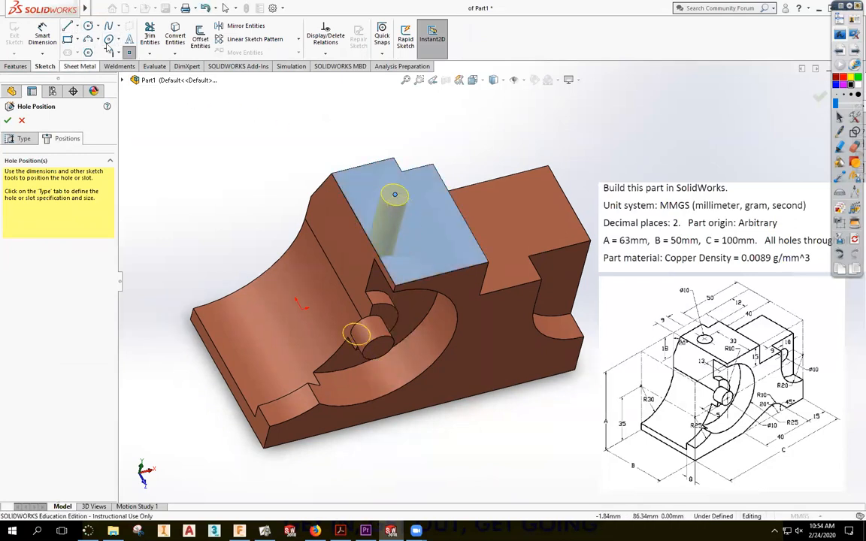
Dimension the hole centre 30 mm from the top face's front edge
{"action": "key", "text": "d"}
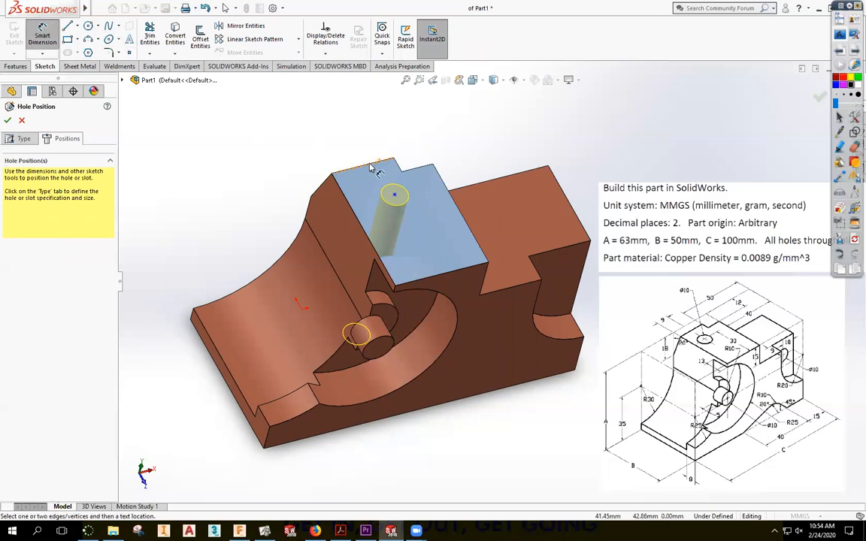
{"action": "left_click", "coordinate": [363, 172]}
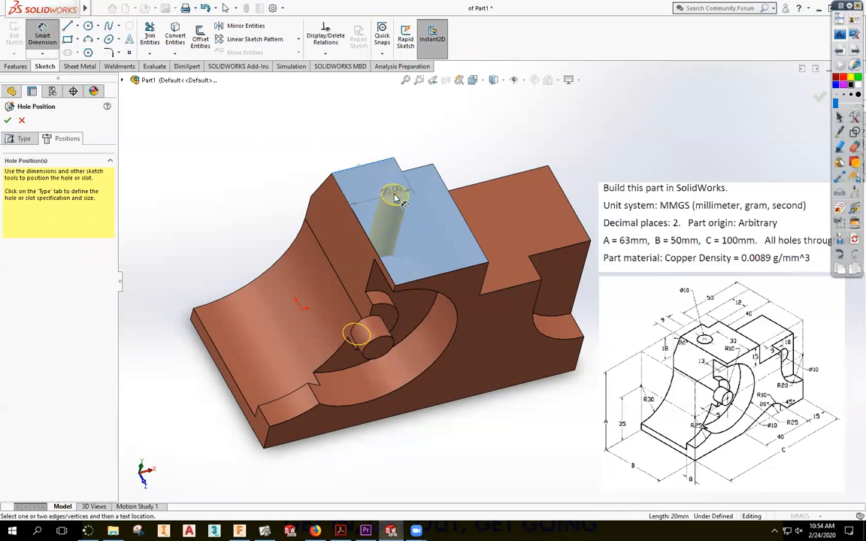
{"action": "key", "text": "Escape"}
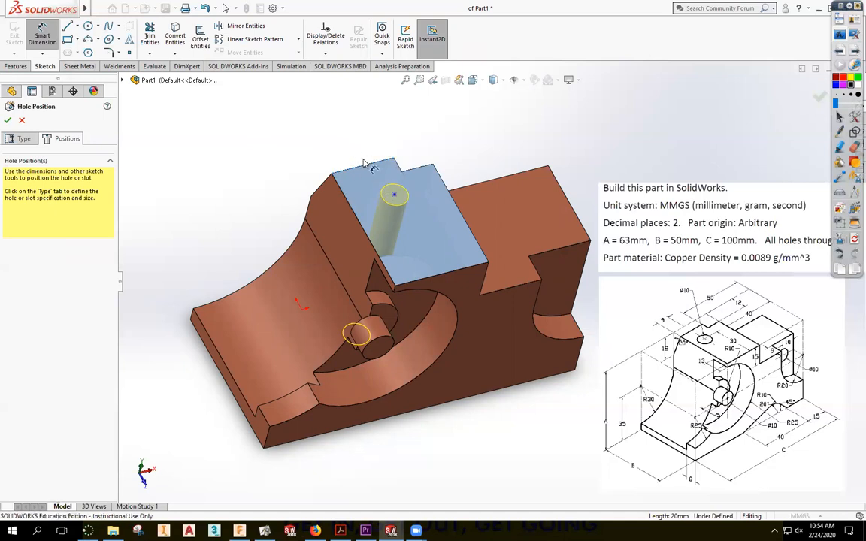
{"action": "left_click", "coordinate": [395, 197]}
{"action": "left_click", "coordinate": [444, 280]}
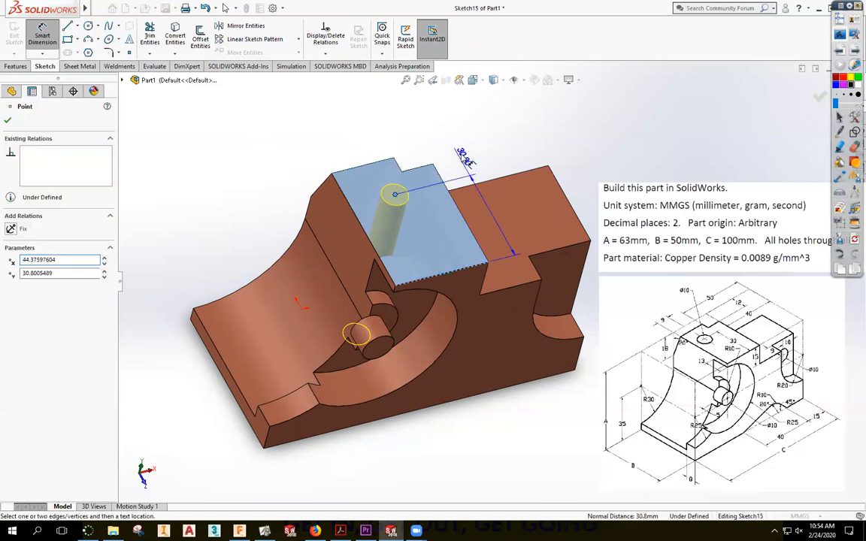
{"action": "left_click", "coordinate": [466, 154]}
{"action": "type", "text": "30"}
{"action": "key", "text": "Return"}
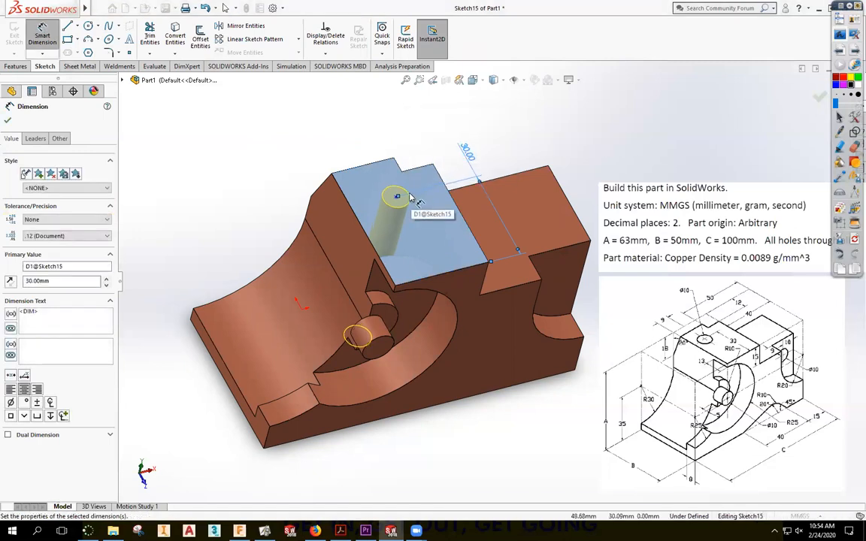
Dimension the hole centre 9 mm from the top face's side edge above the concave cut
{"action": "left_click", "coordinate": [396, 196]}
{"action": "left_click", "coordinate": [336, 194]}
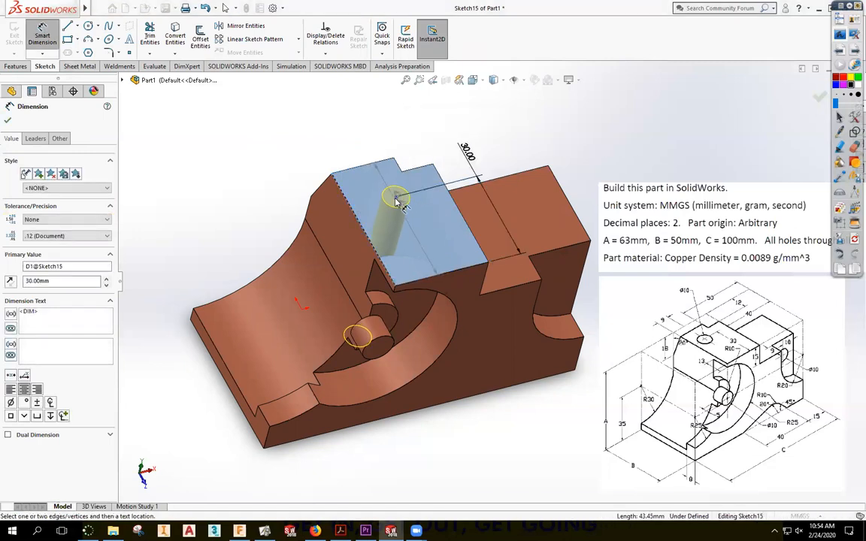
{"action": "left_click", "coordinate": [345, 139]}
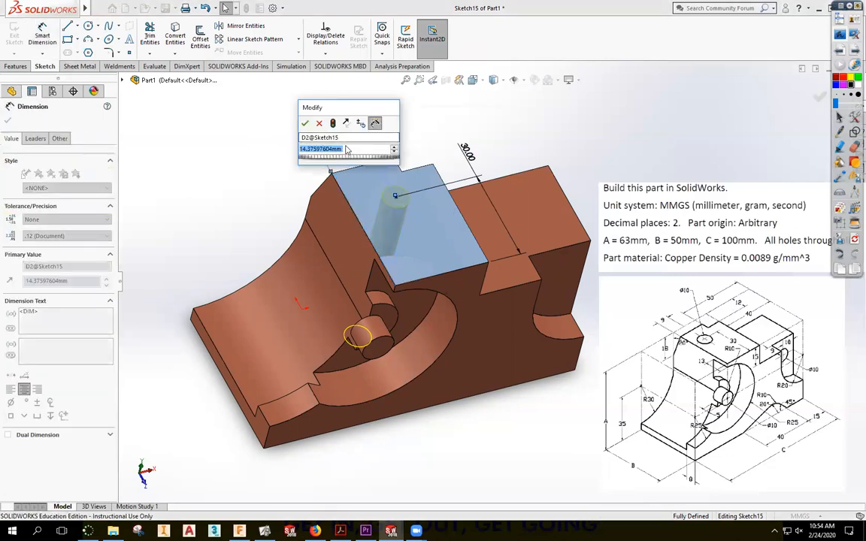
{"action": "type", "text": "9"}
{"action": "key", "text": "Return"}
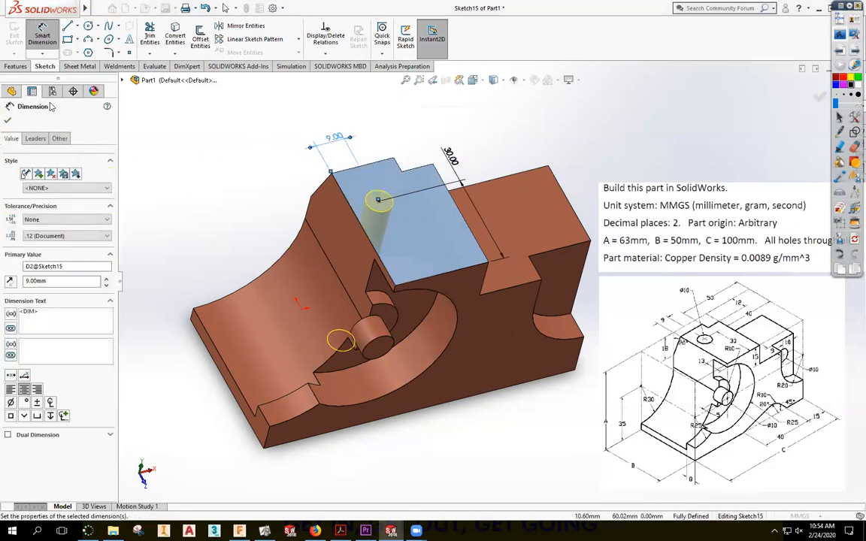
{"action": "left_click", "coordinate": [8, 121]}
Set the dowel hole's size to Ø10.0 and finish the hole
{"action": "left_click", "coordinate": [23, 139]}
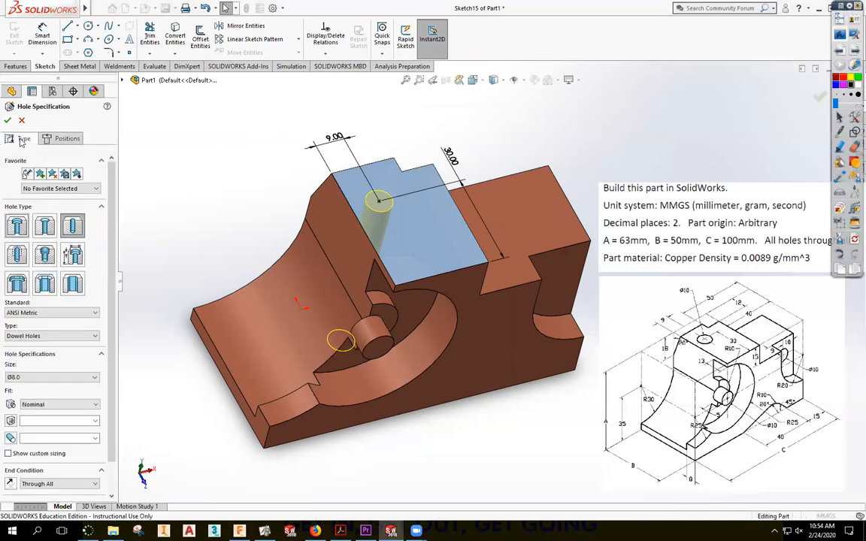
{"action": "left_click", "coordinate": [48, 378]}
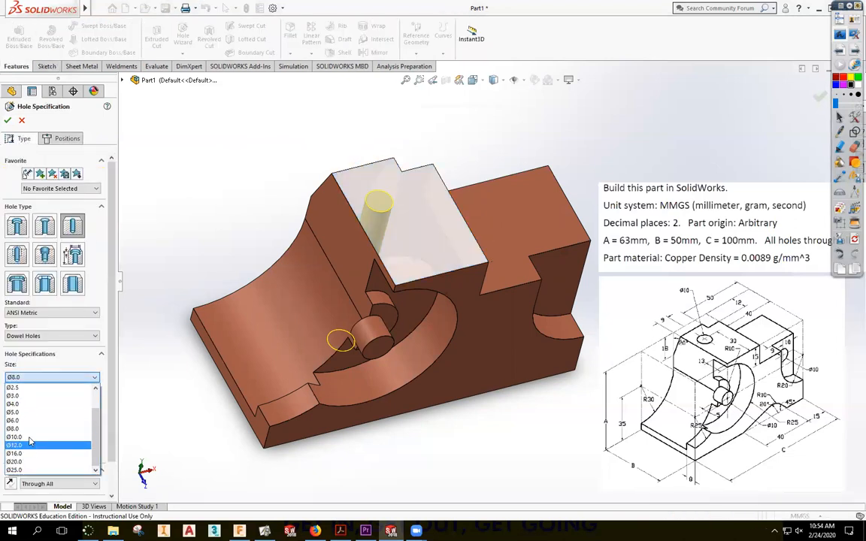
{"action": "left_click", "coordinate": [30, 396]}
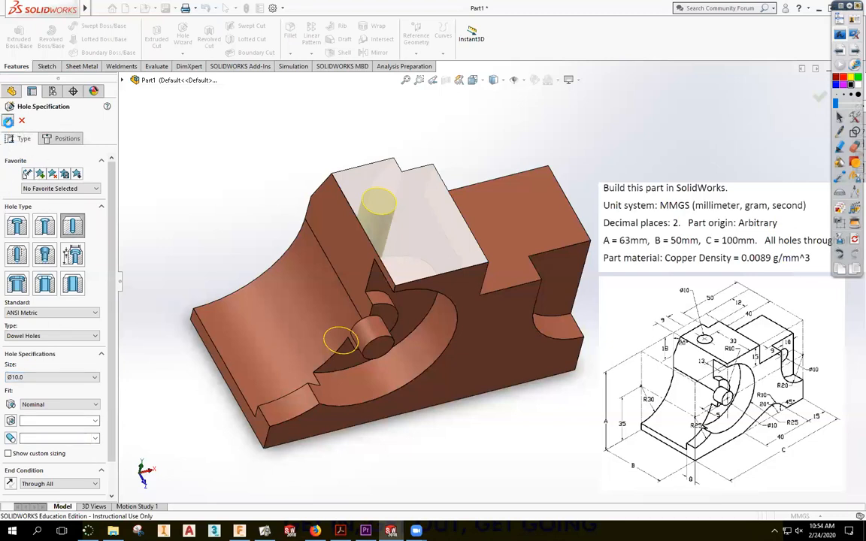
{"action": "left_click", "coordinate": [8, 120]}
Start another Ø10.0 dowel hole and place its centre on the recessed face of the curved side pocket
{"action": "middle_click_drag", "start_coordinate": [272, 129], "coordinate": [101, 65]}
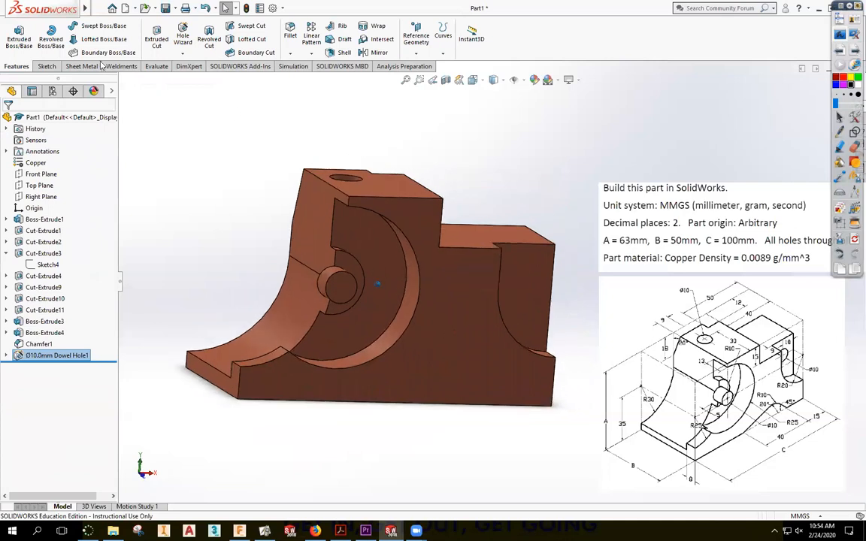
{"action": "left_click", "coordinate": [180, 36]}
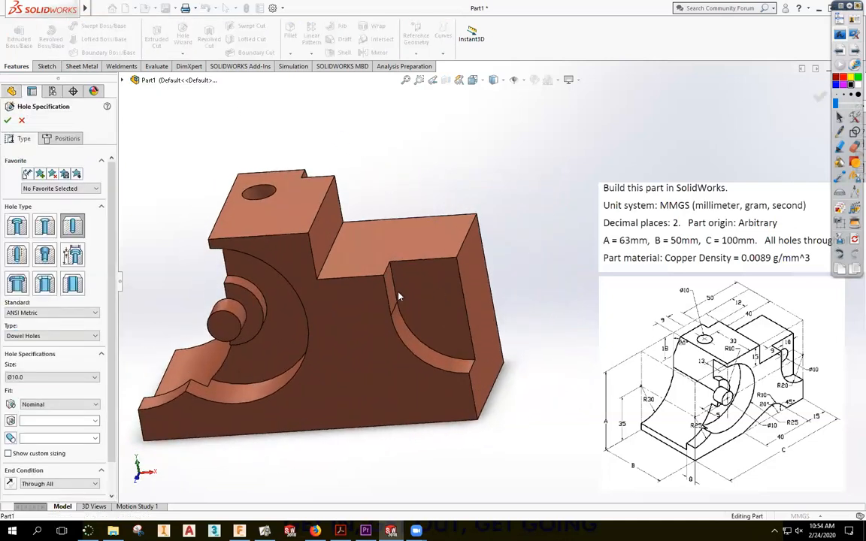
{"action": "left_click", "coordinate": [67, 139]}
{"action": "left_click", "coordinate": [450, 296]}
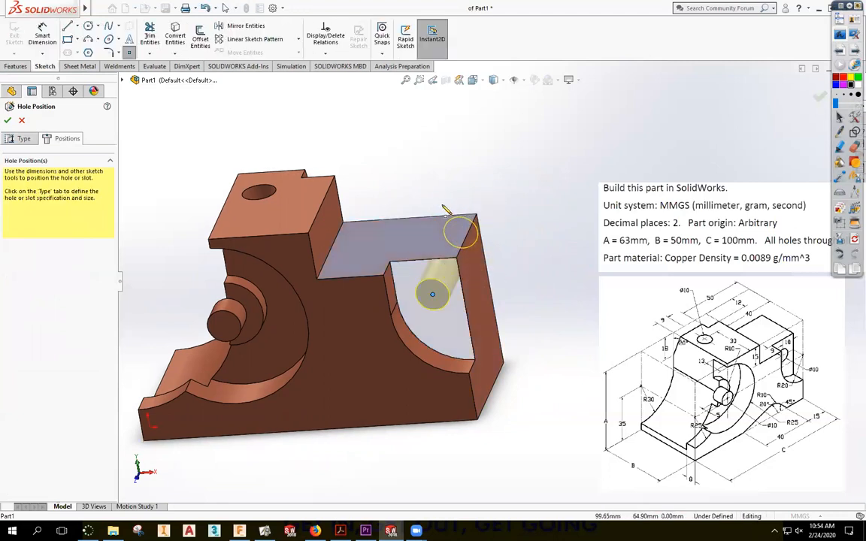
Dimension the second hole's centre 10 mm from the recessed face's outer vertical edge
{"action": "left_click", "coordinate": [47, 34]}
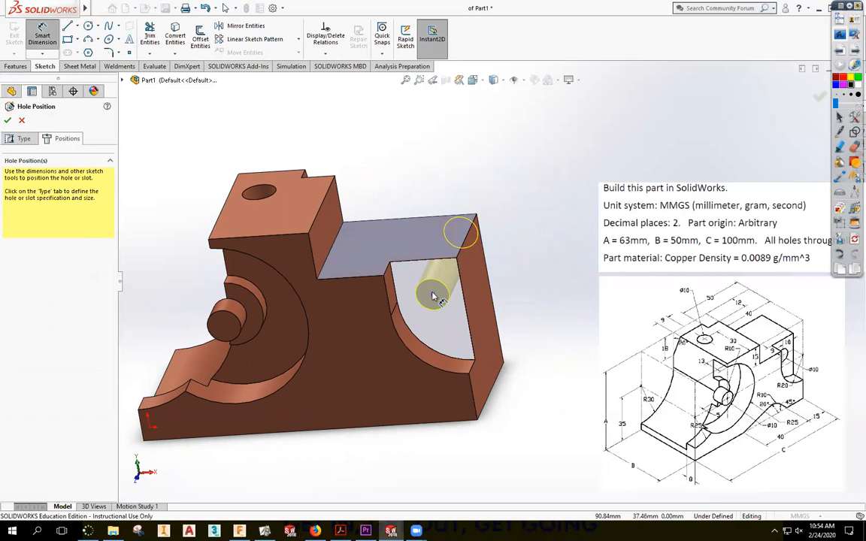
{"action": "left_click", "coordinate": [432, 294]}
{"action": "left_click", "coordinate": [463, 304]}
{"action": "left_click", "coordinate": [436, 164]}
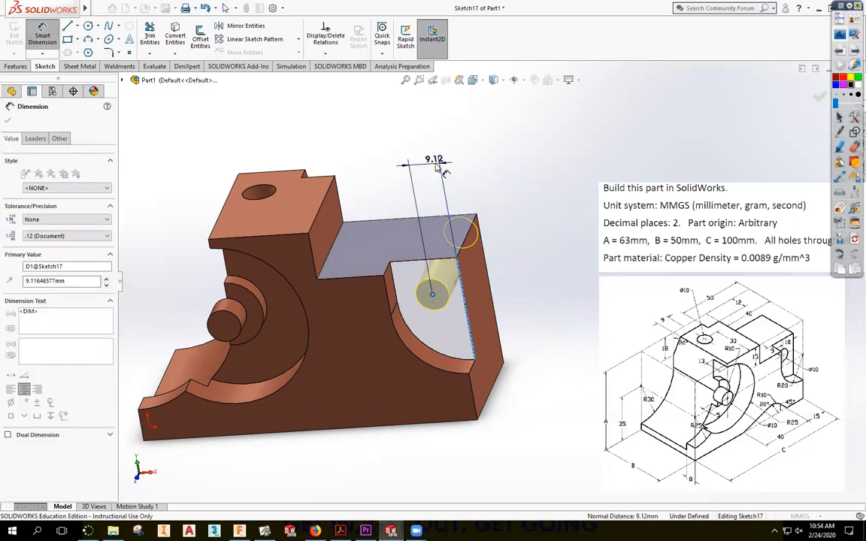
{"action": "type", "text": "10"}
{"action": "key", "text": "Return"}
{"action": "middle_click_drag", "start_coordinate": [480, 329], "coordinate": [436, 304]}
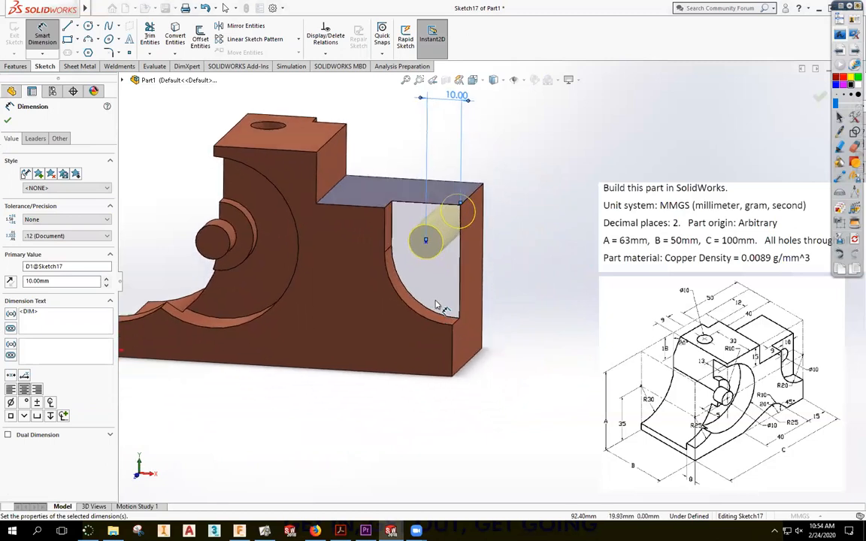
Sketch a horizontal line from the second hole's centre to the start of the pocket's curved edge, and finish the hole
{"action": "key", "text": "Escape"}
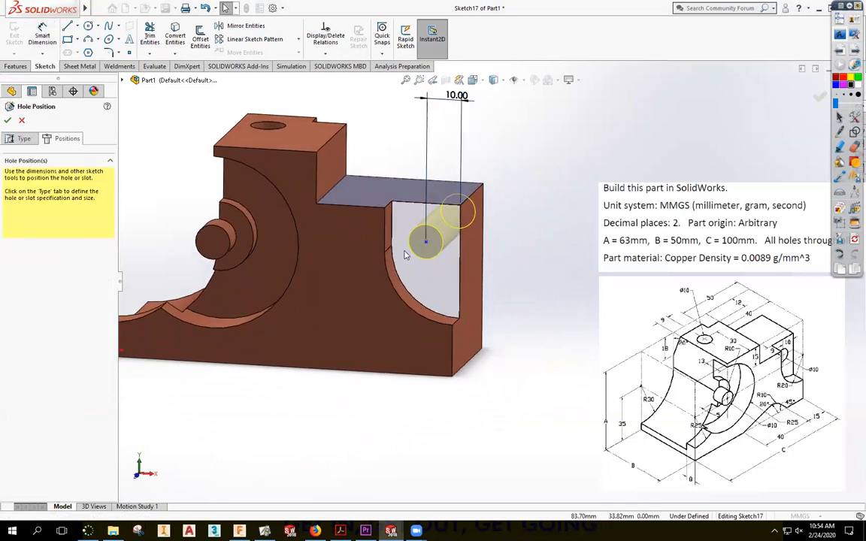
{"action": "key", "text": "l"}
{"action": "left_click", "coordinate": [426, 242]}
{"action": "left_click", "coordinate": [393, 246]}
{"action": "key", "text": "Escape"}
{"action": "left_click", "coordinate": [404, 245]}
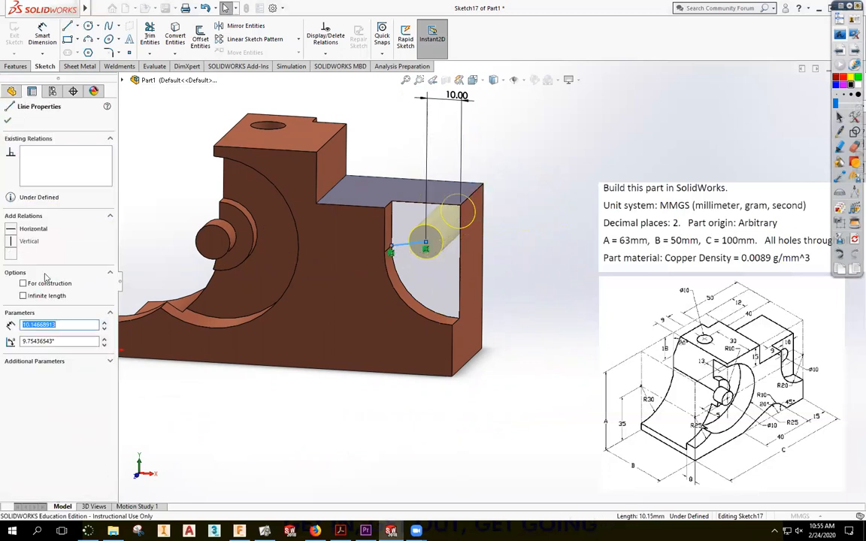
{"action": "left_click", "coordinate": [12, 231]}
{"action": "key", "text": "Escape"}
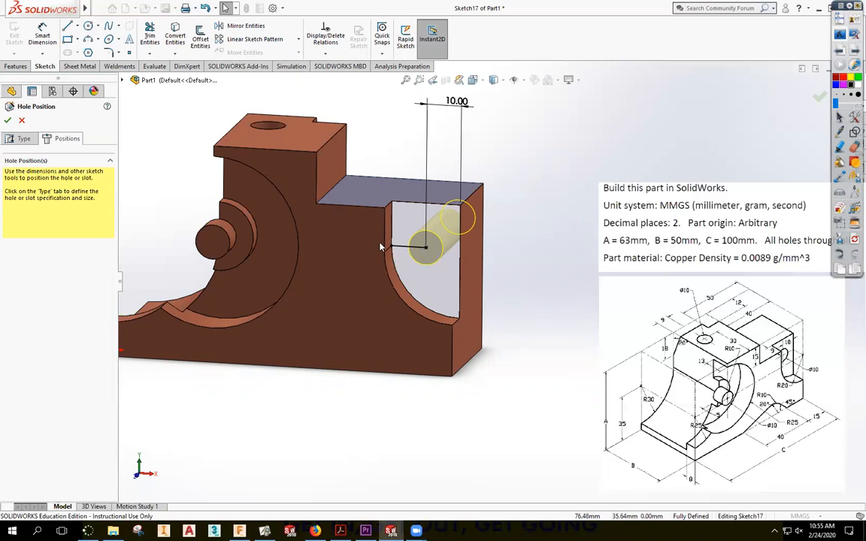
{"action": "left_click", "coordinate": [820, 97]}
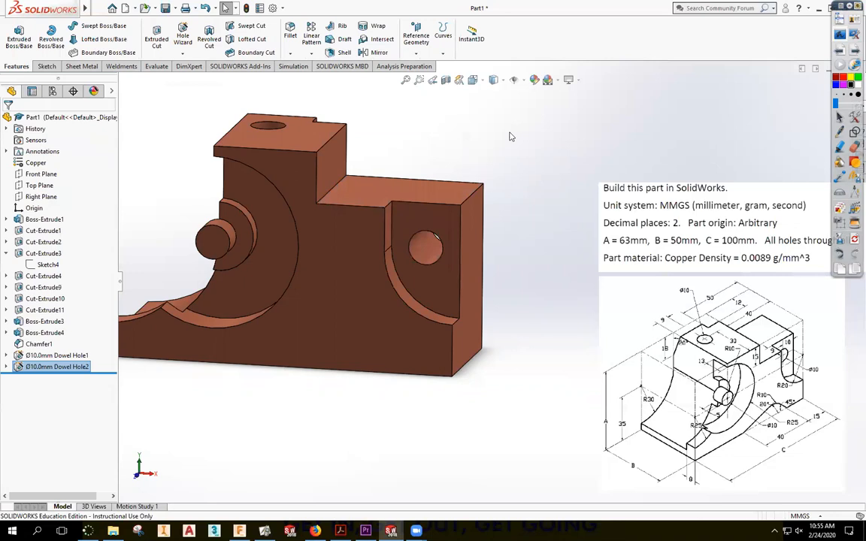
Start a sketch on the large front face and draw two lines forming an inverted V on its bottom edge
{"action": "middle_click_drag", "start_coordinate": [593, 168], "coordinate": [573, 210]}
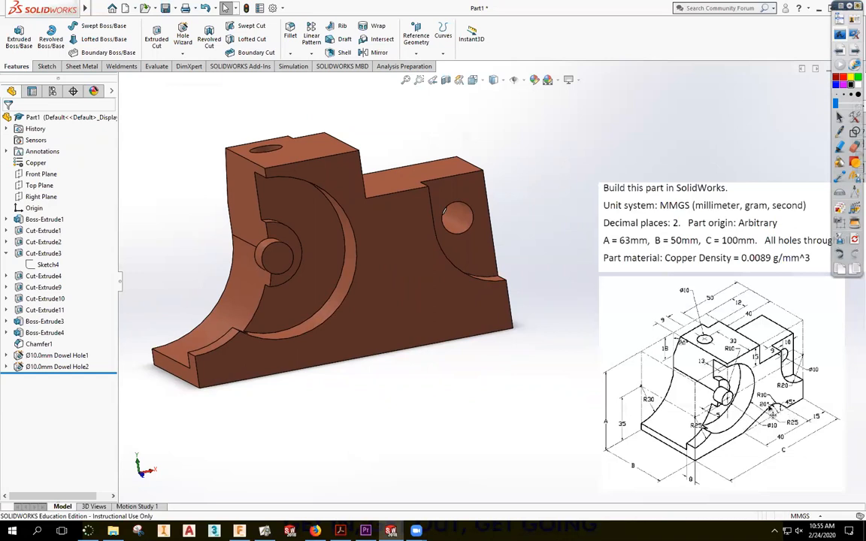
{"action": "left_click", "coordinate": [22, 49]}
{"action": "left_click", "coordinate": [419, 332]}
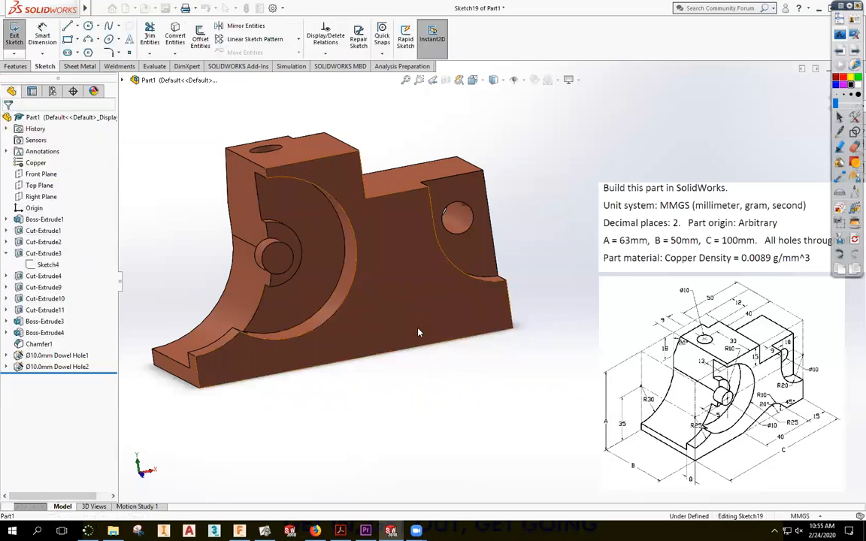
{"action": "left_click", "coordinate": [67, 25]}
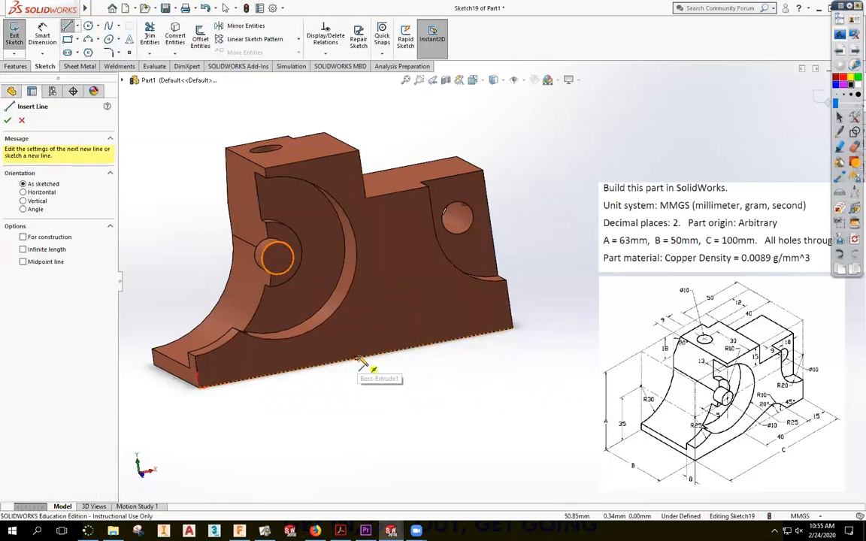
{"action": "left_click", "coordinate": [381, 353]}
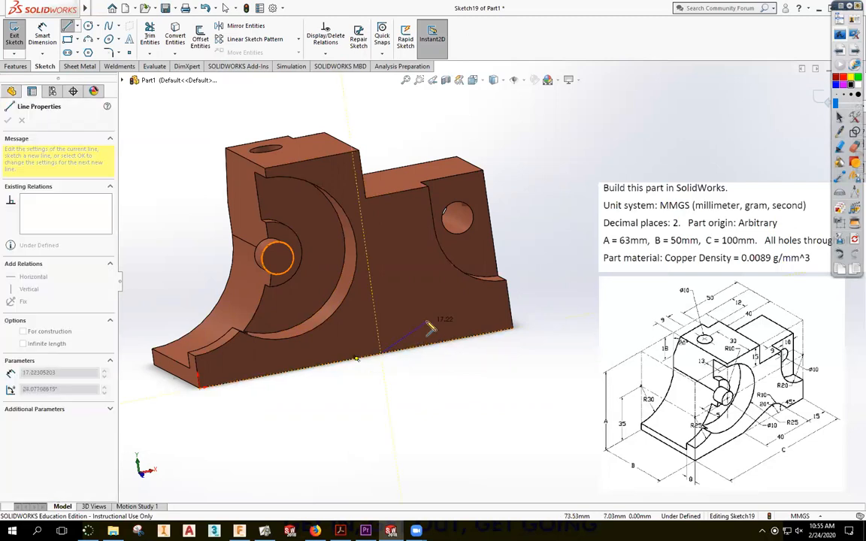
{"action": "left_click", "coordinate": [427, 318]}
{"action": "left_click", "coordinate": [481, 333]}
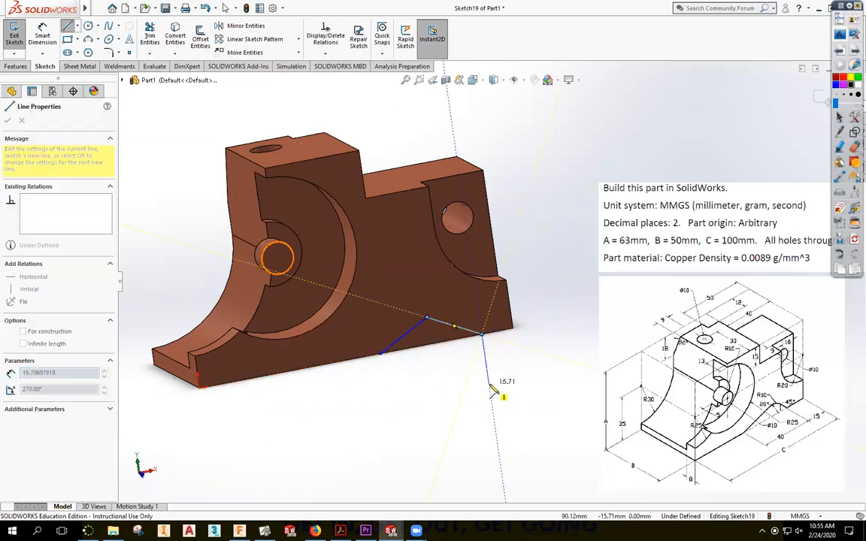
{"action": "key", "text": "Escape"}
Dimension the V's endpoint nearest the pocket side 15 mm from the part's vertical end edge
{"action": "middle_click_drag", "start_coordinate": [542, 269], "coordinate": [487, 340]}
{"action": "right_click_drag", "start_coordinate": [487, 340], "coordinate": [485, 297]}
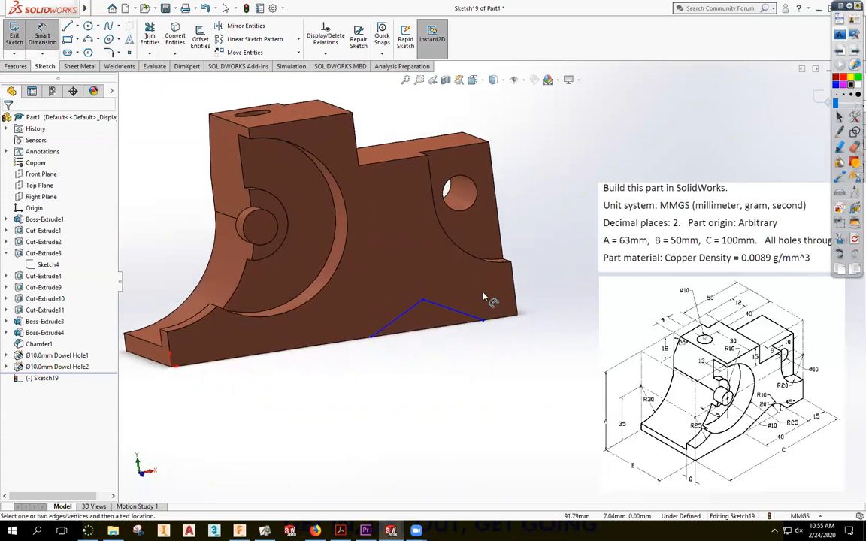
{"action": "left_click", "coordinate": [484, 321]}
{"action": "left_click", "coordinate": [516, 308]}
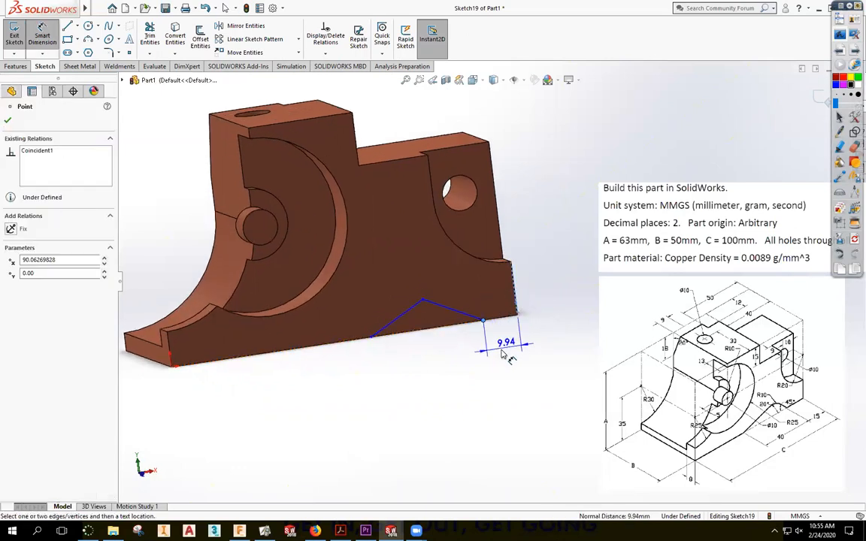
{"action": "left_click", "coordinate": [502, 348]}
{"action": "type", "text": "15"}
{"action": "key", "text": "Return"}
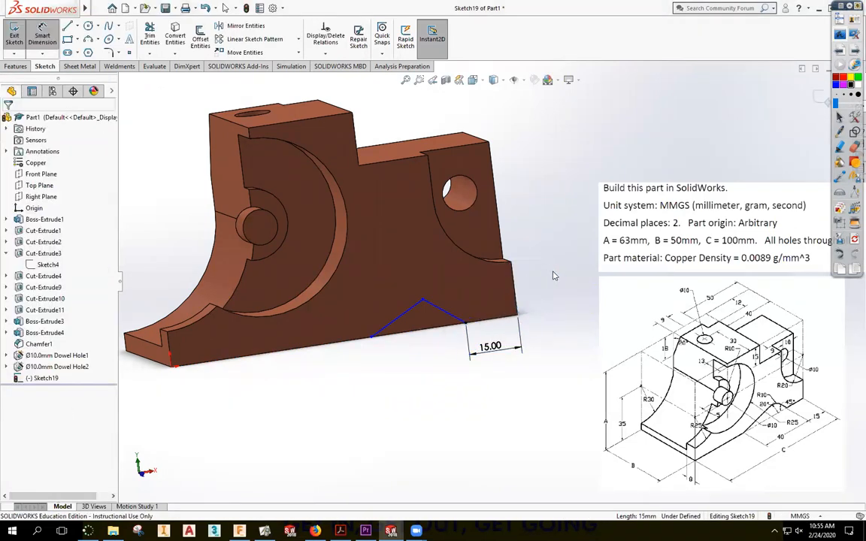
Dimension the distance between the V's two endpoints on the bottom edge as 40 mm
{"action": "key", "text": "Escape"}
{"action": "key", "text": "d"}
{"action": "left_click", "coordinate": [466, 324]}
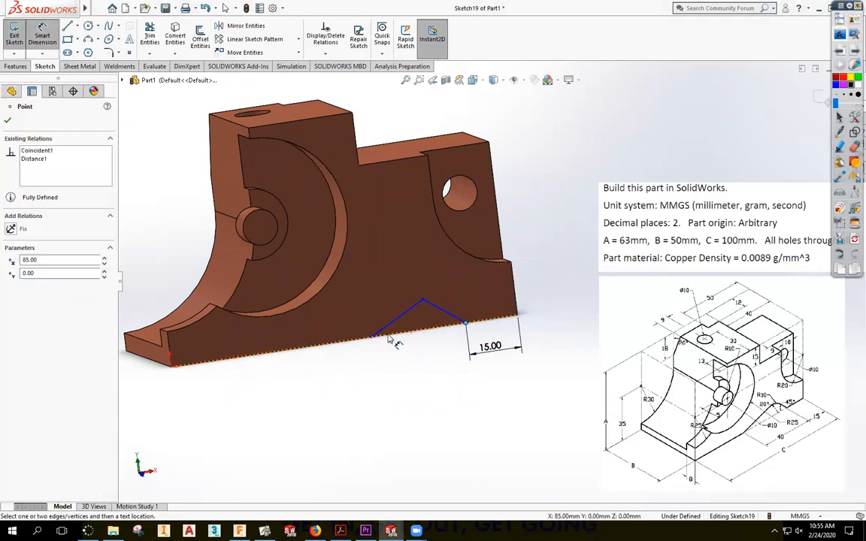
{"action": "left_click", "coordinate": [372, 337]}
{"action": "left_click", "coordinate": [376, 376]}
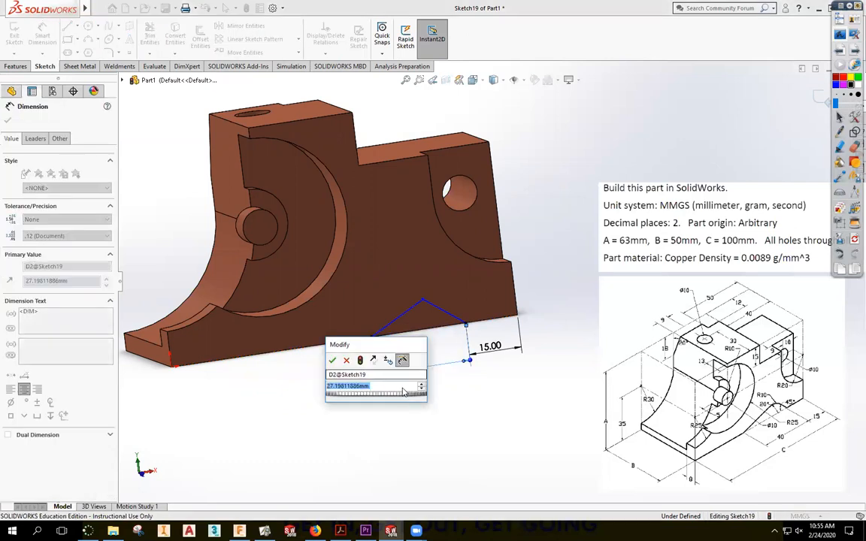
{"action": "type", "text": "40"}
{"action": "key", "text": "Return"}
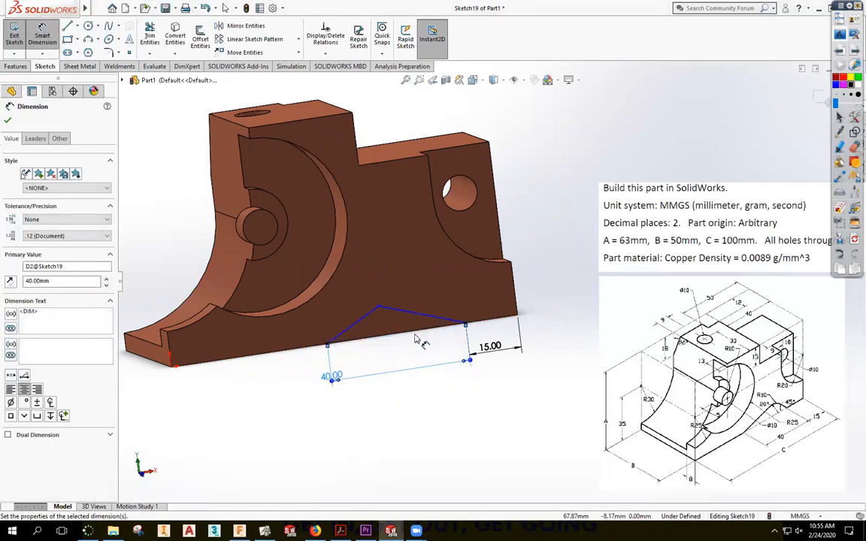
{"action": "left_click", "coordinate": [444, 321]}
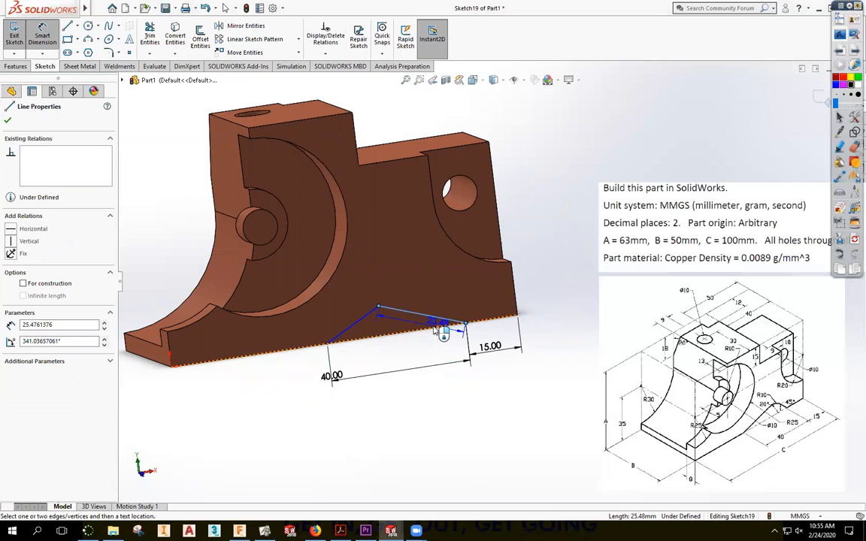
{"action": "left_click", "coordinate": [433, 325]}
{"action": "key", "text": "Return"}
{"action": "key", "text": "Escape"}
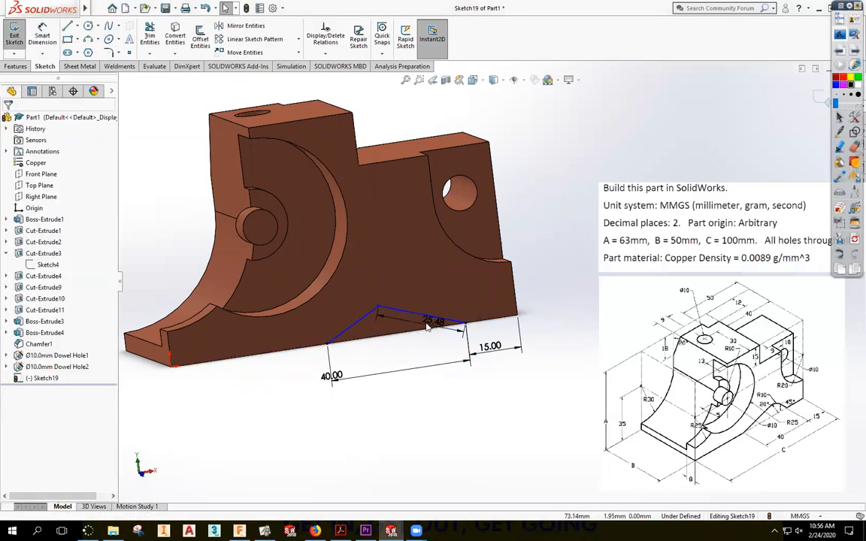
{"action": "left_click", "coordinate": [418, 325]}
{"action": "key", "text": "Delete"}
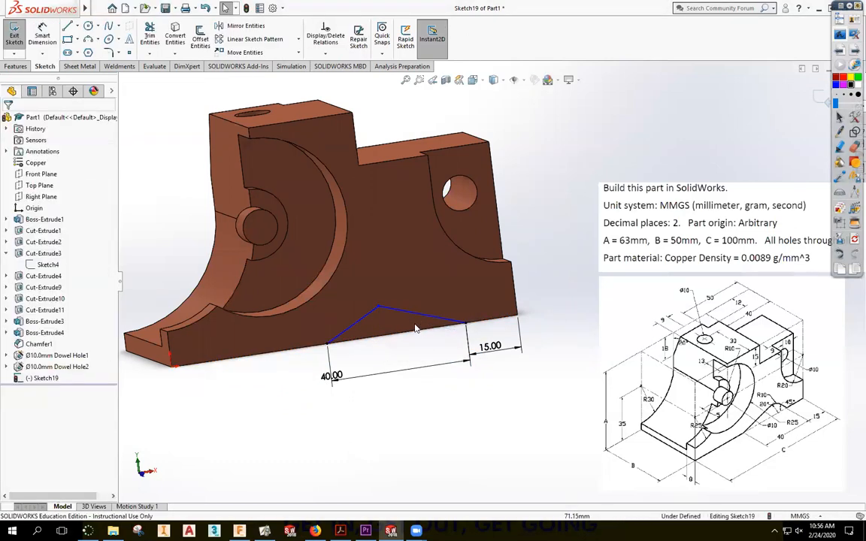
Dimension the angle between the V's line nearest the pocket side and the bottom edge as 45°
{"action": "key", "text": "d"}
{"action": "left_click", "coordinate": [435, 321]}
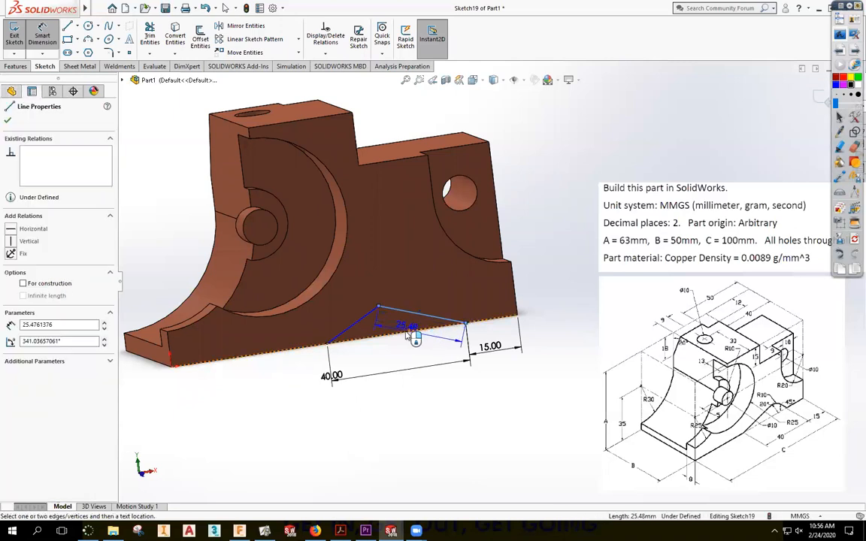
{"action": "left_click", "coordinate": [378, 332]}
{"action": "left_click", "coordinate": [382, 332]}
{"action": "type", "text": "45"}
{"action": "key", "text": "Return"}
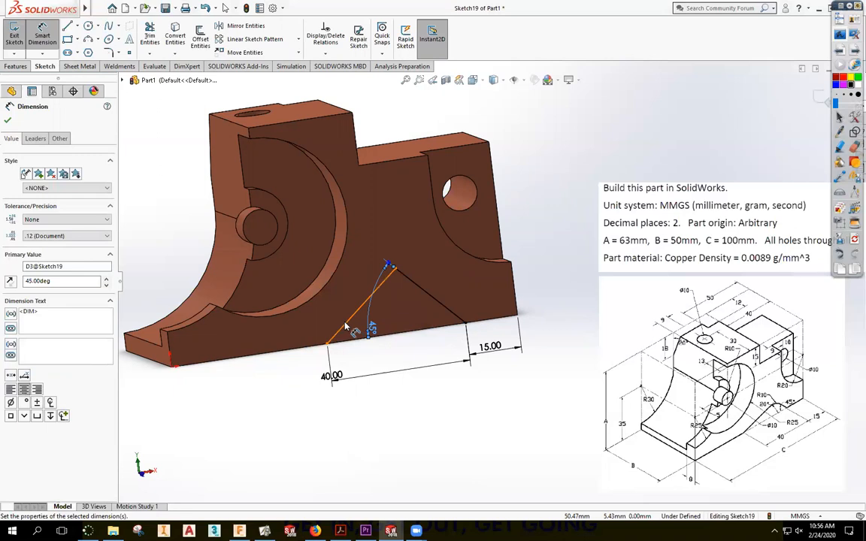
Dimension the angle between the V's other line and the bottom edge as 20°, and close the sketch
{"action": "left_click", "coordinate": [345, 324]}
{"action": "left_click", "coordinate": [368, 291]}
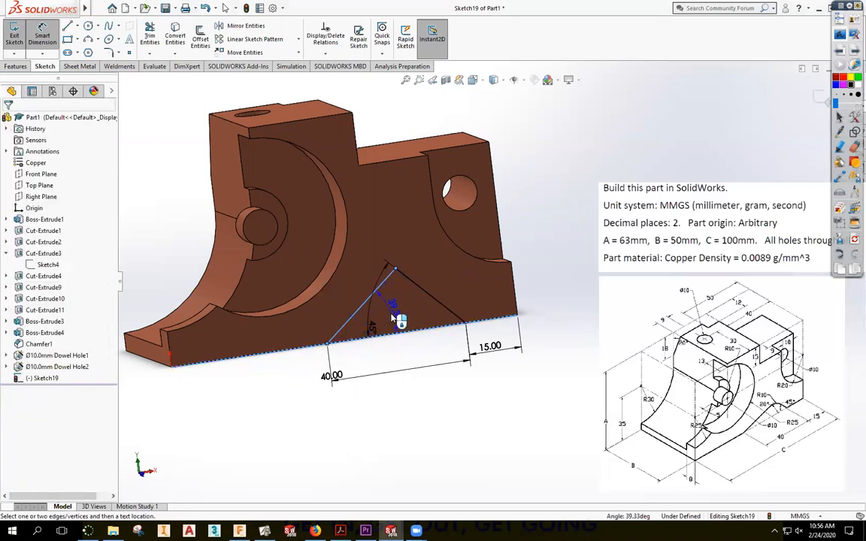
{"action": "left_click", "coordinate": [396, 320]}
{"action": "key", "text": "Return"}
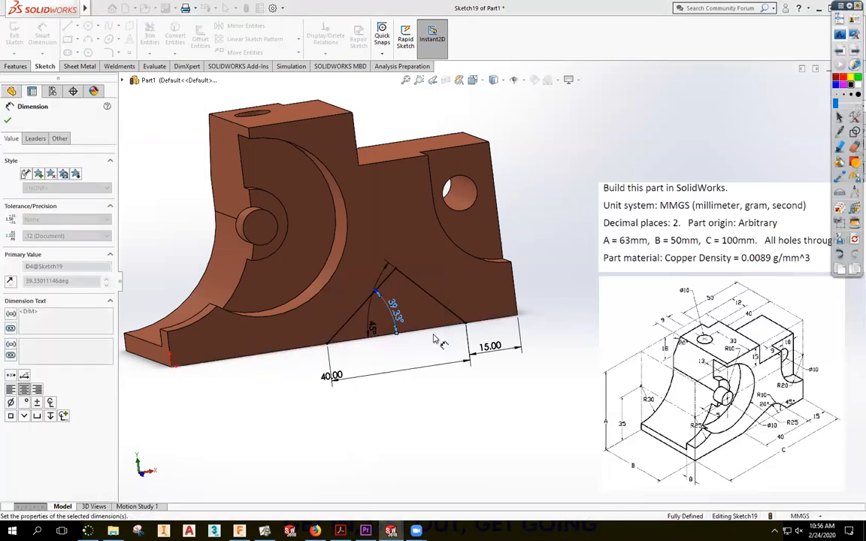
{"action": "left_click", "coordinate": [823, 99]}
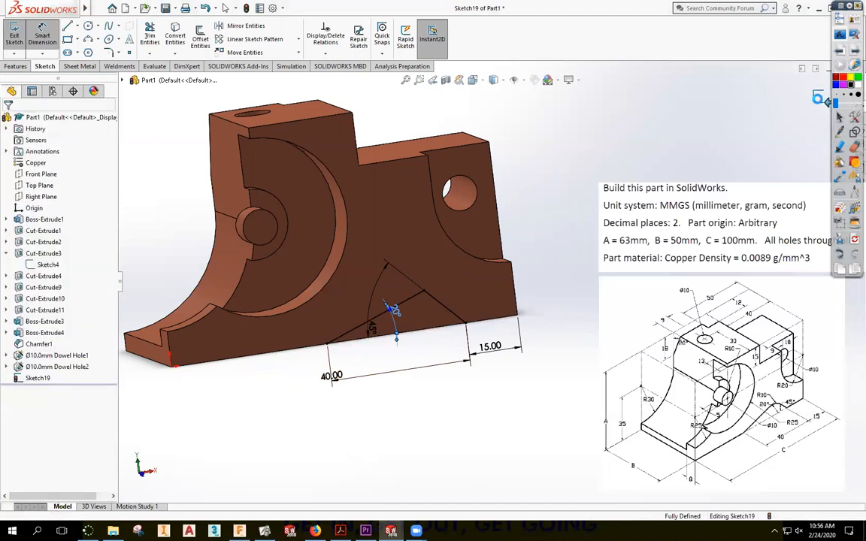
Cut-extrude the V profile Through All with the cut side flipped, removing the notch under the part
{"action": "key", "text": "x"}
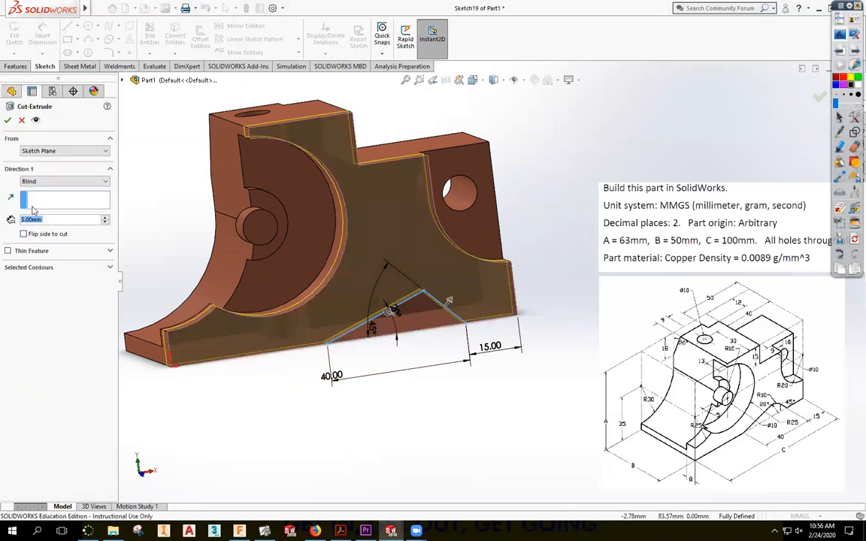
{"action": "left_click", "coordinate": [24, 234]}
{"action": "left_click", "coordinate": [34, 181]}
{"action": "left_click", "coordinate": [41, 197]}
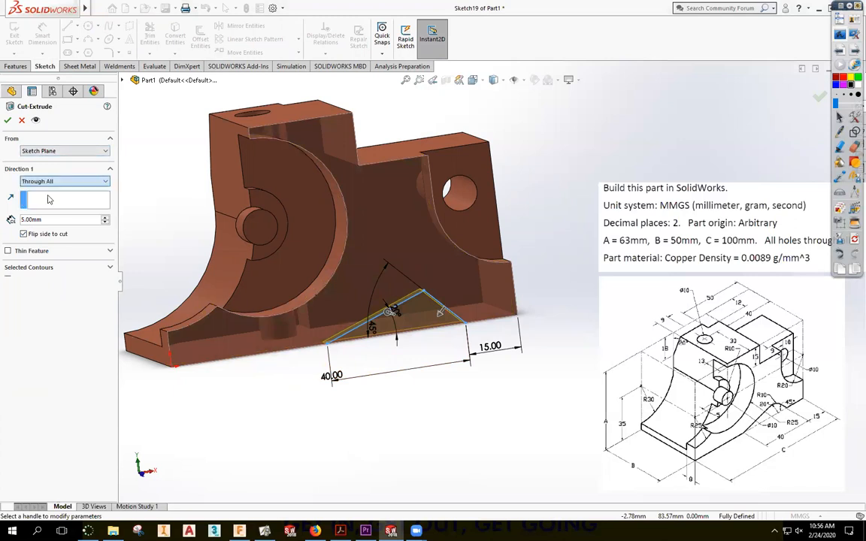
{"action": "left_click", "coordinate": [8, 121]}
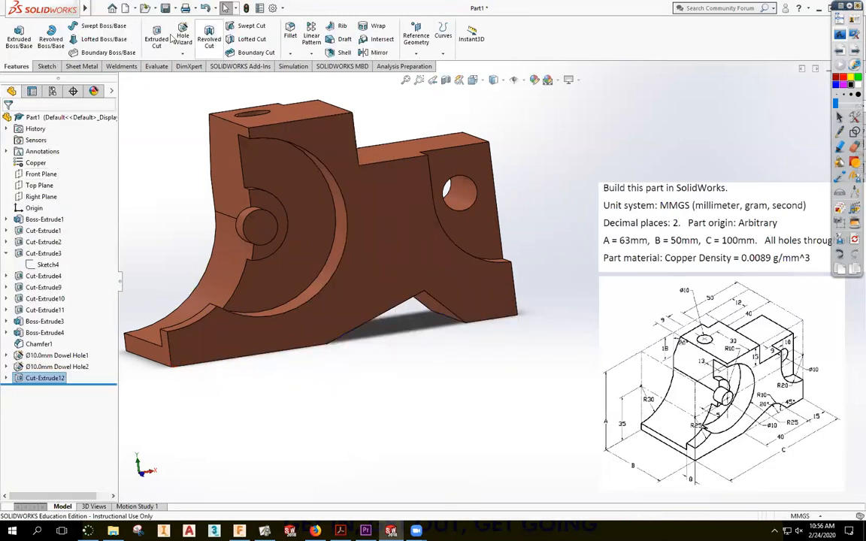
Fillet the inner peak edge of the bottom notch with a 10 mm radius
{"action": "left_click", "coordinate": [290, 34]}
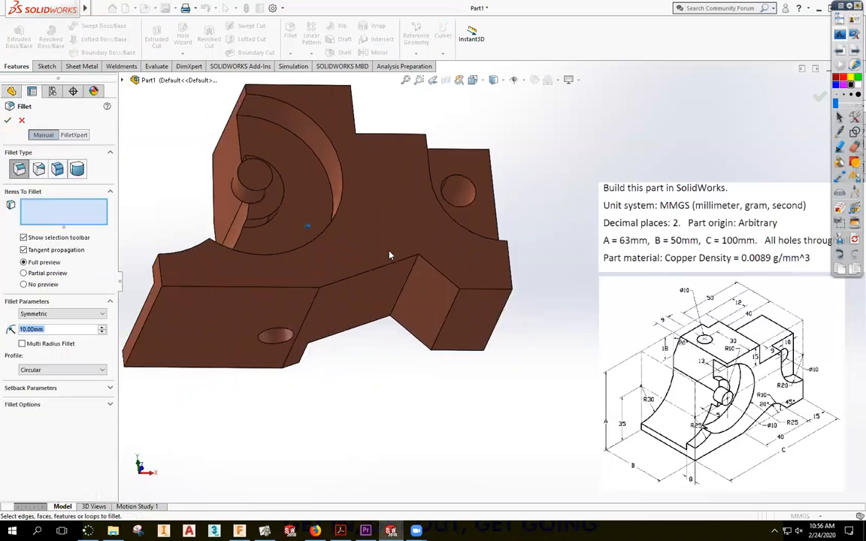
{"action": "left_click", "coordinate": [406, 286]}
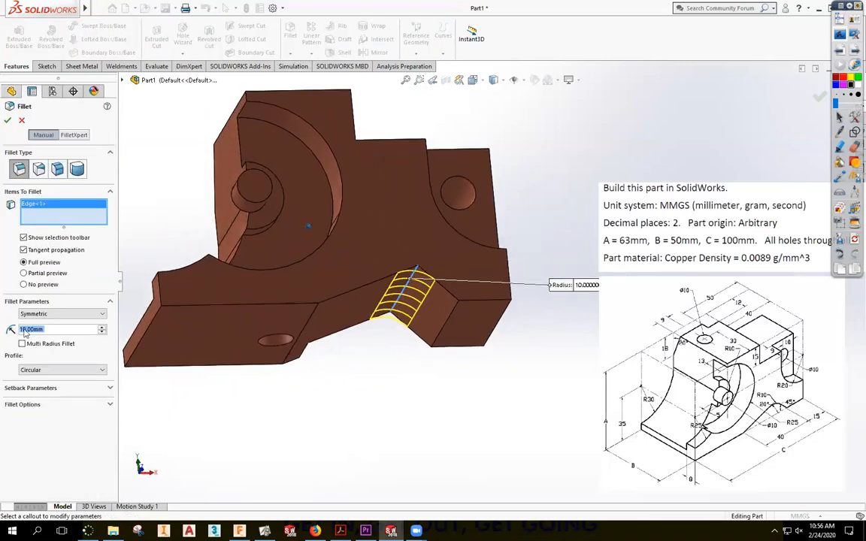
{"action": "left_click", "coordinate": [8, 120]}
{"action": "middle_click_drag", "start_coordinate": [315, 376], "coordinate": [465, 426]}
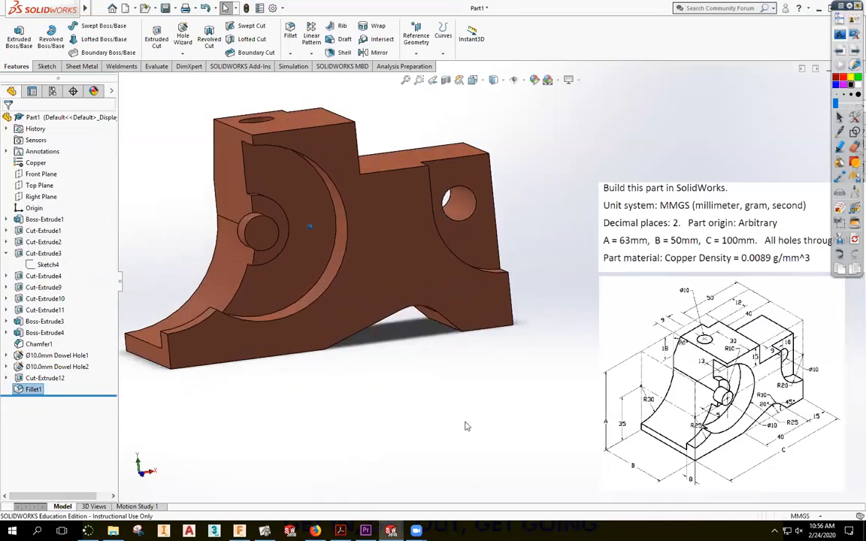
Examine the geometry and sketches behind Boss-Extrude3, Cut-Extrude11 and Cut-Extrude4, including Cut-Extrude4's dimensions
{"action": "key", "text": "Up"}
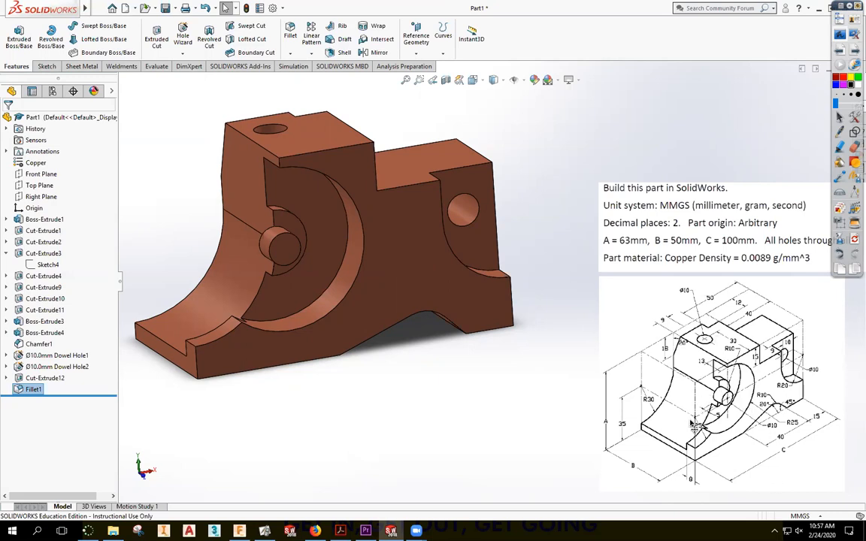
{"action": "left_click", "coordinate": [45, 321]}
{"action": "left_click", "coordinate": [34, 310]}
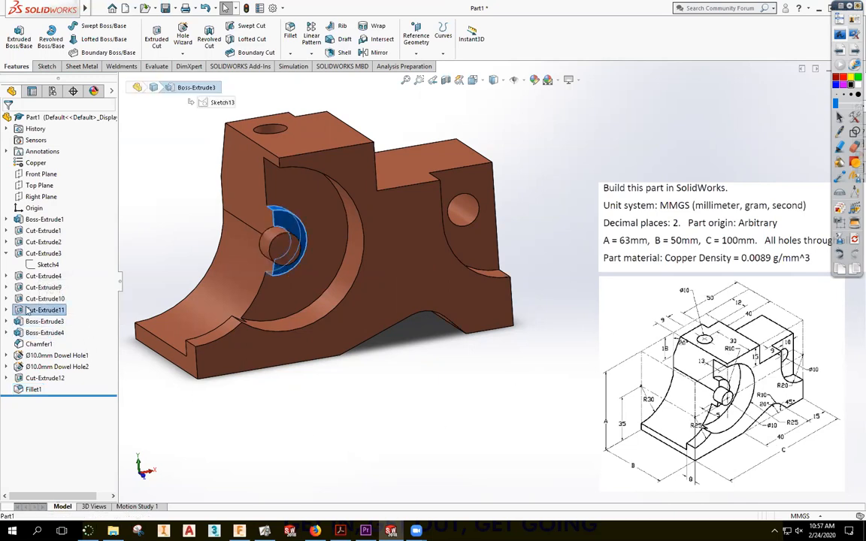
{"action": "left_click", "coordinate": [31, 265]}
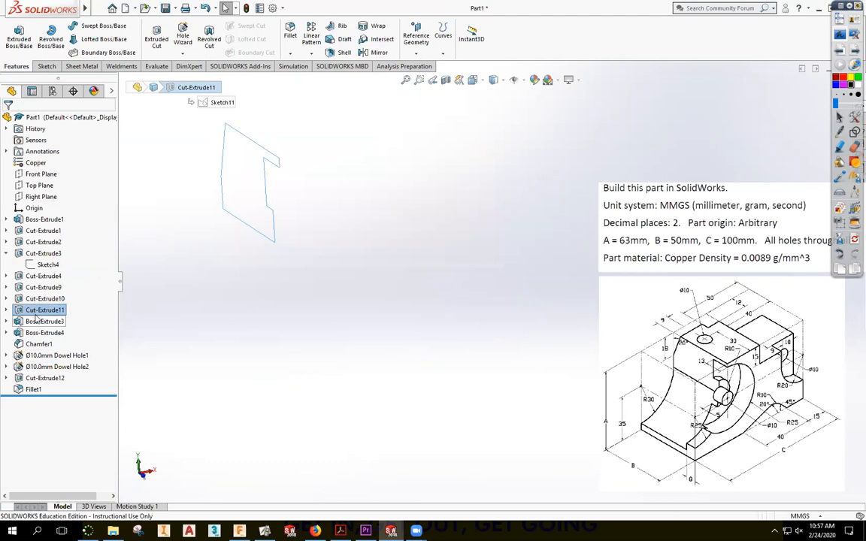
{"action": "left_click", "coordinate": [124, 394]}
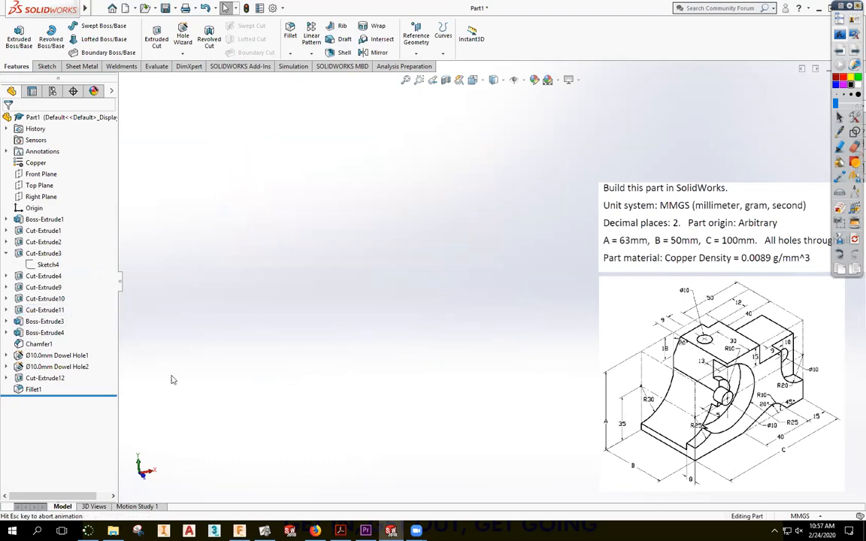
{"action": "double_click", "coordinate": [34, 277]}
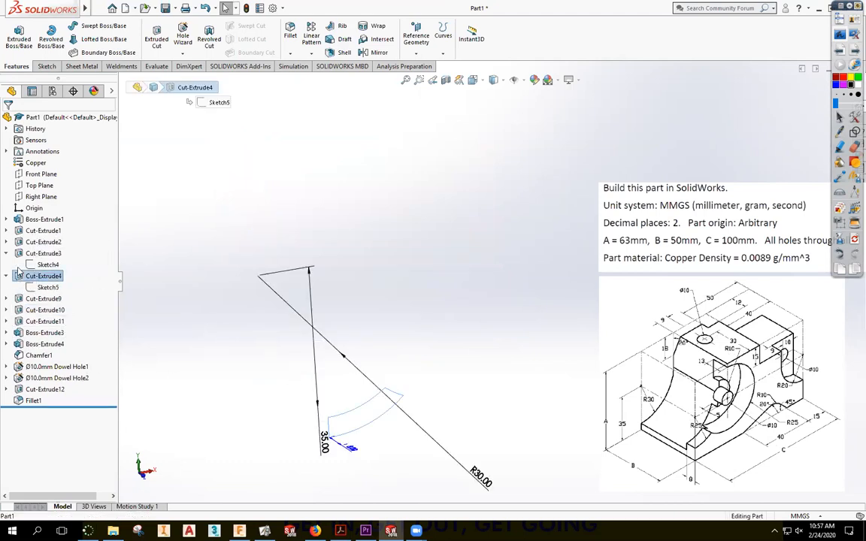
{"action": "left_click", "coordinate": [6, 254]}
{"action": "left_click", "coordinate": [6, 264]}
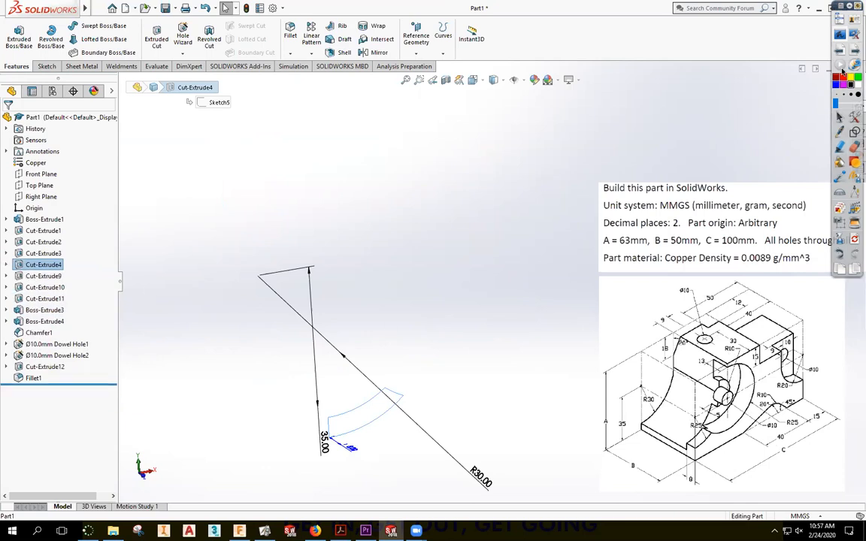
Examine the geometry of Boss-Extrude1 and Cut-Extrude1 while the solid body is hidden
{"action": "left_click", "coordinate": [512, 325]}
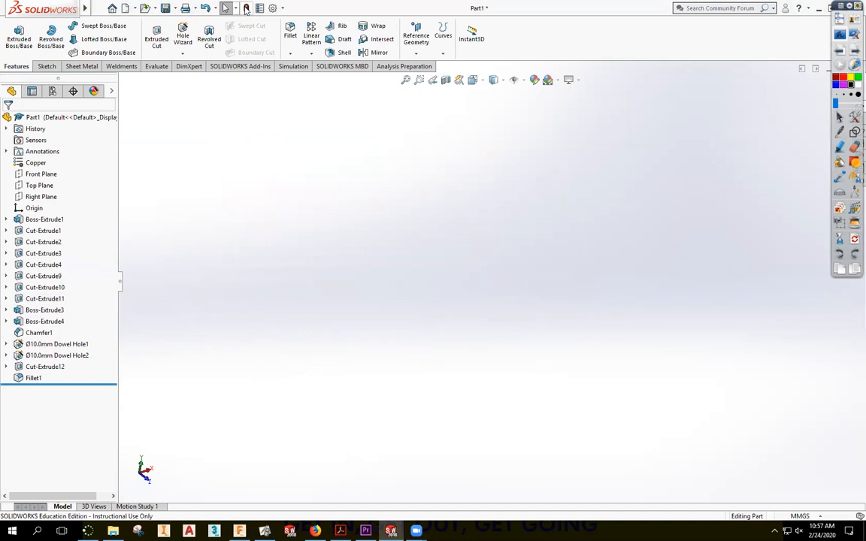
{"action": "left_click", "coordinate": [45, 219]}
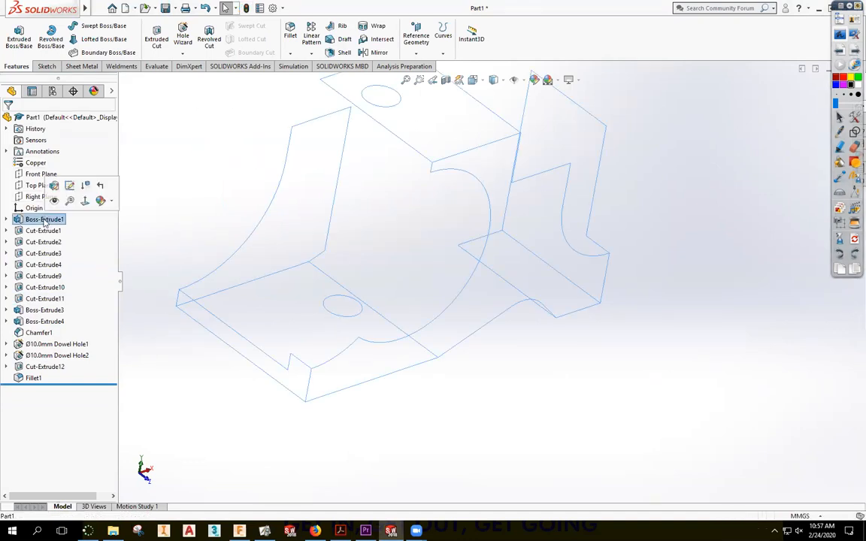
{"action": "left_click", "coordinate": [42, 230]}
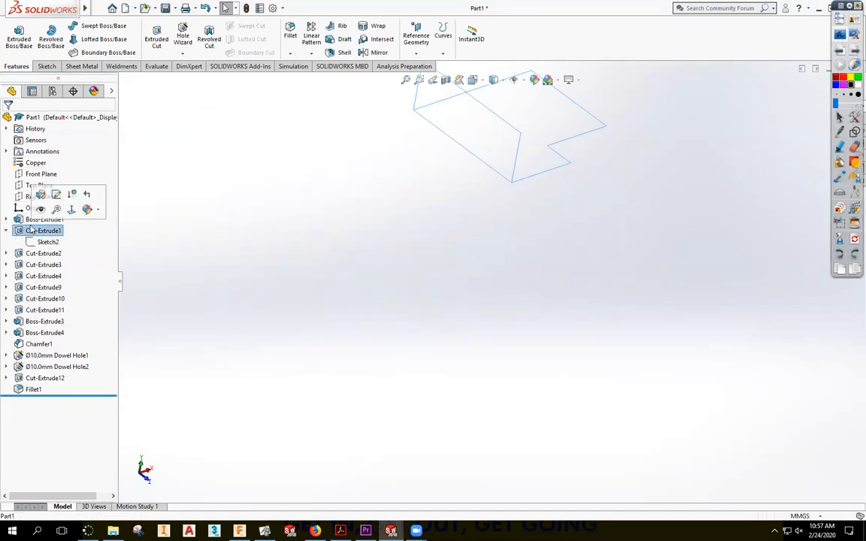
{"action": "left_click", "coordinate": [411, 199]}
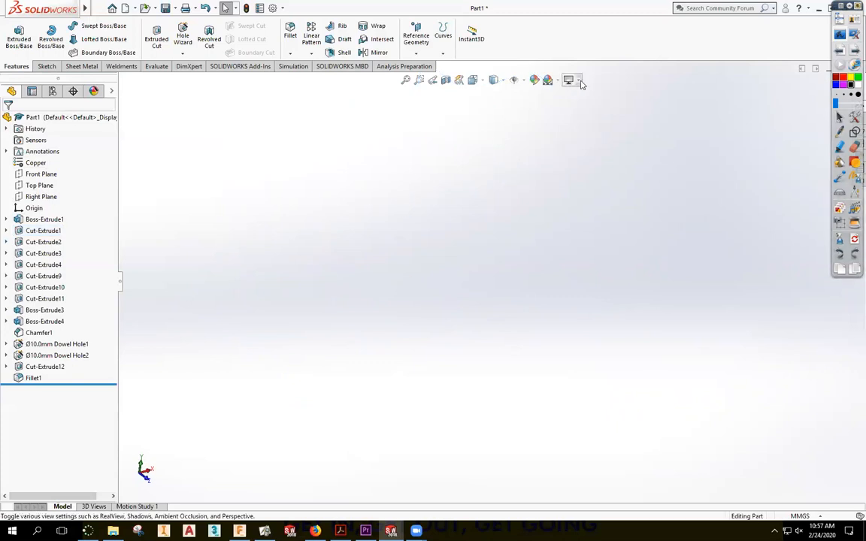
Try the Plain White scene, and apply the Rooftop scene as the viewport background
{"action": "left_click", "coordinate": [579, 80]}
{"action": "left_click", "coordinate": [576, 80]}
{"action": "left_click", "coordinate": [576, 80]}
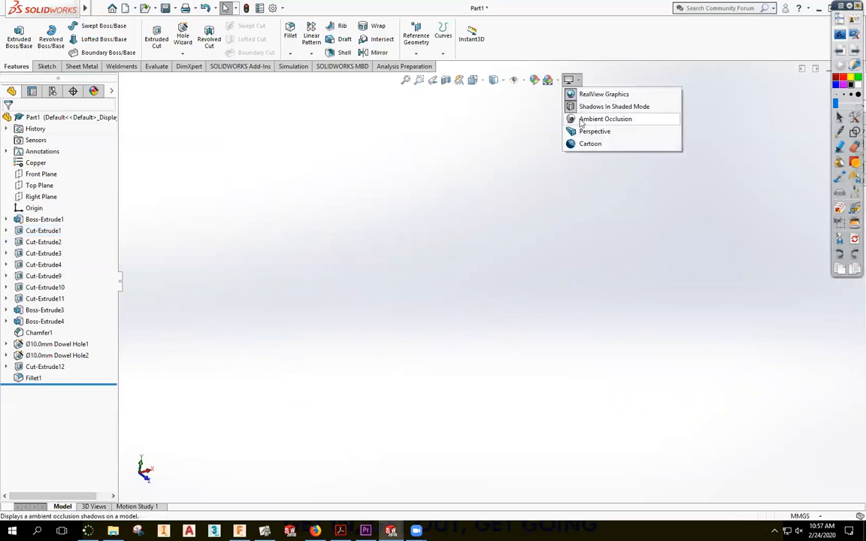
{"action": "left_click", "coordinate": [548, 80]}
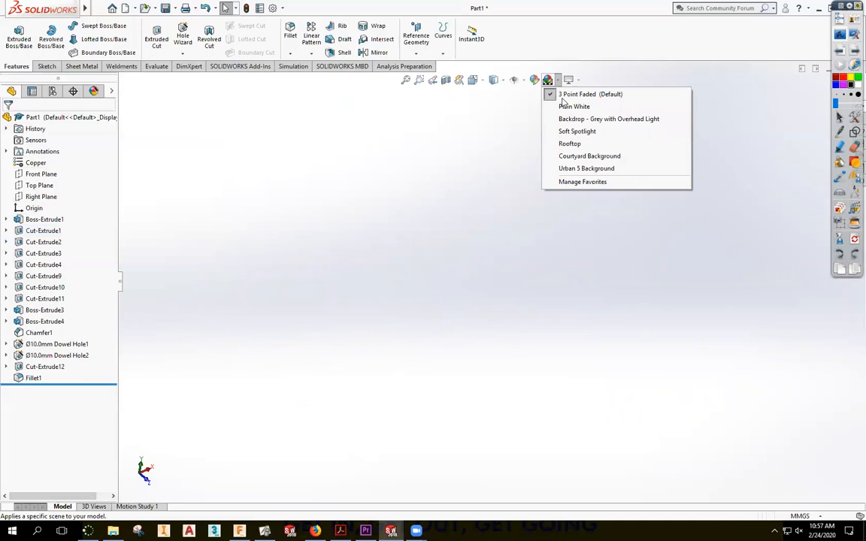
{"action": "left_click", "coordinate": [574, 106]}
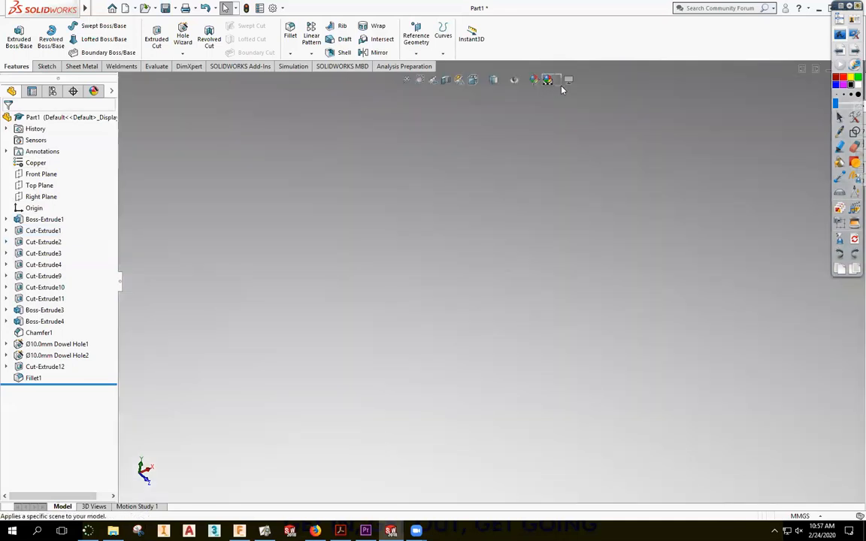
{"action": "left_click", "coordinate": [549, 80]}
{"action": "left_click", "coordinate": [570, 141]}
{"action": "left_click_drag", "start_coordinate": [488, 222], "coordinate": [239, 374]}
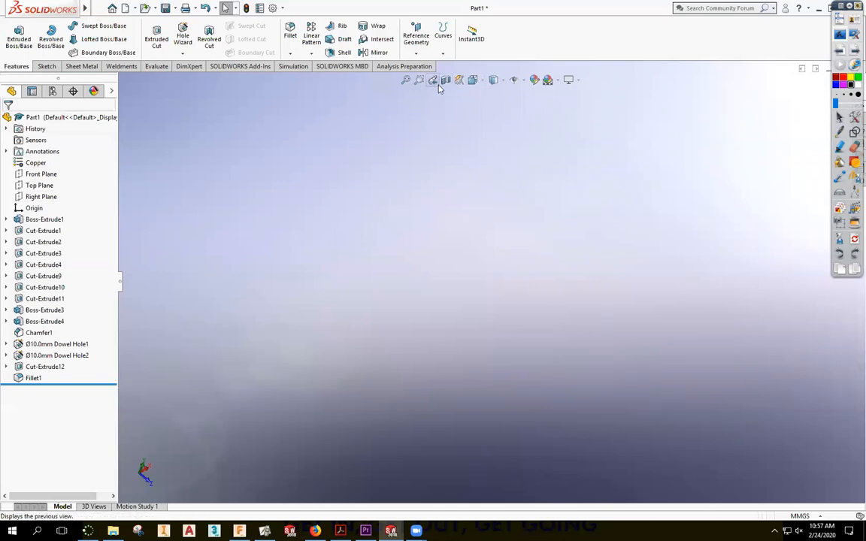
Close the ActivInspire annotation tools without saving the Desktop Flipchart
{"action": "left_click", "coordinate": [839, 36]}
{"action": "left_click", "coordinate": [839, 36]}
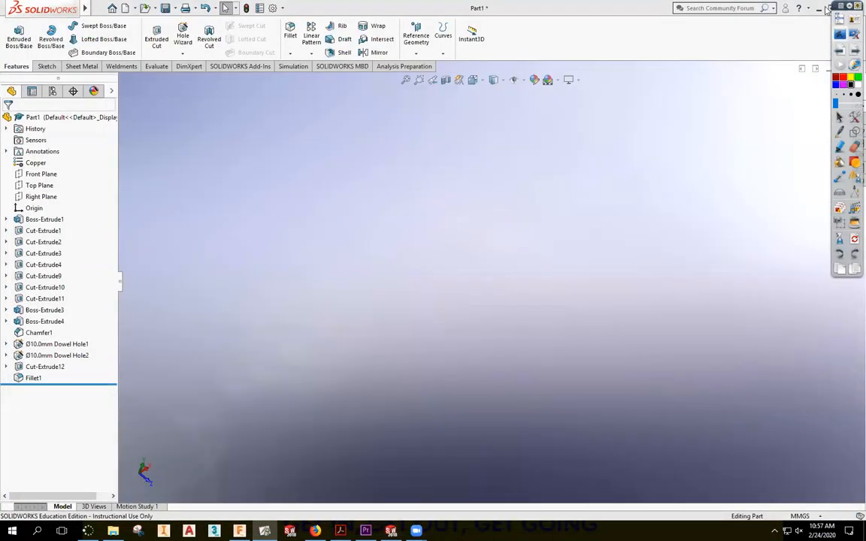
{"action": "left_click", "coordinate": [858, 5]}
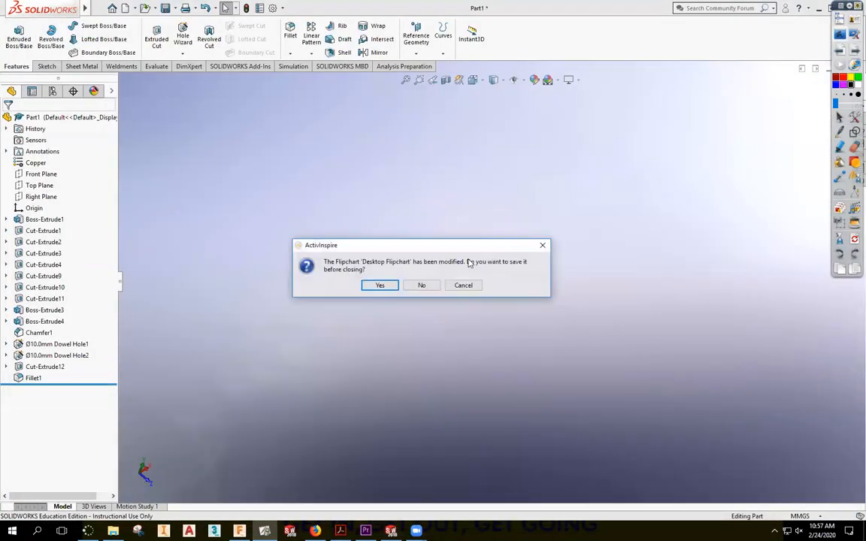
{"action": "left_click", "coordinate": [421, 287]}
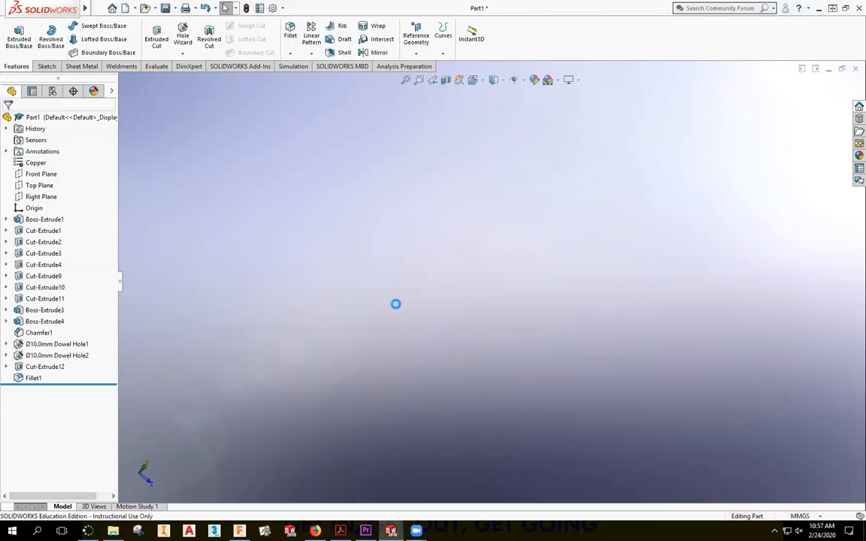
{"action": "key", "text": "space"}
{"action": "left_click", "coordinate": [319, 284]}
{"action": "left_click", "coordinate": [31, 353]}
{"action": "left_click", "coordinate": [36, 319]}
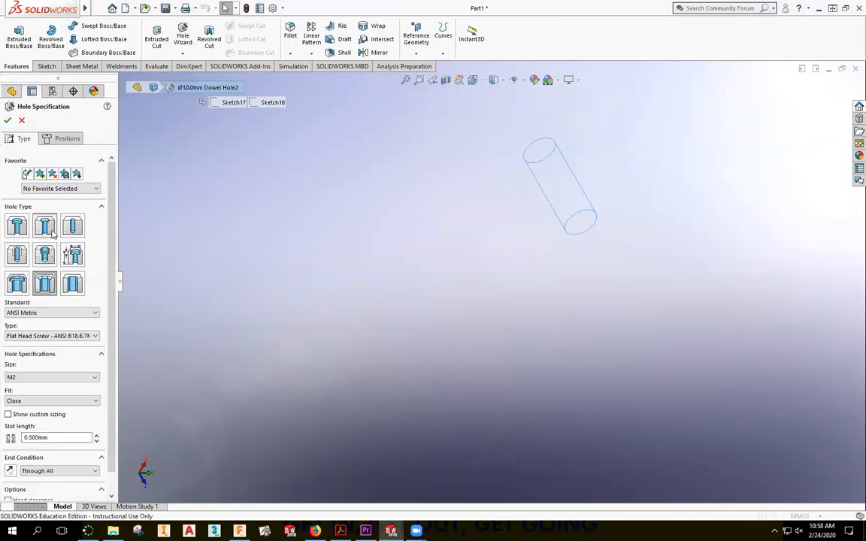
{"action": "left_click", "coordinate": [52, 233]}
{"action": "left_click", "coordinate": [22, 120]}
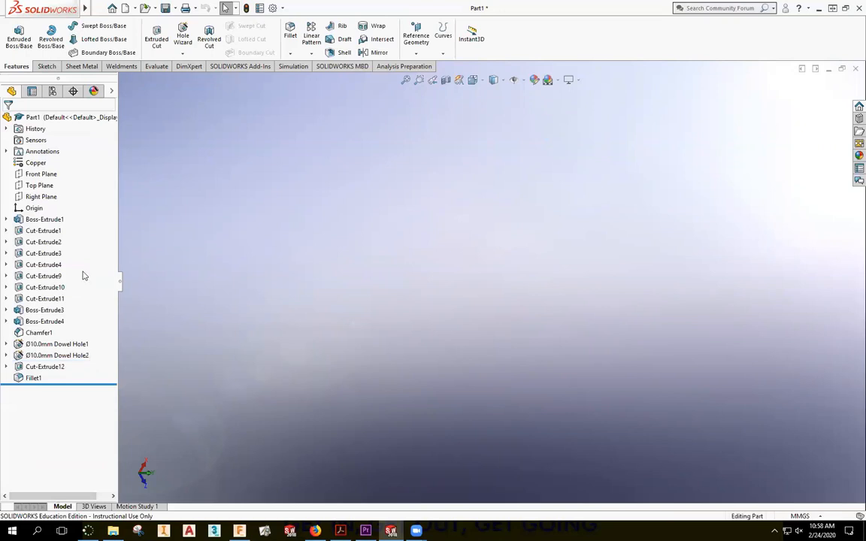
Show the hidden solid body through the Cut-Extrude11 feature
{"action": "left_click", "coordinate": [44, 264]}
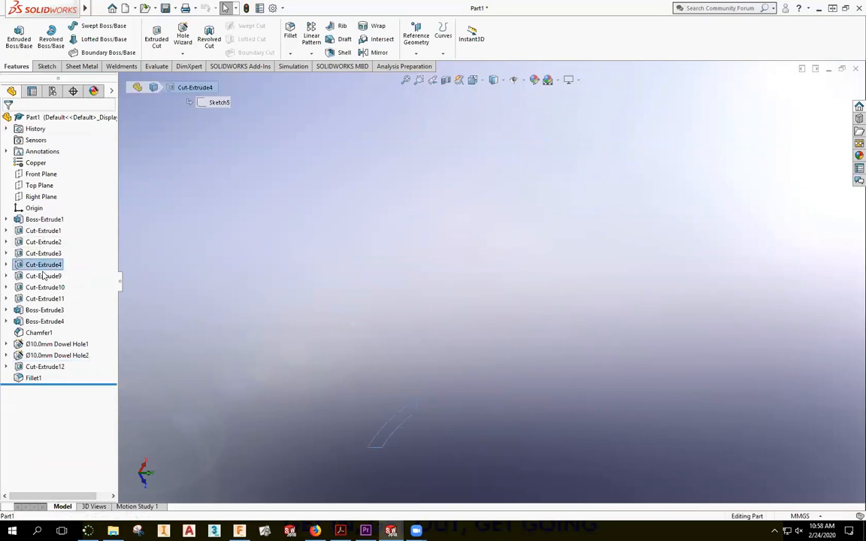
{"action": "left_click", "coordinate": [46, 299]}
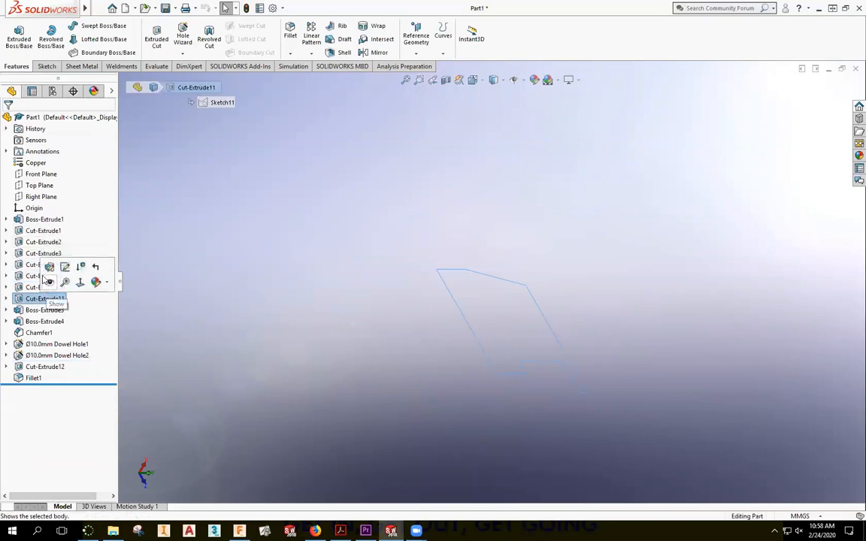
{"action": "left_click", "coordinate": [46, 280]}
{"action": "left_click", "coordinate": [233, 220]}
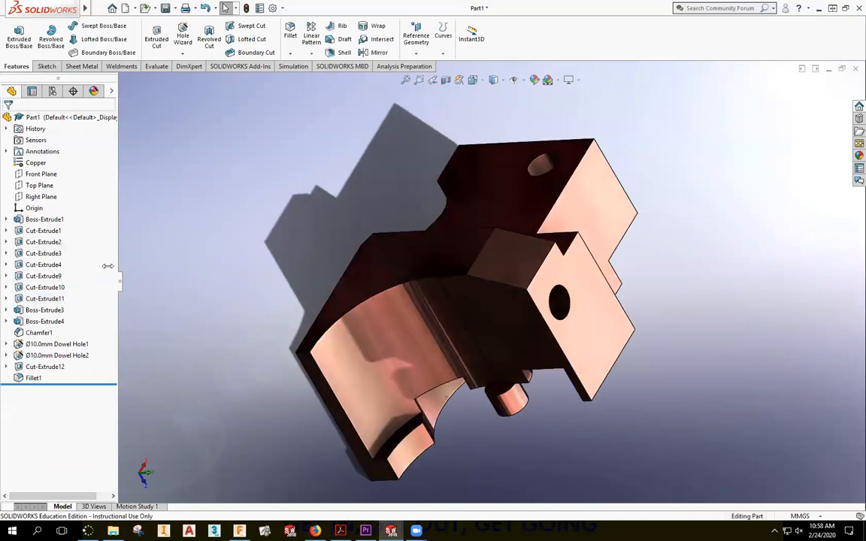
Turn off RealView Graphics for the copper part's display
{"action": "left_click", "coordinate": [39, 321]}
{"action": "left_click", "coordinate": [194, 220]}
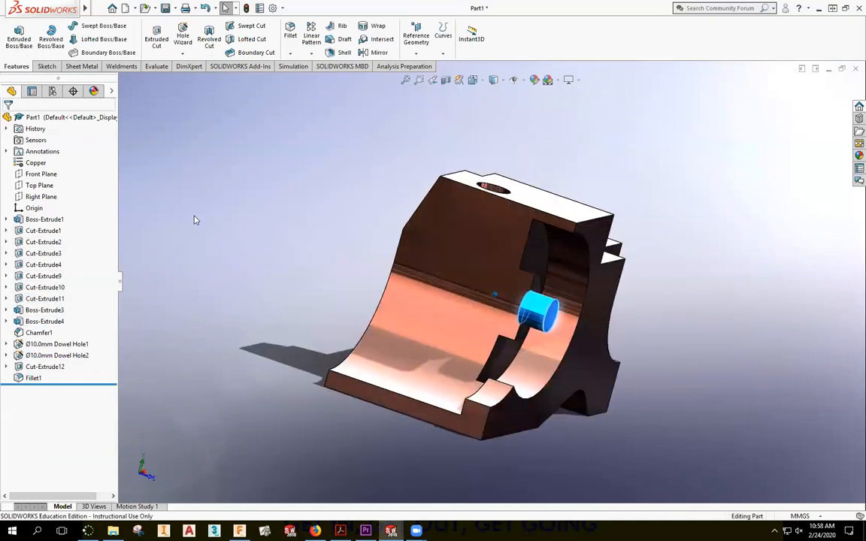
{"action": "left_click", "coordinate": [569, 78]}
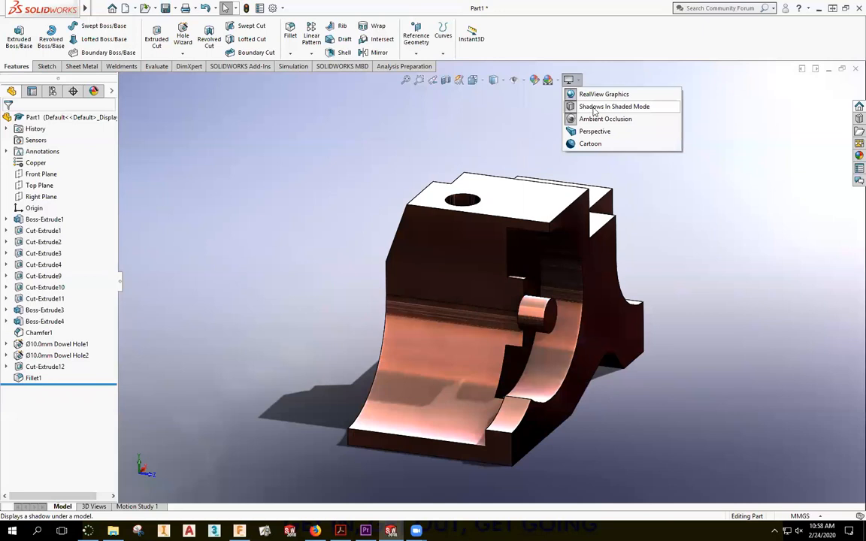
{"action": "left_click", "coordinate": [575, 93]}
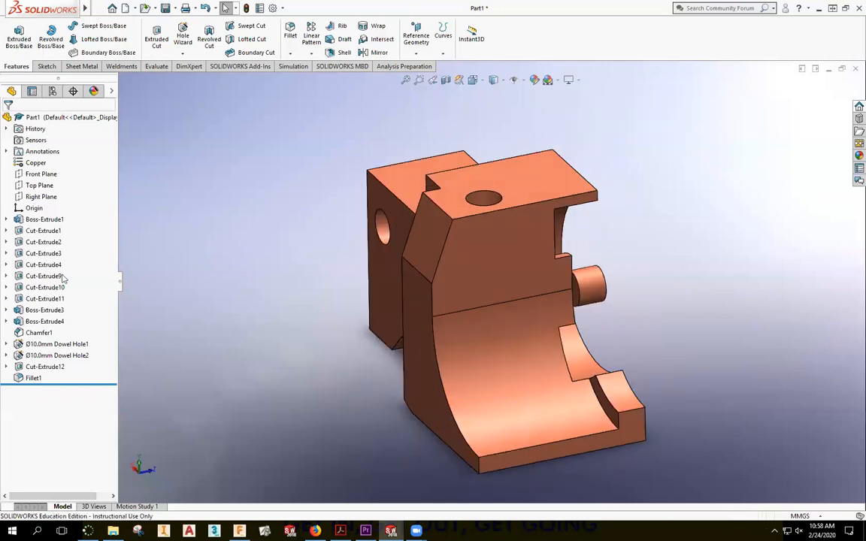
Examine the faces of Cut-Extrude10 and Cut-Extrude4, inspect Cut-Extrude4's Sketch5 with its dimensions, and leave the sketch
{"action": "left_click", "coordinate": [47, 287]}
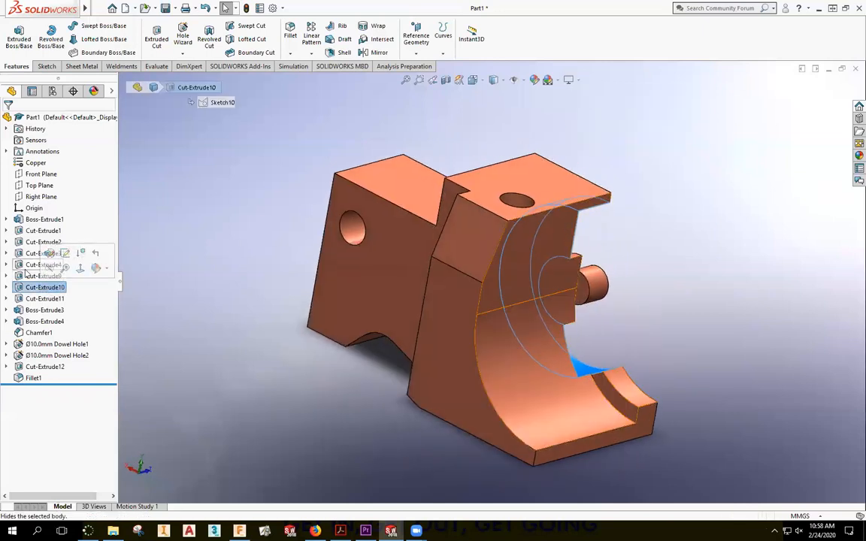
{"action": "left_click", "coordinate": [25, 276]}
{"action": "left_click", "coordinate": [19, 265]}
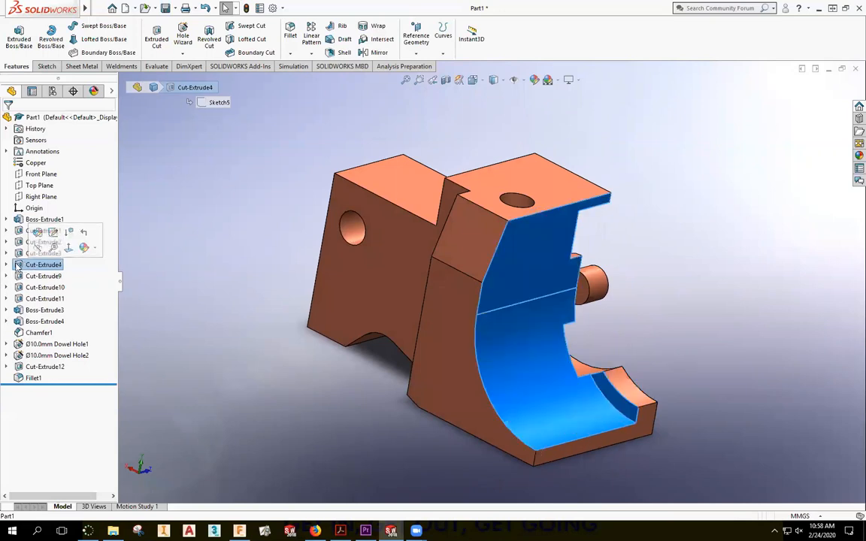
{"action": "left_click", "coordinate": [6, 265]}
{"action": "left_click", "coordinate": [42, 277]}
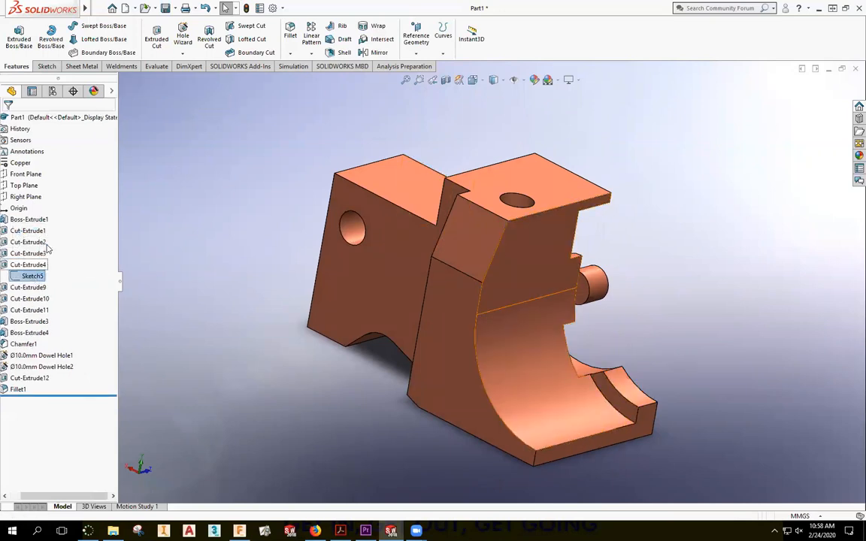
{"action": "middle_click_drag", "start_coordinate": [451, 248], "coordinate": [485, 235]}
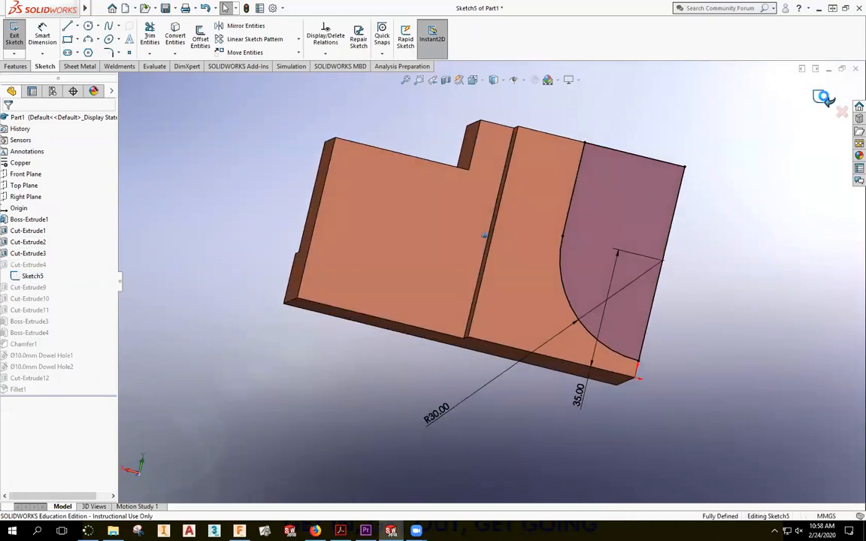
{"action": "key", "text": "ctrl+b"}
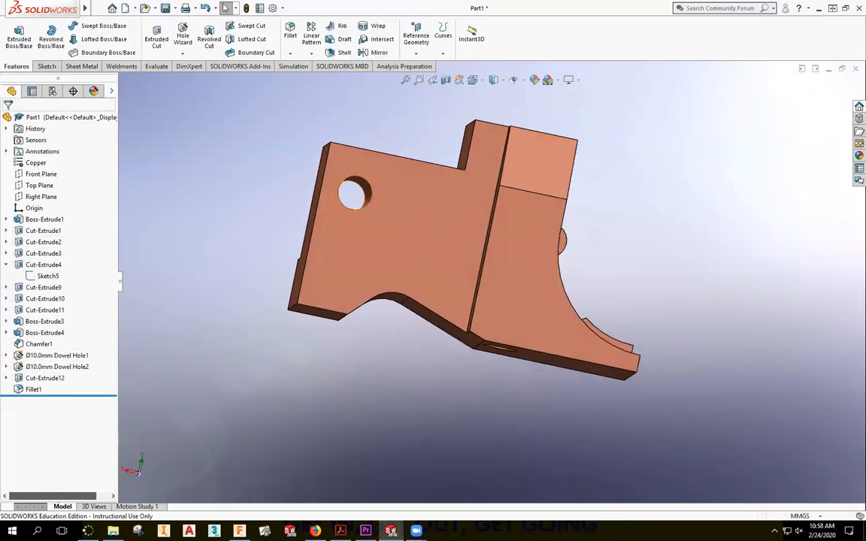
Inspect Cut-Extrude9's sketch and its radius dimension against the surrounding geometry, and leave the sketch
{"action": "left_click", "coordinate": [43, 287]}
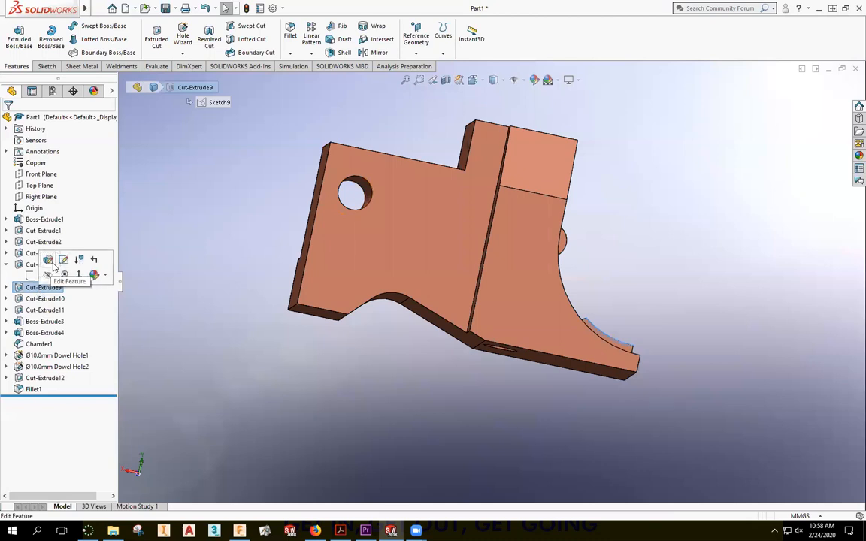
{"action": "left_click", "coordinate": [64, 259]}
{"action": "middle_click_drag", "start_coordinate": [337, 240], "coordinate": [593, 170]}
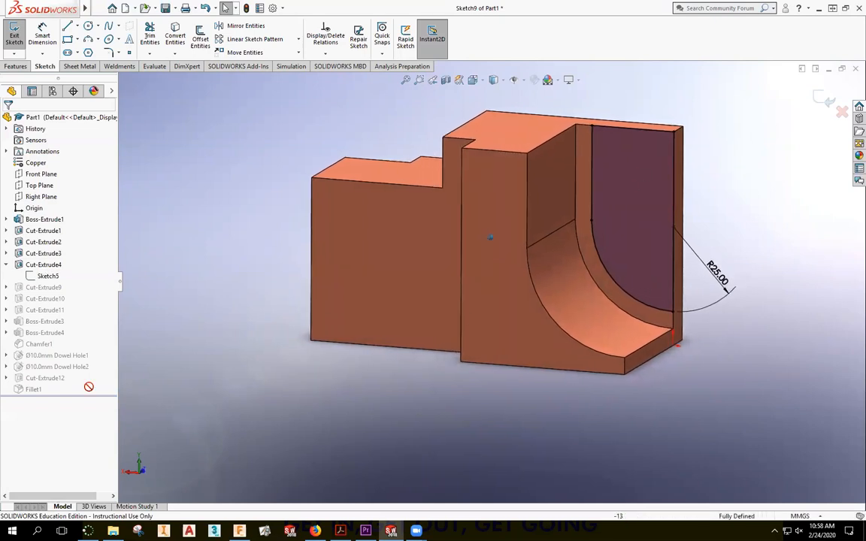
{"action": "middle_click_drag", "start_coordinate": [648, 187], "coordinate": [610, 212]}
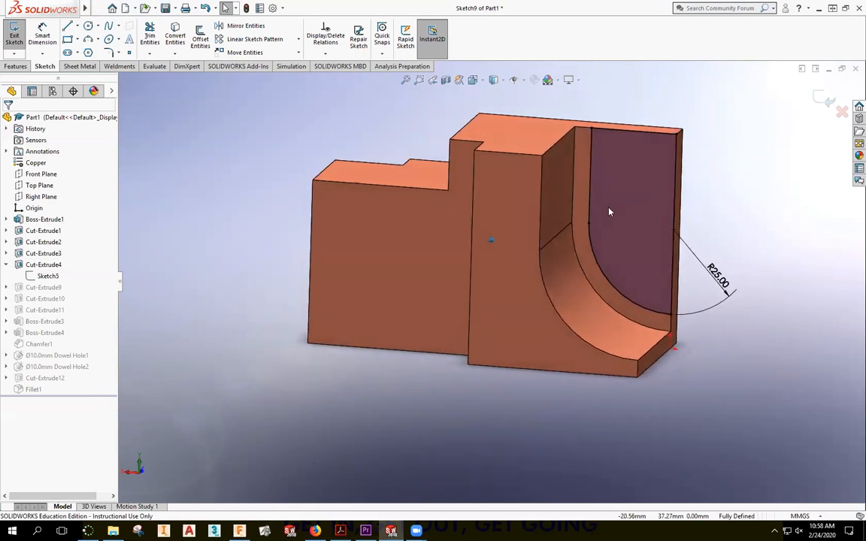
{"action": "mouse_move", "coordinate": [623, 160]}
{"action": "middle_mouse_down"}
{"action": "mouse_move", "coordinate": [629, 141]}
{"action": "mouse_move", "coordinate": [578, 136]}
{"action": "mouse_move", "coordinate": [575, 217]}
{"action": "middle_mouse_up"}
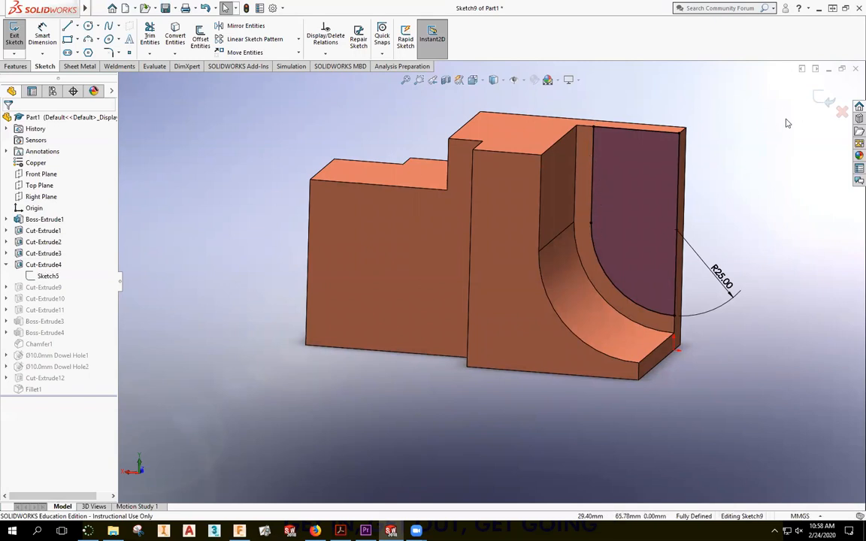
{"action": "left_click", "coordinate": [825, 99]}
Roll the model back to just after Cut-Extrude10
{"action": "mouse_move", "coordinate": [66, 282]}
{"action": "left_mouse_down"}
{"action": "mouse_move", "coordinate": [65, 392]}
{"action": "mouse_move", "coordinate": [71, 299]}
{"action": "mouse_move", "coordinate": [90, 293]}
{"action": "mouse_move", "coordinate": [58, 304]}
{"action": "left_mouse_up"}
{"action": "left_click", "coordinate": [55, 305]}
{"action": "right_click", "coordinate": [55, 304]}
{"action": "key", "text": "Escape"}
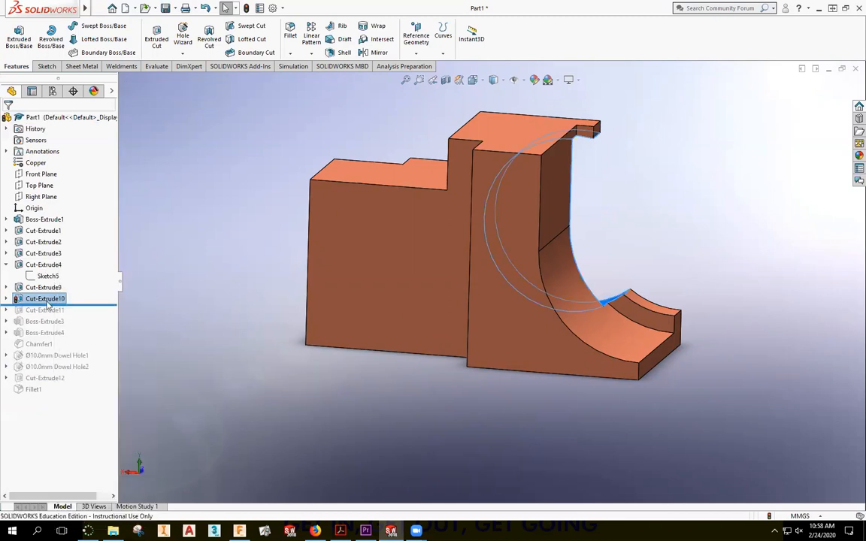
Roll the model forward to include Cut-Extrude11, and delete that cut feature
{"action": "left_click_drag", "start_coordinate": [78, 304], "coordinate": [52, 316]}
{"action": "left_click", "coordinate": [51, 311]}
{"action": "right_click", "coordinate": [49, 311]}
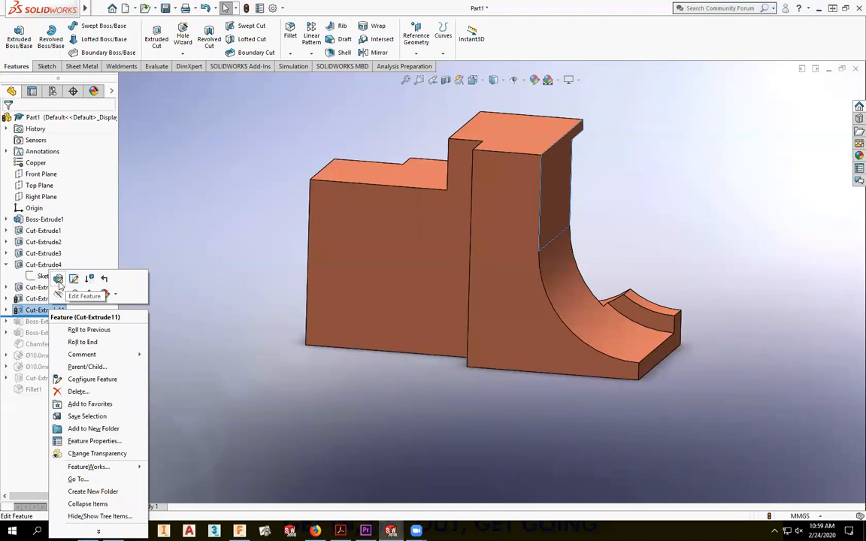
{"action": "left_click", "coordinate": [77, 391]}
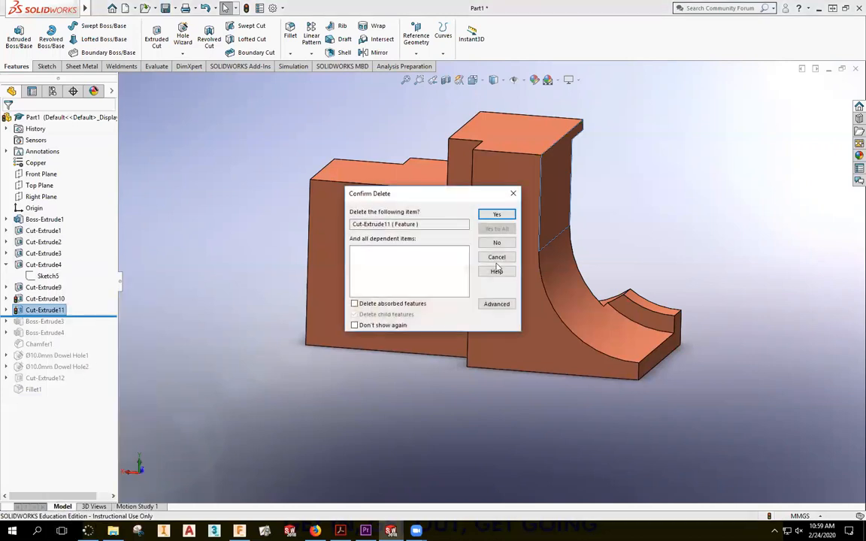
{"action": "left_click", "coordinate": [495, 216]}
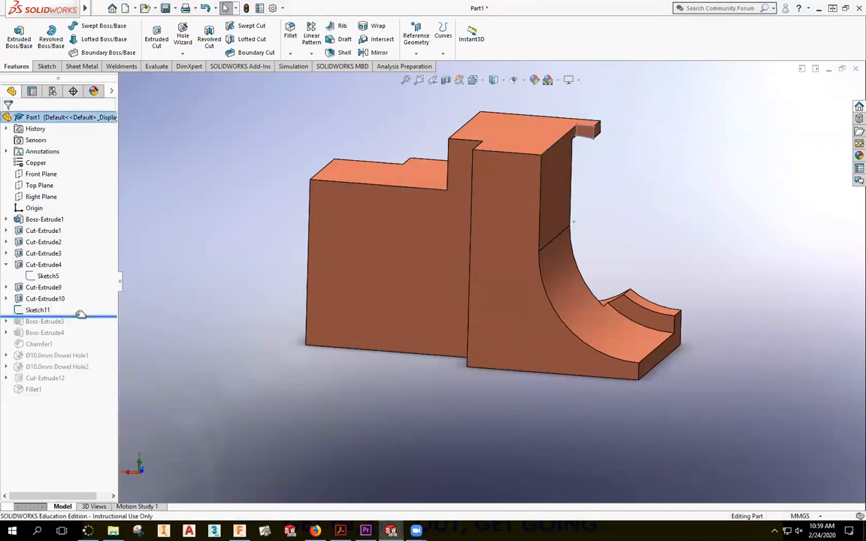
Delete the leftover Sketch11 from the feature tree
{"action": "left_click", "coordinate": [35, 311]}
{"action": "key", "text": "Delete"}
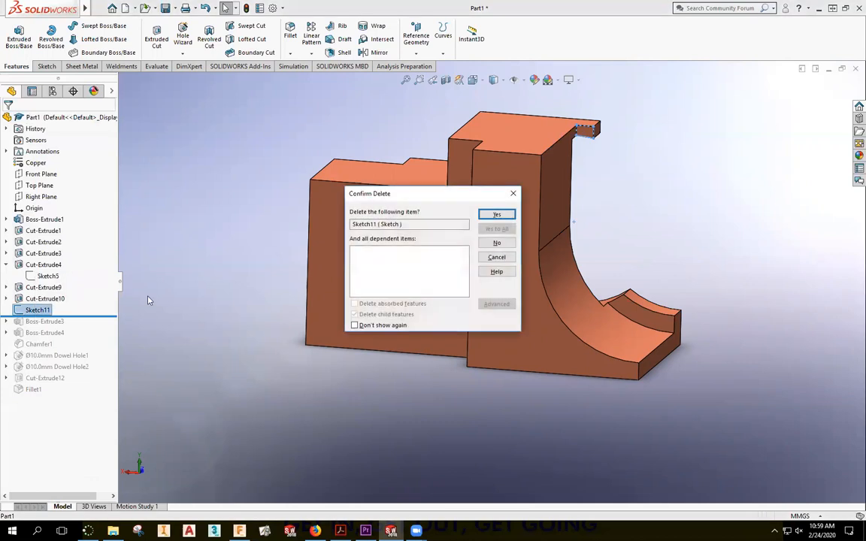
{"action": "left_click", "coordinate": [497, 215]}
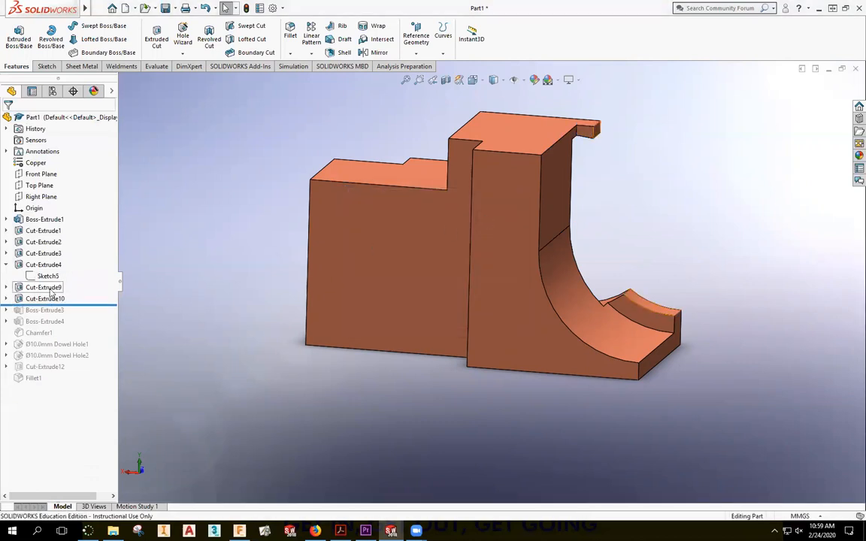
Inspect the sketch profile of Cut-Extrude4 and leave the sketch
{"action": "left_click", "coordinate": [39, 287]}
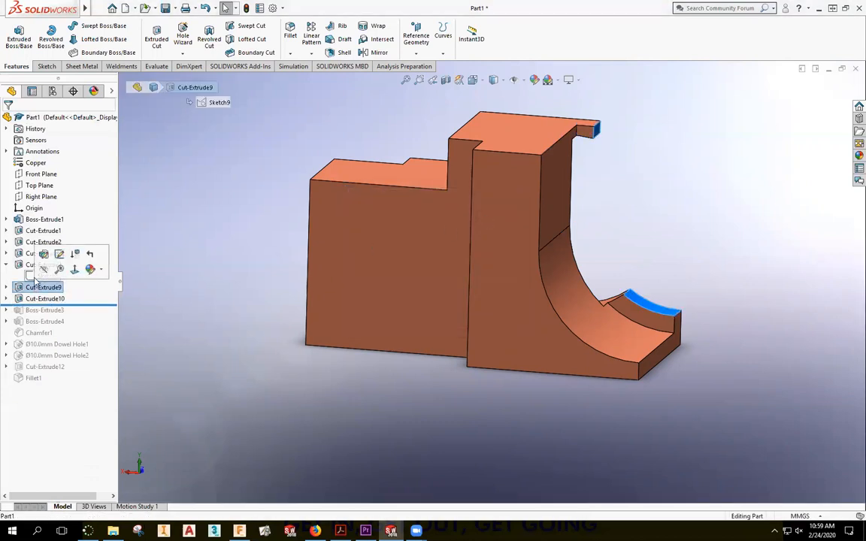
{"action": "left_click", "coordinate": [47, 275]}
{"action": "left_click", "coordinate": [44, 242]}
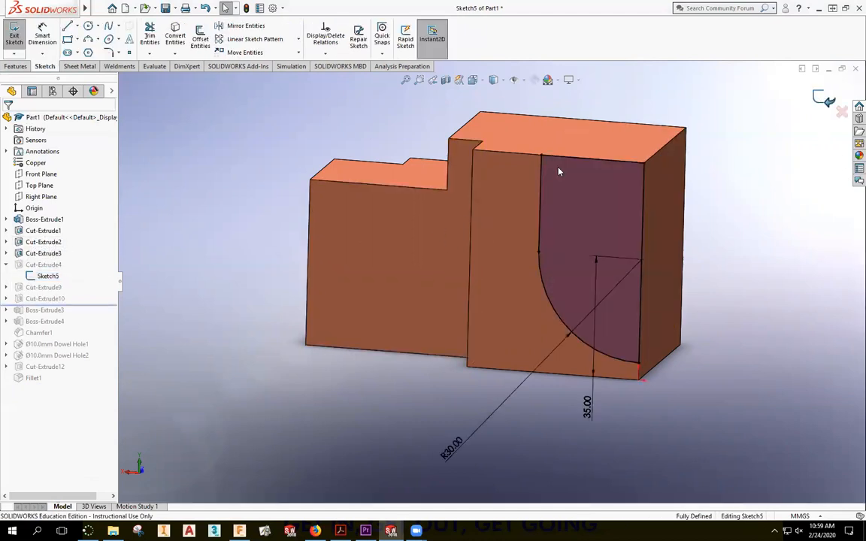
{"action": "key", "text": "ctrl+b"}
Edit Cut-Extrude9's sketch and convert the recess face's top edge and straight vertical edge into sketch lines
{"action": "left_click", "coordinate": [6, 287]}
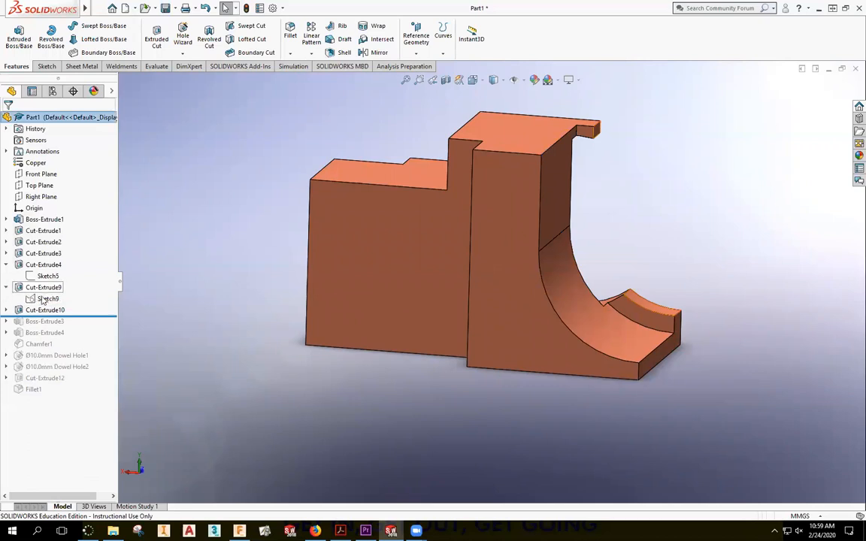
{"action": "left_click", "coordinate": [47, 299]}
{"action": "right_click", "coordinate": [39, 300]}
{"action": "left_click", "coordinate": [48, 268]}
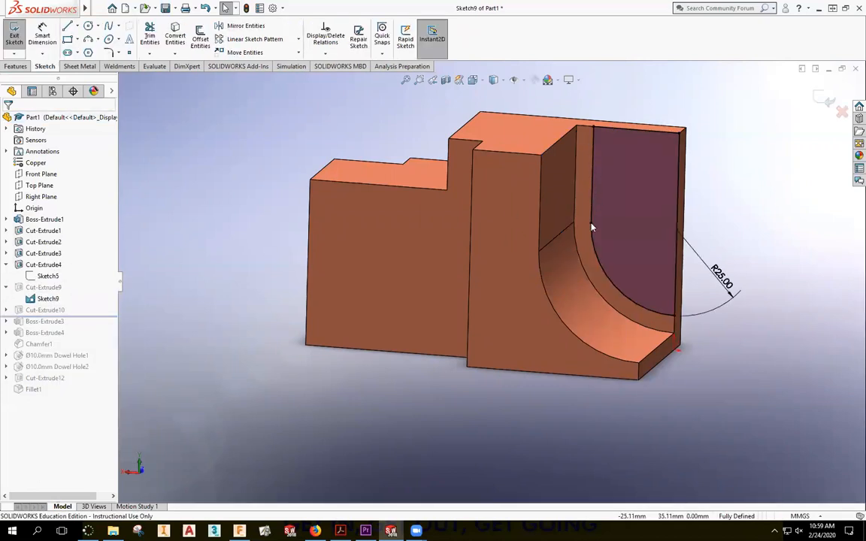
{"action": "left_click", "coordinate": [149, 35]}
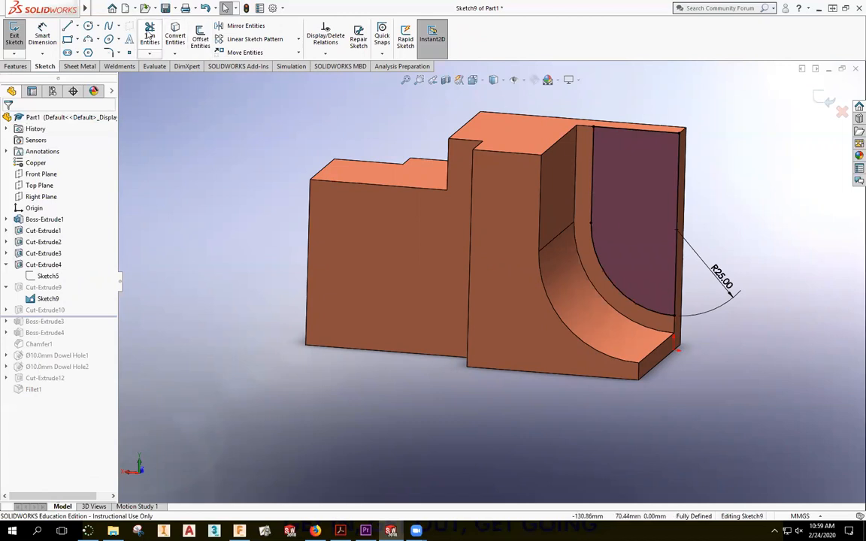
{"action": "key", "text": "Escape"}
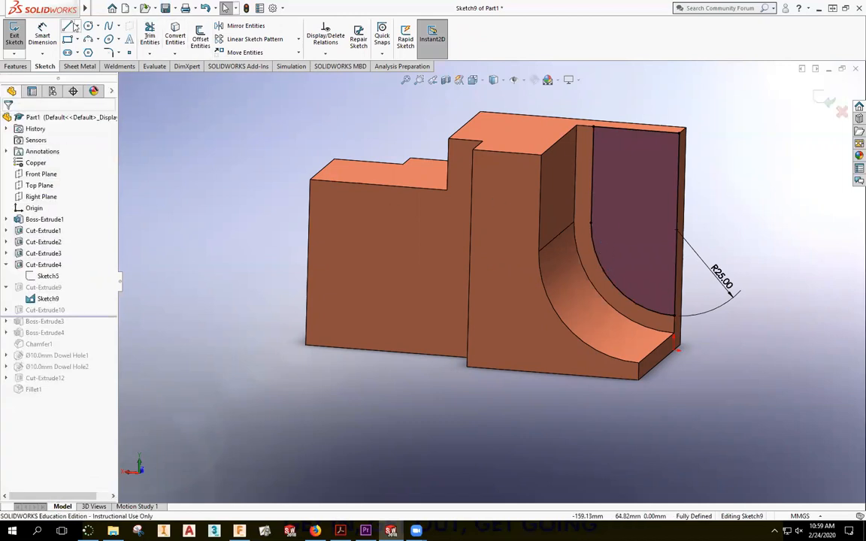
{"action": "left_click", "coordinate": [175, 35]}
{"action": "left_click", "coordinate": [576, 160]}
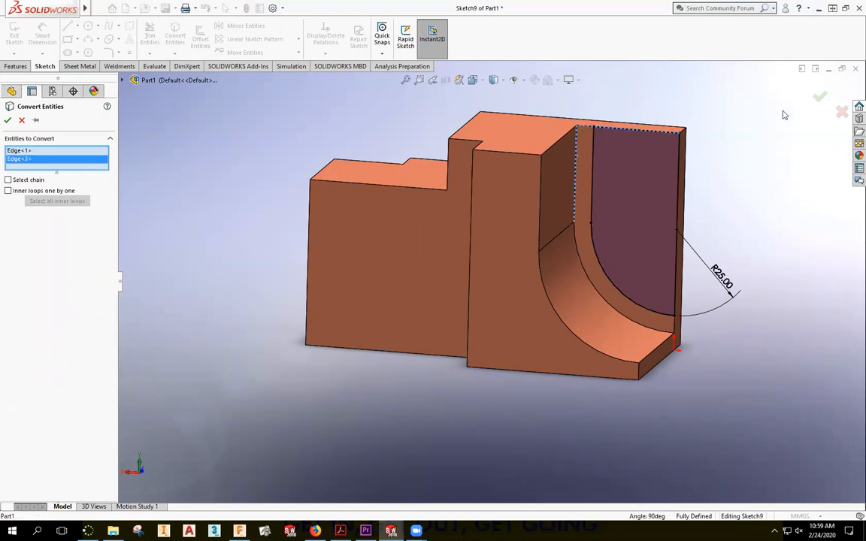
{"action": "left_click", "coordinate": [820, 96]}
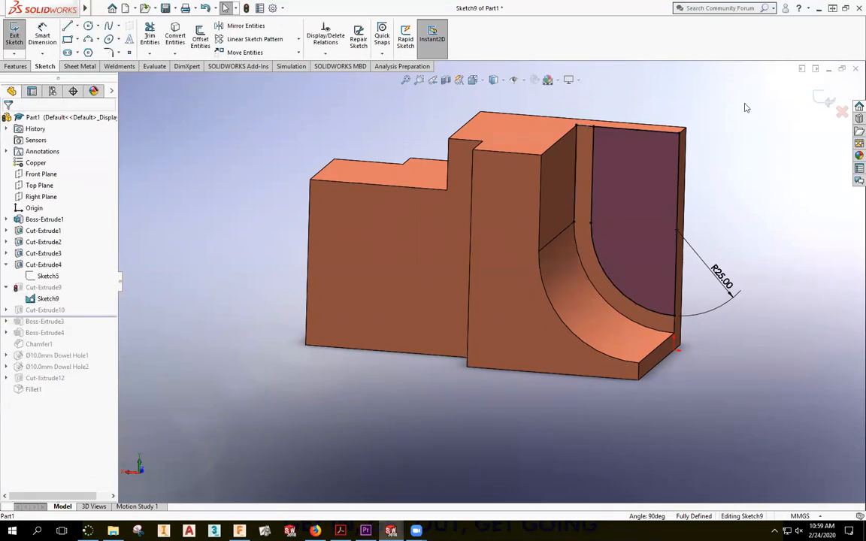
Delete the original 25 mm top line and draw a 5 mm horizontal line from the converted vertical line's lower end to the arc's end
{"action": "left_click", "coordinate": [615, 132]}
{"action": "key", "text": "Escape"}
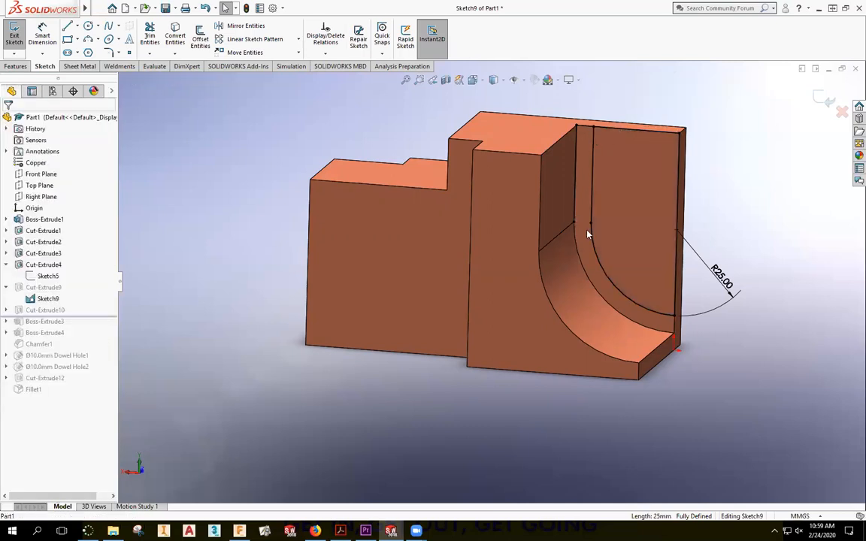
{"action": "key", "text": "l"}
{"action": "left_click", "coordinate": [575, 222]}
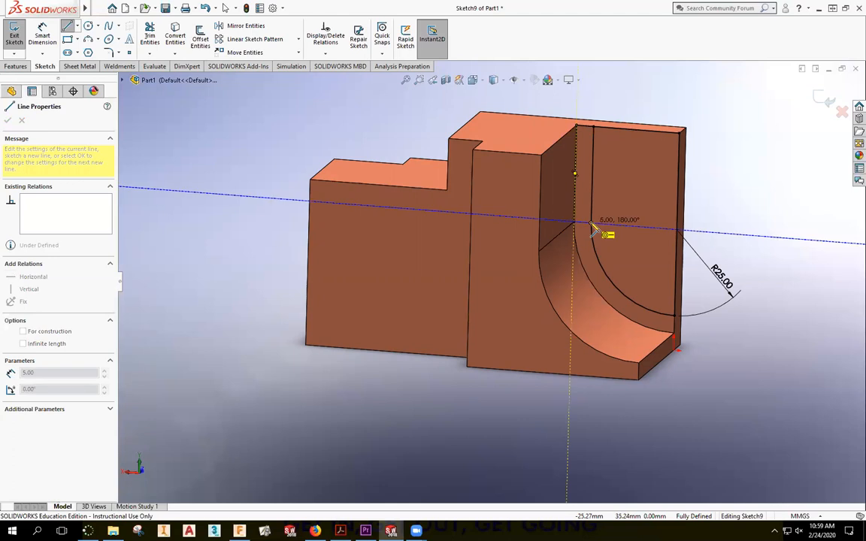
{"action": "left_click", "coordinate": [593, 128]}
{"action": "key", "text": "Escape"}
Delete the original vertical line tangent to the R25 arc and exit the sketch to rebuild the cut
{"action": "left_click", "coordinate": [593, 197]}
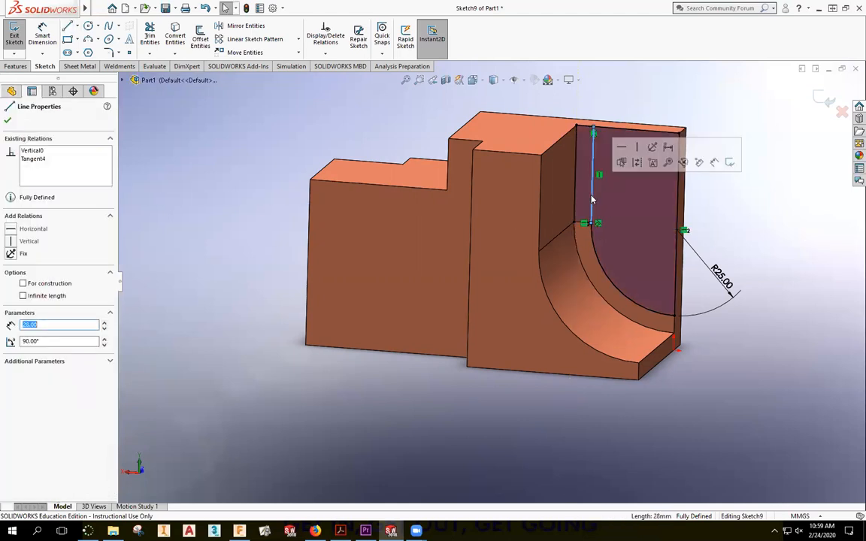
{"action": "key", "text": "Escape"}
{"action": "left_click", "coordinate": [824, 98]}
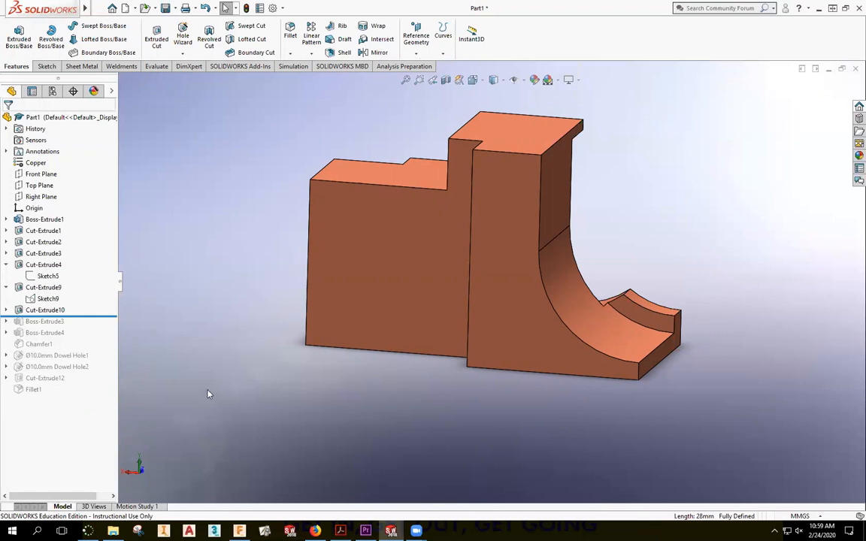
Roll the model forward to the end, past Fillet1, and highlight Cut-Extrude9's sketch on the part
{"action": "left_click_drag", "start_coordinate": [74, 317], "coordinate": [83, 396]}
{"action": "mouse_move", "coordinate": [263, 418]}
{"action": "middle_mouse_down"}
{"action": "mouse_move", "coordinate": [253, 406]}
{"action": "mouse_move", "coordinate": [259, 412]}
{"action": "mouse_move", "coordinate": [316, 361]}
{"action": "middle_mouse_up"}
{"action": "left_click", "coordinate": [47, 298]}
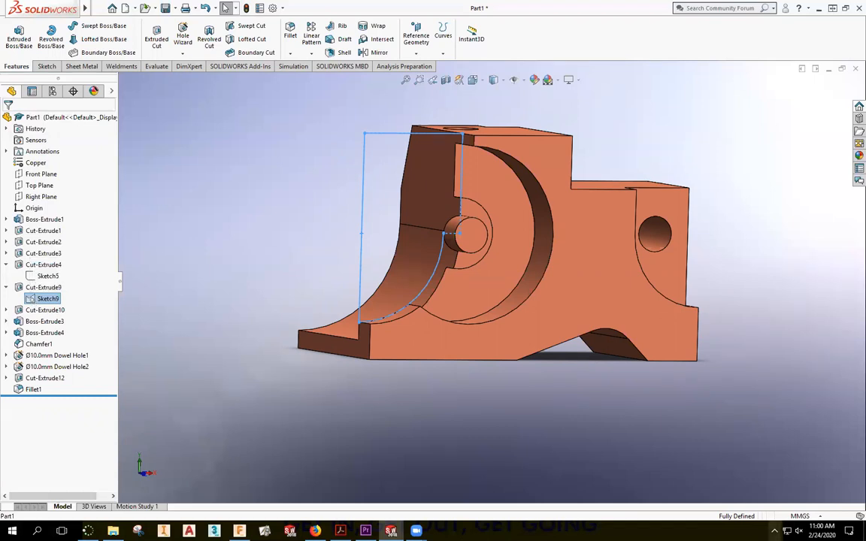
{"action": "left_click", "coordinate": [774, 531]}
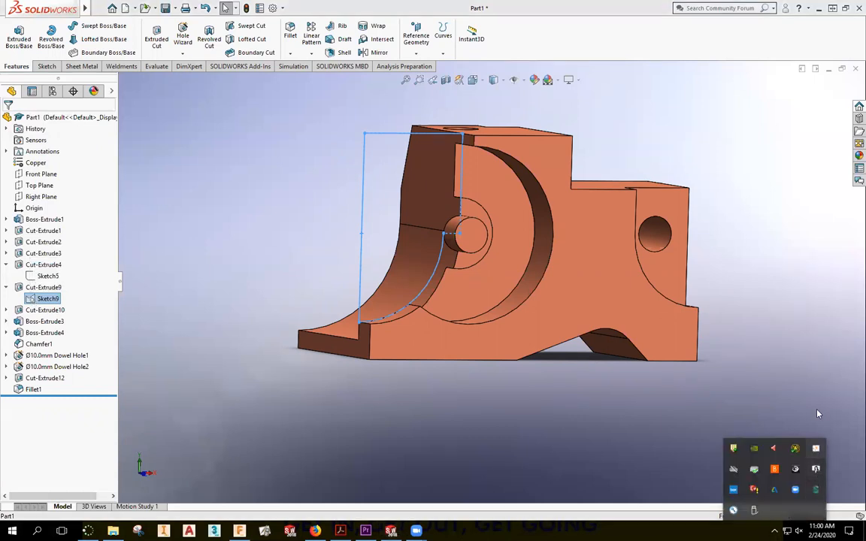
{"action": "left_click", "coordinate": [802, 418]}
{"action": "key", "text": "super+d"}
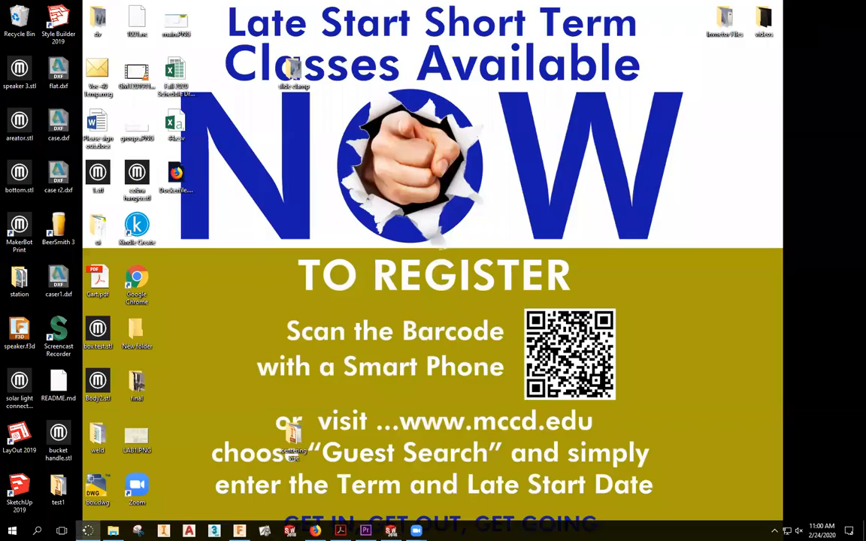